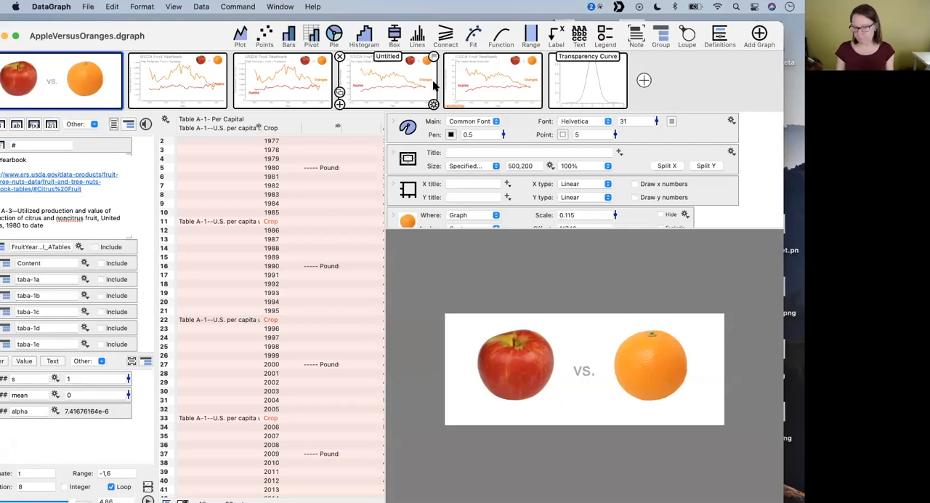
- Enlarge the command list of the apple-versus-orange graph and examine its orange and apple image commands
drag(204, 39, 223, 32)
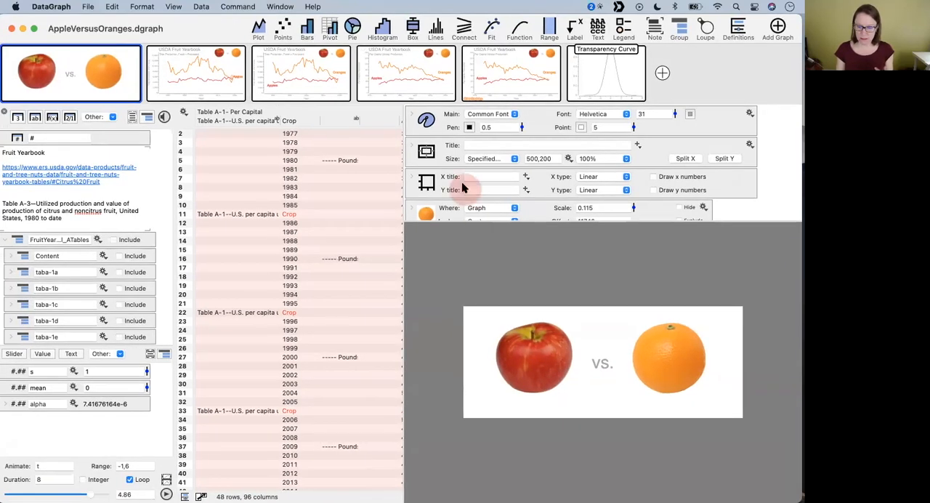
scroll(462, 181, down, 3)
click(433, 166)
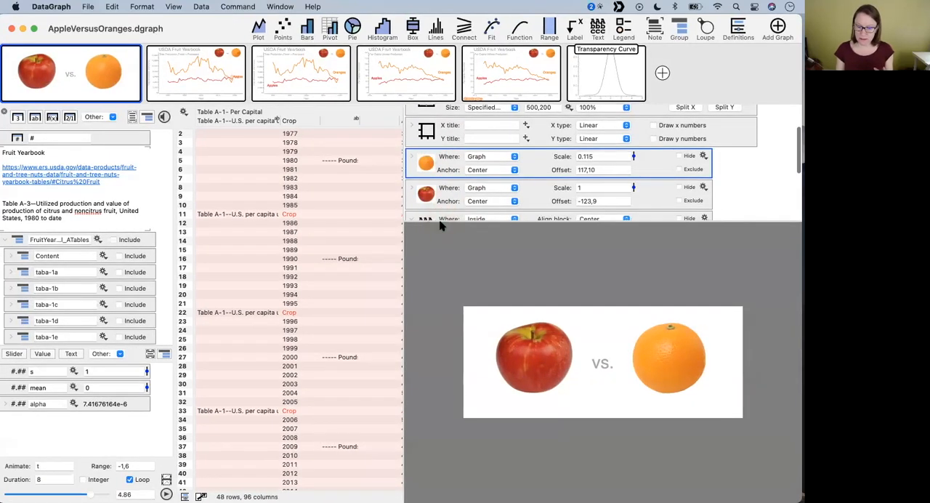
drag(439, 221, 453, 276)
click(428, 199)
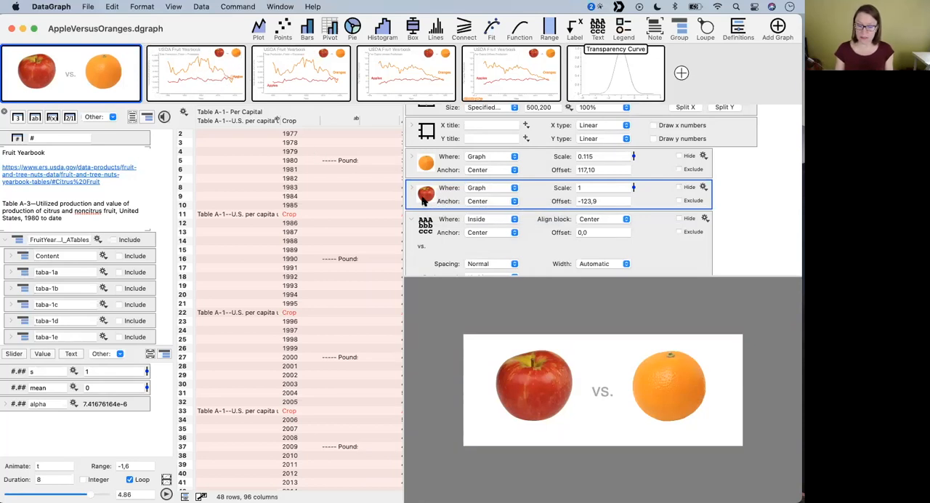
- Add a new graph, copy the orange image command from the apple-versus-orange graph into it, and show the new graph
click(681, 72)
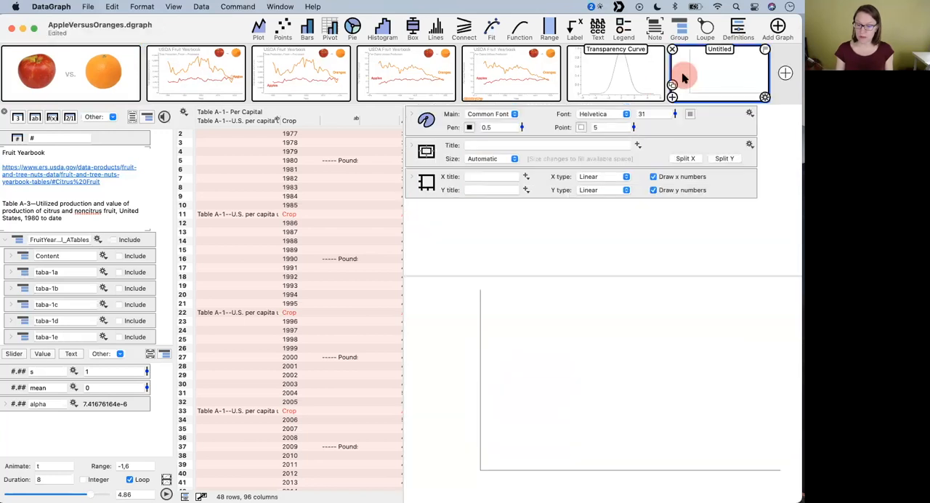
click(58, 79)
click(412, 215)
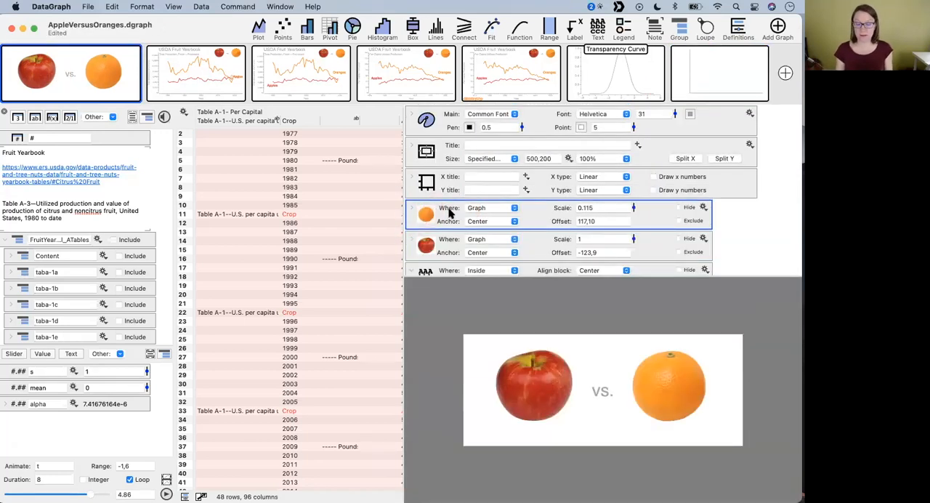
drag(425, 221, 703, 78)
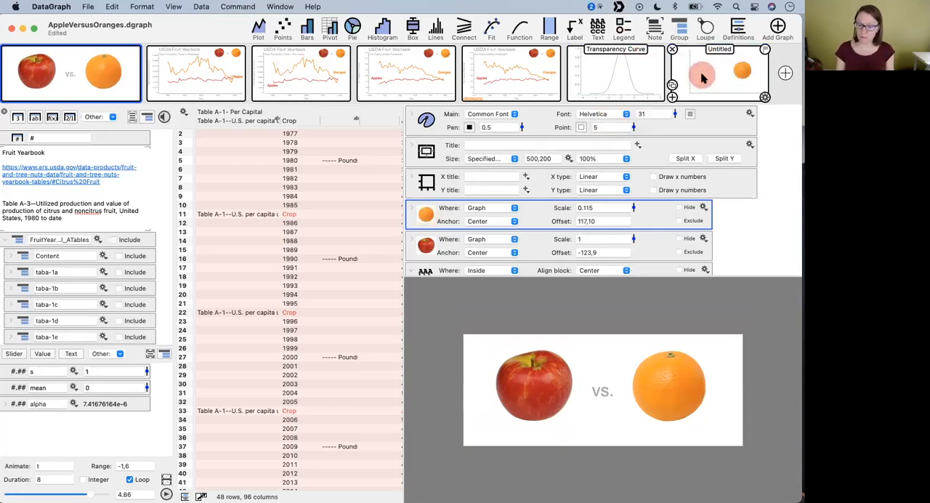
click(703, 79)
- Set the new graph's pen width to 5 and place the orange just beside the y axis, at an offset of about -189,79
drag(723, 374, 492, 349)
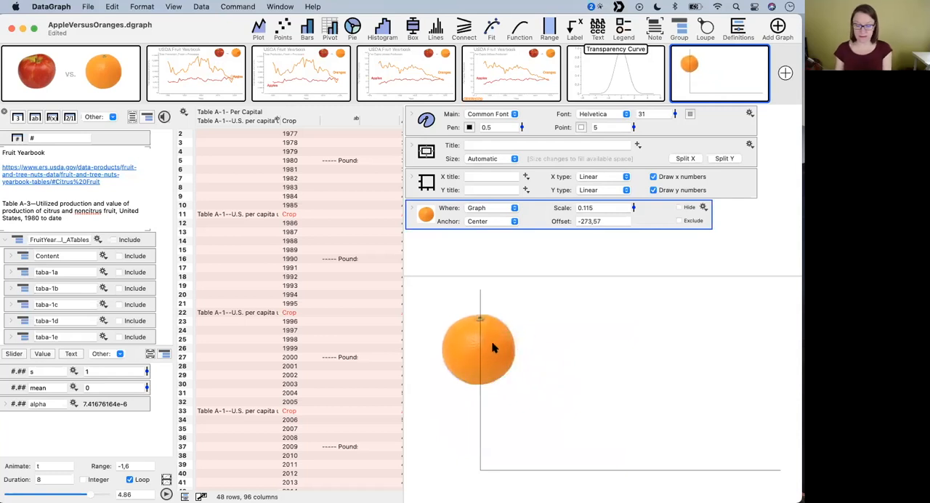
drag(523, 127, 519, 104)
drag(486, 352, 531, 337)
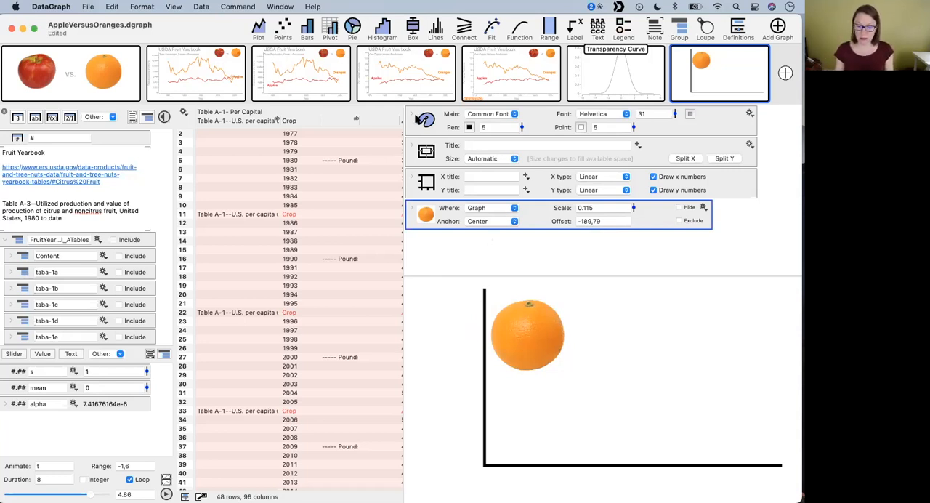
- Expand the graph's style settings and set the axis position to Below
click(413, 118)
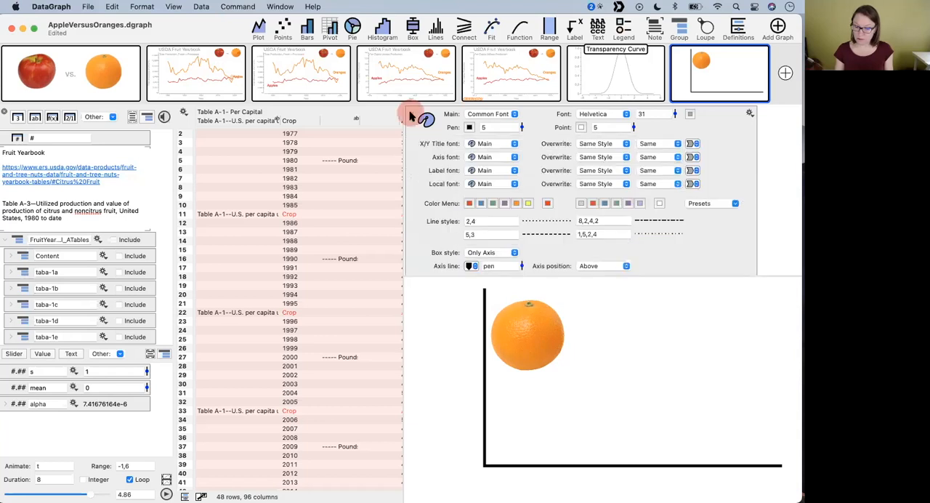
click(412, 117)
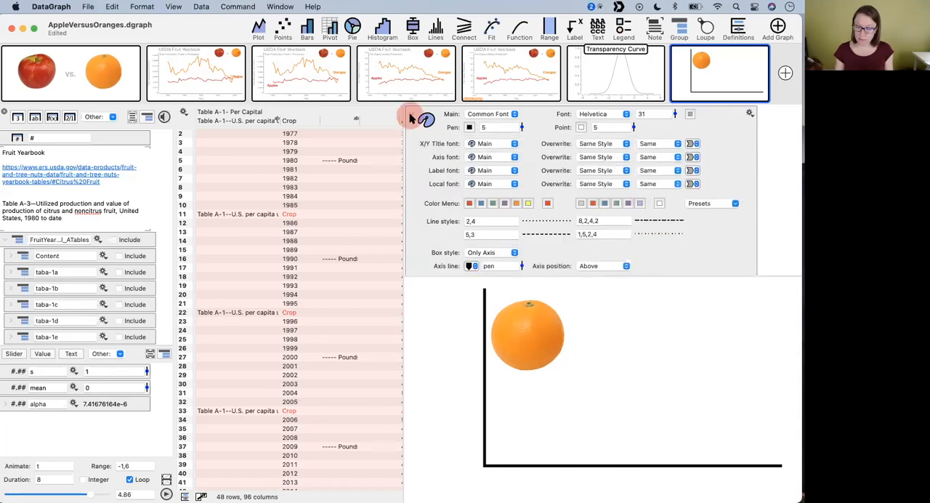
click(412, 116)
scroll(615, 191, down, 3)
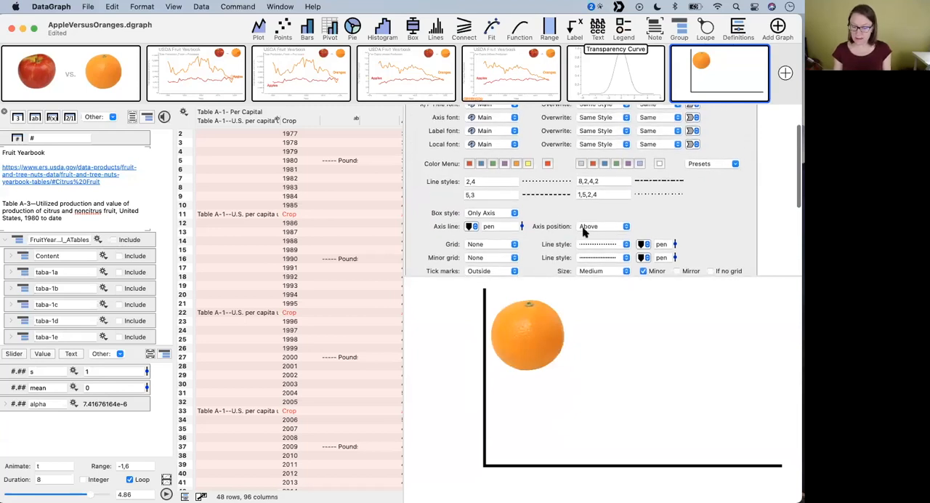
scroll(571, 203, up, 3)
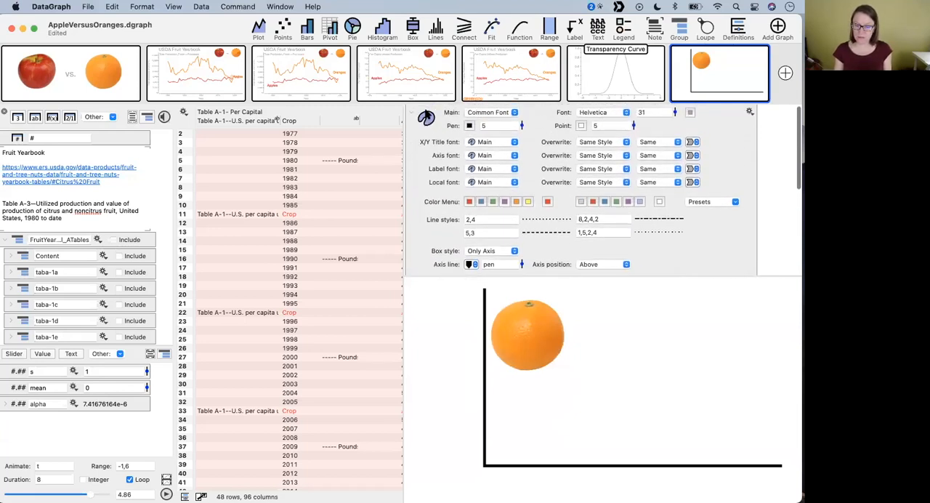
click(602, 260)
click(602, 271)
- Reposition the orange so it overlaps the y axis, at an offset of about -220,73, and review the axis position setting
drag(531, 340, 500, 353)
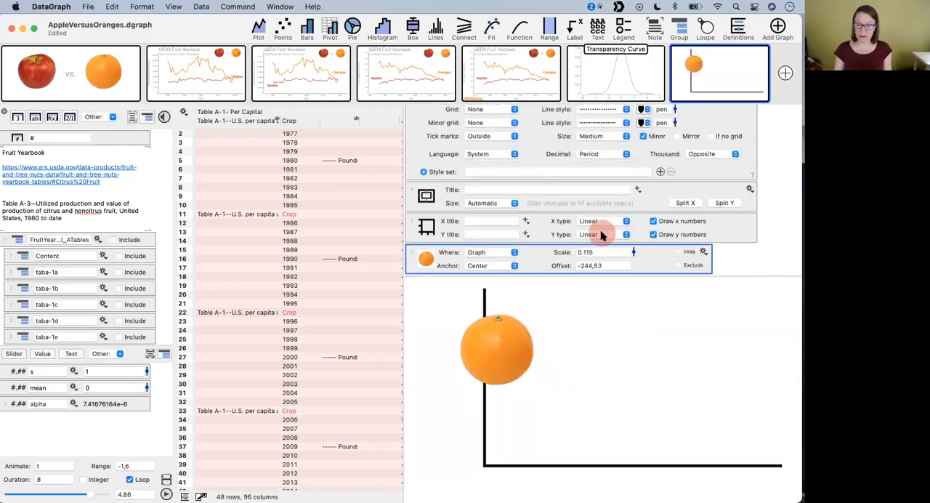
scroll(577, 188, up, 5)
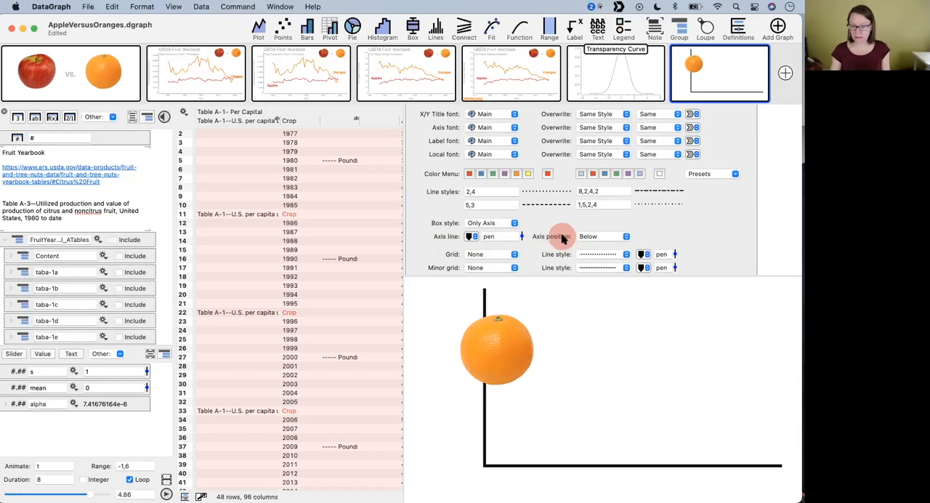
mouse_move(498, 342)
mouse_down()
mouse_move(495, 377)
mouse_move(457, 351)
mouse_move(531, 386)
mouse_move(513, 432)
mouse_move(481, 338)
mouse_up()
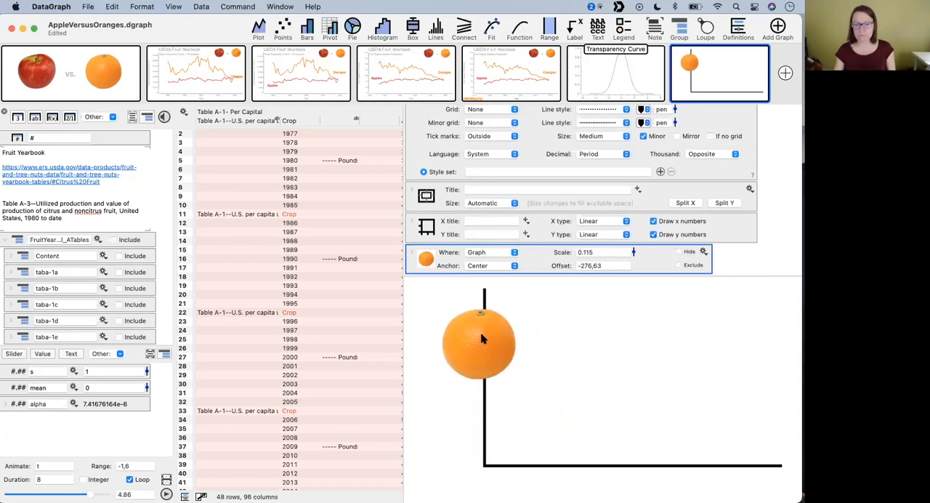
mouse_move(481, 344)
mouse_down()
mouse_move(488, 355)
mouse_move(486, 347)
mouse_up()
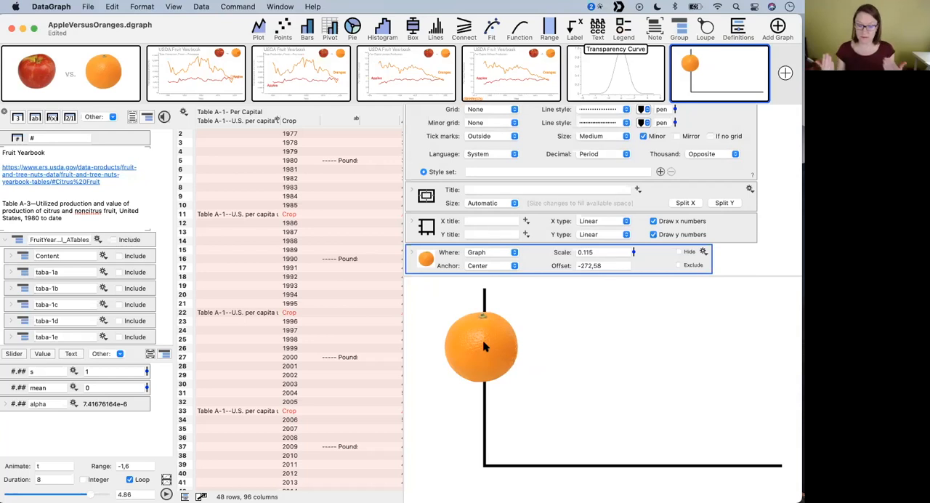
scroll(439, 122, up, 5)
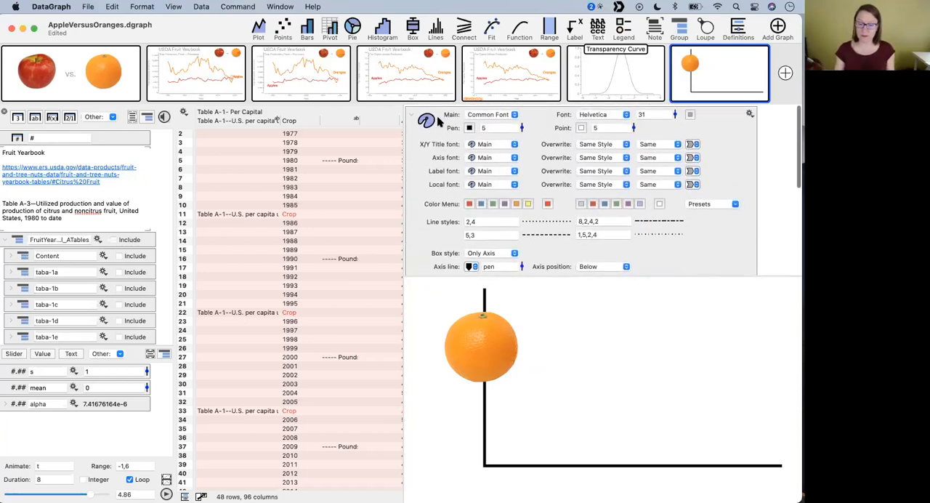
scroll(439, 198, down, 2)
click(435, 239)
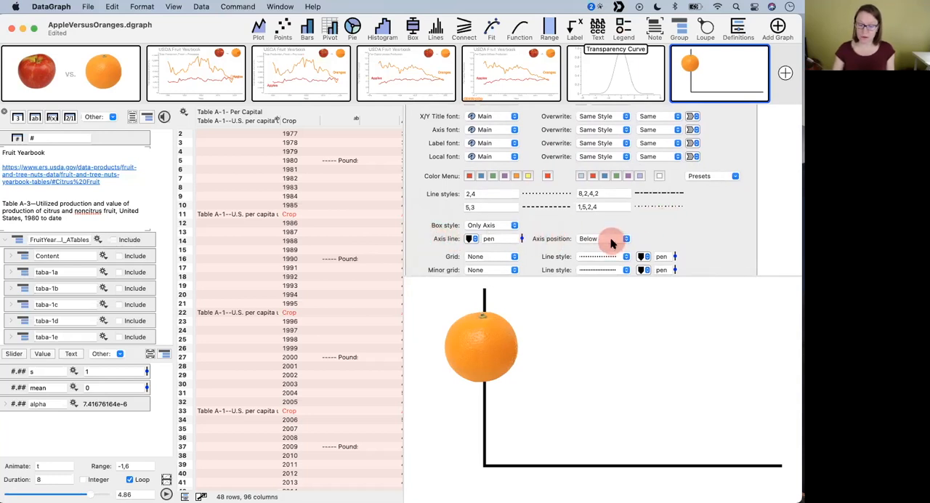
drag(478, 341, 507, 332)
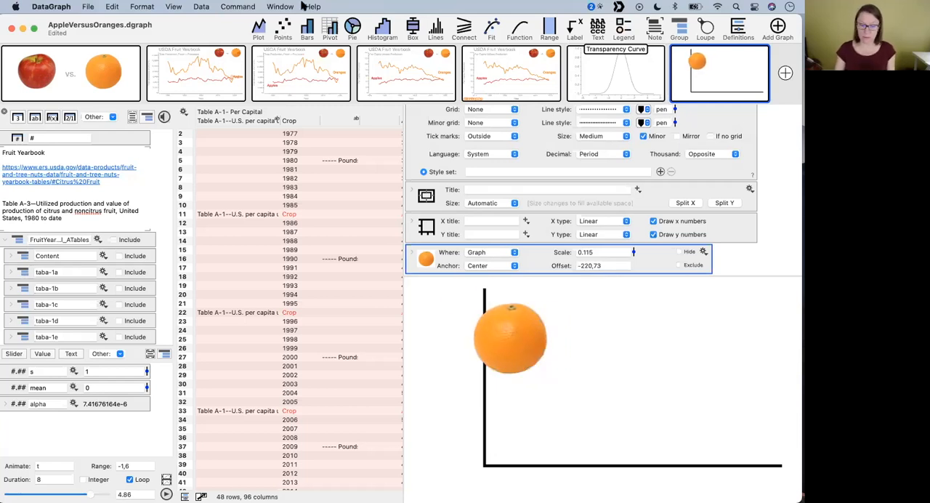
- Switch to Pink_lady_and_cross_section.jpg in Preview and move its window down to expose the graph thumbnails
drag(211, 29, 114, 20)
click(716, 291)
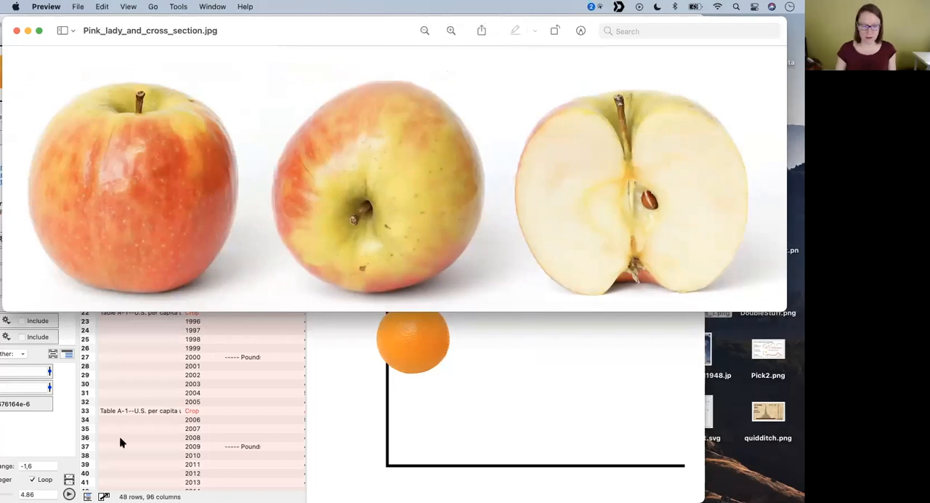
drag(267, 40, 276, 115)
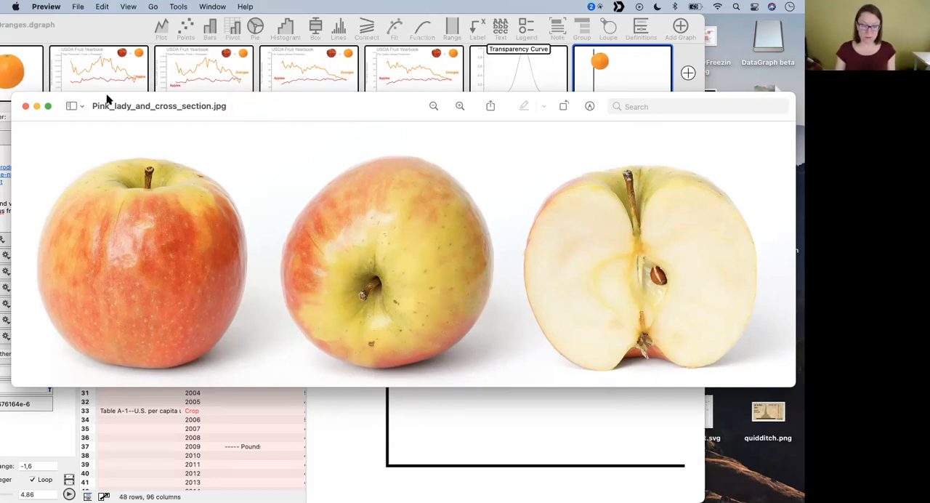
click(71, 108)
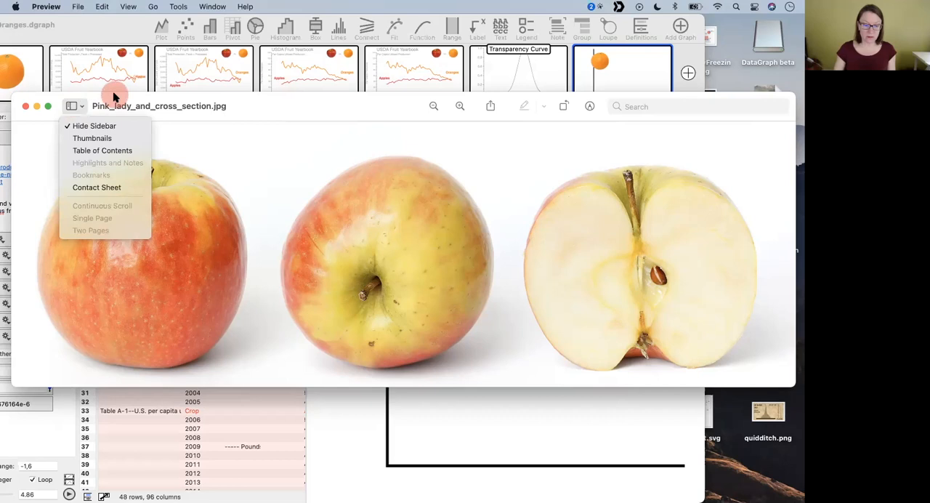
click(74, 106)
click(73, 107)
click(108, 109)
drag(108, 108, 108, 161)
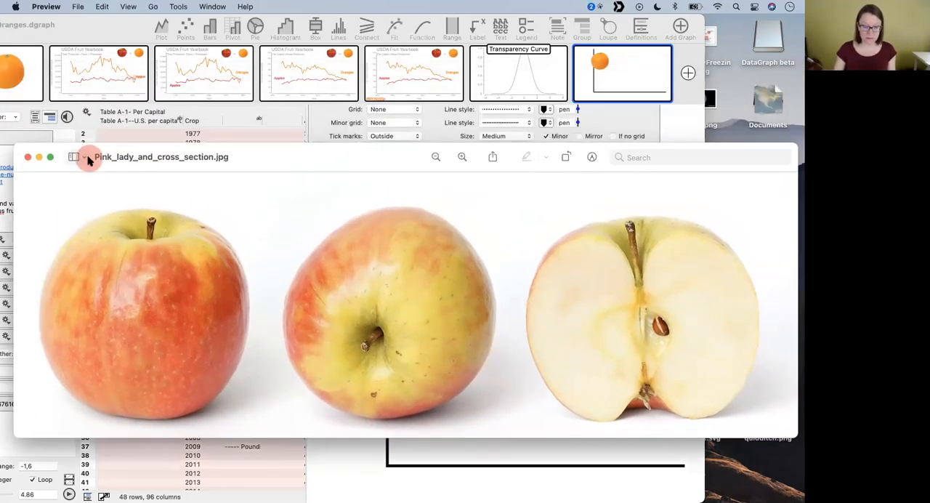
click(77, 157)
click(68, 157)
click(67, 157)
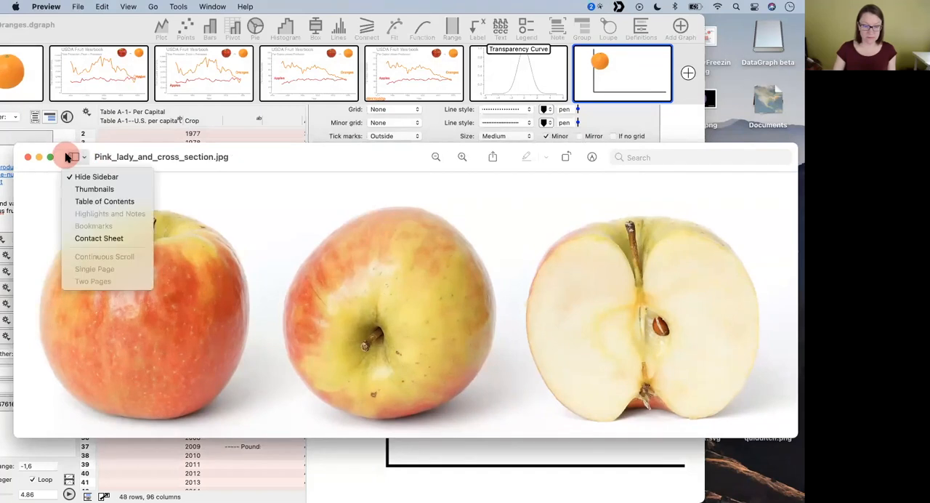
- Remove the sidebar control from Preview's title bar and move the image window clear of the graph's command list
click(110, 155)
key(super)
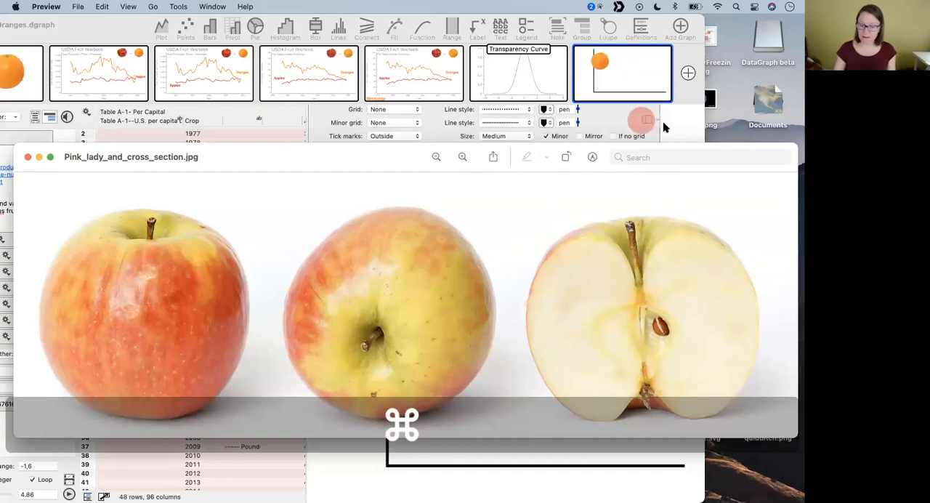
drag(389, 158, 617, 338)
- Insert Pink_lady_and_cross_section.jpg twice into the orange graph's command list, above the orange, and try to undo the repeat
drag(298, 343, 395, 255)
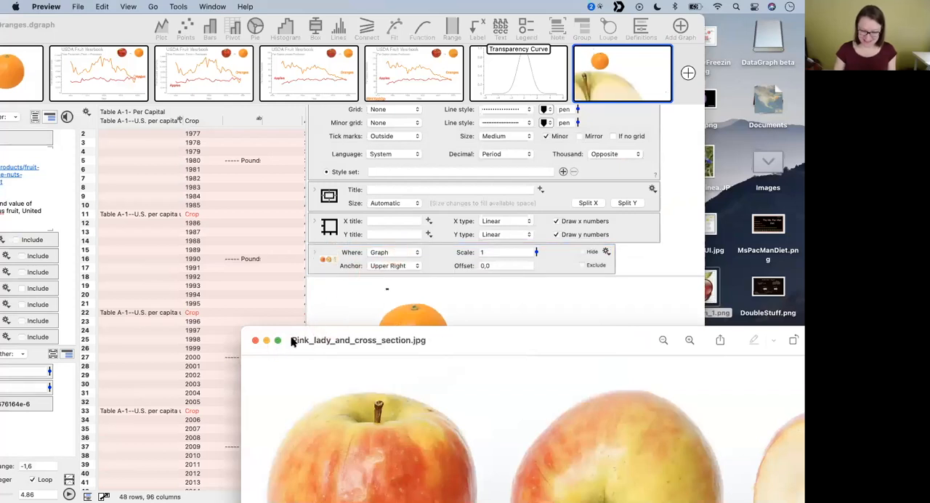
drag(290, 343, 443, 254)
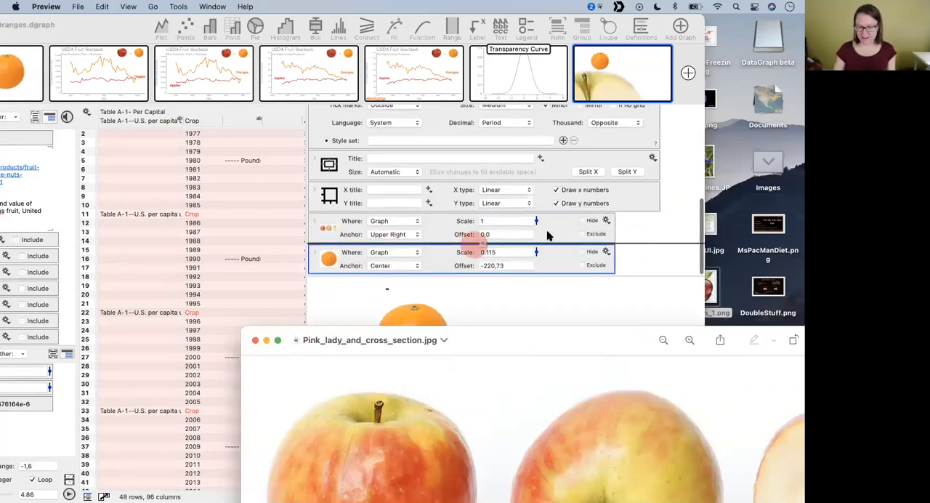
key(super+z)
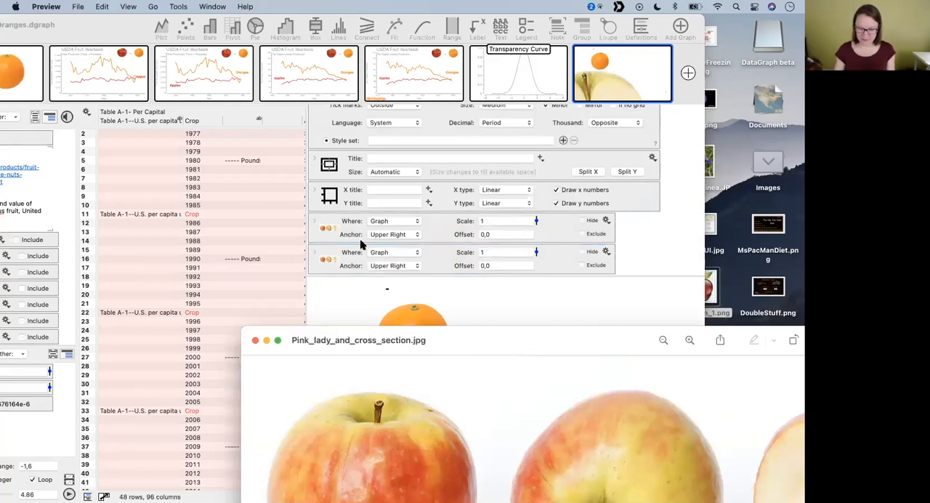
- Add another new graph and insert the Pink_lady_and_cross_section.jpg image into its command list
click(688, 73)
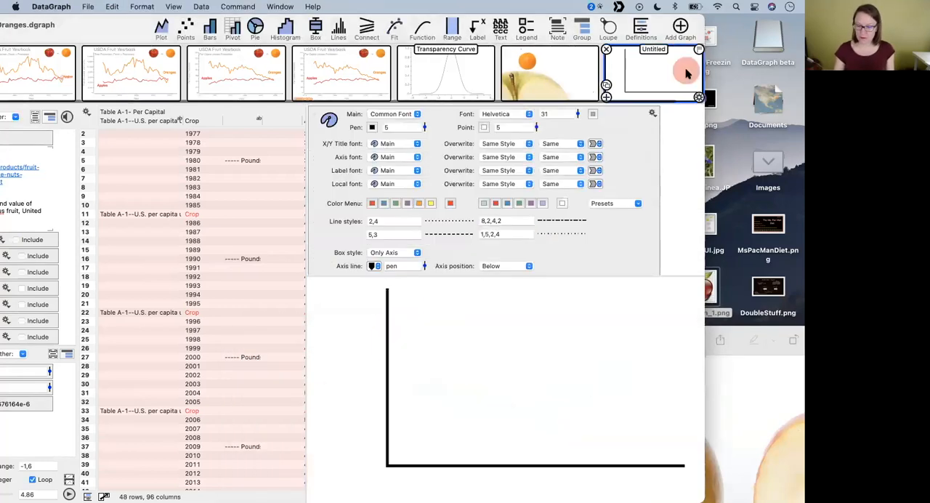
click(758, 360)
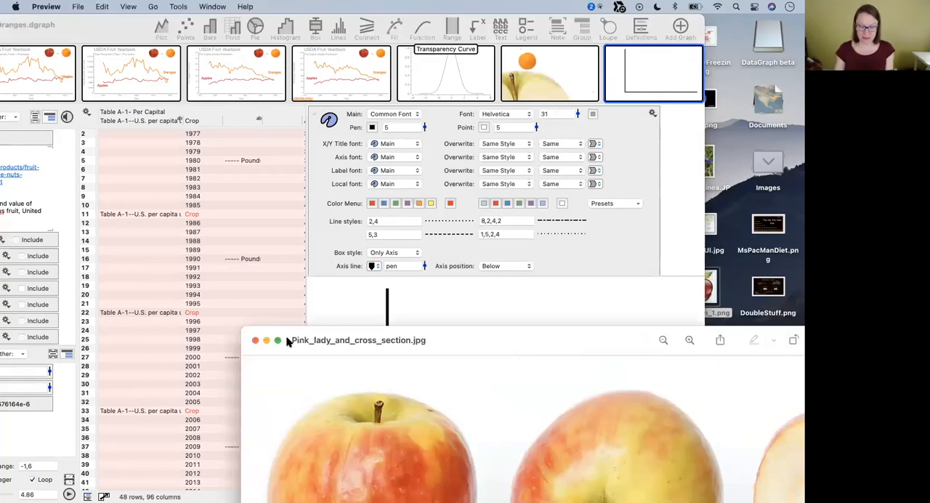
drag(287, 340, 305, 361)
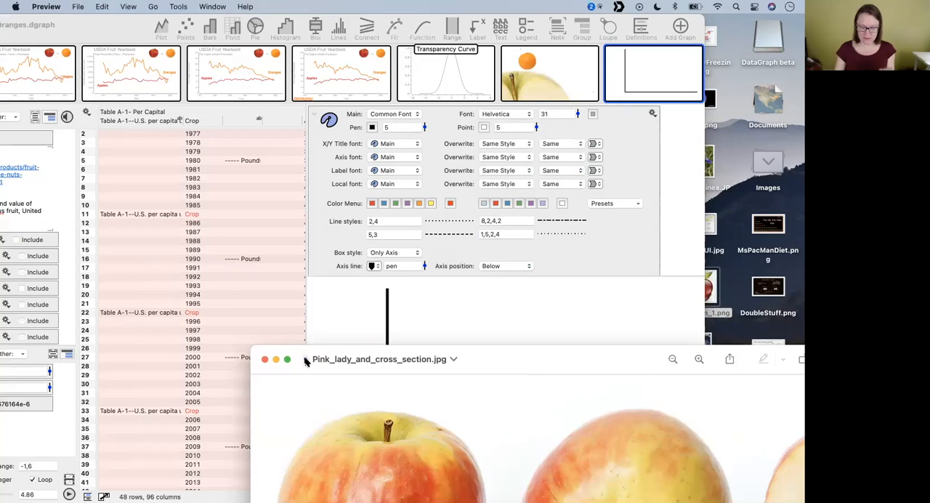
scroll(415, 259, down, 5)
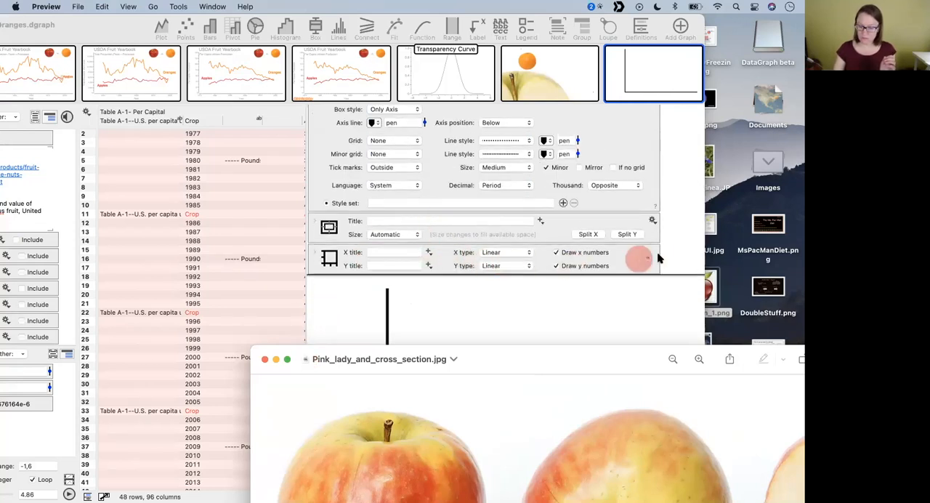
key(super+v)
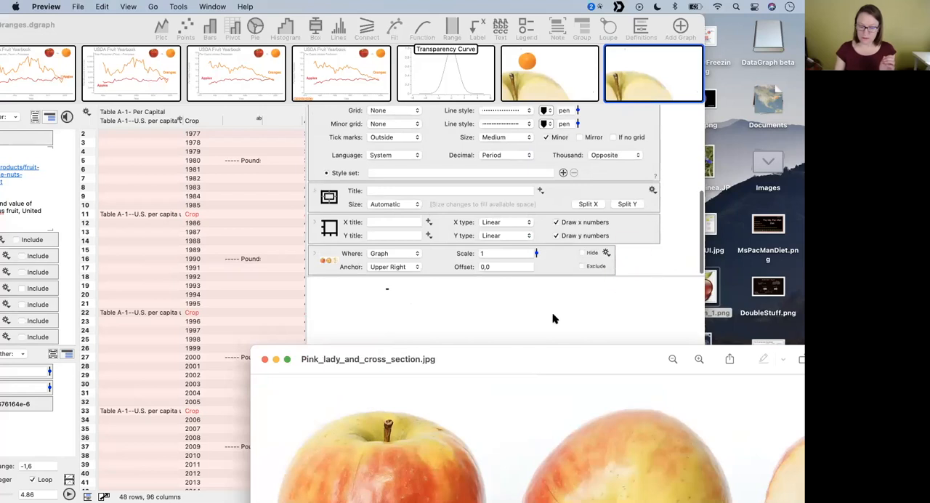
- Scale the three-apple image to 0.25 and move it to an offset of about 2,-6 from the upper-right anchor
click(324, 260)
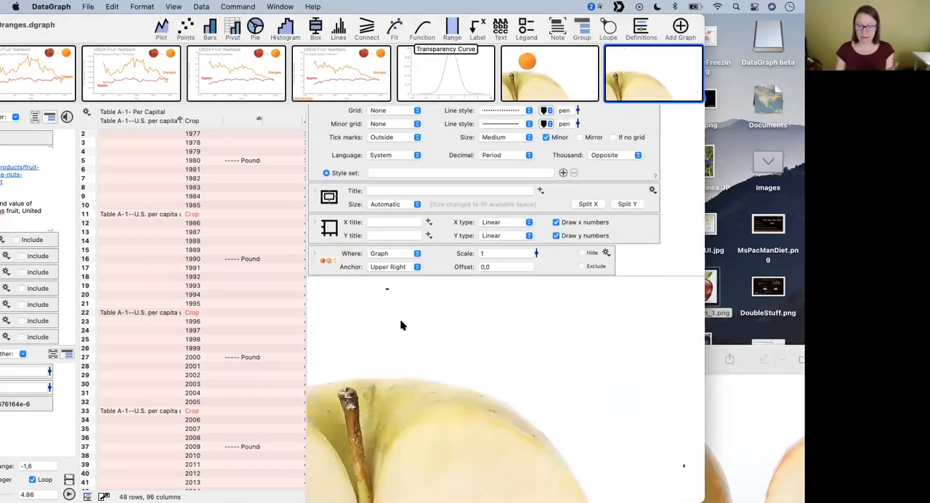
drag(536, 255, 530, 290)
drag(514, 331, 573, 370)
drag(600, 363, 476, 357)
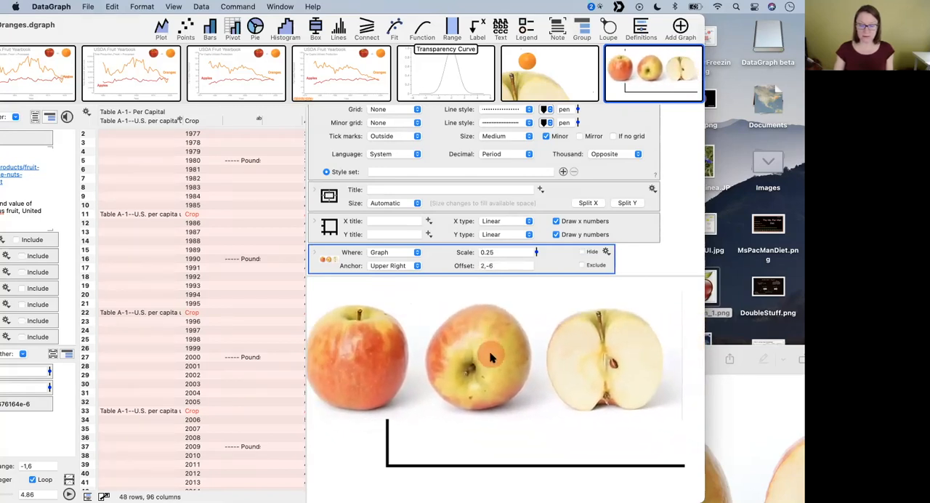
- Switch to Preview, move the three-apple image window over the graph, and show its markup tools
click(766, 429)
drag(557, 359, 327, 138)
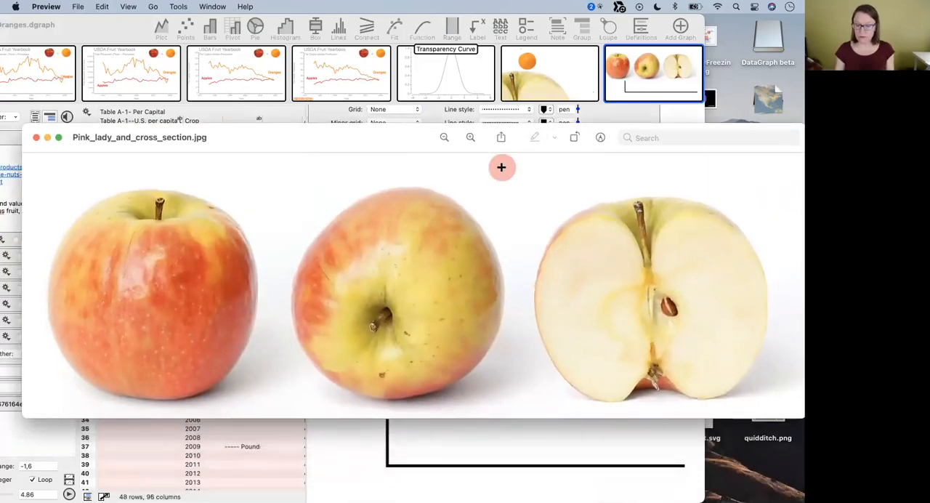
click(601, 140)
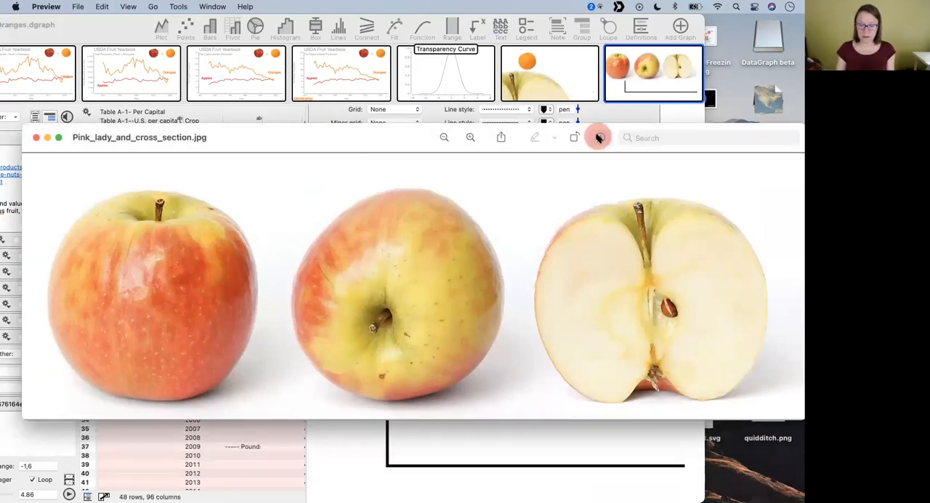
click(600, 139)
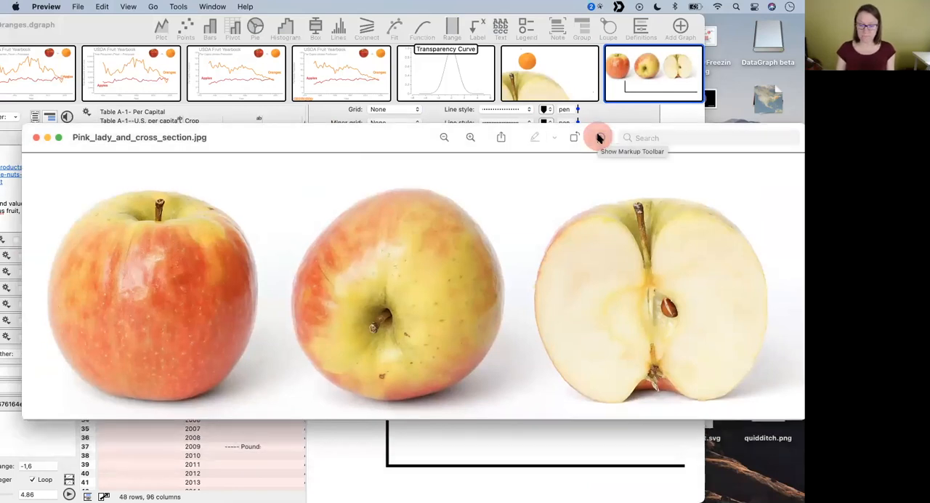
click(603, 139)
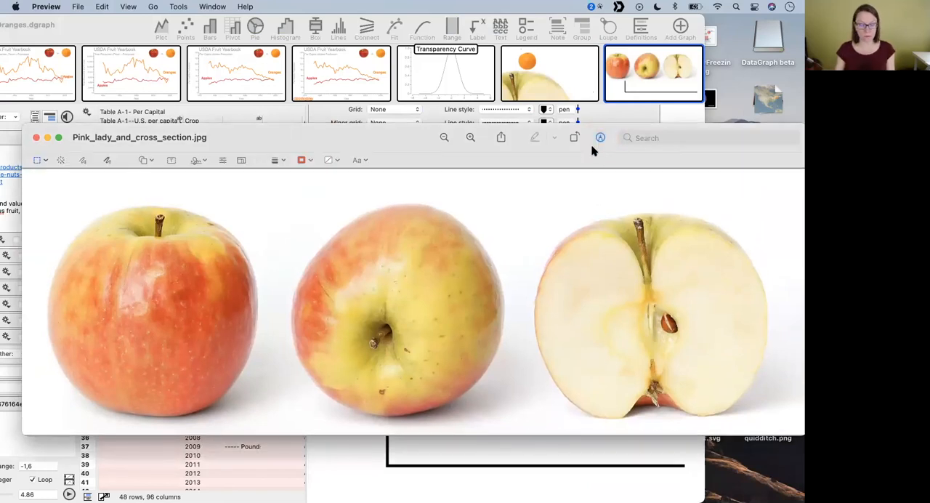
- Remove the white background around the three apples with Instant Alpha and convert the image to PNG
click(63, 161)
click(52, 191)
drag(53, 191, 56, 195)
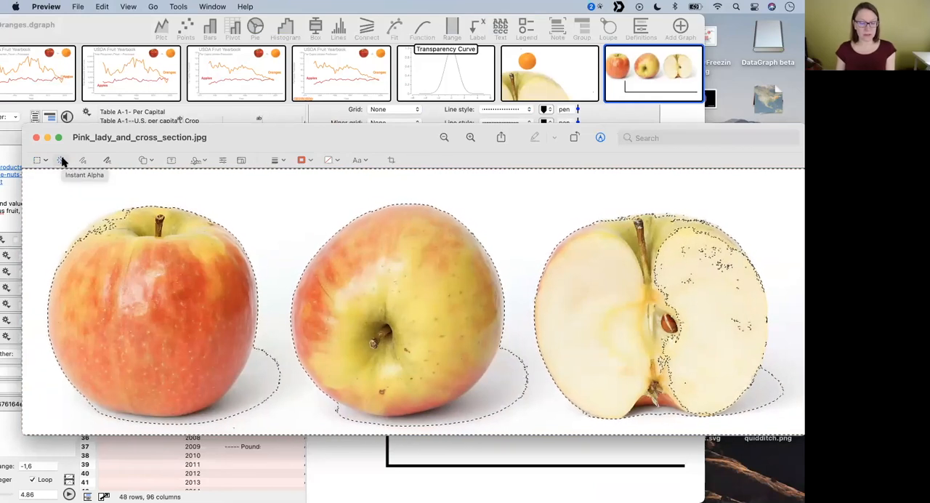
click(63, 160)
click(57, 196)
drag(57, 195, 56, 197)
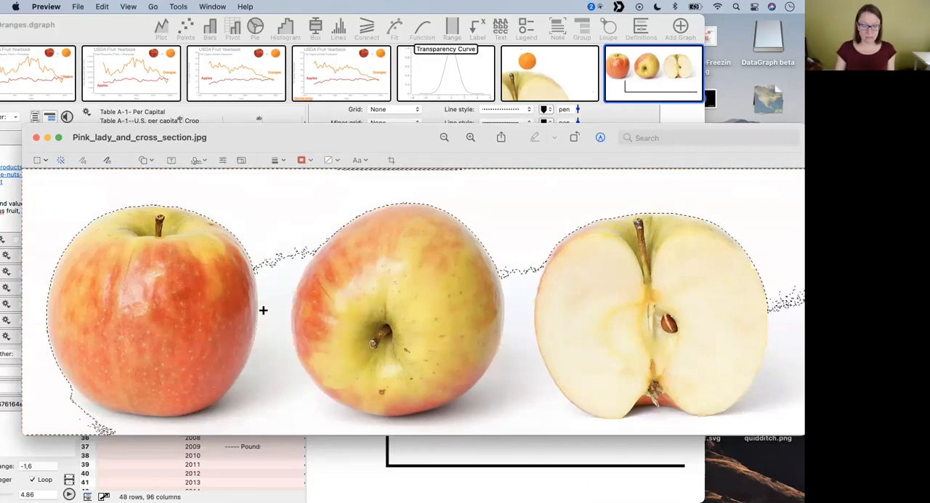
drag(282, 375, 288, 194)
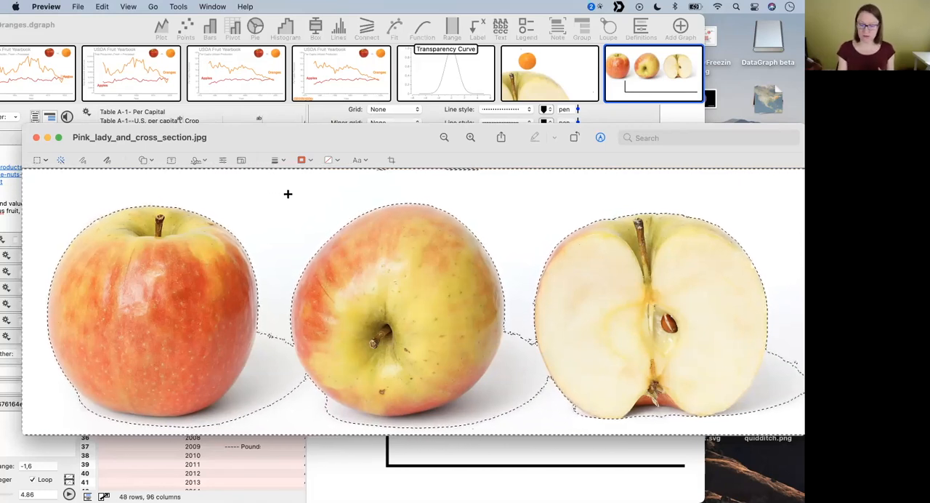
key(Delete)
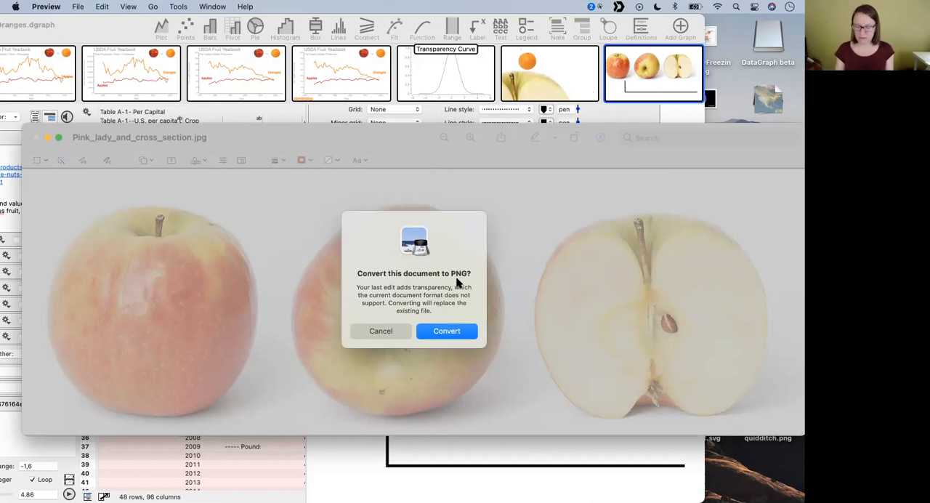
click(447, 332)
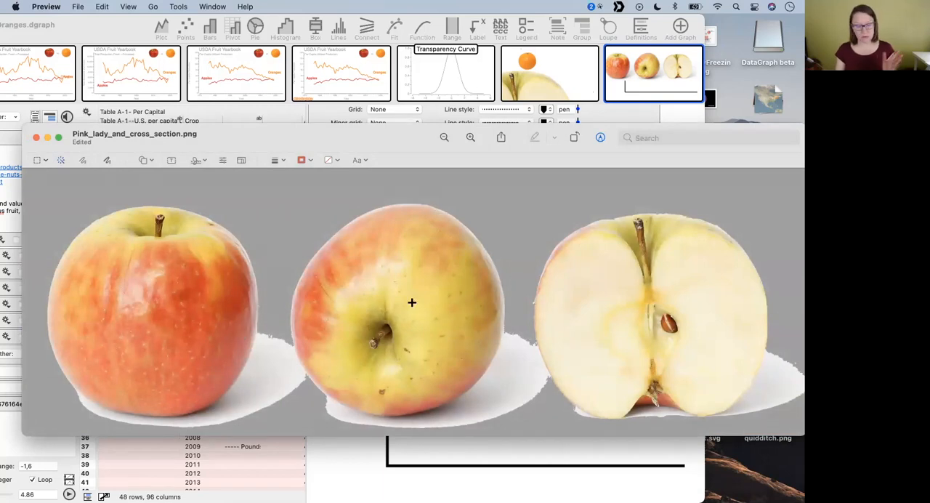
- Insert Pink_lady_and_cross_section.png above the JPG image in the graph's command list, then return to DataGraph and widen the graph area
drag(341, 138, 649, 328)
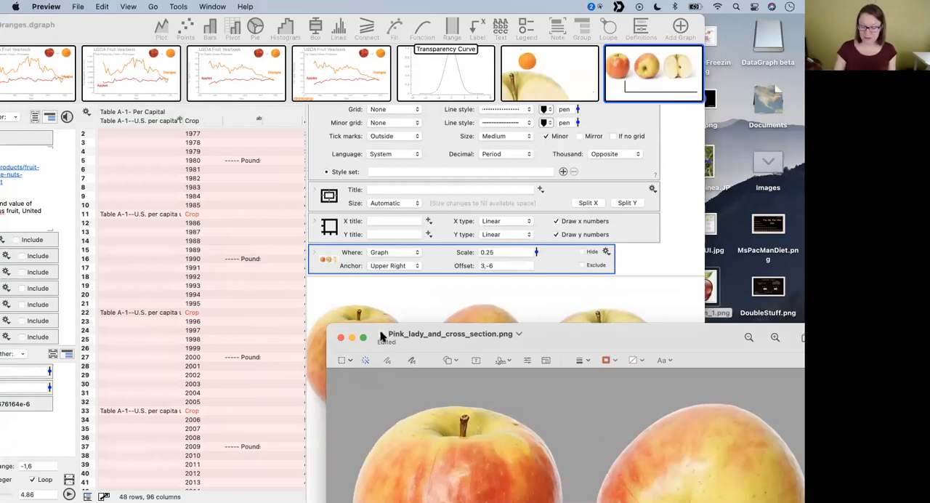
drag(382, 334, 400, 254)
scroll(431, 207, down, 3)
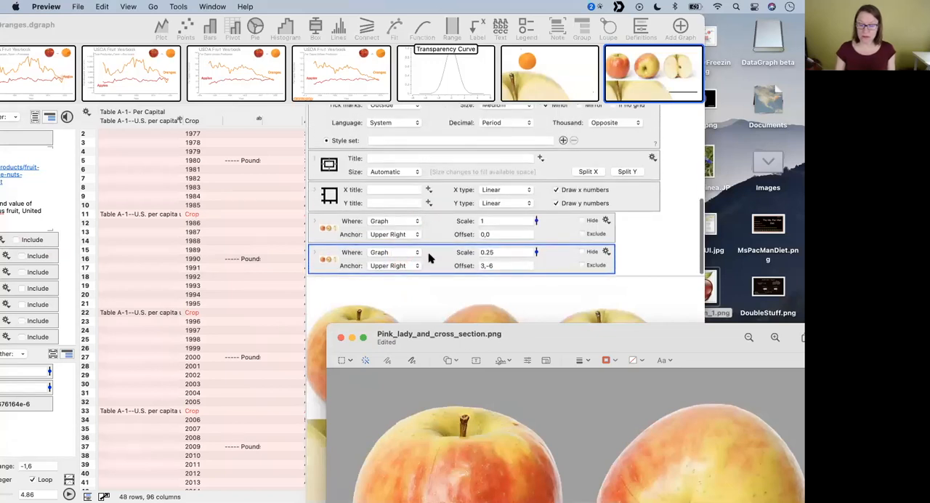
double_click(139, 26)
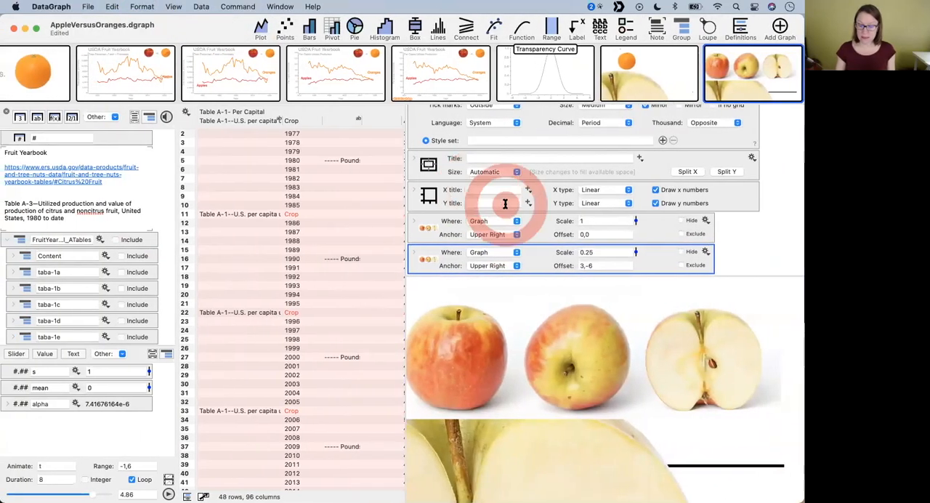
drag(405, 222, 308, 210)
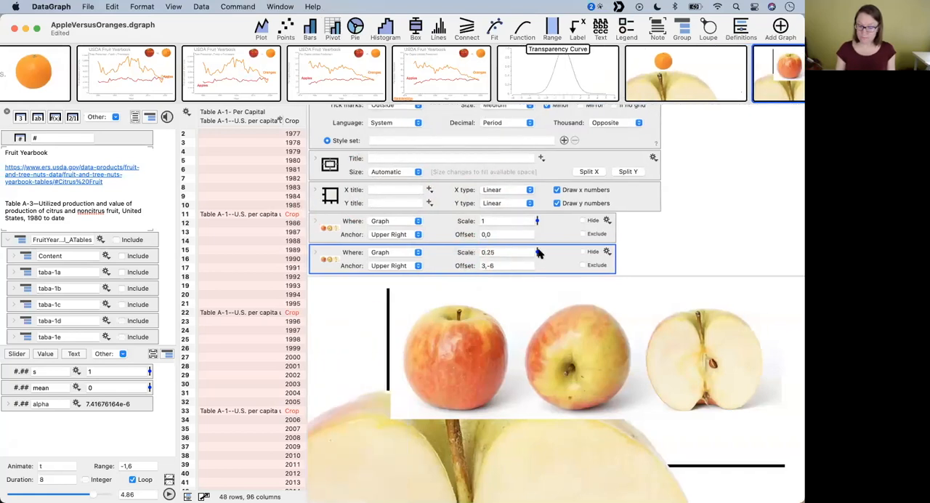
- Scale the transparent three-apple image to 0.25, offset it about -8,-19, and move the JPG version to about 20,73
drag(537, 221, 474, 456)
mouse_move(476, 374)
mouse_down()
mouse_move(489, 354)
mouse_move(442, 353)
mouse_move(476, 357)
mouse_move(480, 376)
mouse_up()
drag(465, 474, 460, 397)
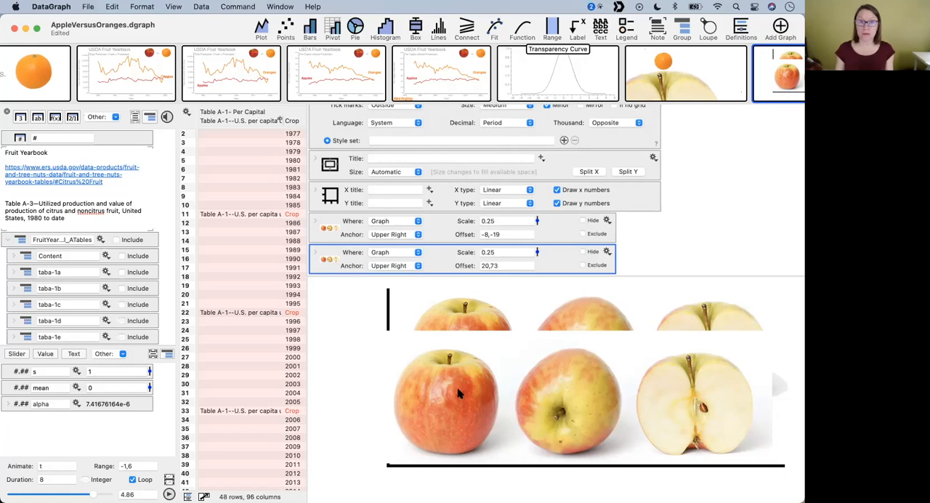
- Delete the three-apple image with the white background and move the transparent one to an offset of about -8,-30
click(473, 313)
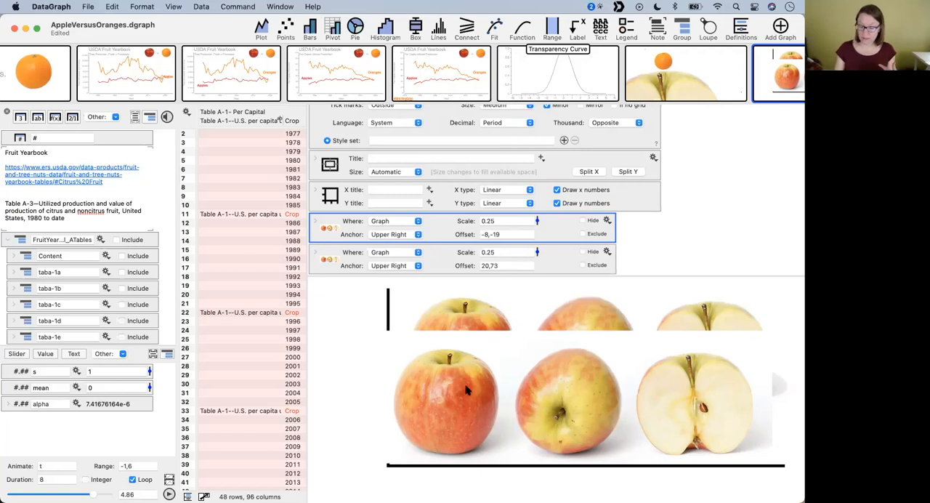
key(Delete)
key(super+z)
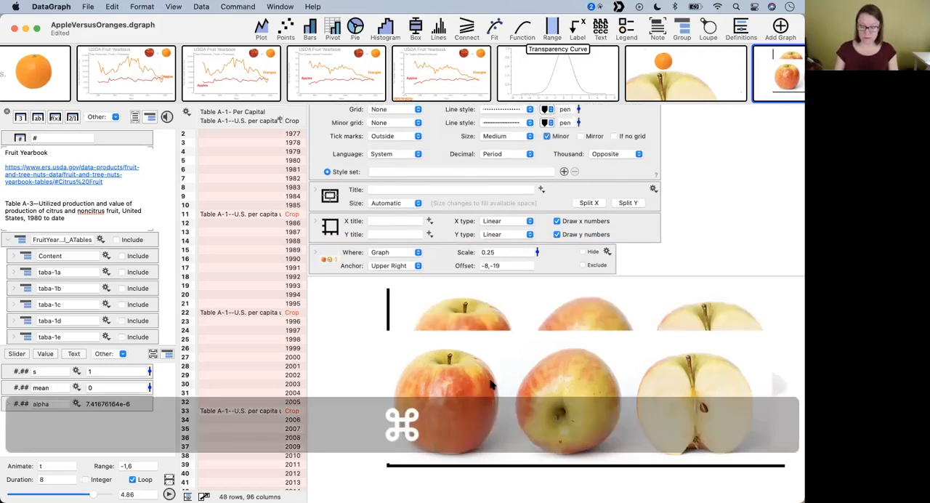
key(super+z)
mouse_move(437, 355)
mouse_down()
mouse_move(438, 398)
mouse_move(437, 348)
mouse_up()
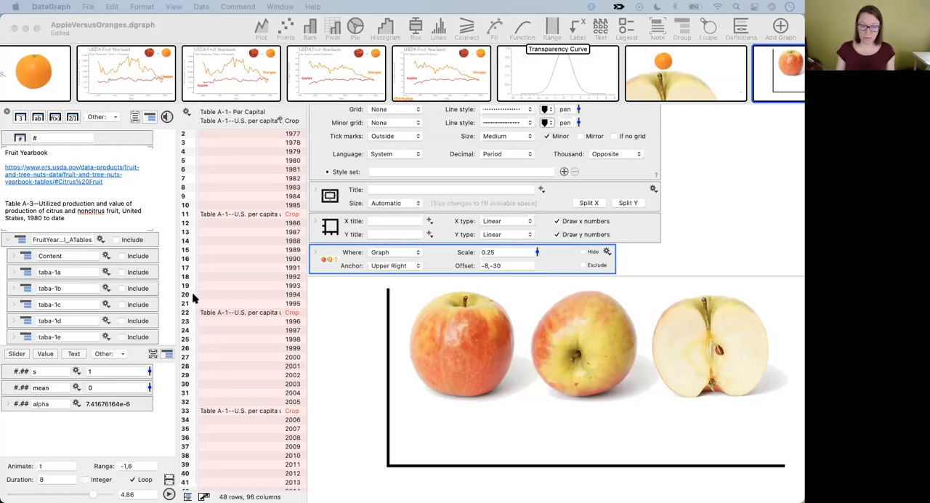
- Try moving the apple image in the apple-versus-orange graph and undo the move
click(201, 30)
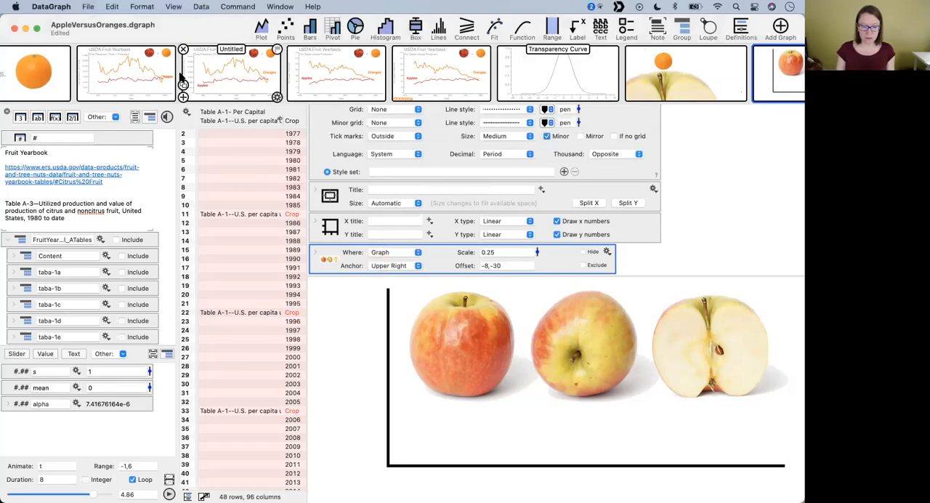
click(54, 79)
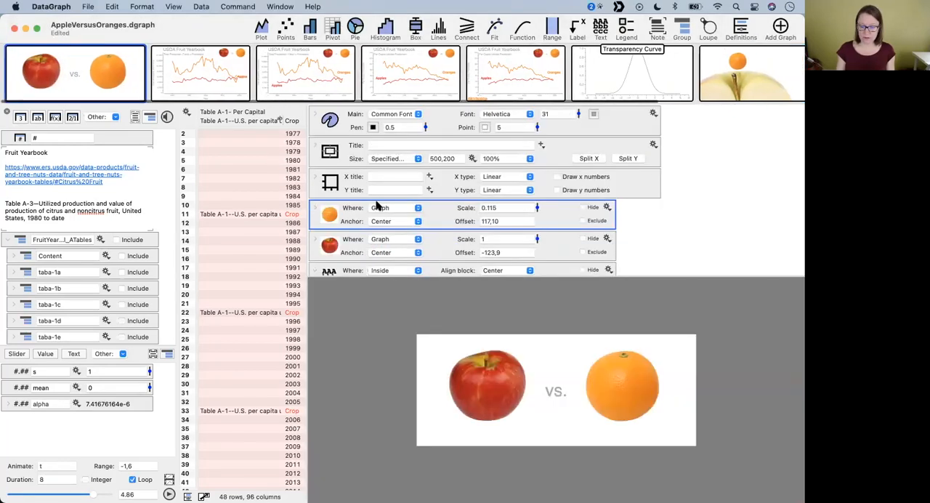
click(482, 386)
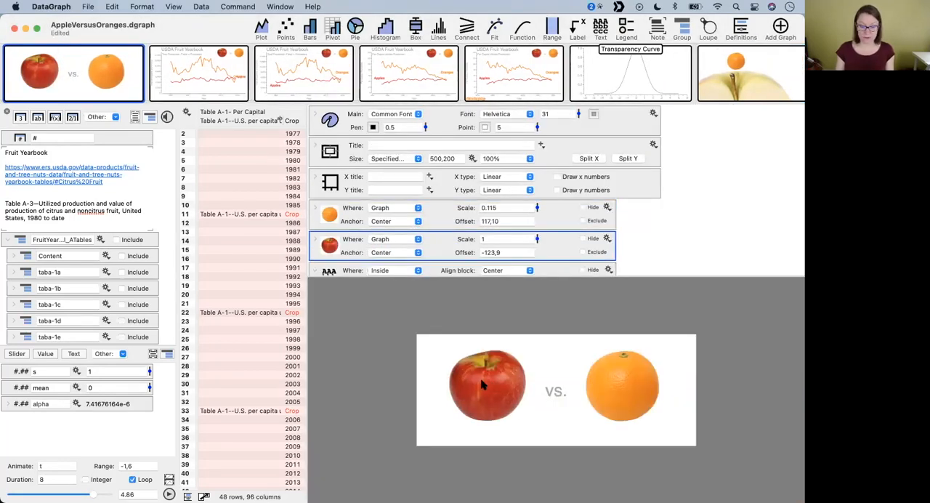
mouse_move(483, 393)
mouse_down()
mouse_move(473, 388)
mouse_move(506, 384)
mouse_move(463, 388)
mouse_move(584, 375)
mouse_move(483, 390)
mouse_up()
key(super+z)
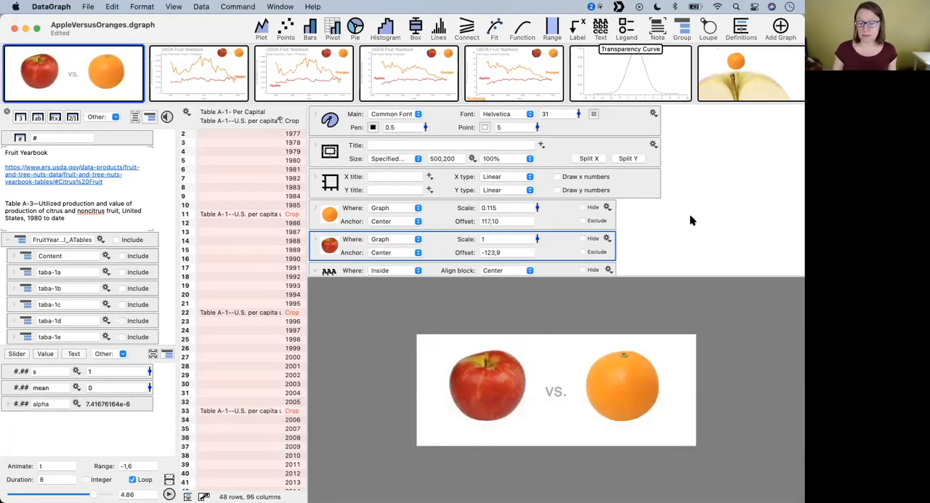
- Open the USDA Fruit Yearbook total production graph and enlarge its drawing area by shortening the command list
click(220, 67)
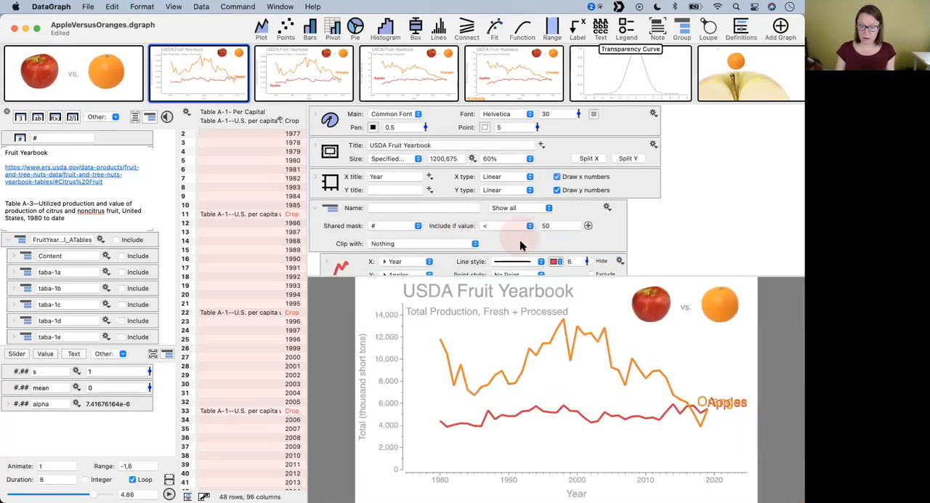
drag(610, 274, 596, 195)
click(660, 290)
drag(657, 276, 644, 208)
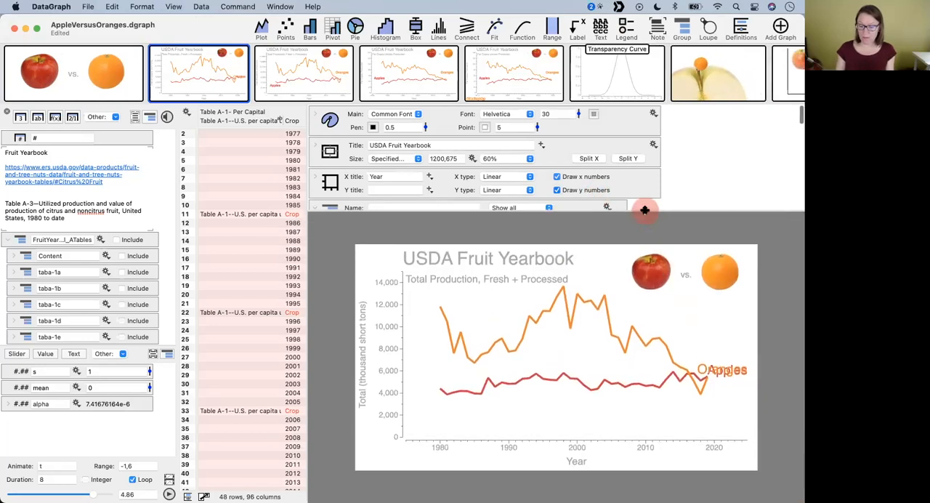
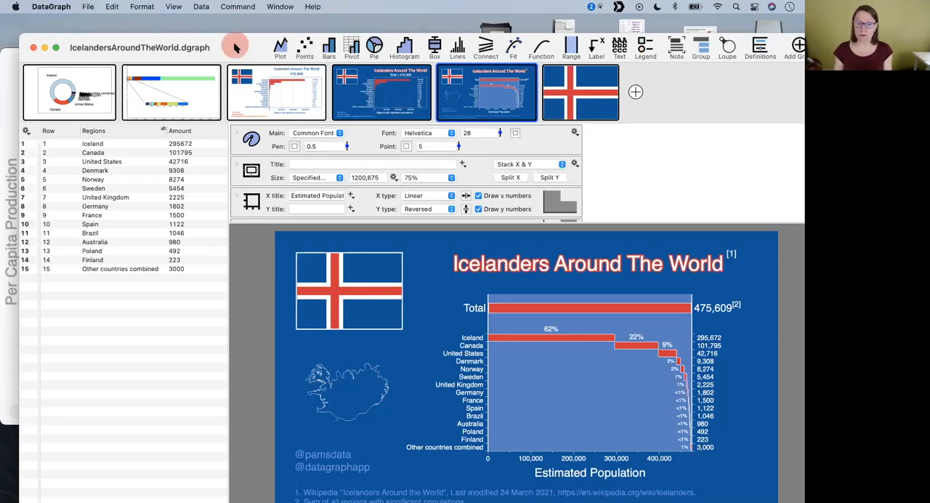
- Expand the style settings of the blue Icelanders Around The World graph and enlarge the command list to show the color menu and its presets
drag(233, 45, 223, 26)
click(225, 115)
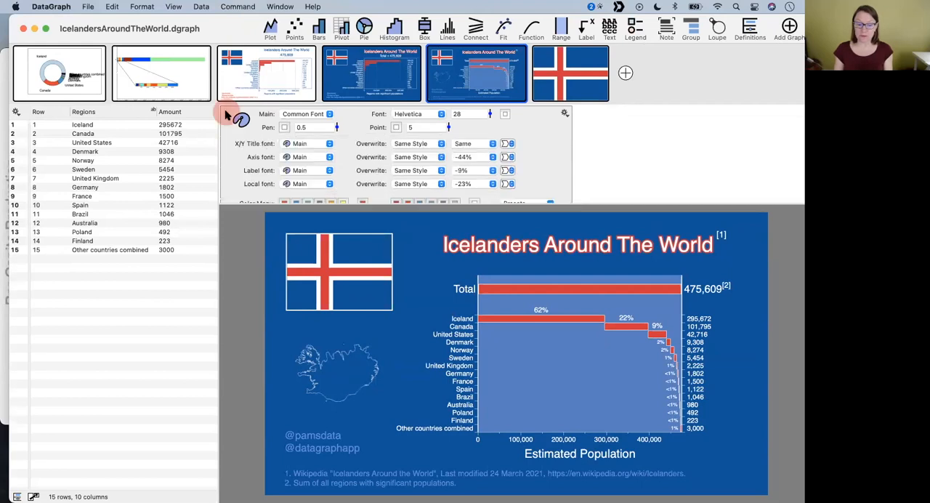
scroll(367, 164, down, 2)
drag(338, 204, 342, 245)
scroll(379, 190, up, 2)
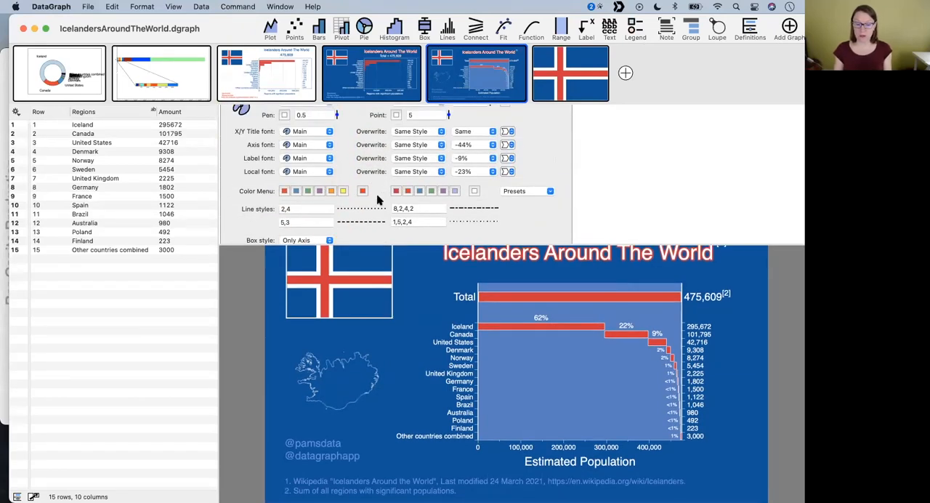
- Try the last color preset, the blue-first palette with pastel companion shades, on the graph and undo it
click(547, 190)
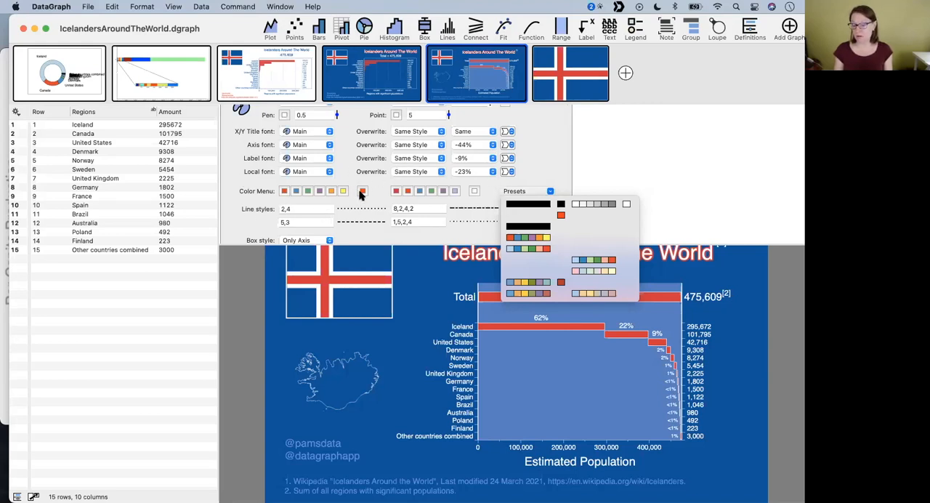
click(434, 203)
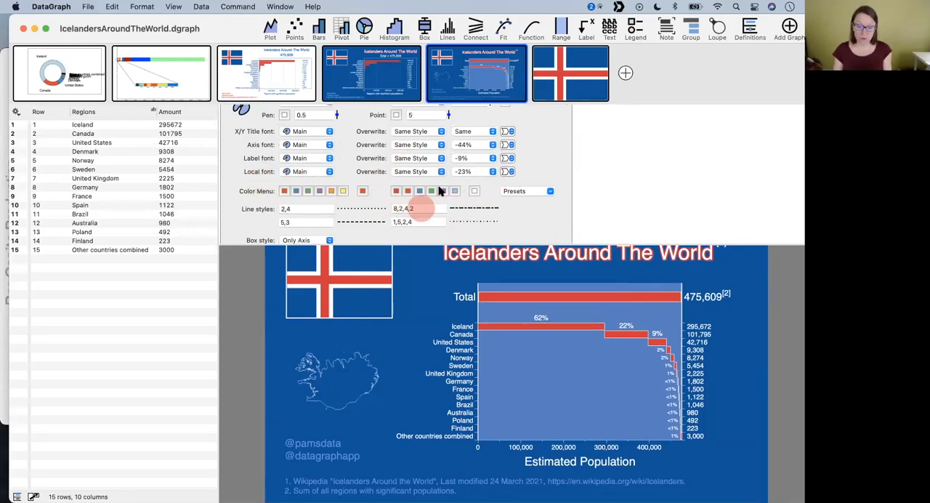
click(540, 191)
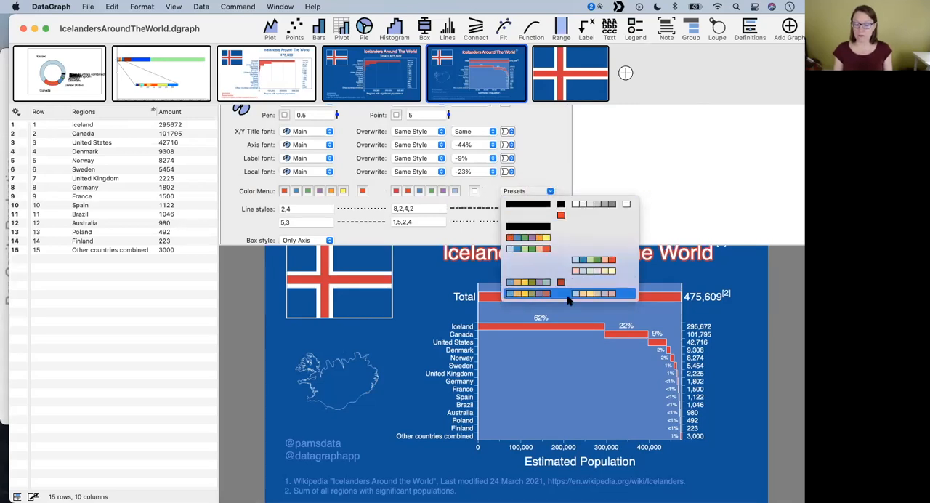
click(569, 298)
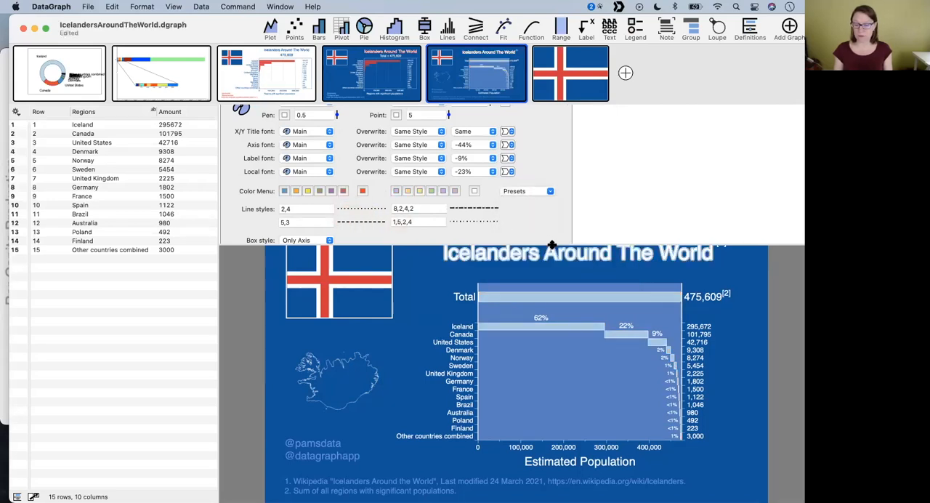
drag(552, 245, 555, 143)
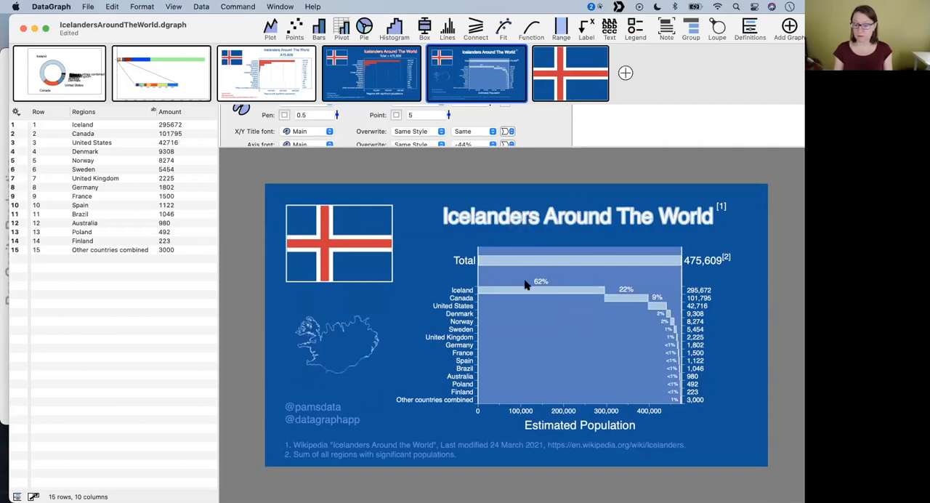
drag(528, 146, 558, 272)
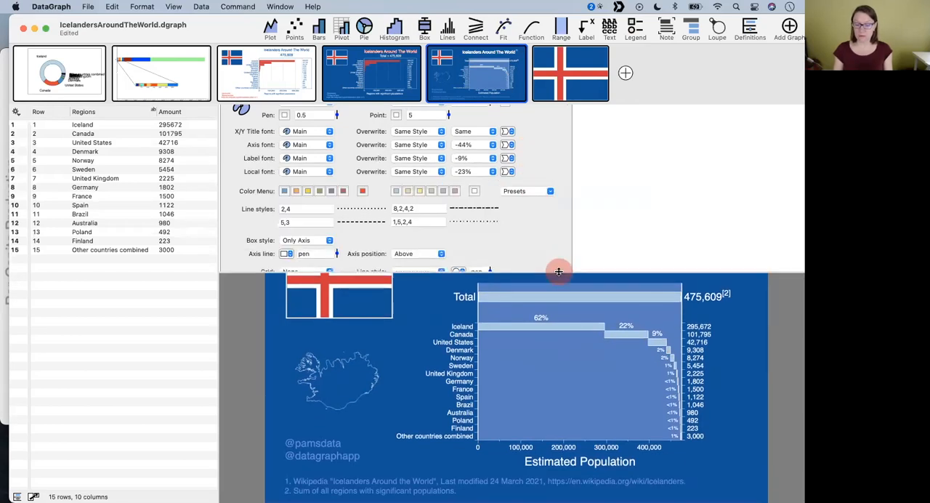
key(super+z)
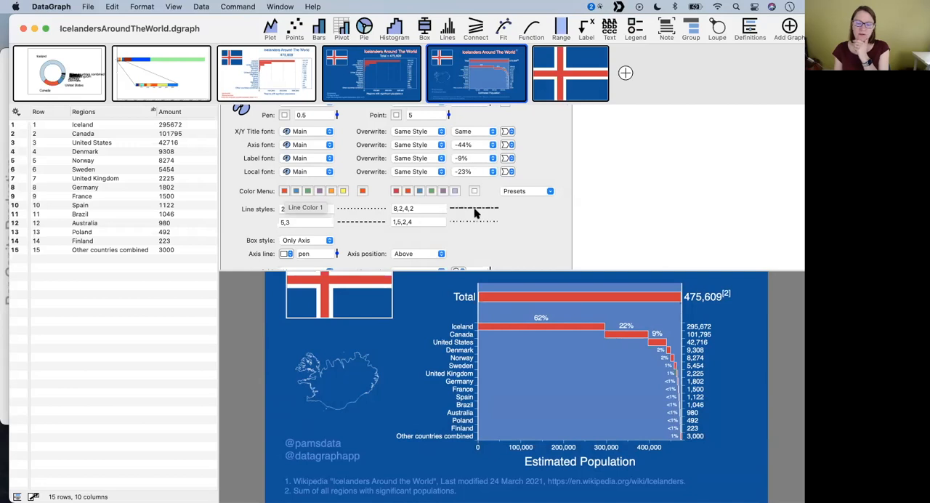
- Try replacing the first and fifth swatches of the color menu with yellow and undo the changes
click(307, 191)
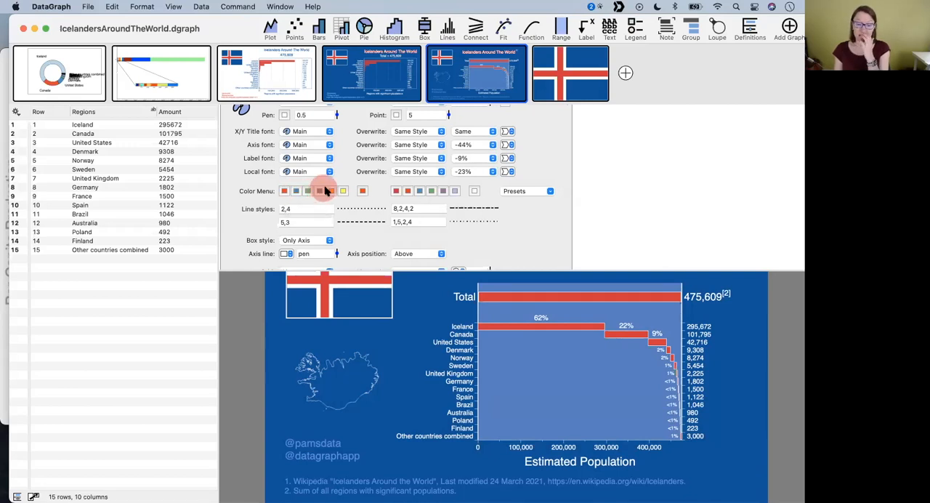
mouse_move(344, 192)
mouse_down()
mouse_move(300, 192)
mouse_move(361, 192)
mouse_move(285, 190)
mouse_move(332, 190)
mouse_up()
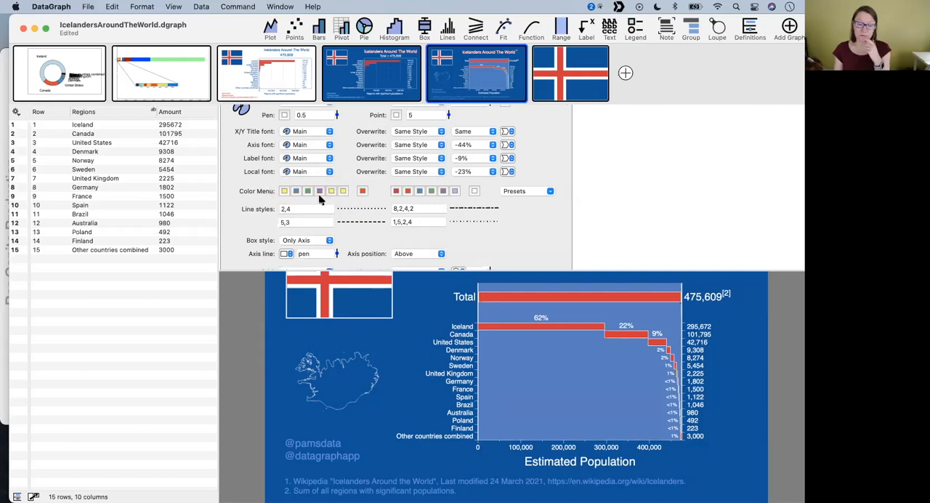
key(super+z)
key(super+z)
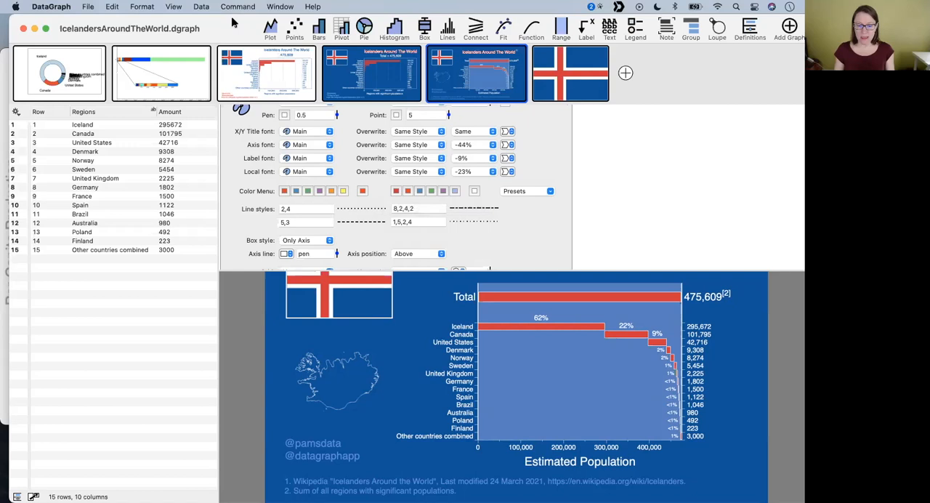
- Shorten the command list, open the donut chart graph and show the column definitions beside the data table
drag(241, 23, 232, 24)
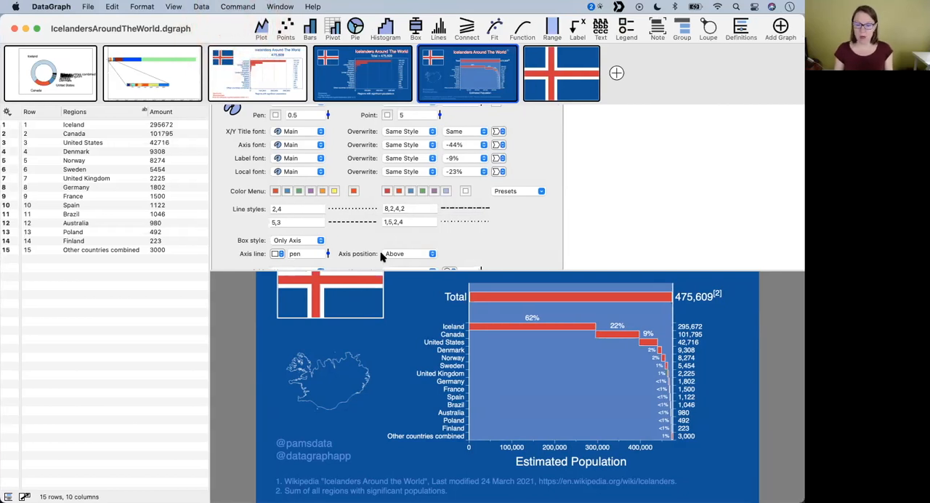
drag(364, 270, 353, 153)
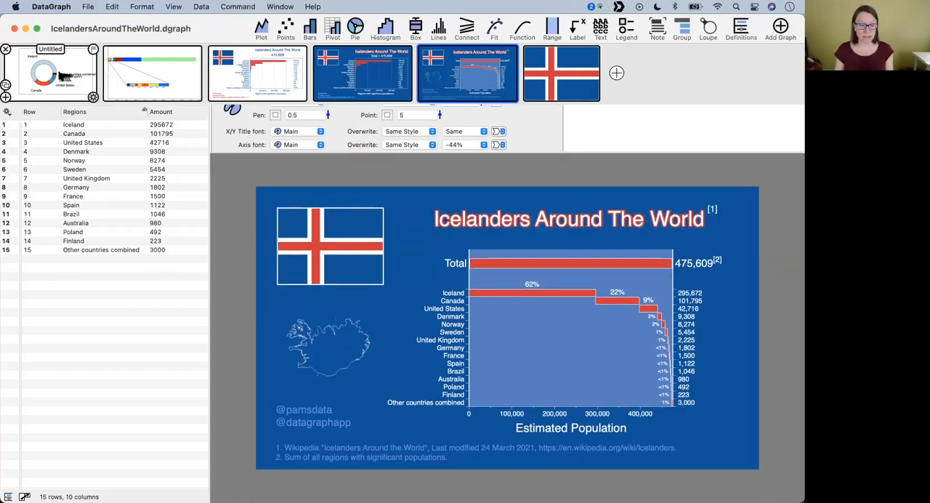
click(62, 77)
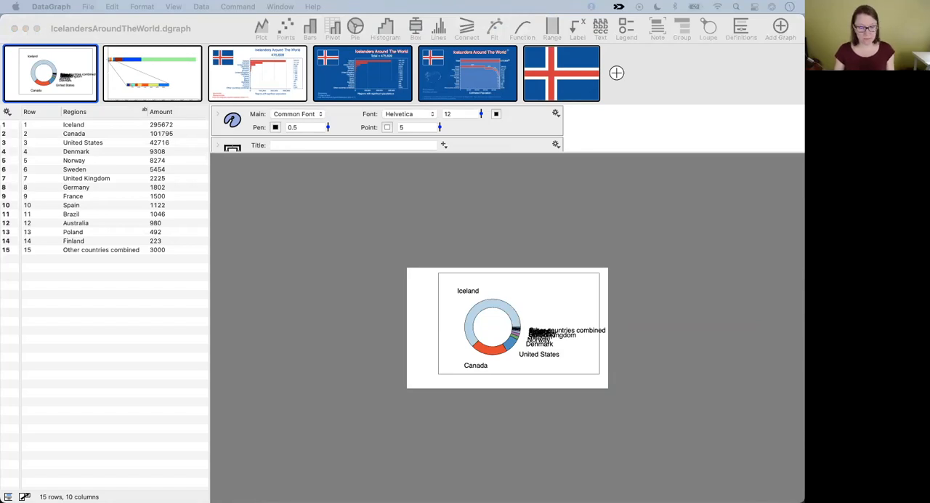
click(742, 29)
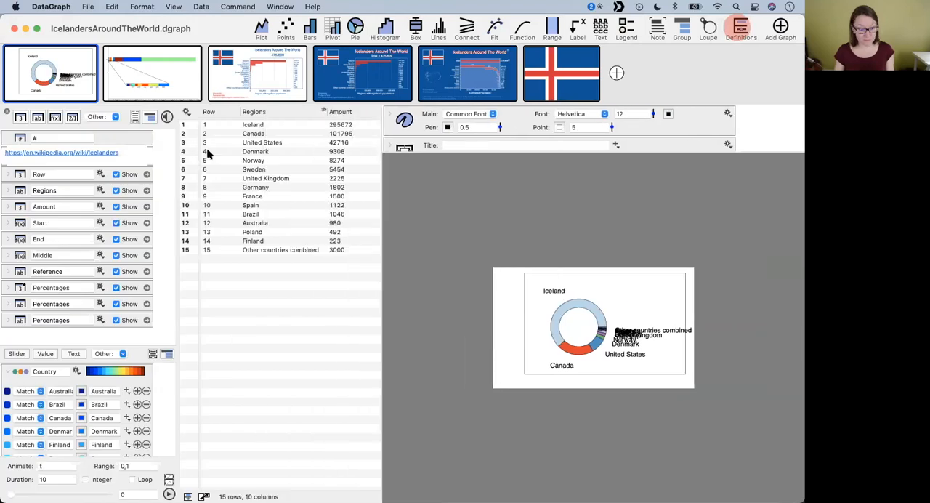
- Open the Wikipedia source link stored with the data columns and copy its address from DataGraph
click(90, 153)
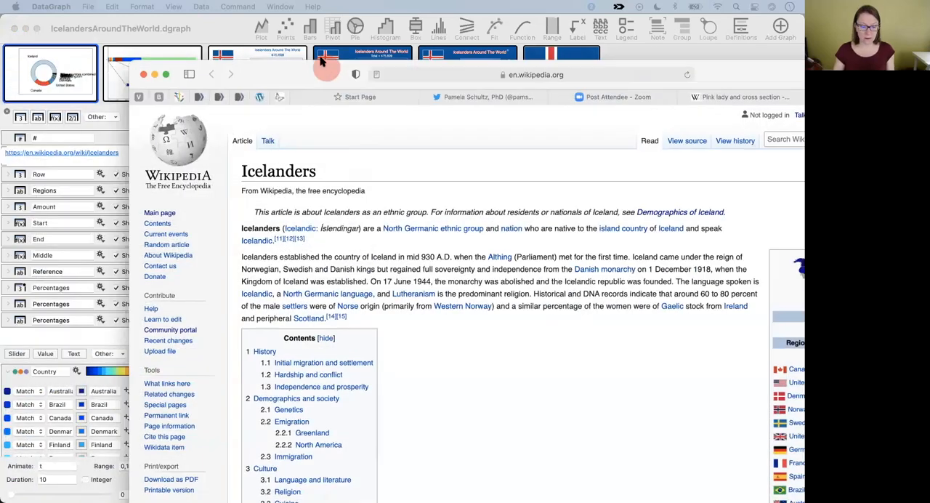
click(121, 151)
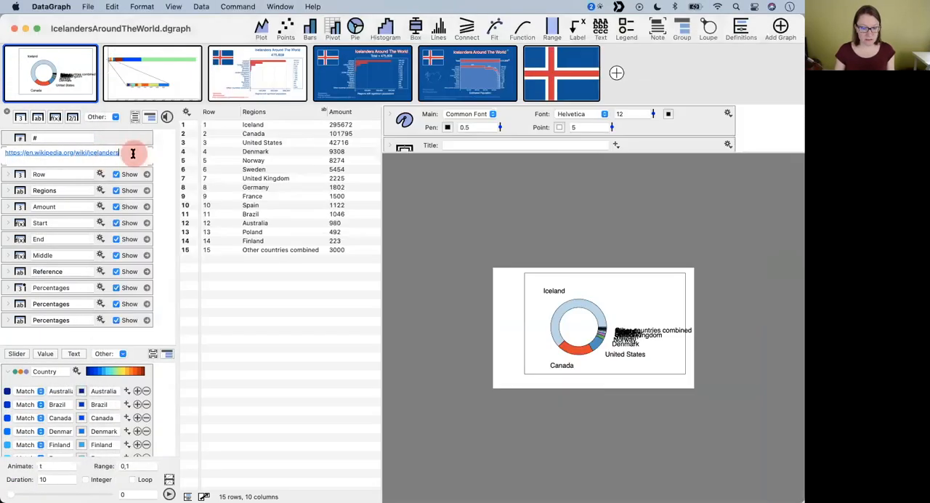
drag(131, 152, 3, 153)
key(super+c)
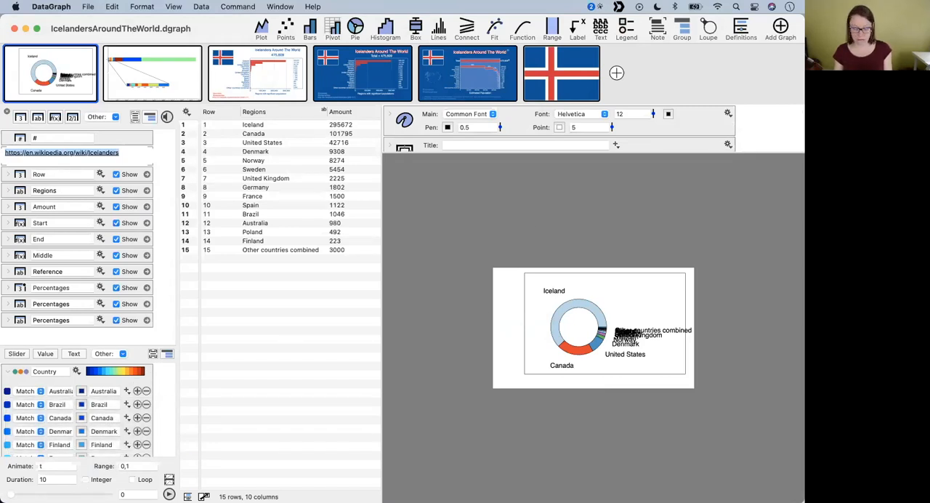
key(super+v)
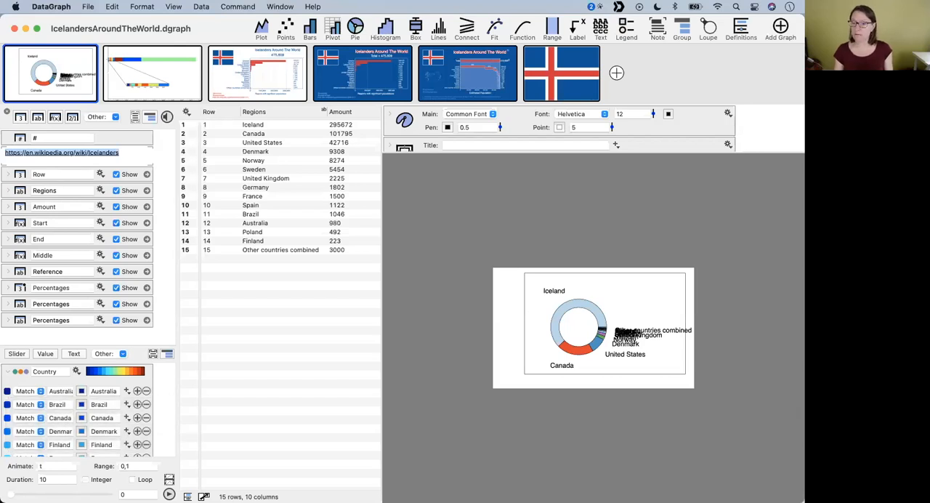
- Switch to Safari and examine the table of regions with significant populations in the Icelanders article
mouse_move(312, 500)
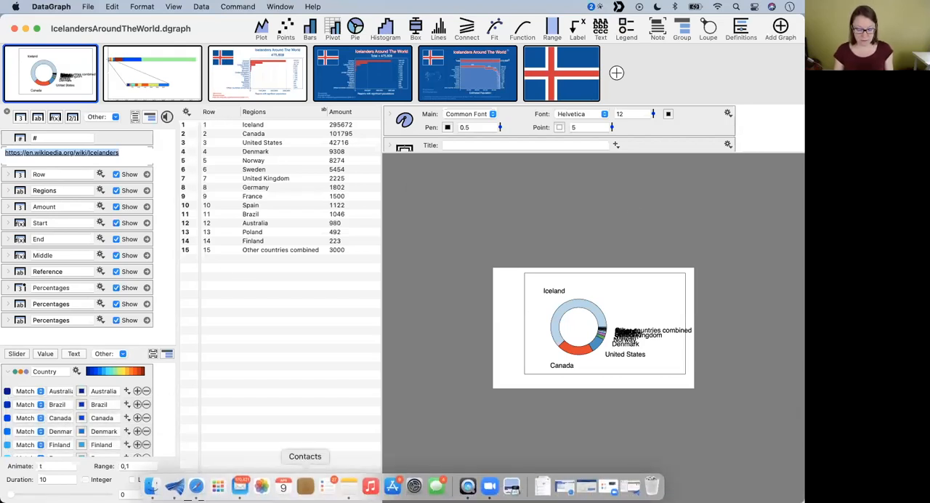
click(196, 486)
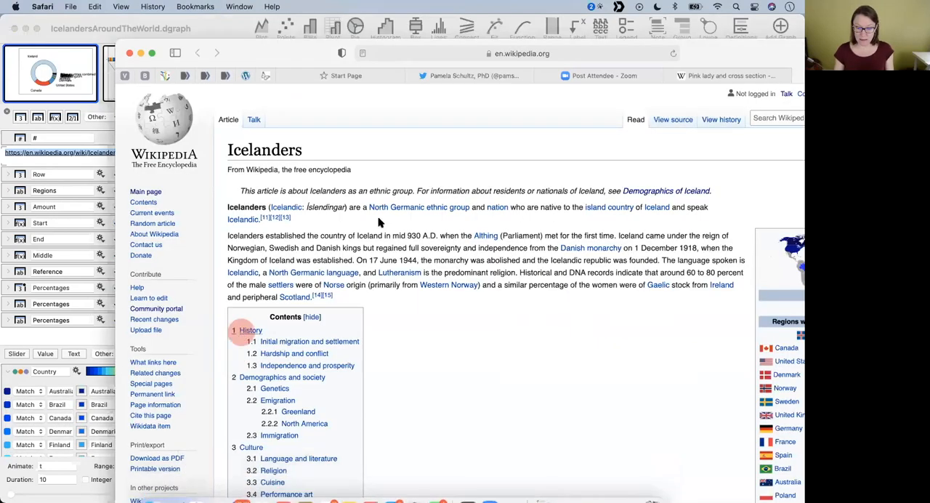
drag(279, 49, 84, 24)
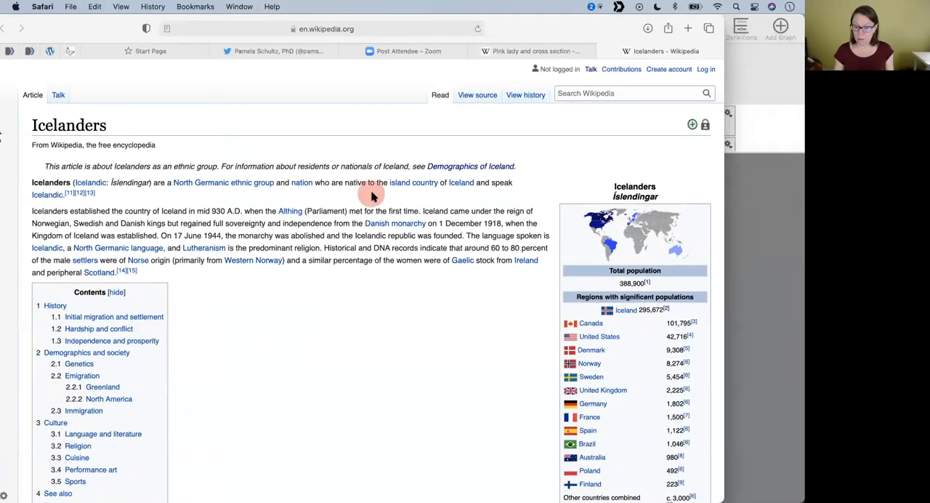
scroll(472, 308, down, 3)
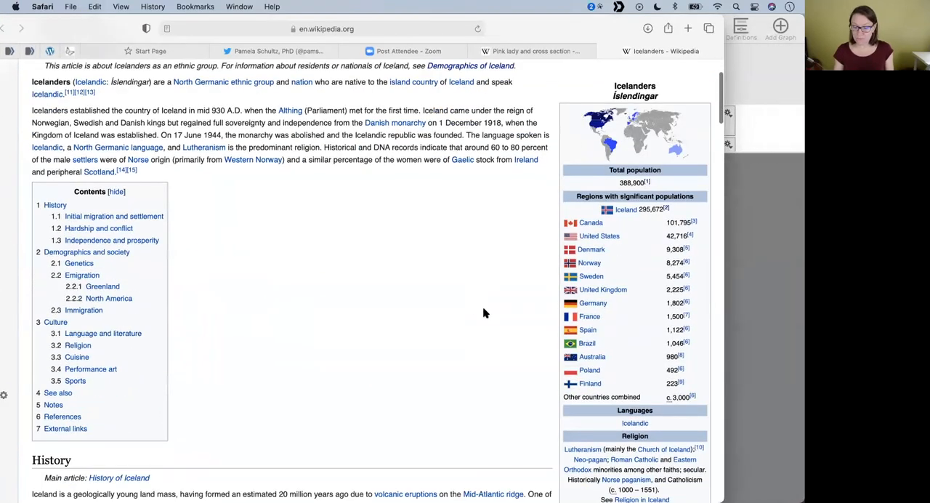
click(688, 393)
click(696, 379)
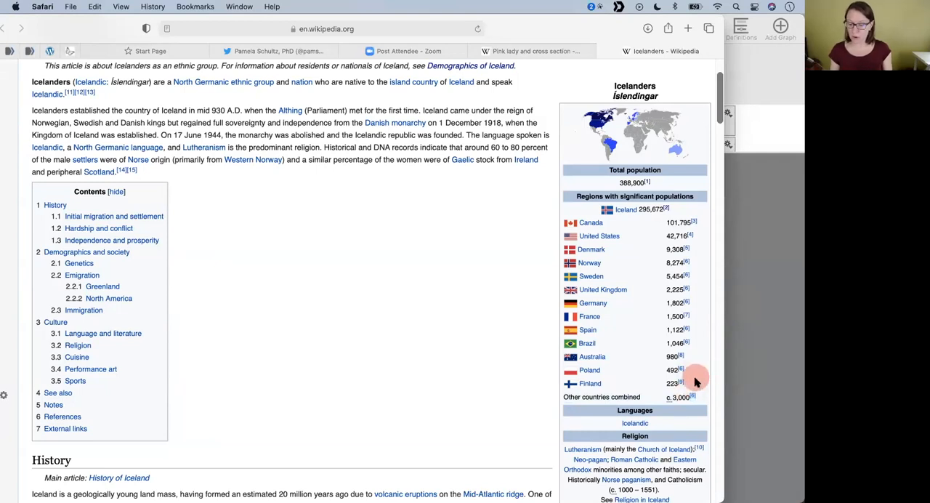
scroll(450, 308, up, 3)
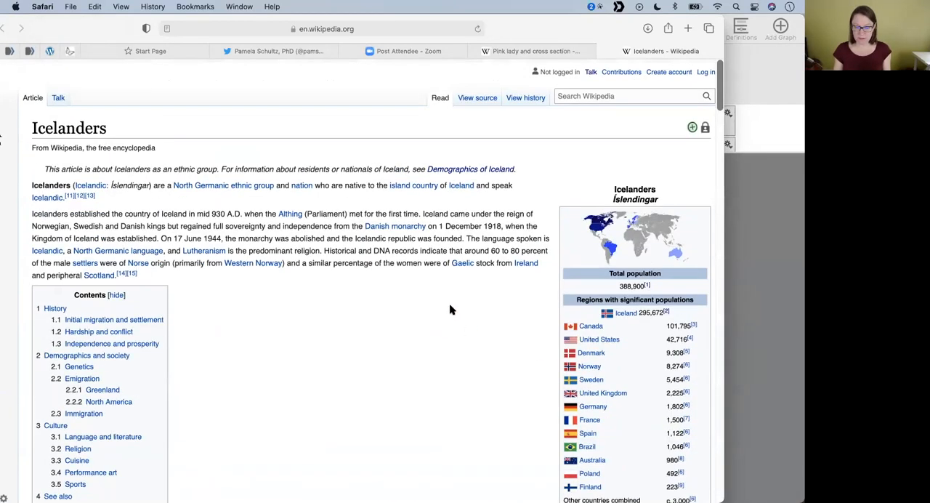
- Copy the population table rows from Canada to Finland in the Icelanders article
drag(689, 471, 573, 308)
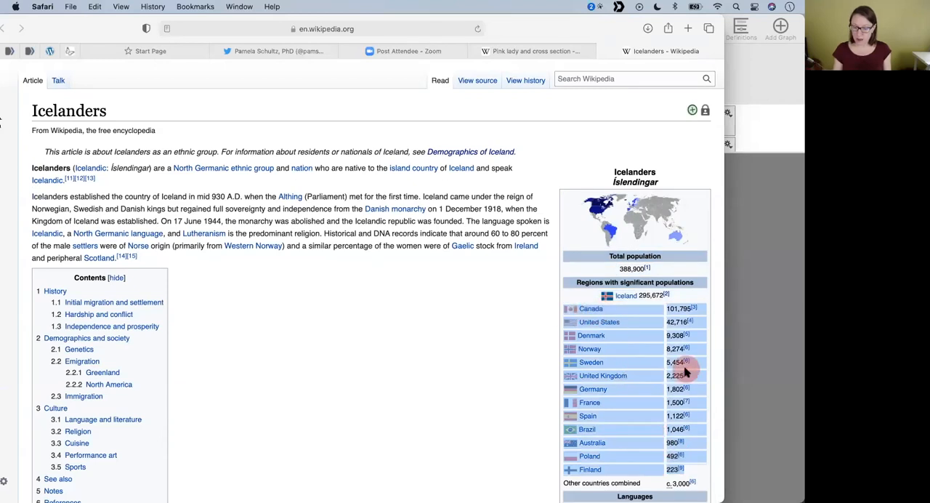
scroll(683, 368, down, 4)
scroll(633, 266, up, 2)
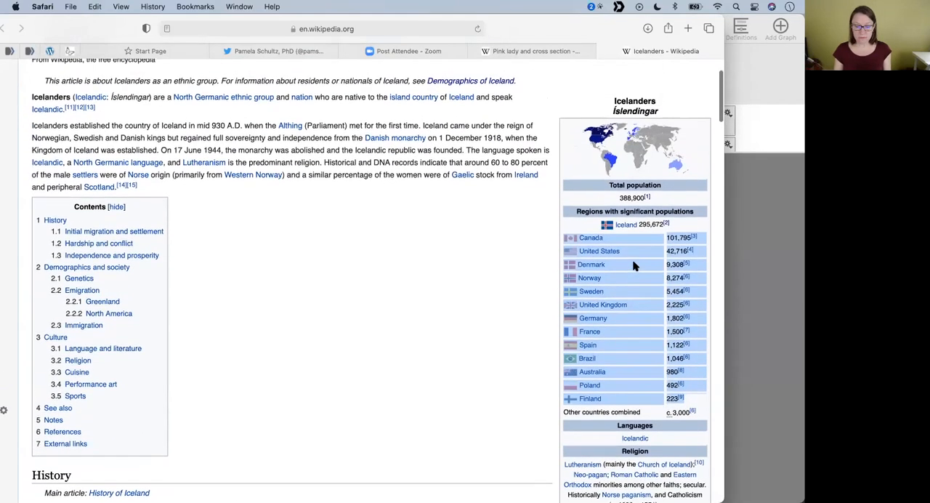
key(super+c)
mouse_move(621, 309)
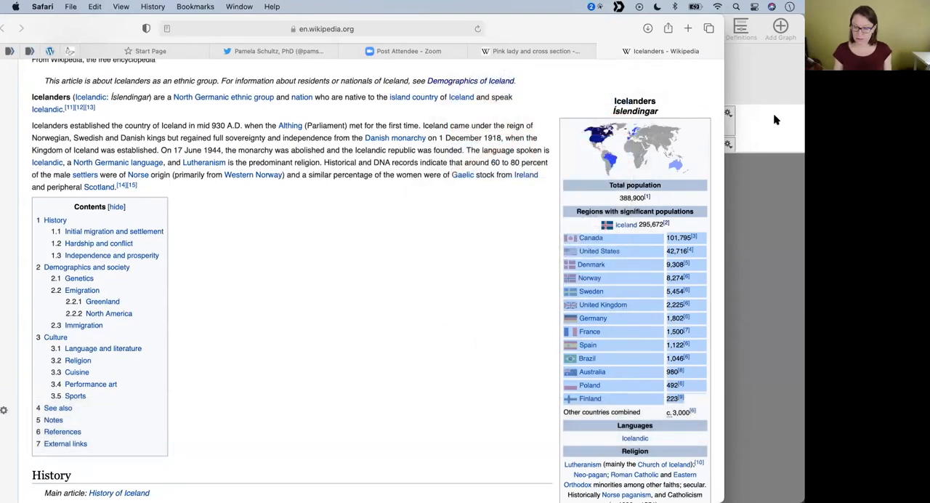
- Switch back to DataGraph and create a new empty file
click(773, 125)
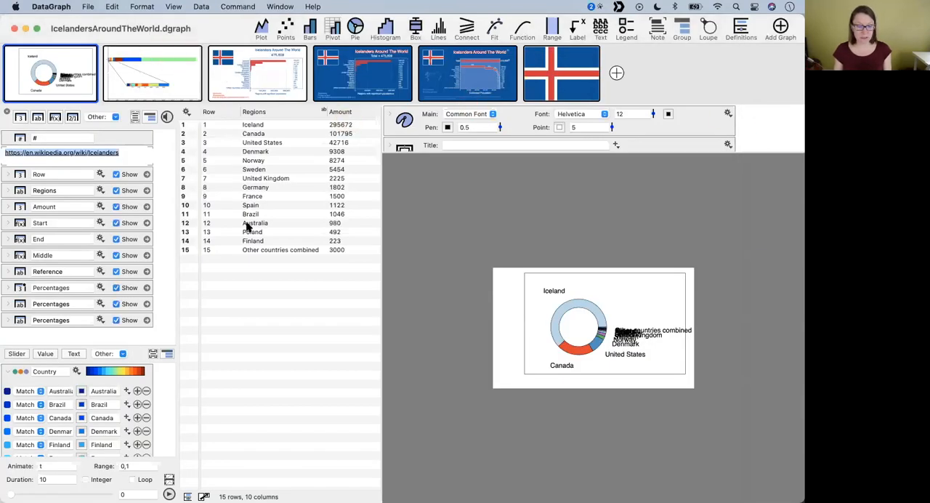
click(89, 7)
click(91, 23)
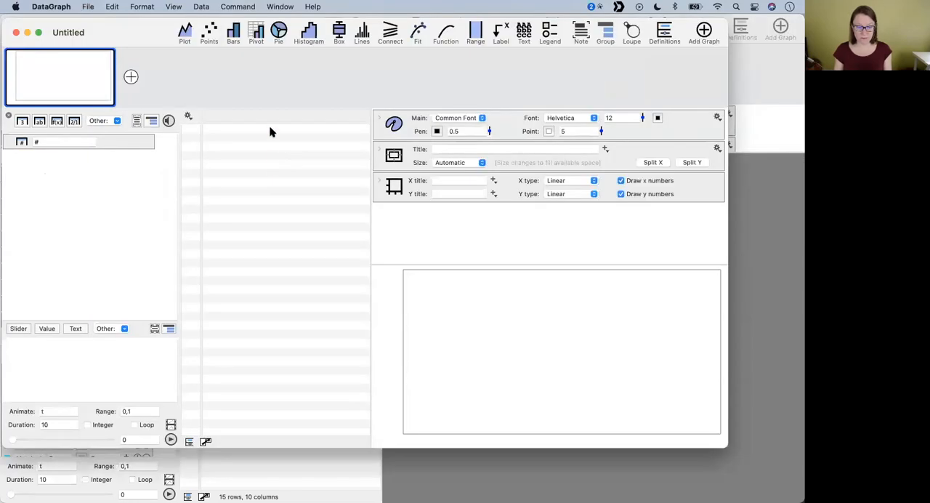
- Try pasting the copied population rows into the empty data table and undo the paste
click(270, 131)
key(super+v)
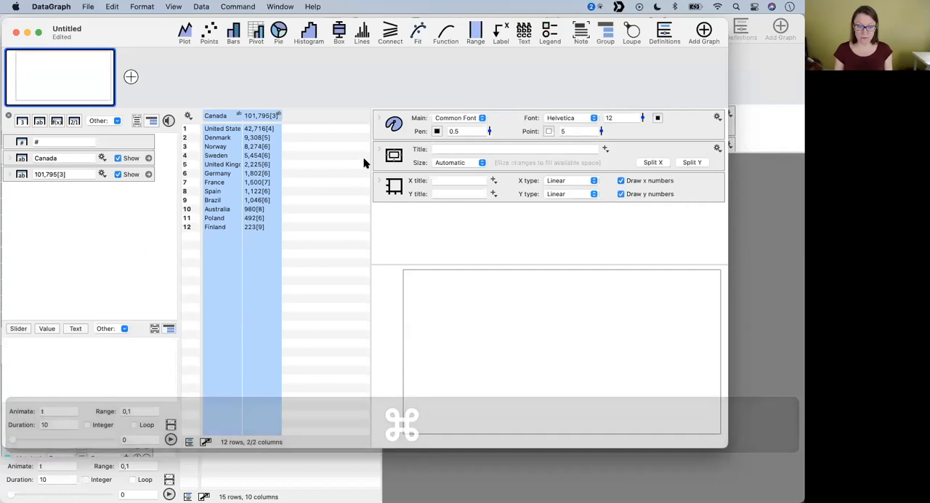
drag(370, 155, 452, 156)
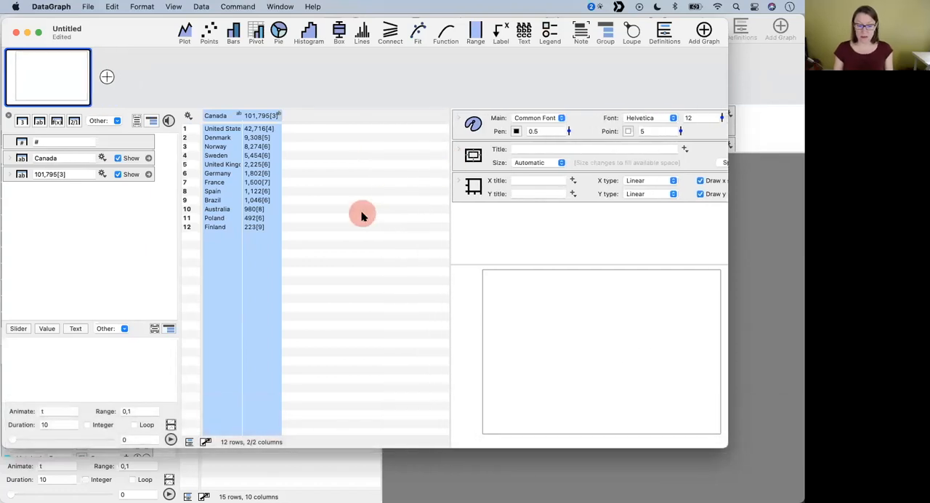
click(363, 216)
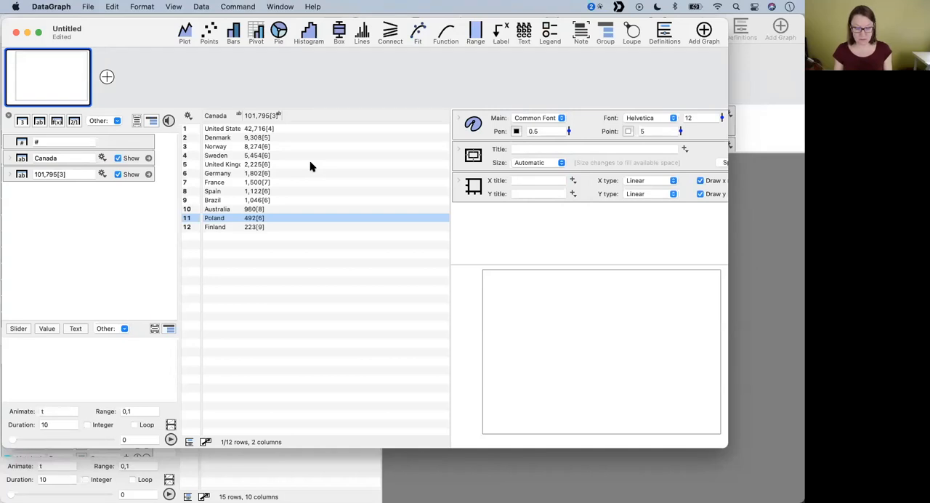
key(super+z)
click(246, 129)
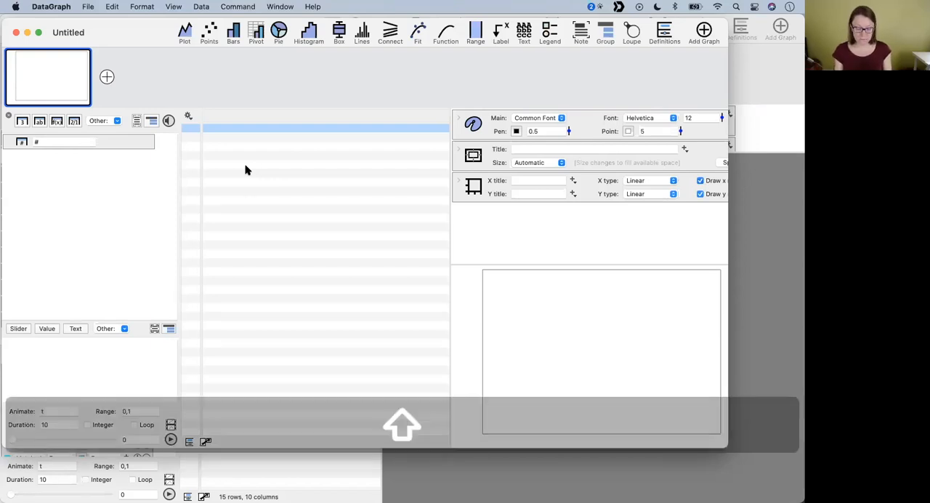
- Paste the copied population rows with Paste Special, separated by tab or comma and with no column names taken from the first row
key(super+shift+v)
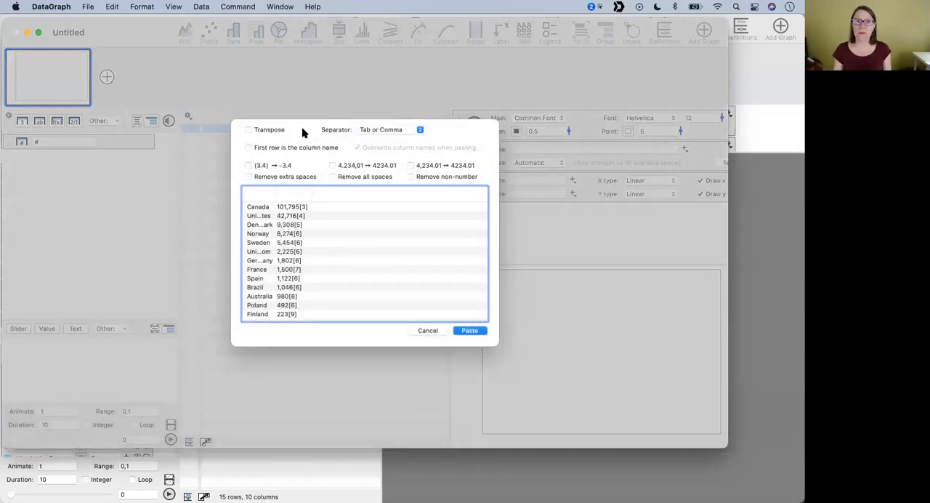
drag(313, 191, 338, 192)
drag(274, 194, 327, 193)
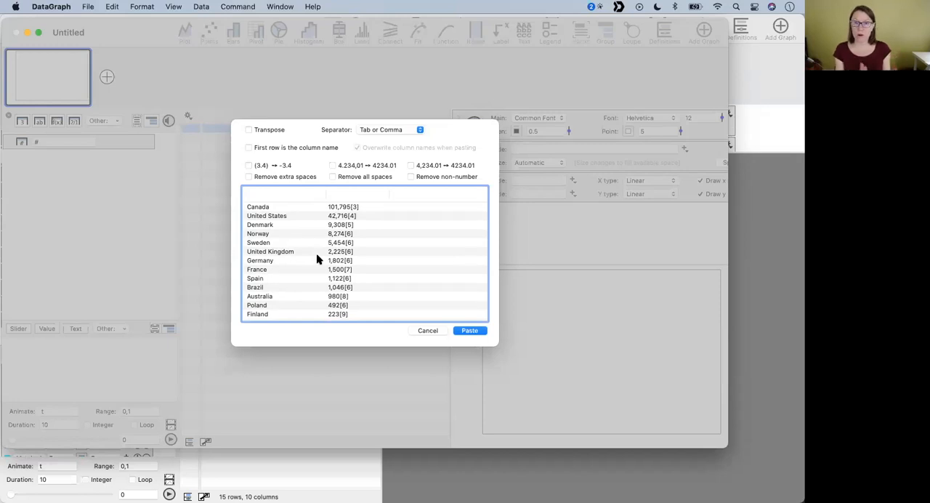
click(293, 134)
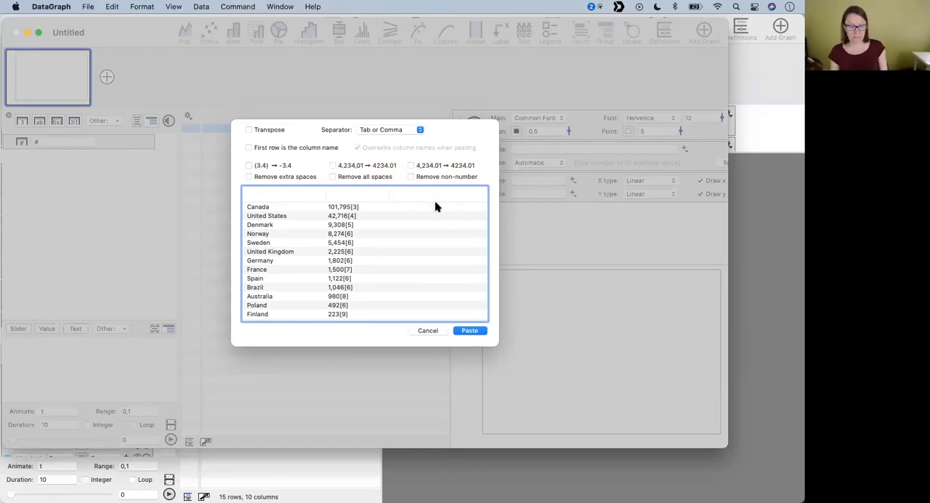
click(255, 148)
click(256, 148)
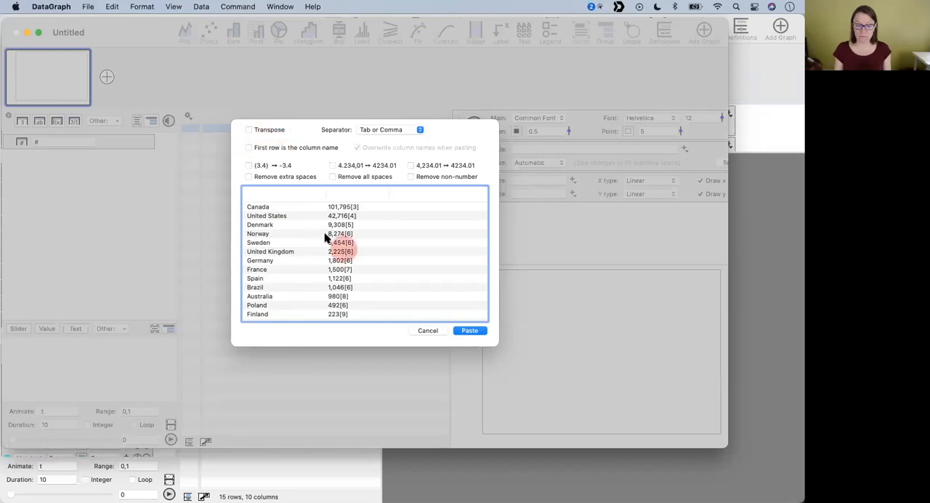
click(470, 330)
- Widen the pasted country column to fit its entries and name it Location
drag(282, 114, 324, 114)
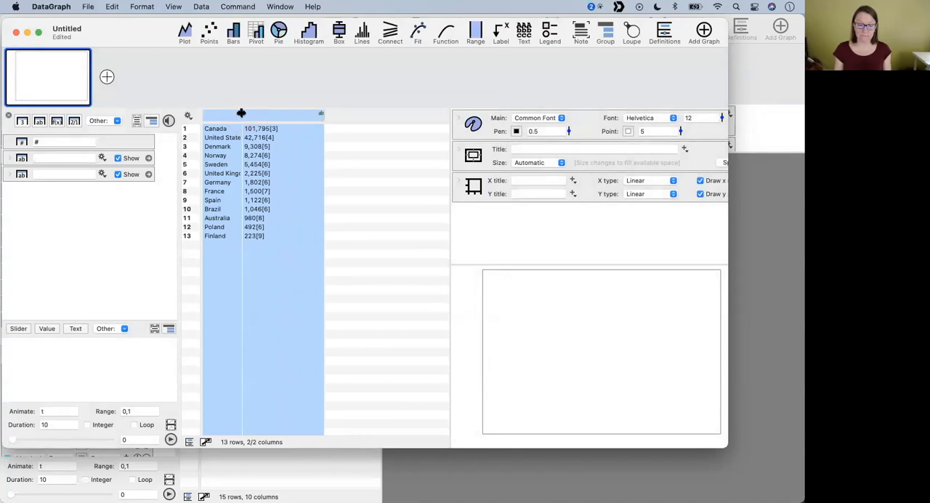
double_click(242, 114)
click(227, 115)
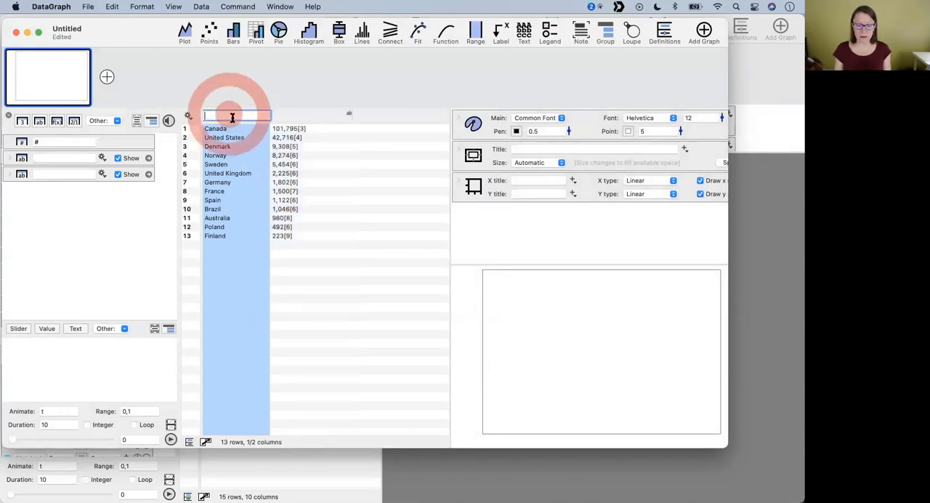
text(Location)
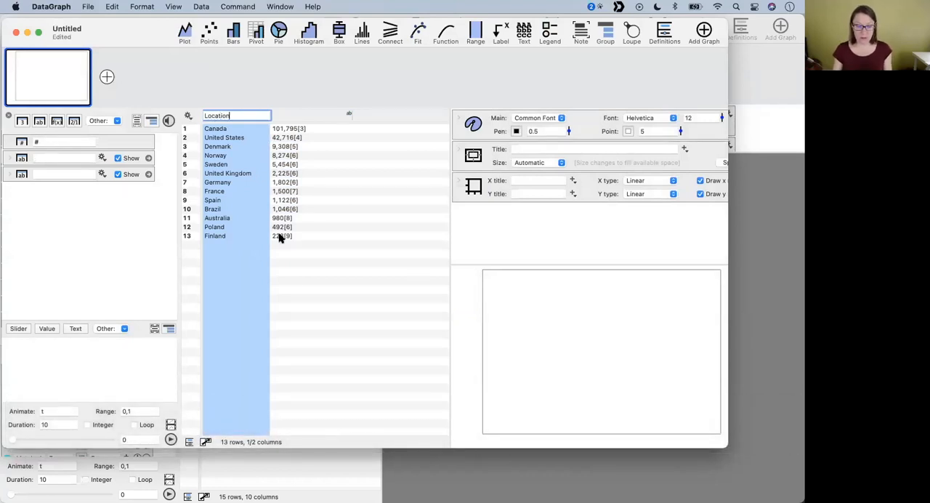
click(298, 290)
- Remove the commas from the population numbers column with Find and Replace, replacing "," with nothing
click(308, 115)
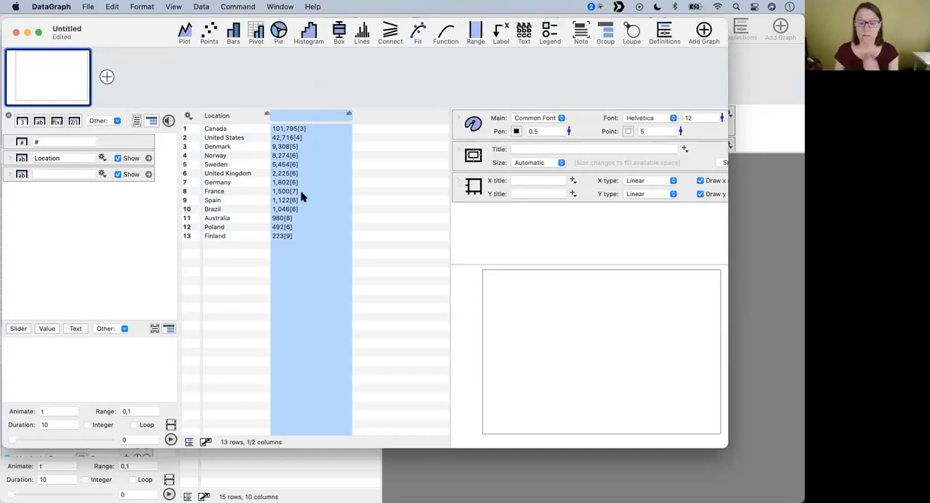
click(281, 147)
click(289, 117)
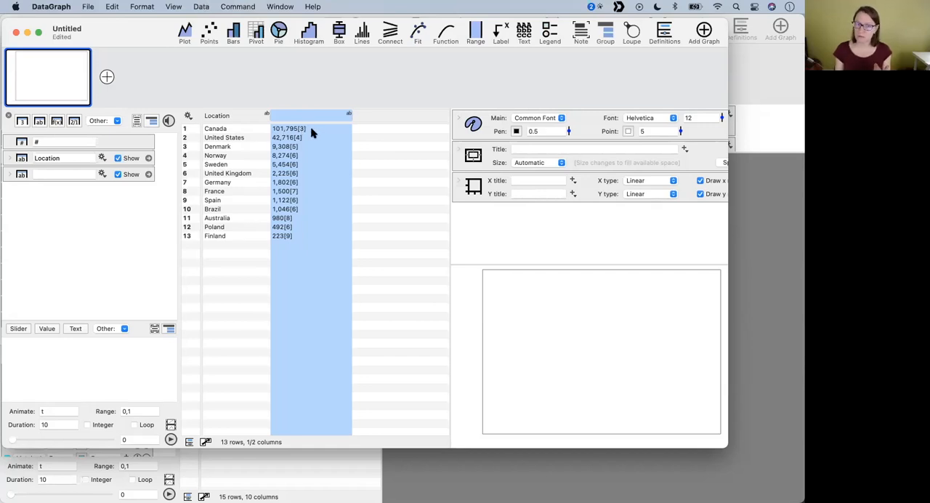
click(202, 7)
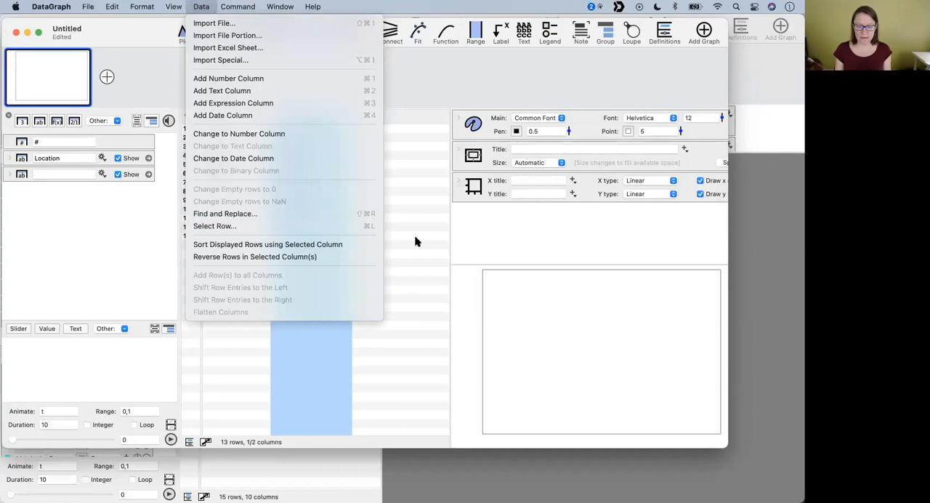
click(396, 212)
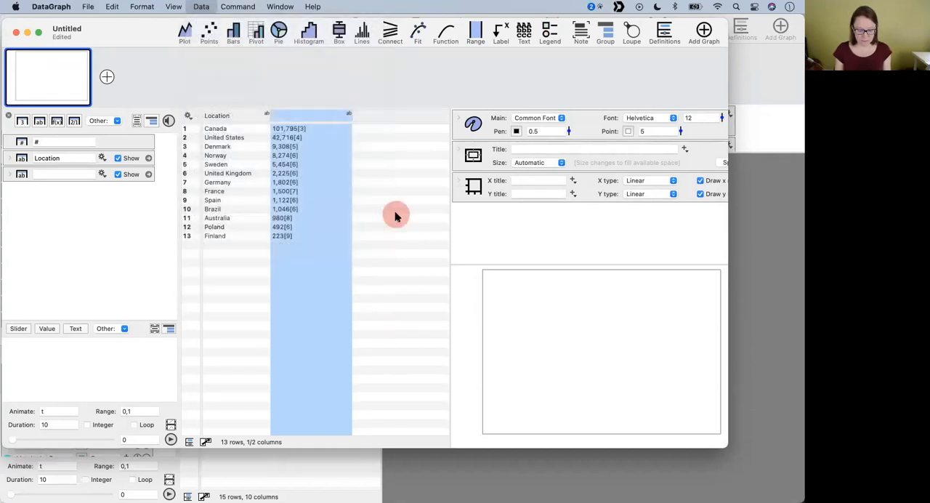
key(shift+super+r)
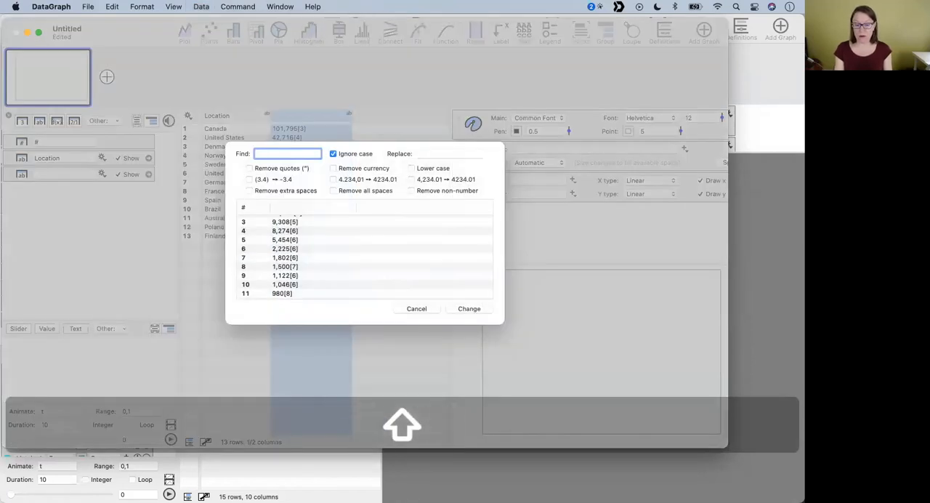
scroll(346, 253, up, 2)
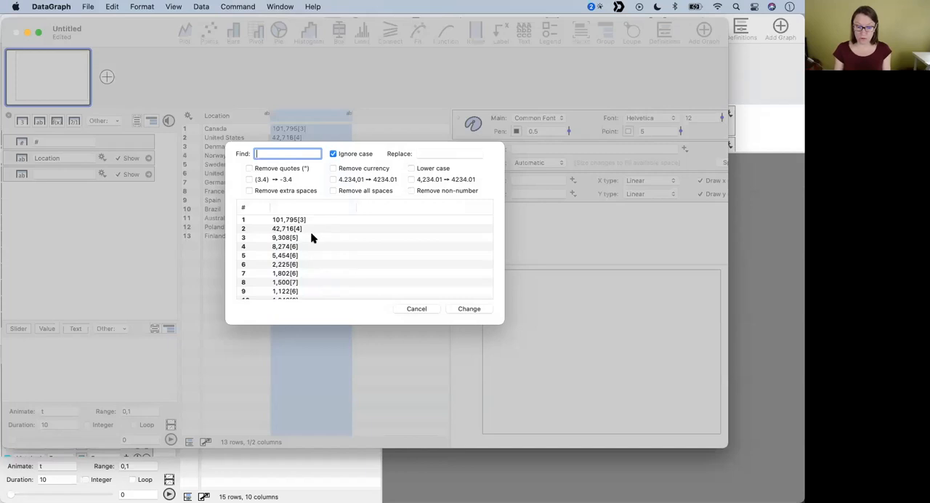
scroll(312, 234, down, 2)
scroll(313, 234, up, 2)
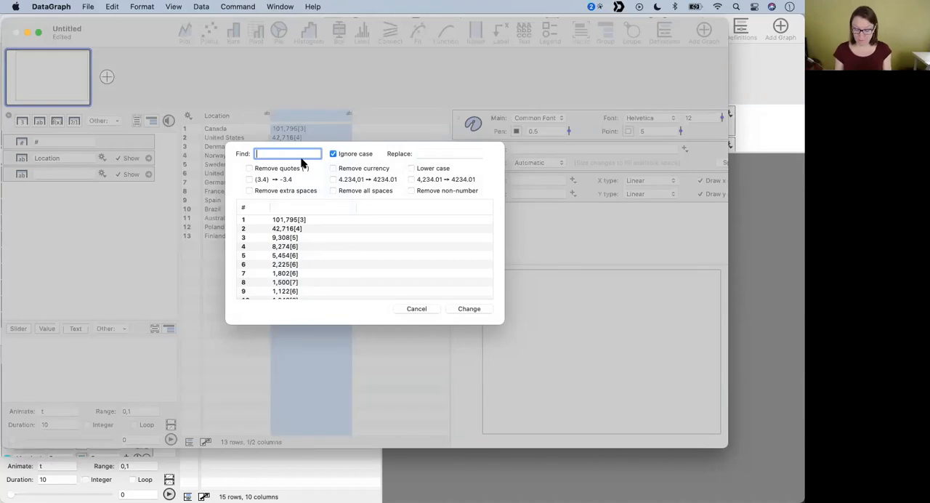
text(,)
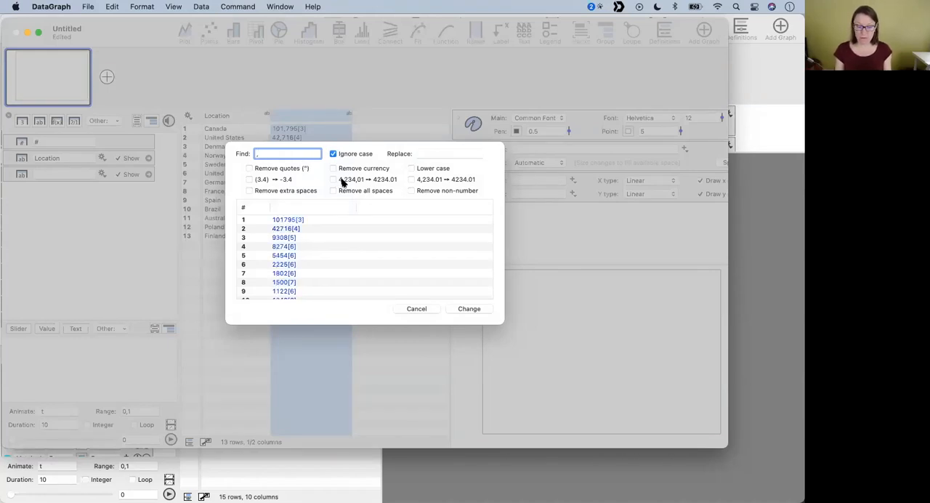
click(428, 153)
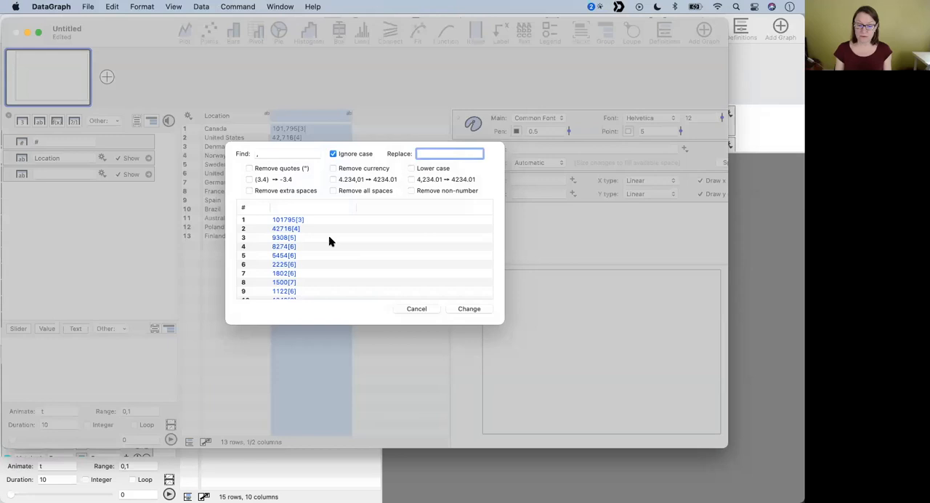
click(310, 206)
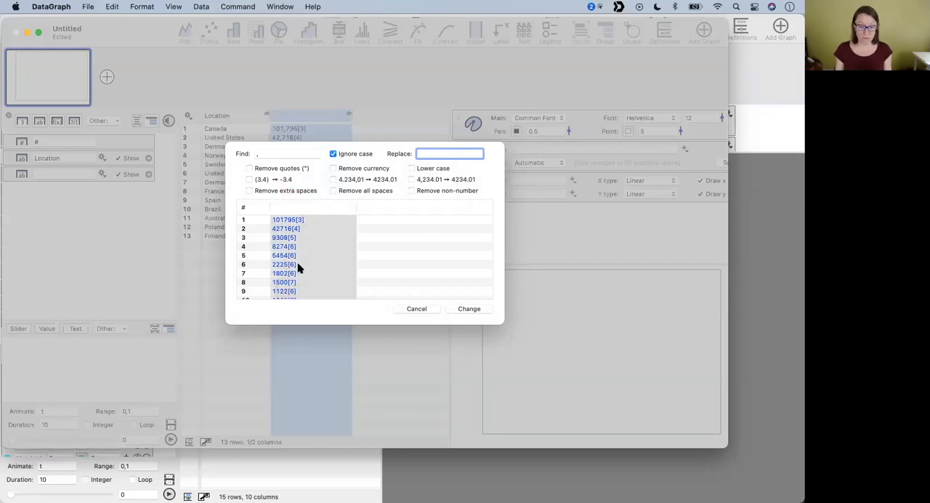
scroll(297, 267, down, 2)
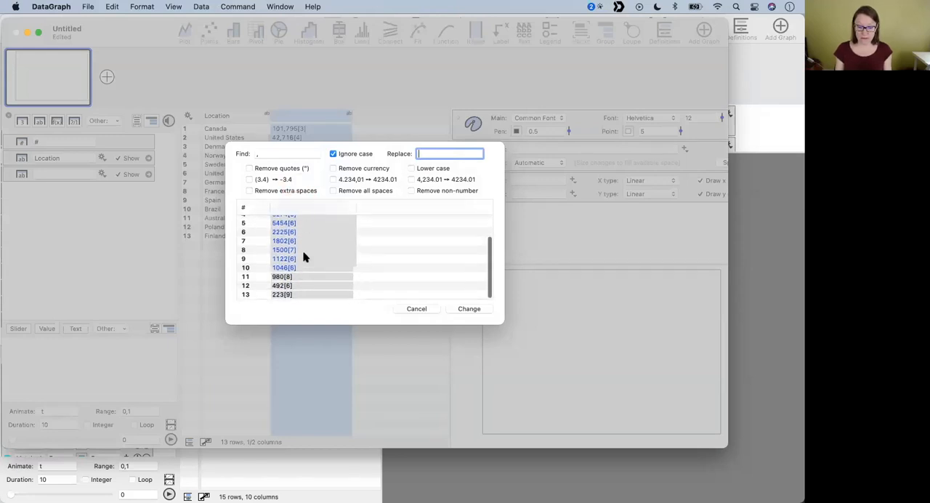
scroll(304, 257, up, 3)
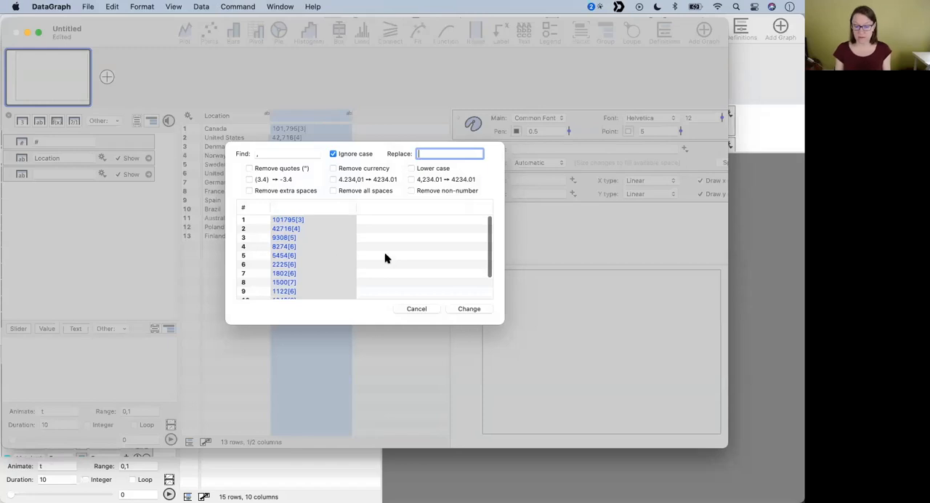
click(469, 309)
click(353, 289)
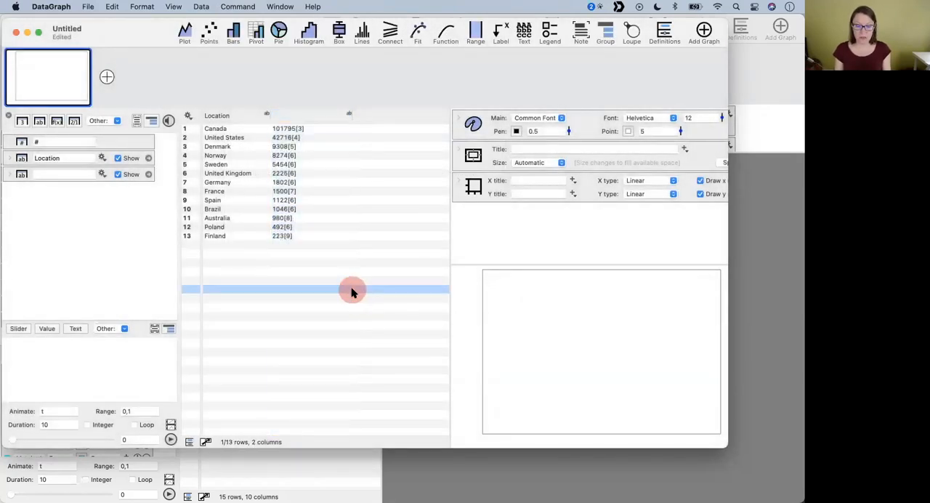
- Replace every opening bracket "[" in the population numbers column with a comma using Find and Replace
click(308, 118)
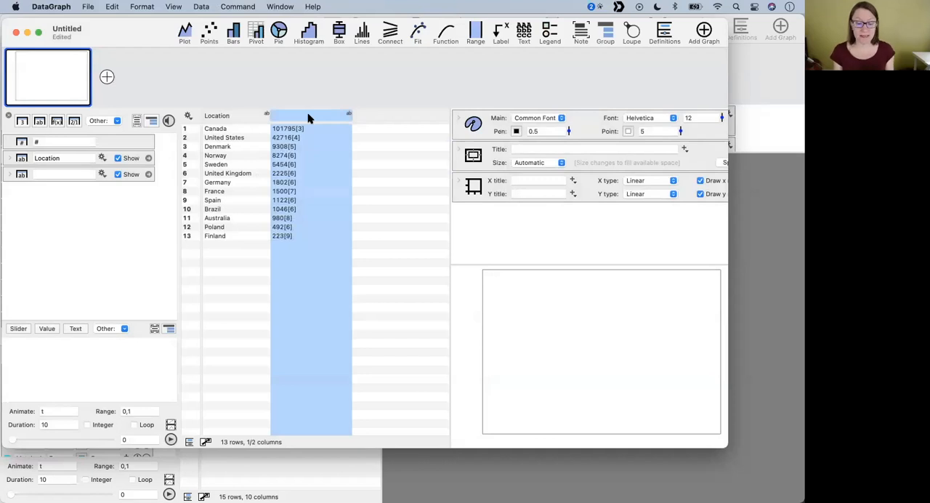
key(super+shift+f)
click(295, 152)
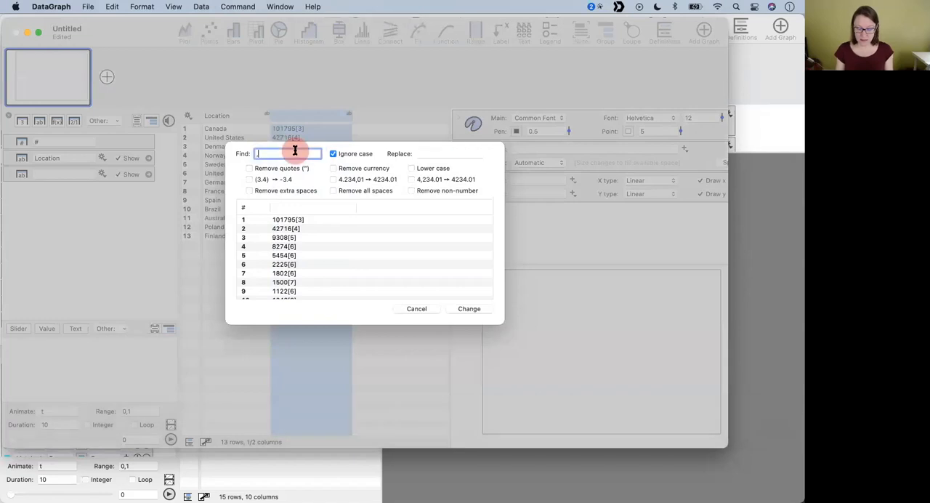
text(])
click(428, 155)
text(,)
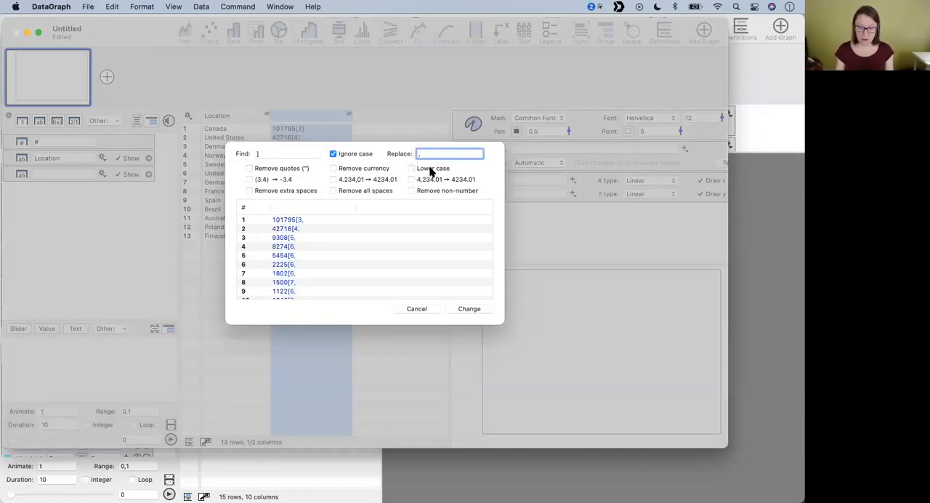
click(266, 154)
key(BackSpace)
text([)
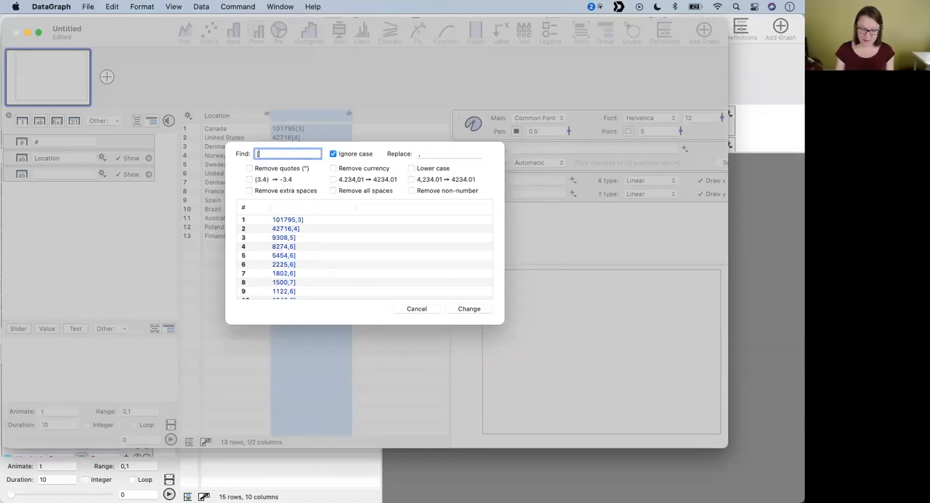
click(468, 308)
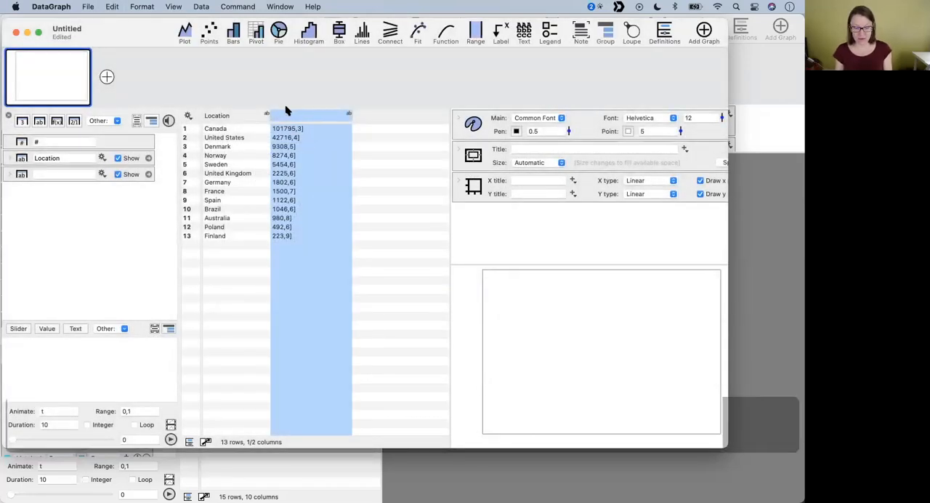
- Copy the population column, paste it back split at the commas with Paste Special, and delete the resulting reference-number column
key(super+shift+v)
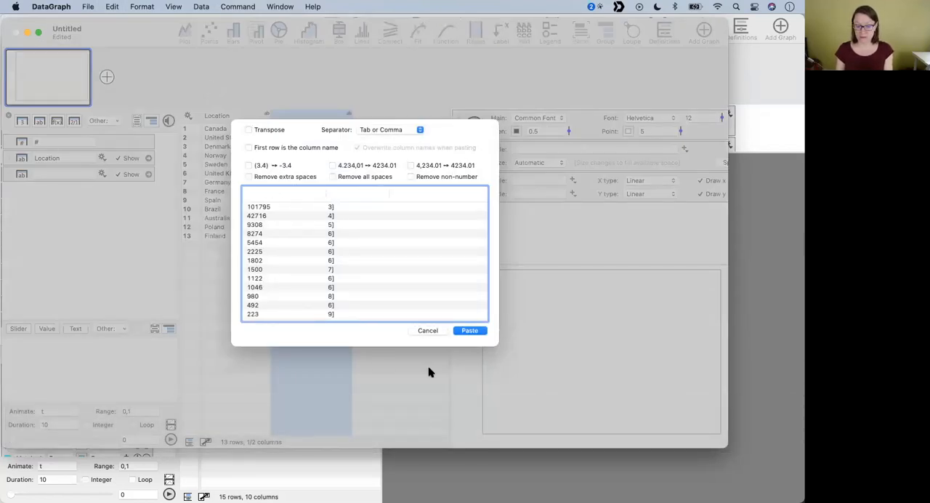
click(471, 332)
click(393, 210)
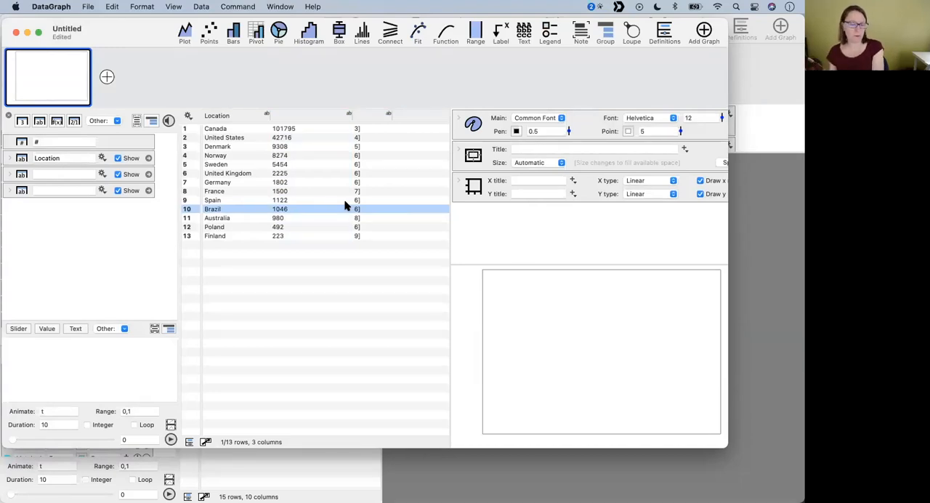
click(377, 118)
key(BackSpace)
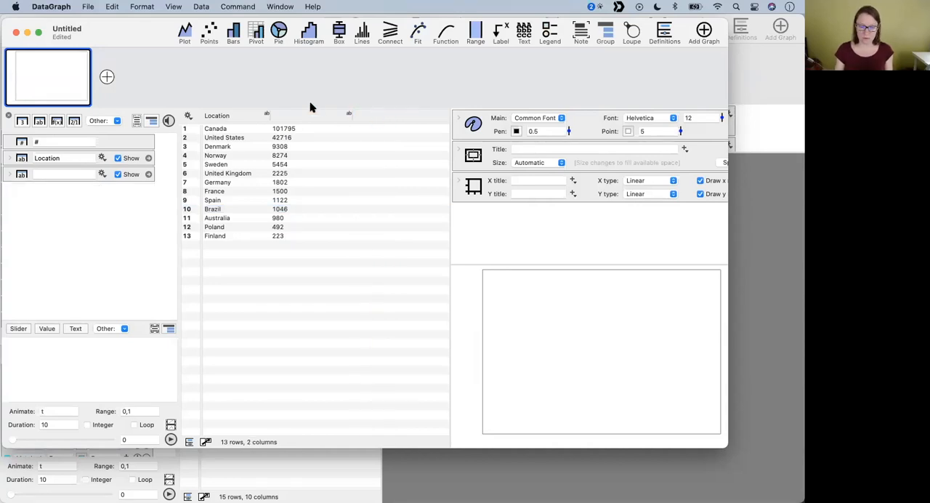
- Name the population column Total and convert it from text to a number column
click(291, 114)
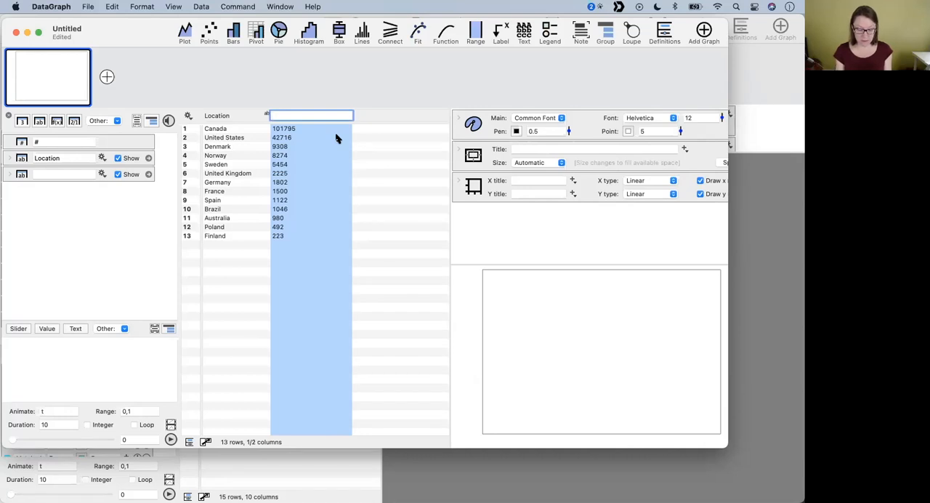
text(ot)
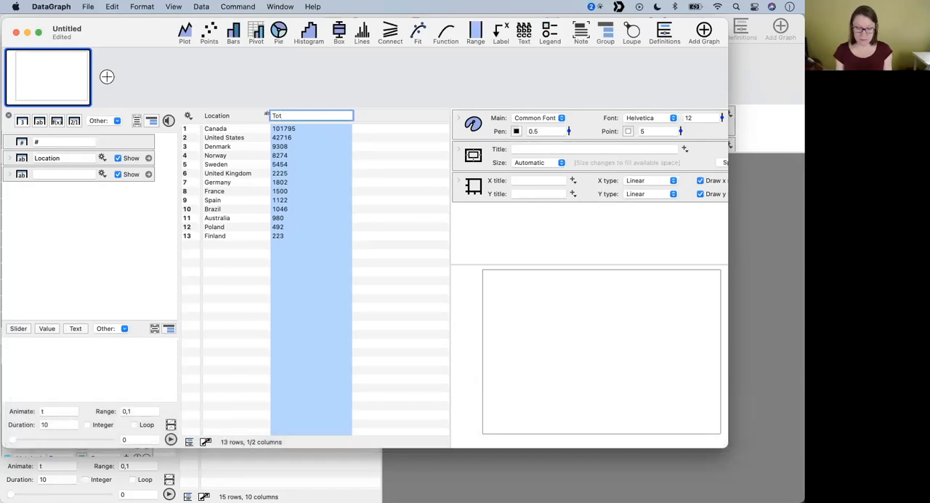
click(365, 192)
click(322, 117)
click(349, 115)
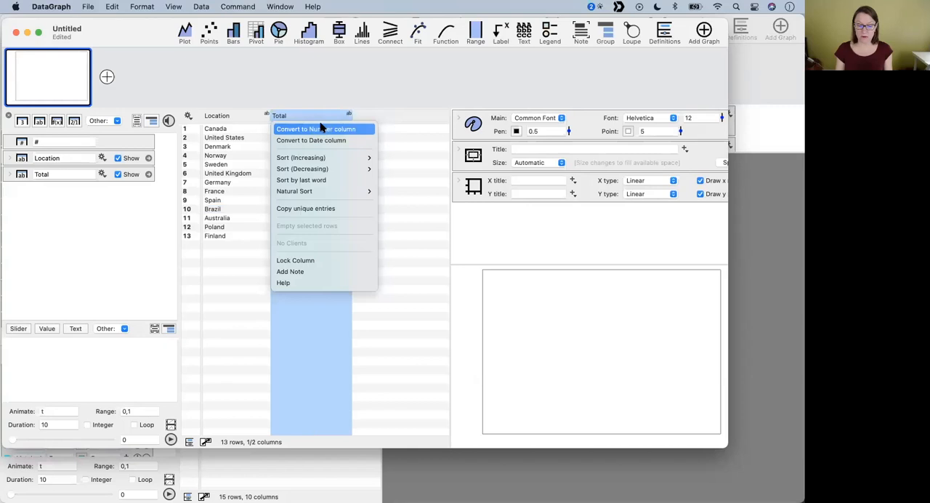
click(322, 128)
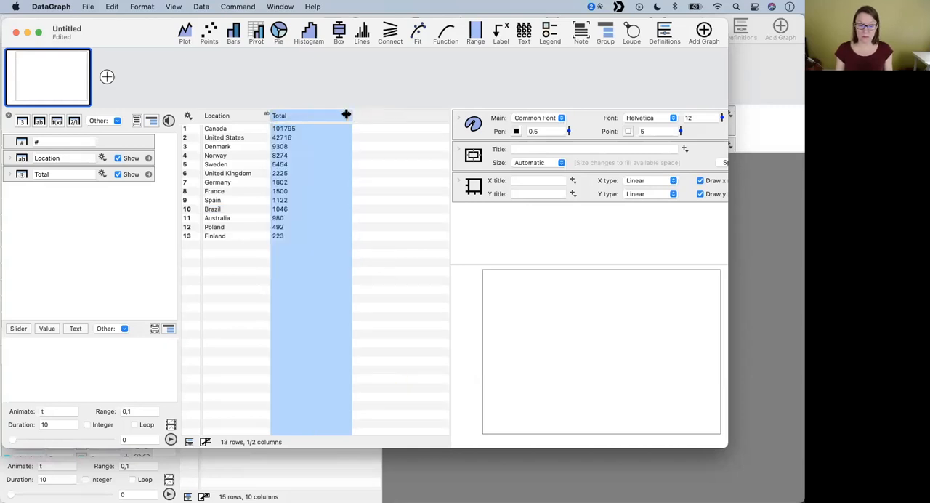
drag(349, 114, 329, 205)
- Move the new file's window aside, inspect the Finland and Other countries combined rows in IcelandersAroundTheWorld.dgraph, and uncover the Wikipedia article
drag(132, 32, 476, 154)
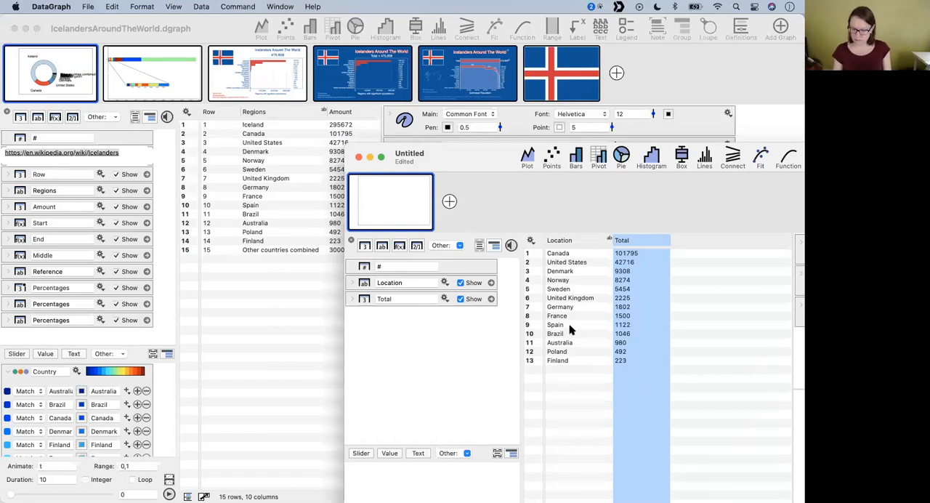
click(282, 250)
click(300, 242)
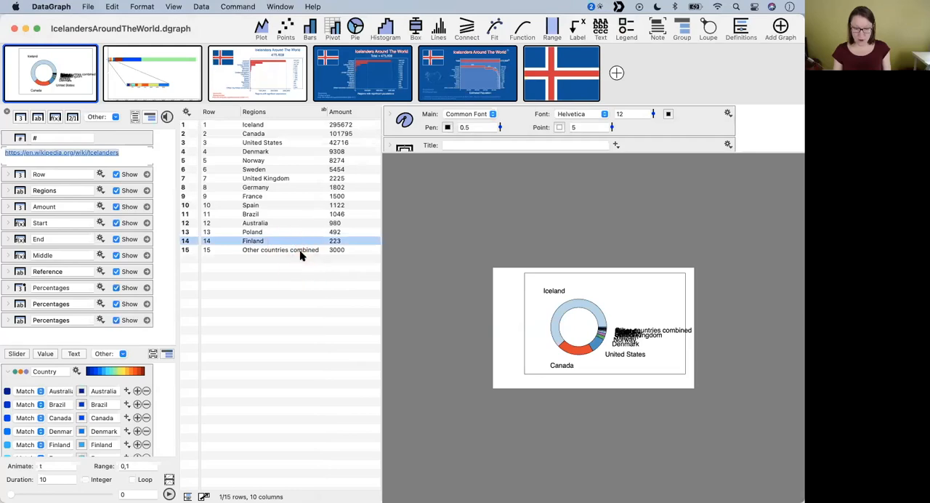
click(300, 252)
drag(210, 27, 248, 255)
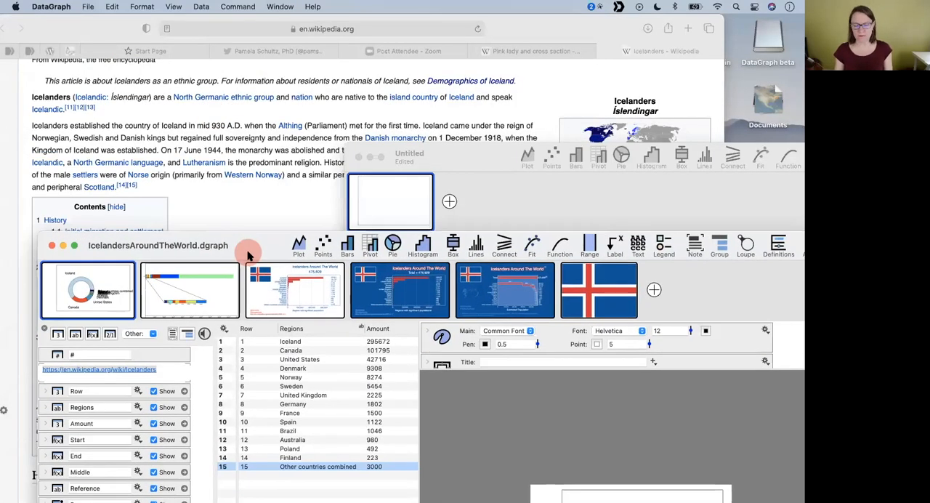
- Arrange the new file's window and the IcelandersAroundTheWorld.dgraph window so that both data tables can be reached
drag(485, 157, 418, 87)
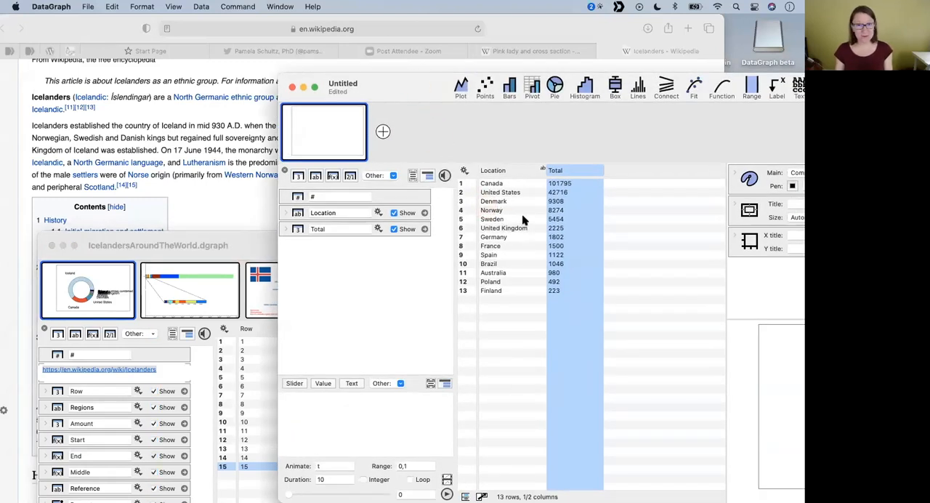
click(508, 183)
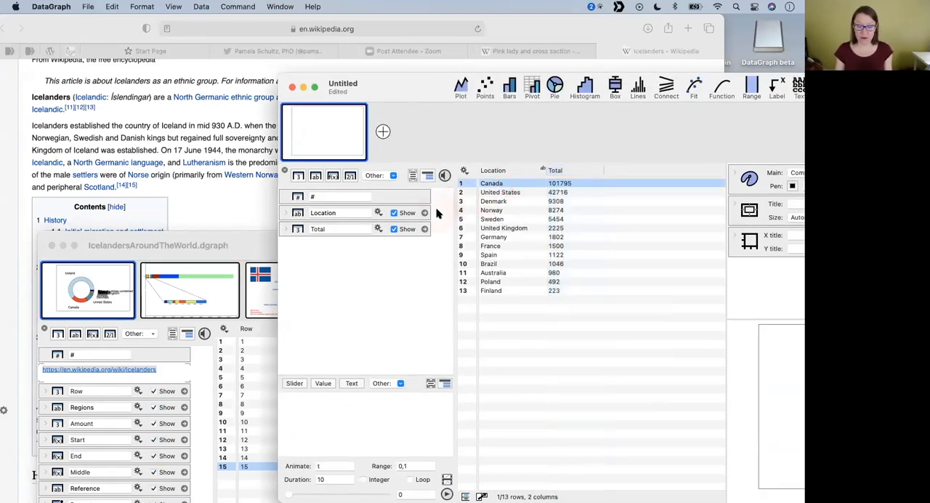
click(263, 372)
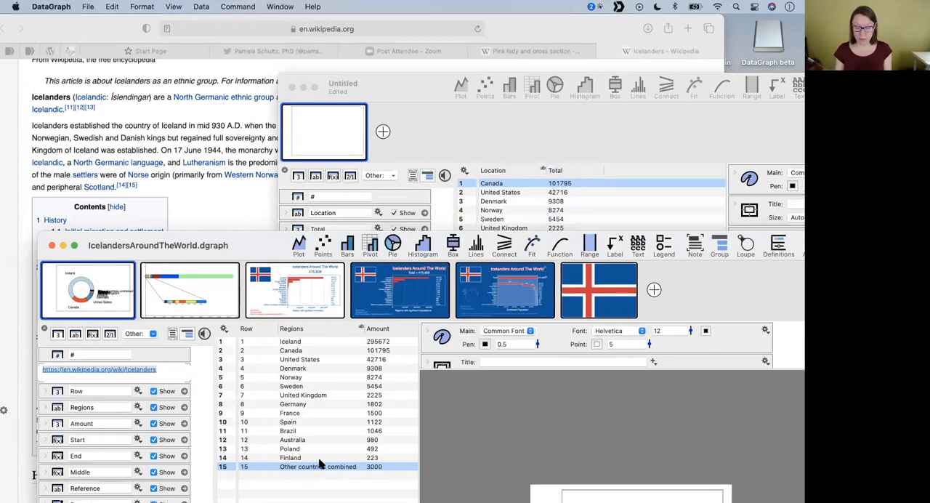
drag(260, 240, 221, 110)
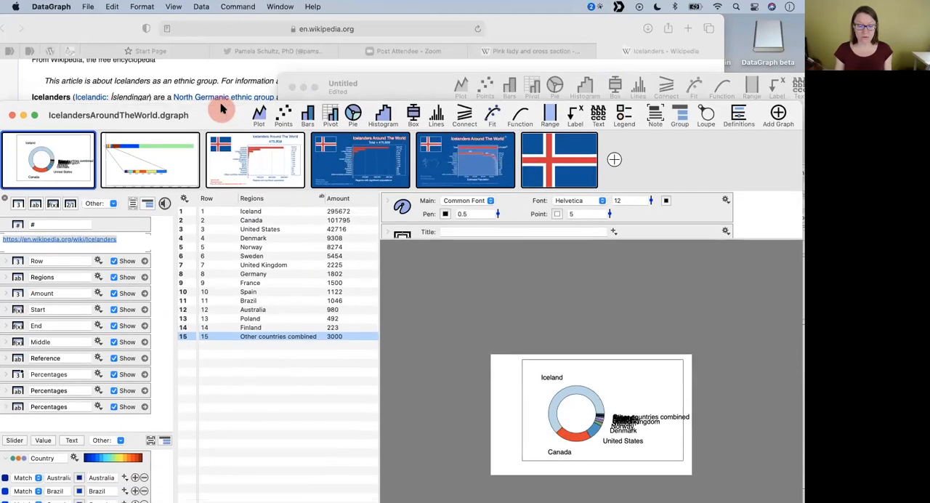
- Add an empty row above Canada to all columns of the new file, and move its window clear of the other table
click(387, 82)
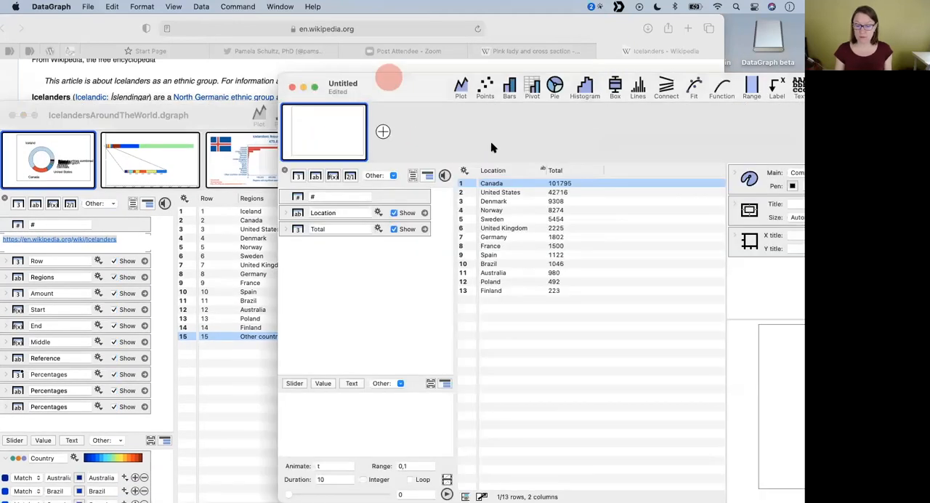
right_click(504, 185)
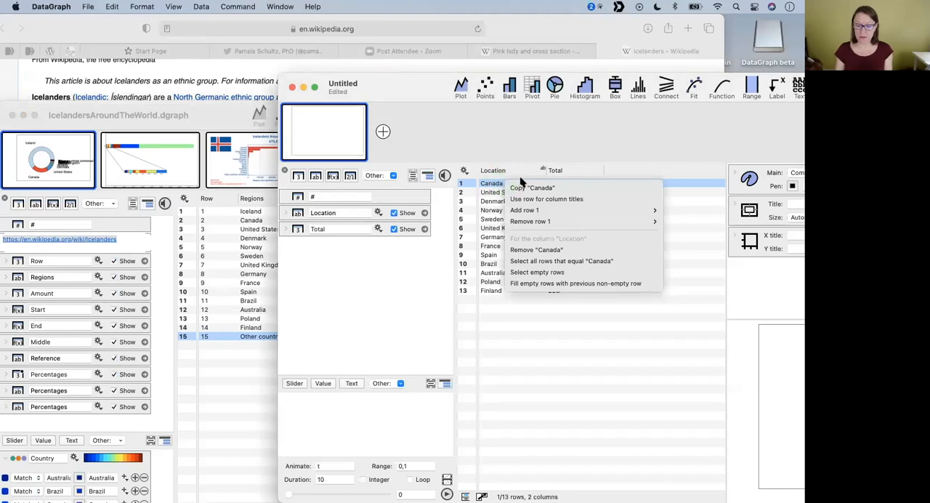
mouse_move(533, 211)
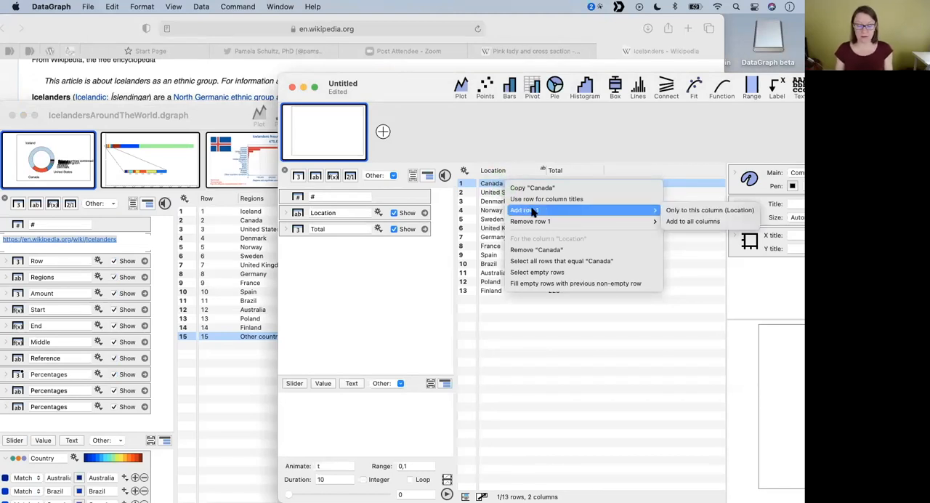
click(681, 224)
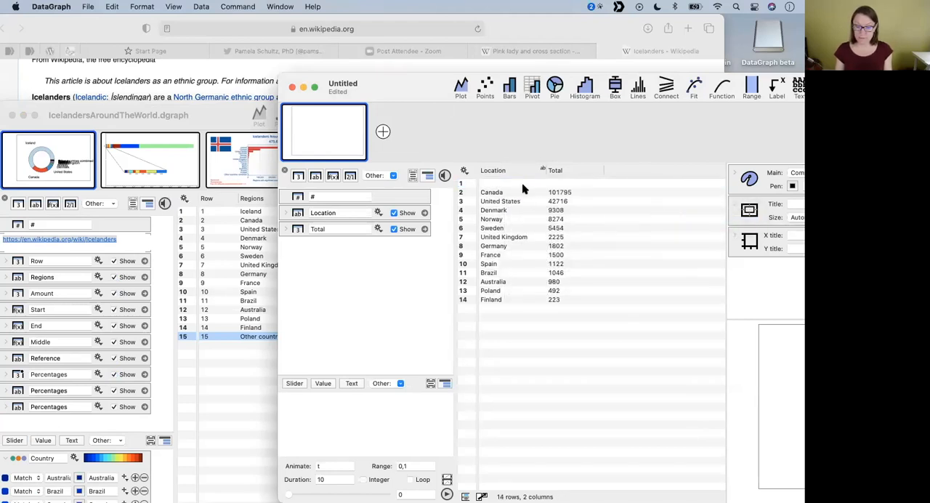
drag(409, 89, 482, 95)
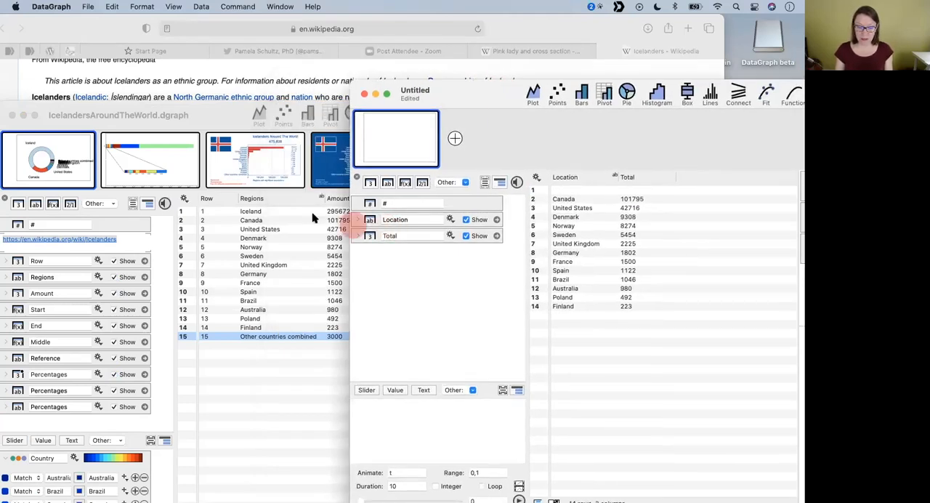
click(251, 211)
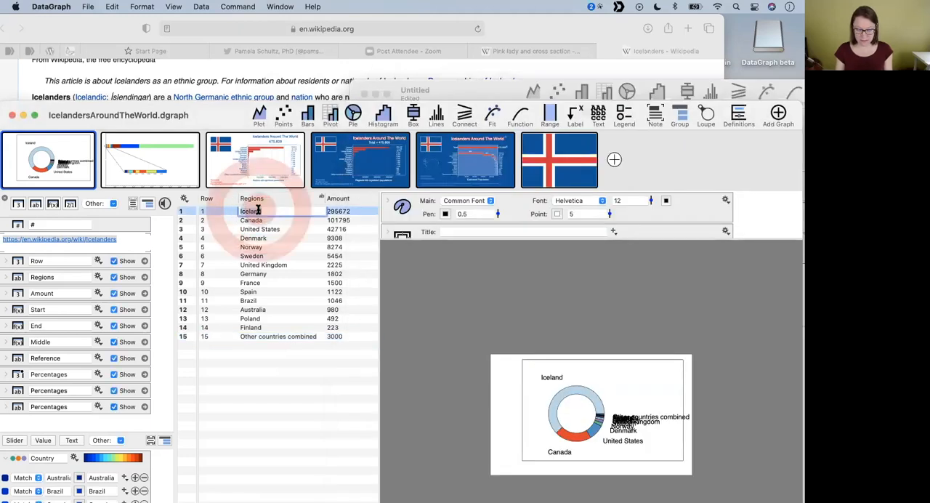
click(465, 95)
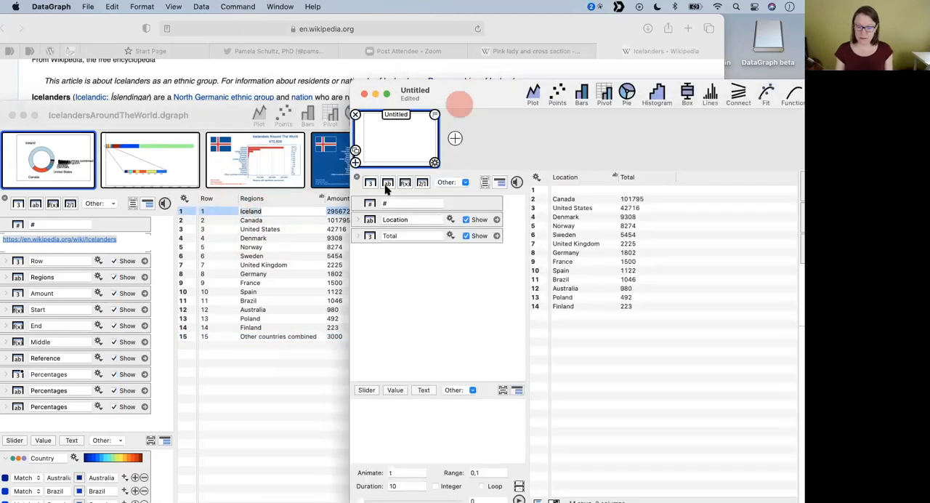
click(254, 211)
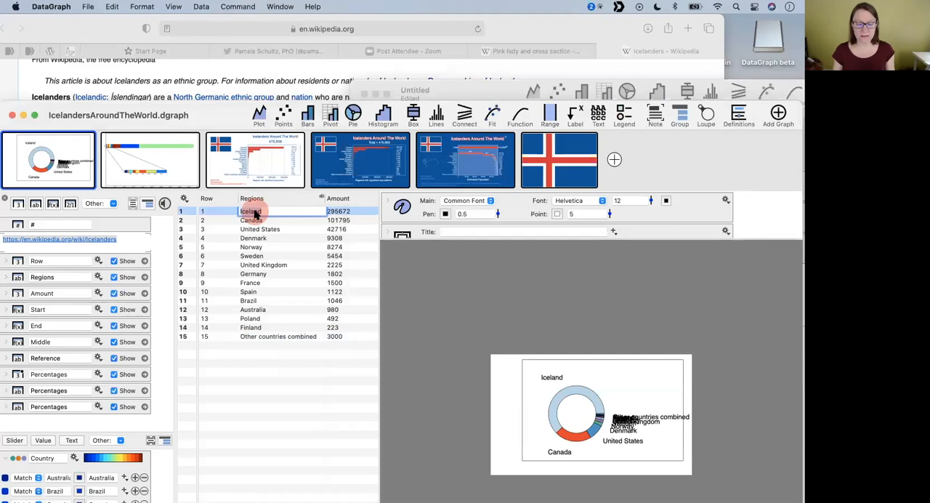
right_click(256, 211)
click(245, 238)
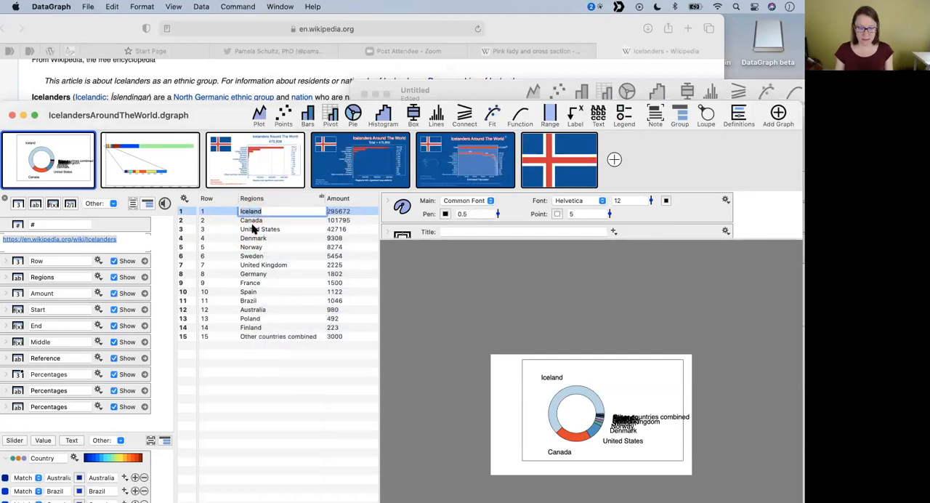
click(251, 229)
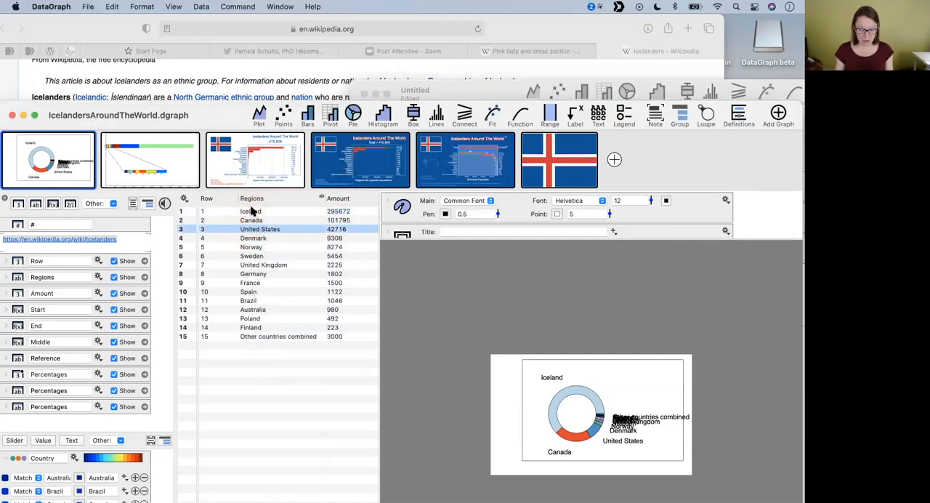
super+click(251, 211)
right_click(252, 211)
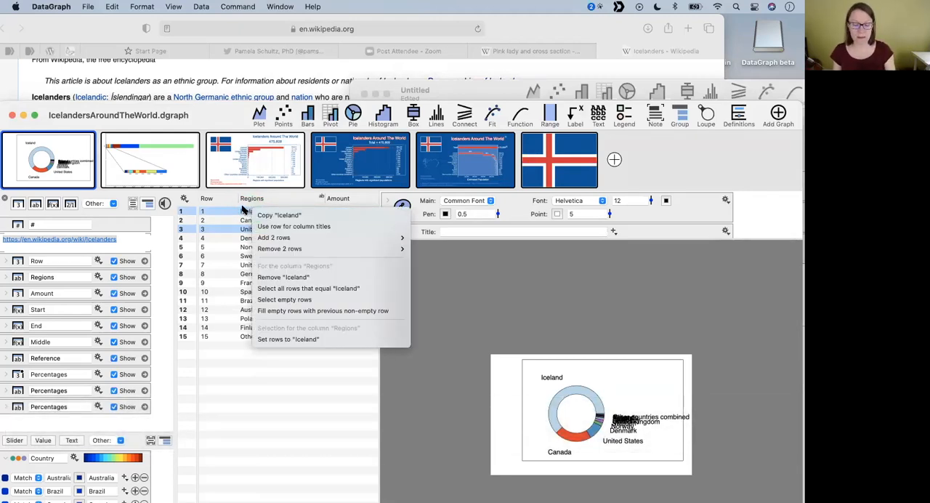
click(244, 215)
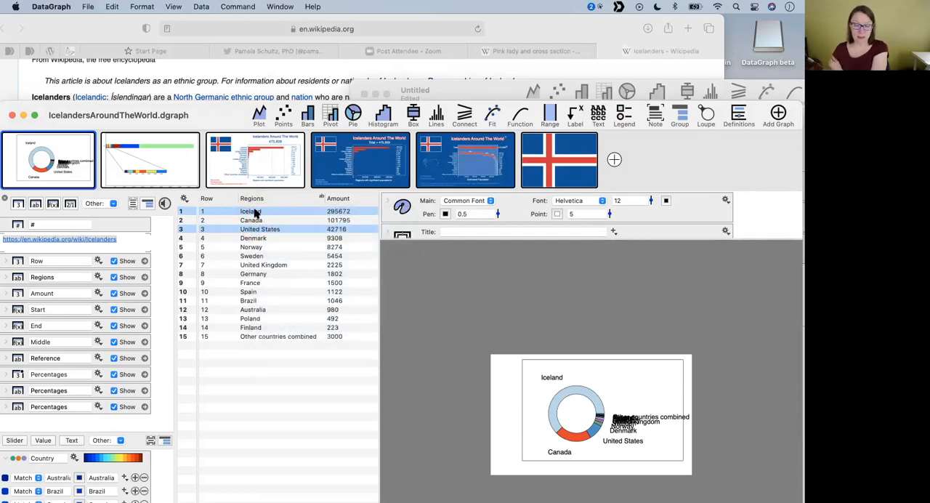
right_click(255, 213)
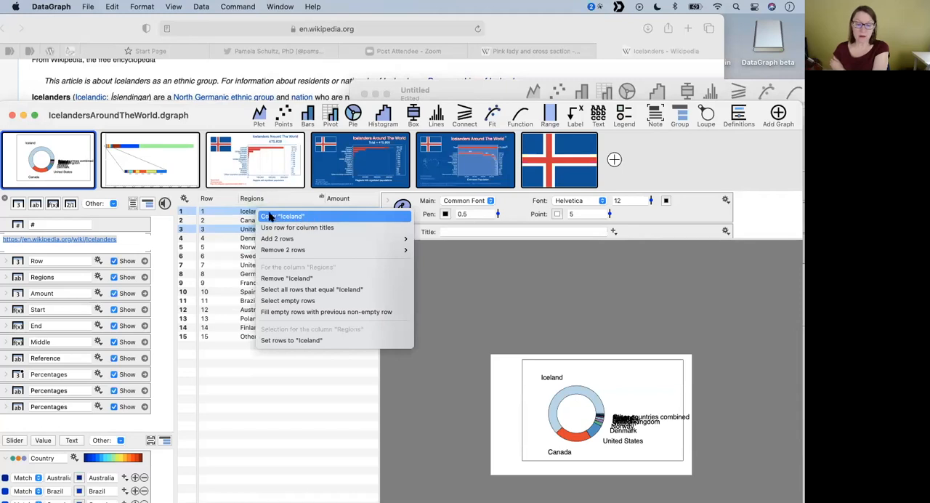
click(259, 197)
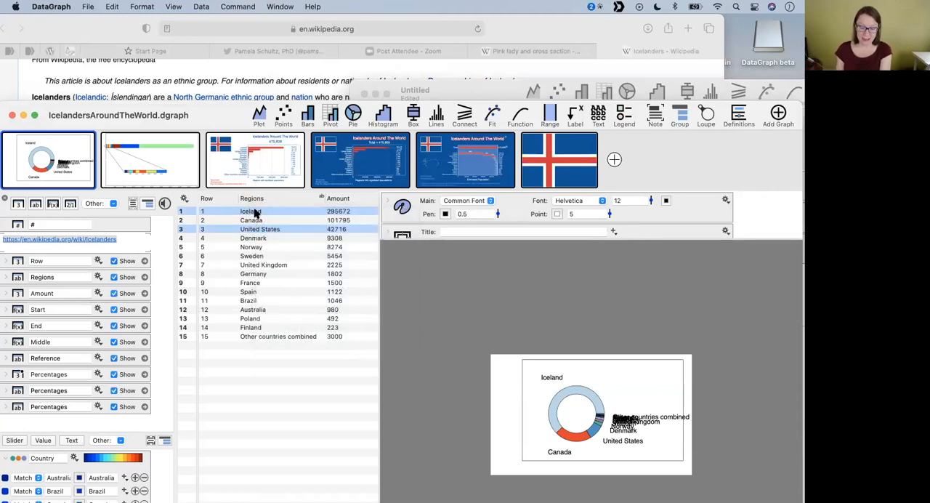
click(254, 212)
click(201, 214)
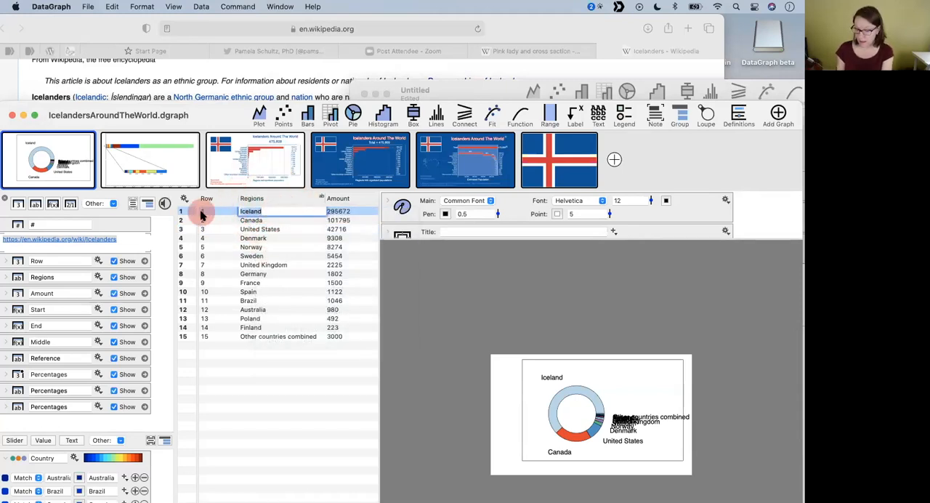
- Copy the Iceland region name from IcelandersAroundTheWorld.dgraph and paste it into the empty first Location cell of the new file
click(260, 222)
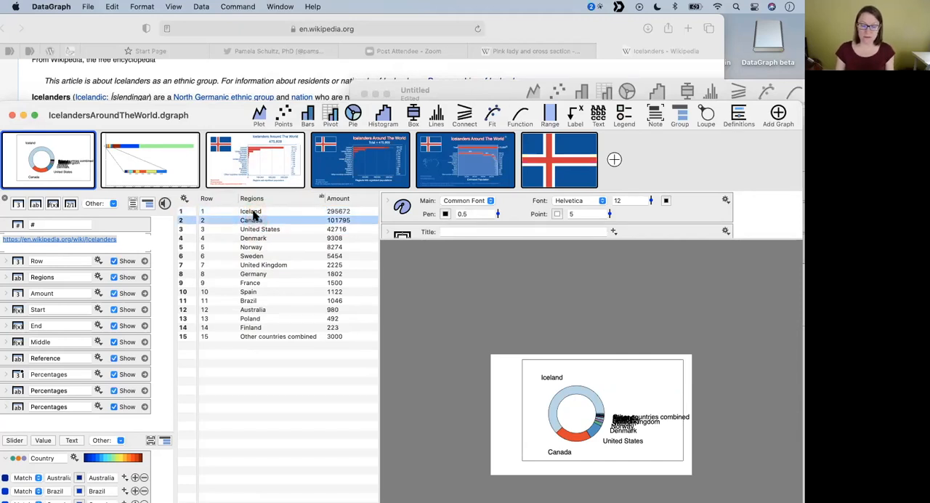
right_click(259, 214)
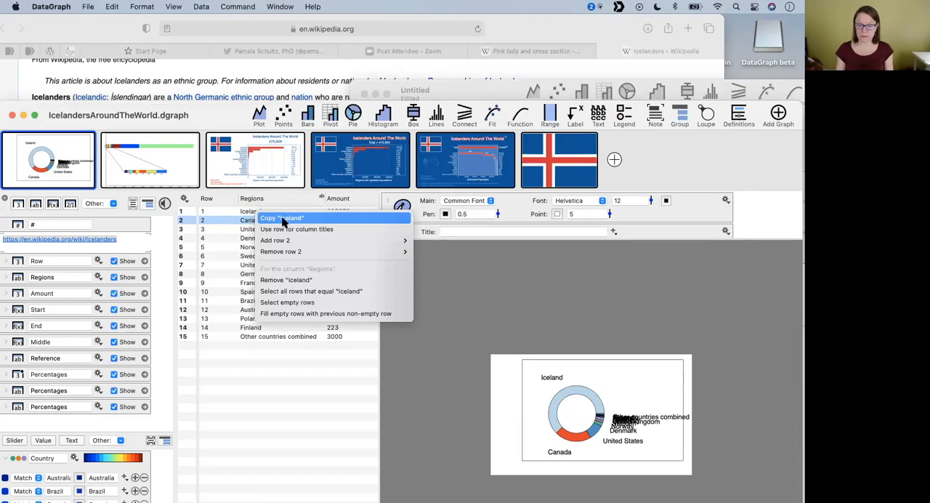
click(283, 218)
click(485, 92)
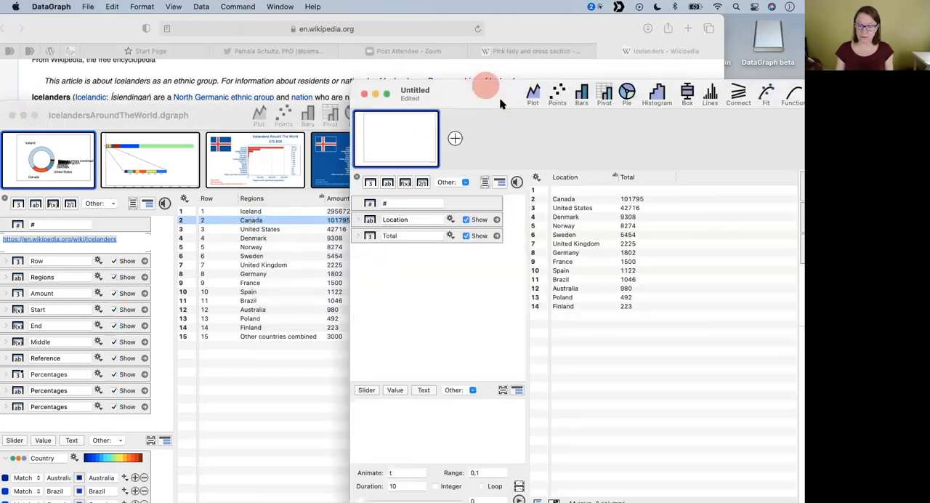
double_click(575, 191)
key(cmd+v)
click(567, 217)
- Copy Iceland's amount, 295672, and import it into the Total column of the new file's Iceland row
right_click(333, 211)
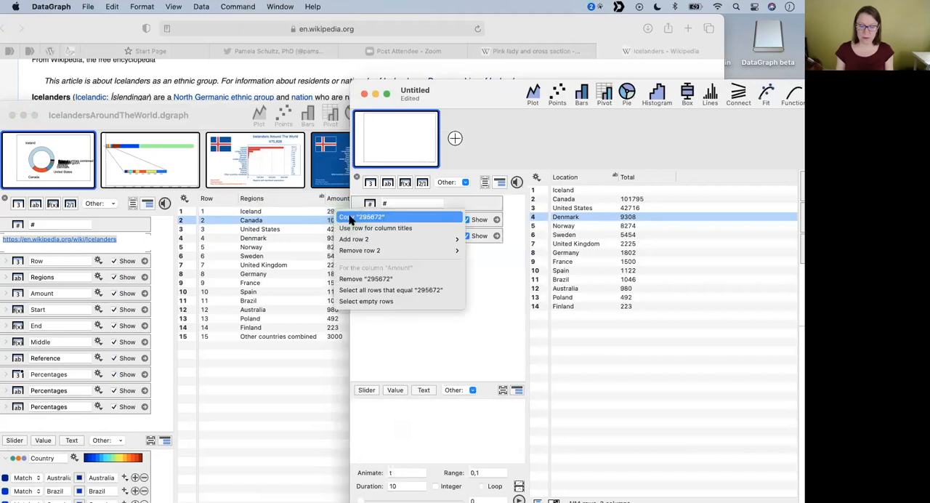
click(350, 216)
click(566, 191)
click(636, 190)
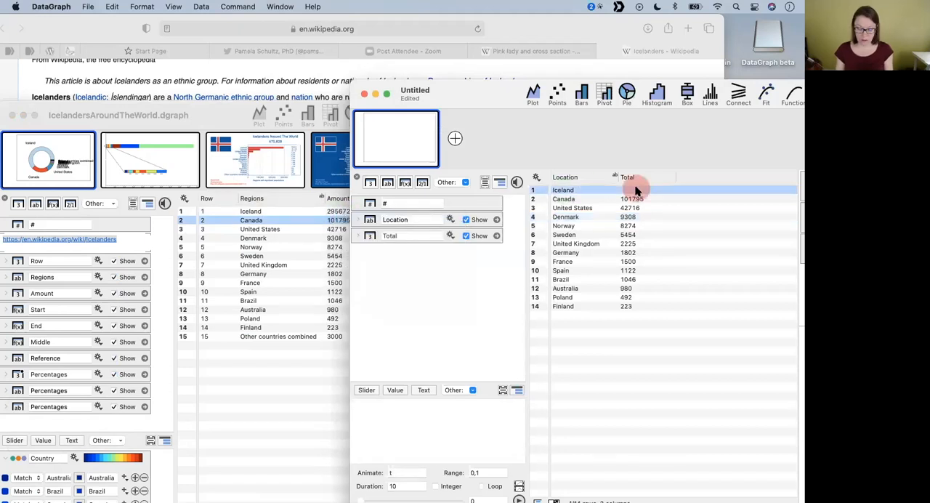
key(super+v)
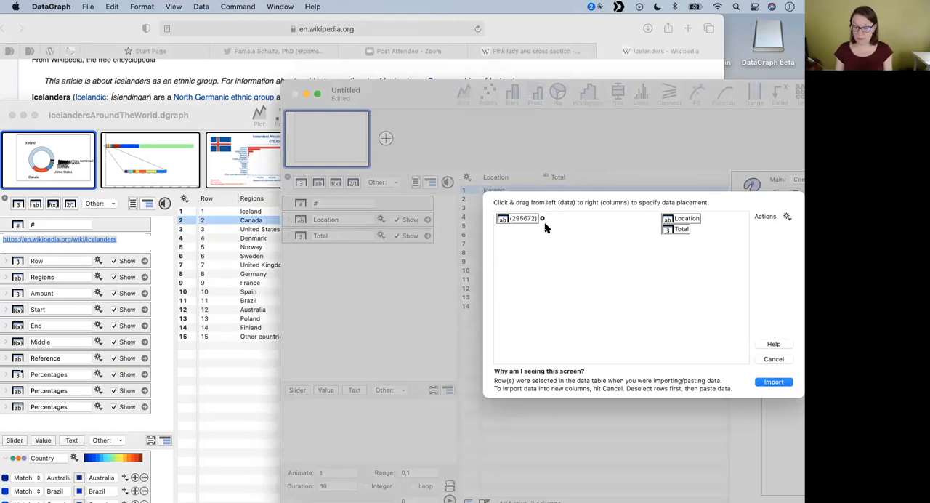
drag(541, 220, 674, 229)
click(775, 384)
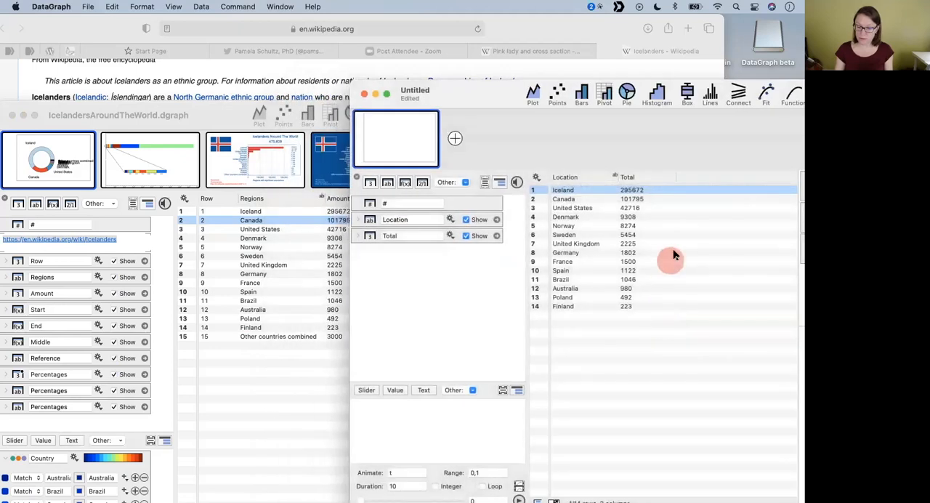
- Try to copy the whole Other countries combined row and paste it at the end of the new file's table
click(211, 332)
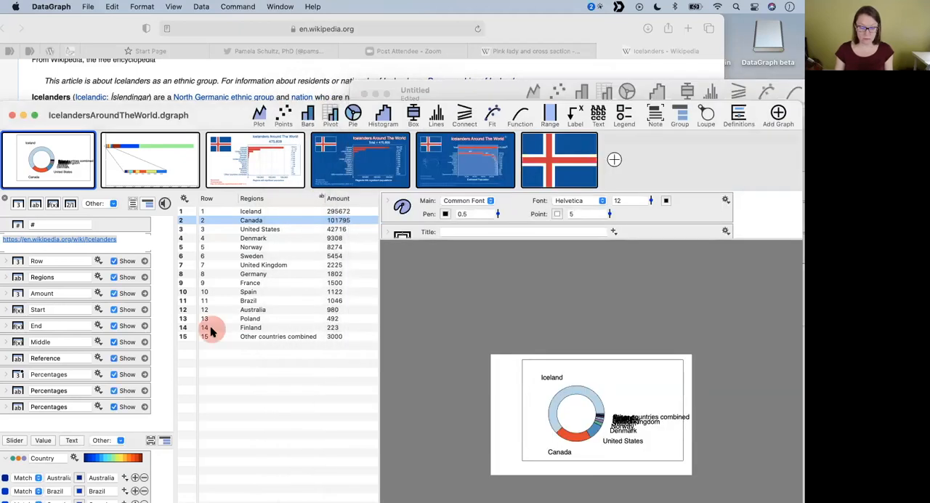
click(259, 337)
key(super+c)
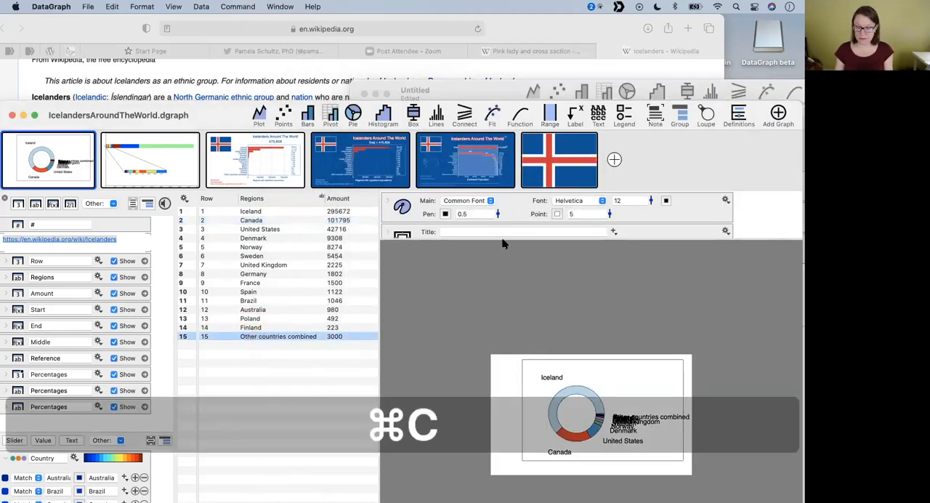
click(483, 94)
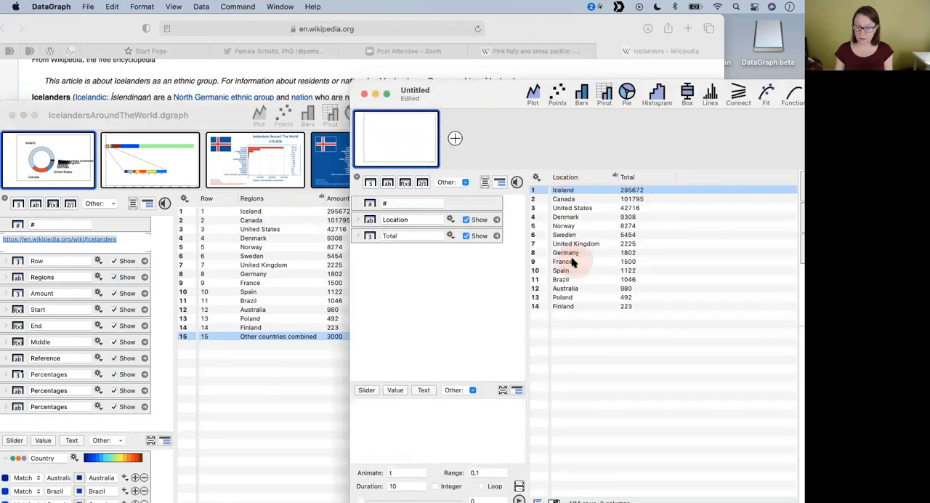
click(572, 311)
key(super+v)
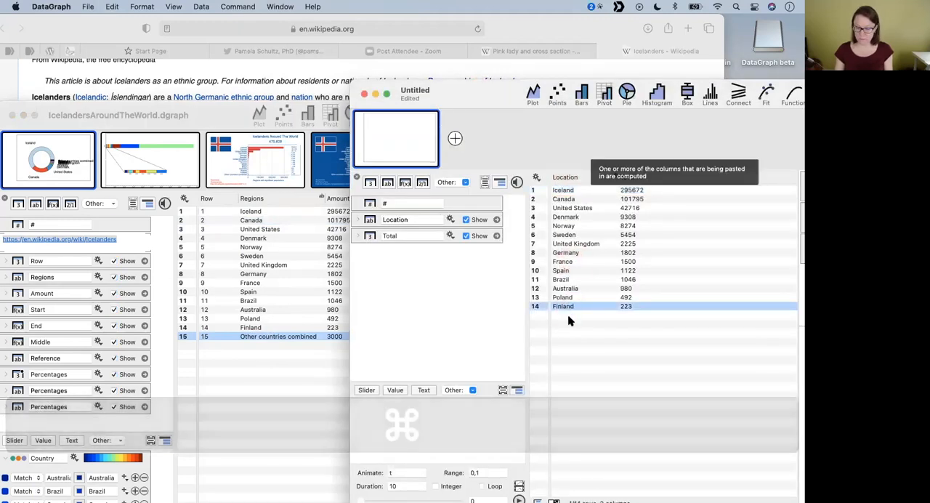
click(569, 315)
key(super+v)
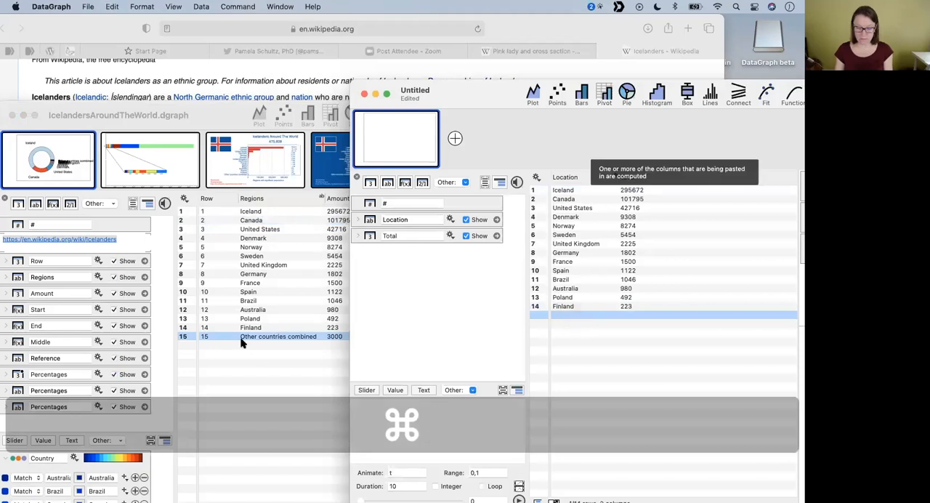
- Copy the Other countries combined region name from IcelandersAroundTheWorld.dgraph and paste it into the new file's Location column below Finland
click(301, 336)
scroll(331, 340, right, 4)
scroll(290, 337, left, 4)
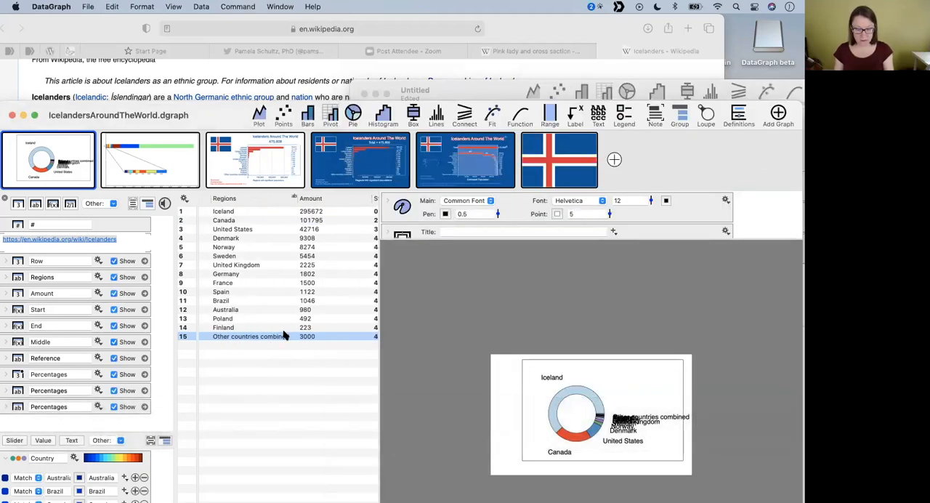
click(258, 338)
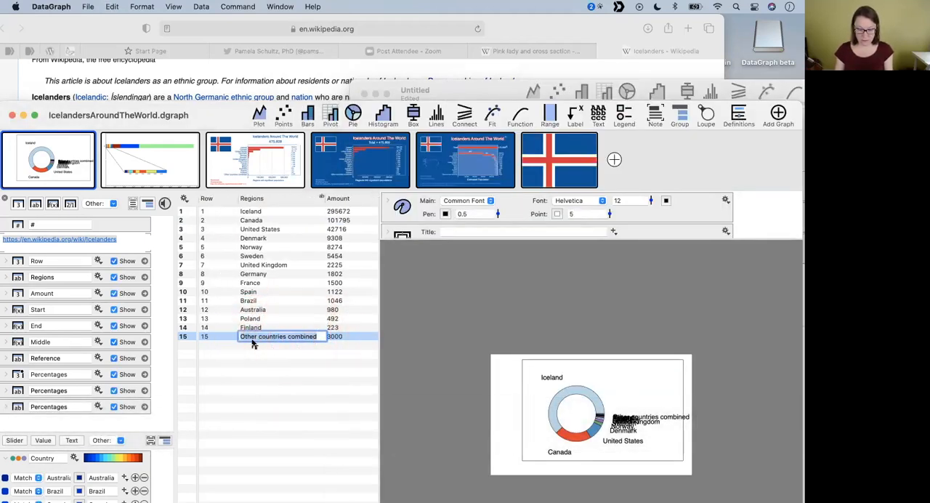
click(258, 345)
right_click(253, 341)
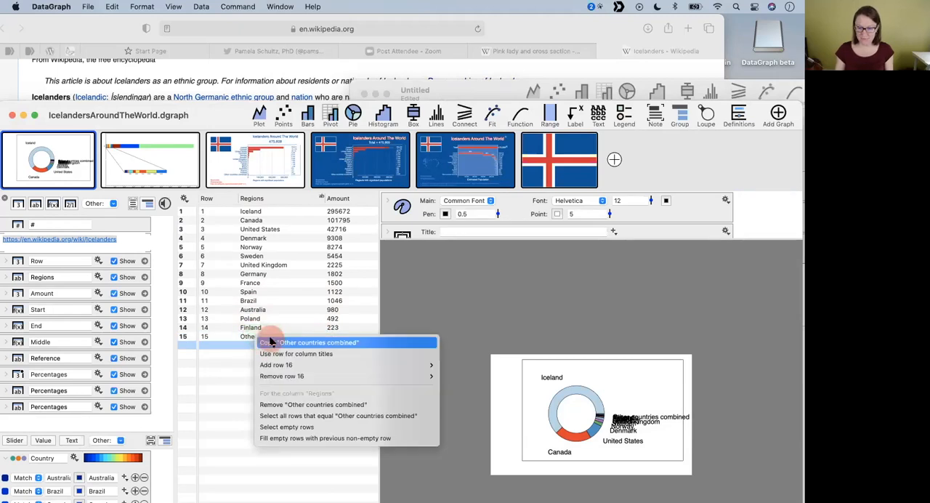
click(259, 342)
click(511, 92)
click(565, 314)
click(565, 315)
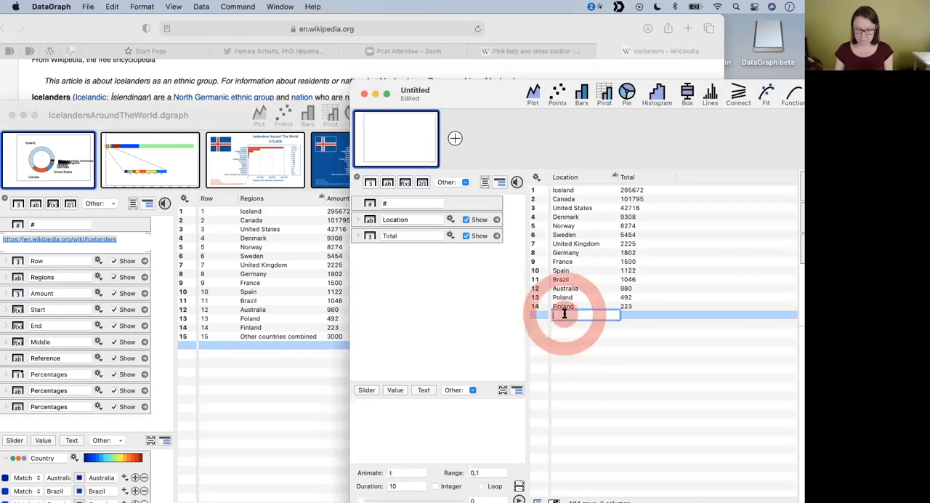
key(super+v)
- Copy the 3000 amount for Other countries combined and paste it into the Total cell of row 15 in the new file
click(334, 346)
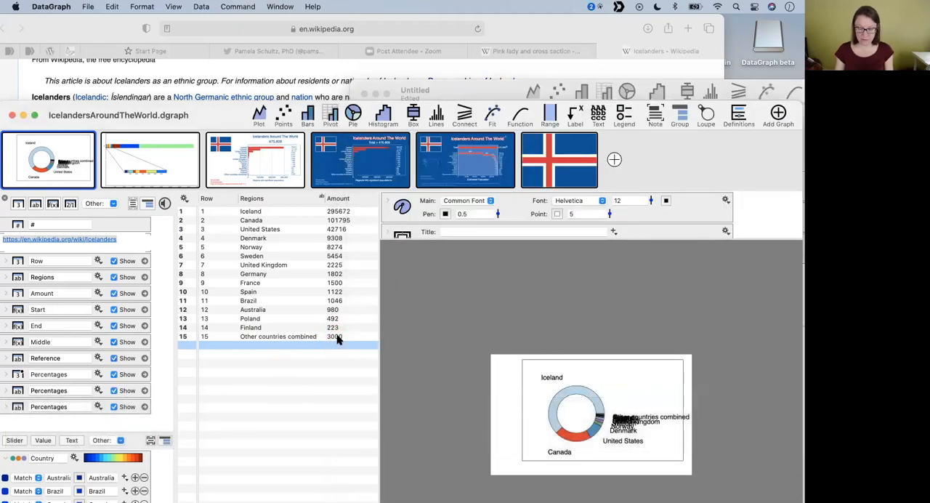
right_click(335, 344)
click(369, 338)
click(521, 103)
click(628, 315)
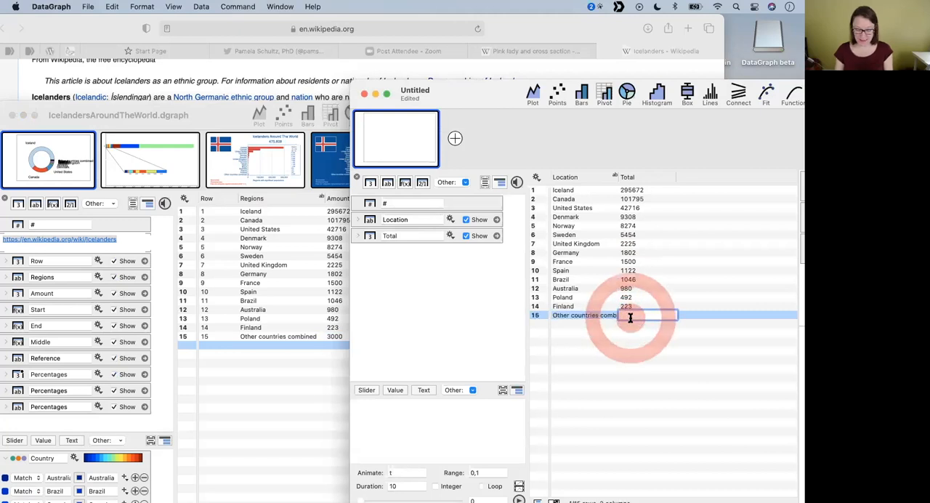
key(cmd+v)
key(Return)
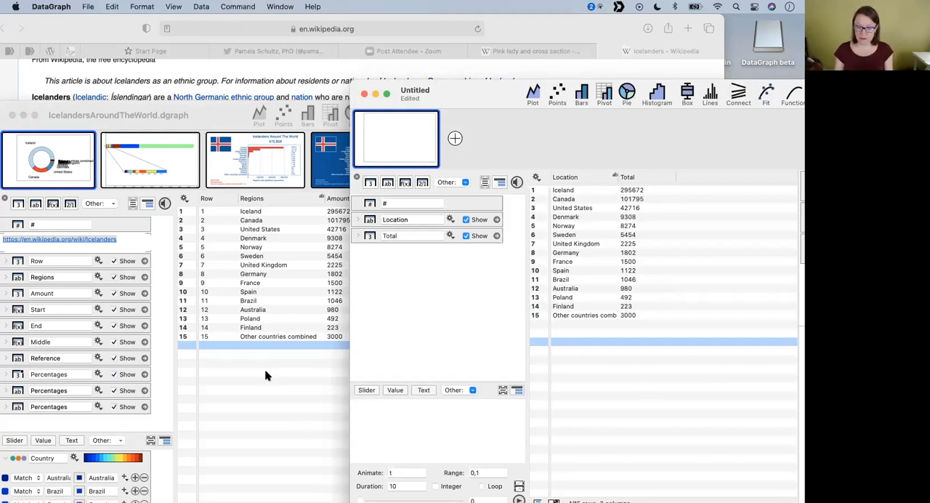
- Bring the new untitled file's window to the front and enlarge it to fill the screen
click(263, 283)
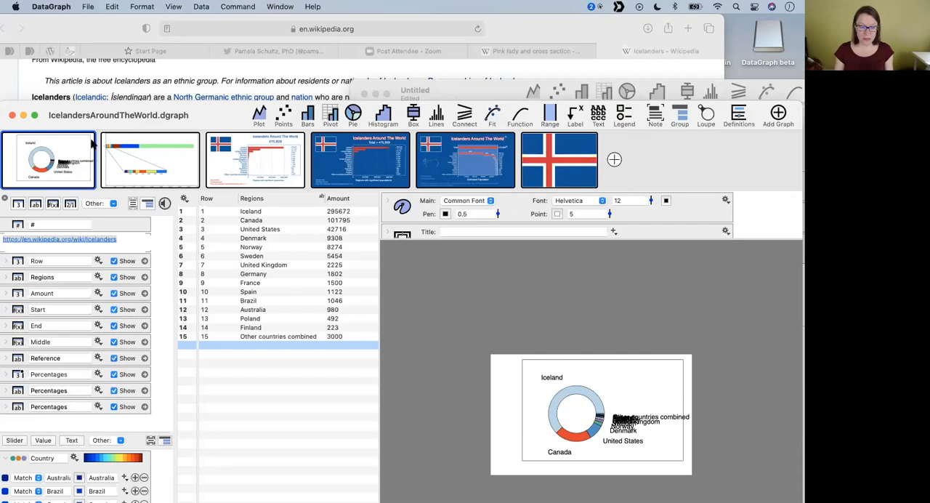
mouse_move(69, 150)
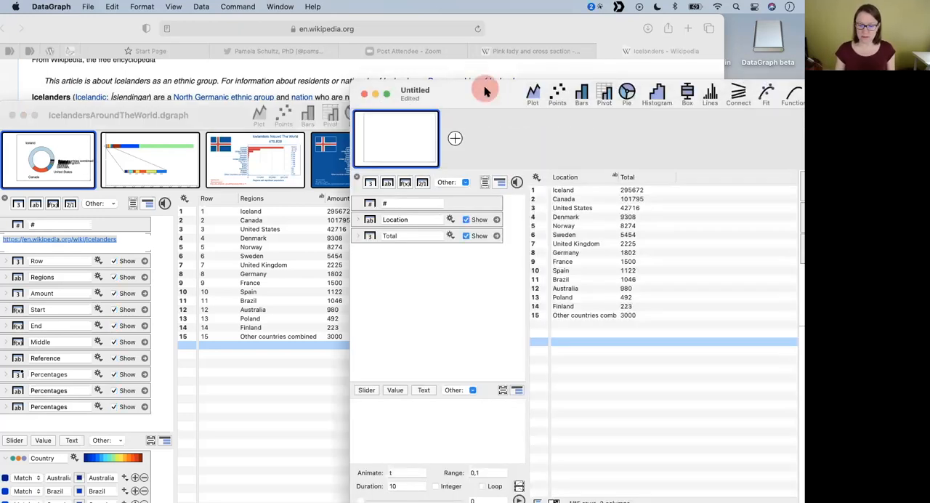
drag(484, 88, 149, 70)
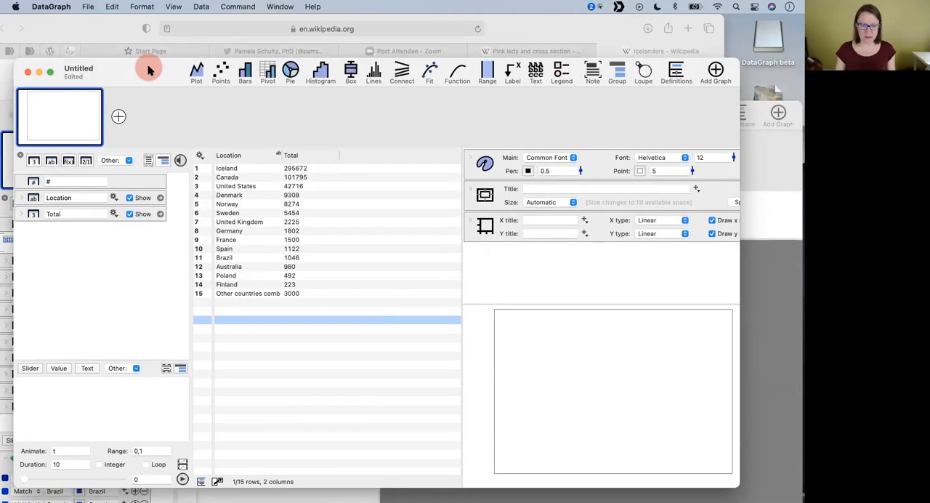
double_click(145, 69)
click(301, 203)
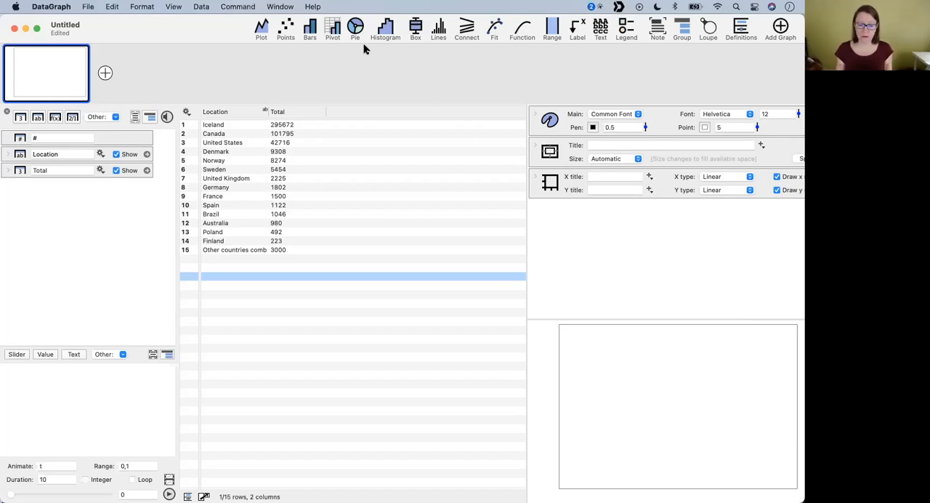
- Create a pie chart from the Total column and enlarge the graph area in both width and height
click(294, 114)
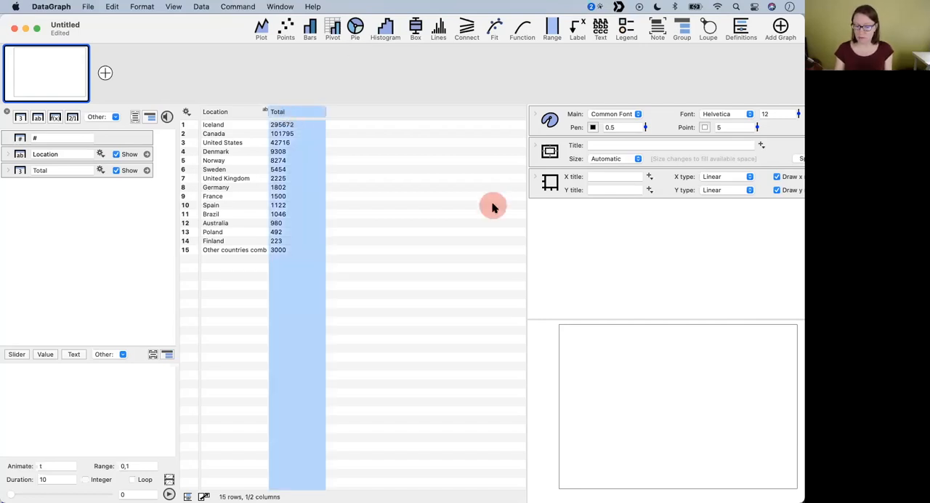
drag(523, 206, 415, 203)
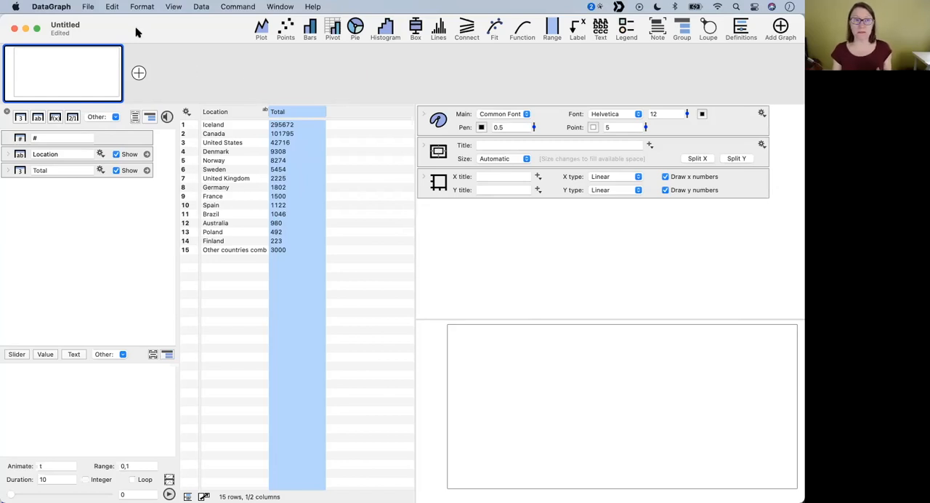
click(356, 28)
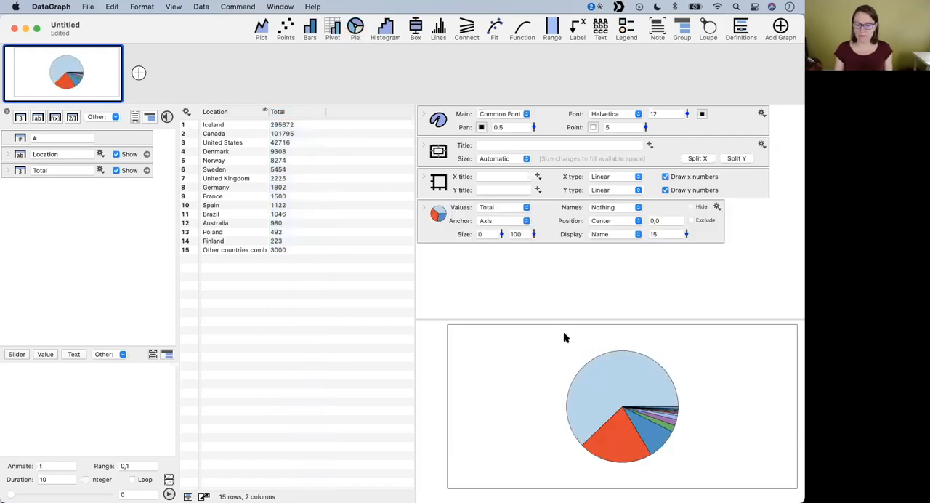
drag(557, 317, 557, 285)
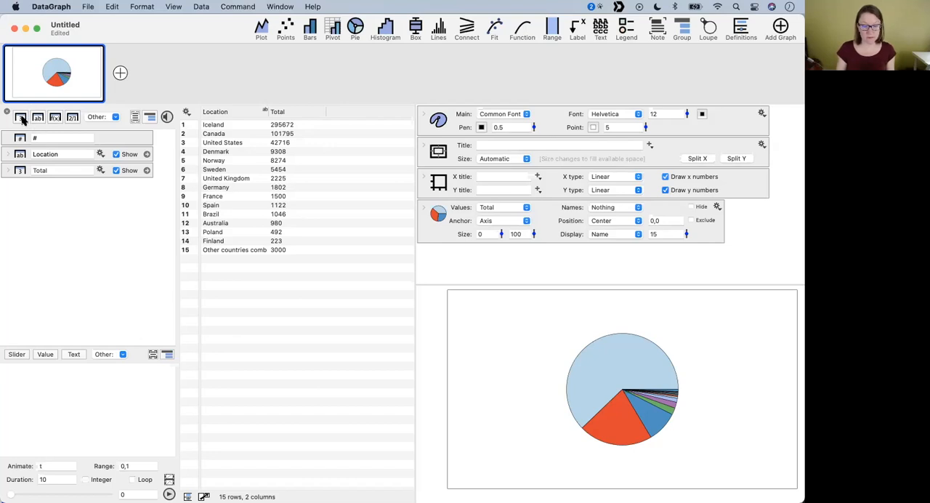
- Add an unnamed number column to the table and enter 3, 4 and 5 in its first three rows
key(super+1)
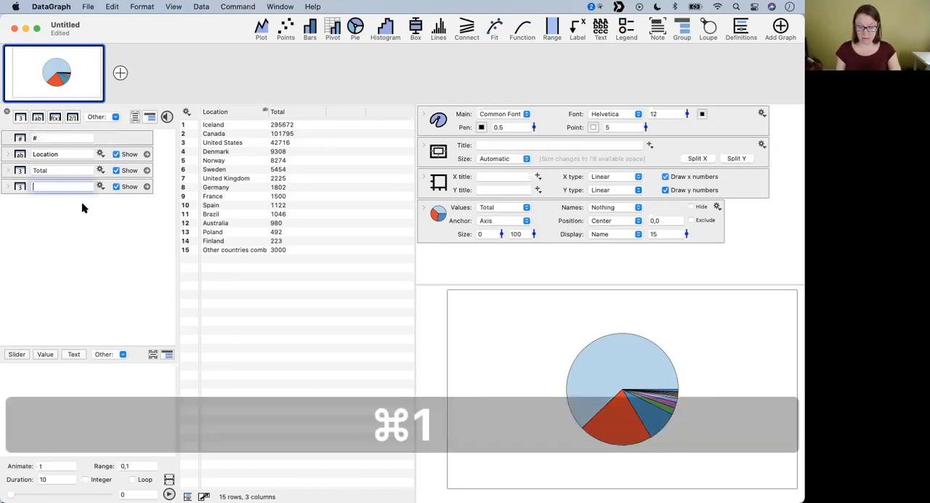
click(345, 125)
text(3)
key(Return)
text(4)
key(Return)
text(5)
key(Return)
- Add a second graph containing a pie chart of the unnamed column's values
click(346, 118)
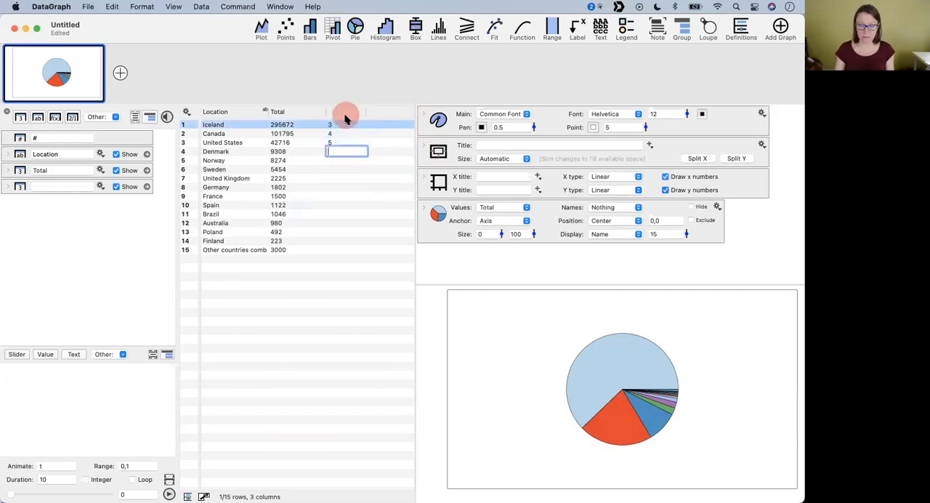
click(120, 73)
click(355, 29)
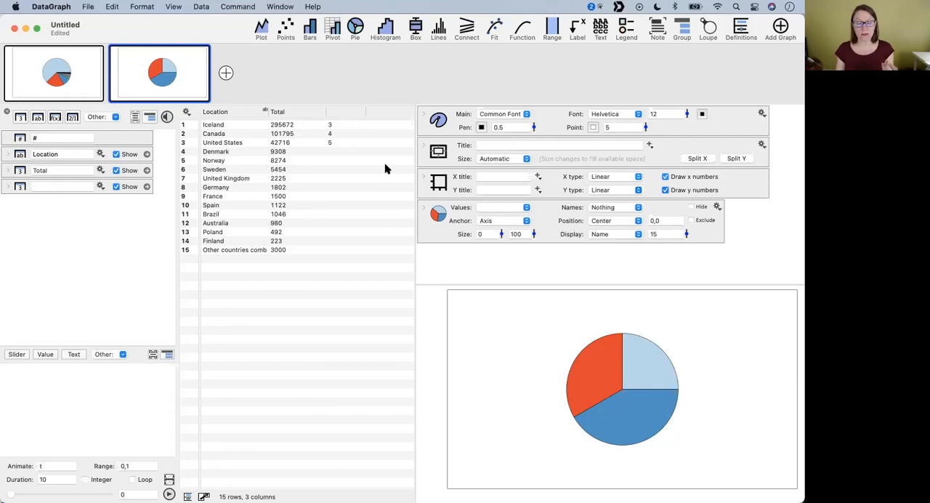
- Extract the second pie chart's percentages as a new column in the table
click(343, 111)
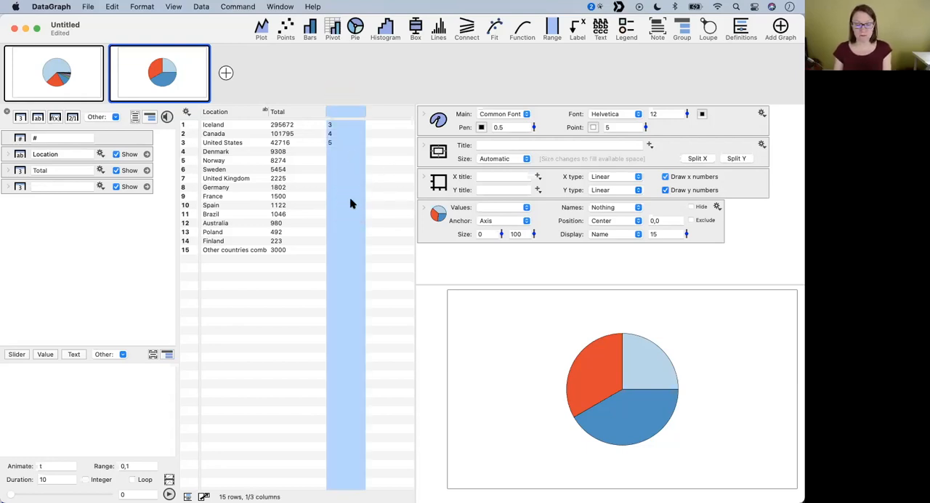
click(717, 208)
mouse_move(742, 240)
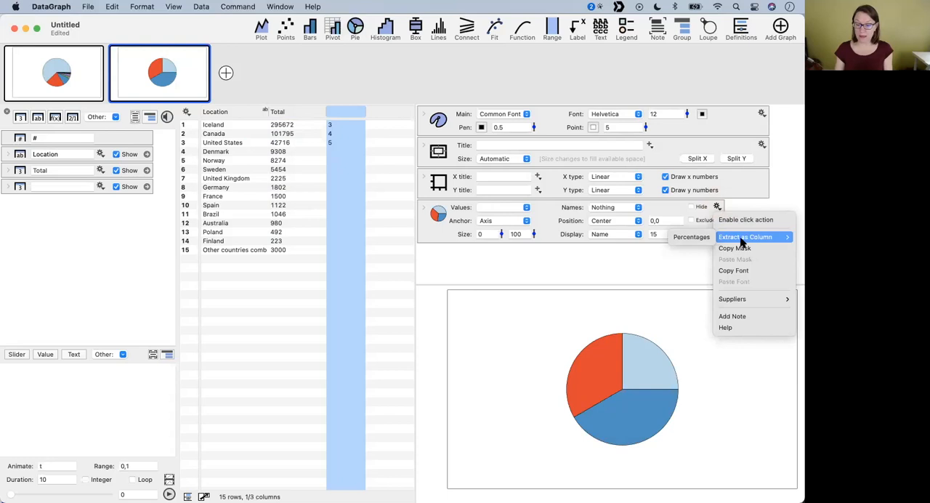
click(726, 208)
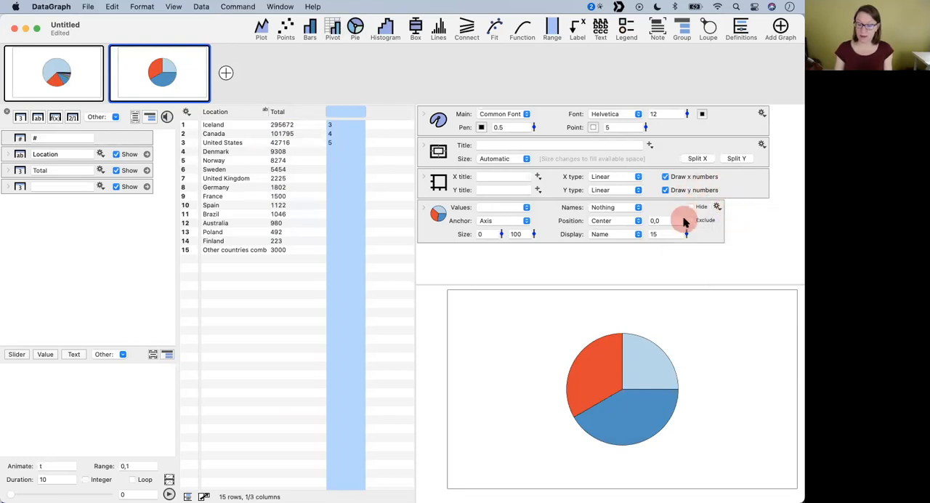
click(717, 206)
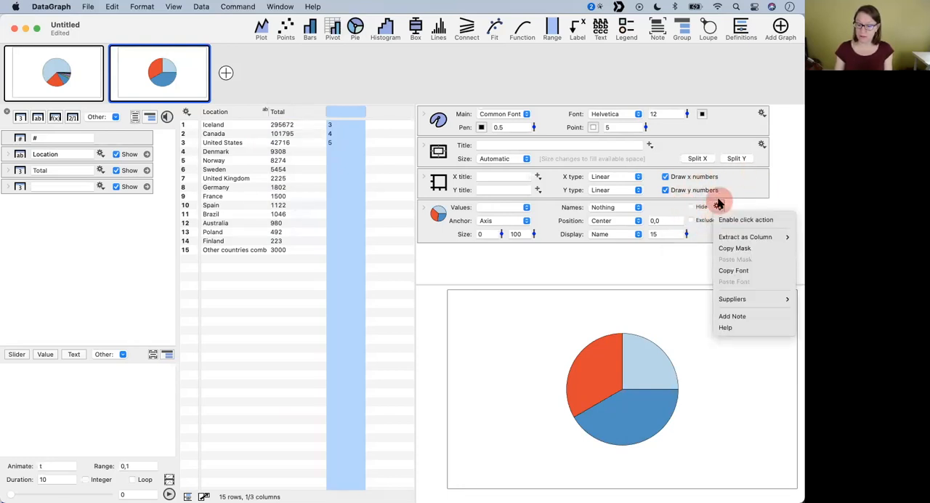
mouse_move(740, 242)
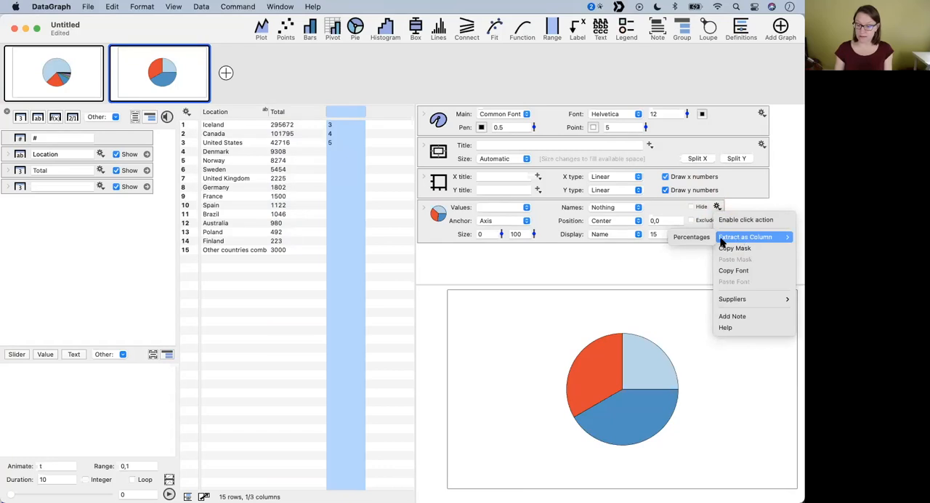
click(692, 238)
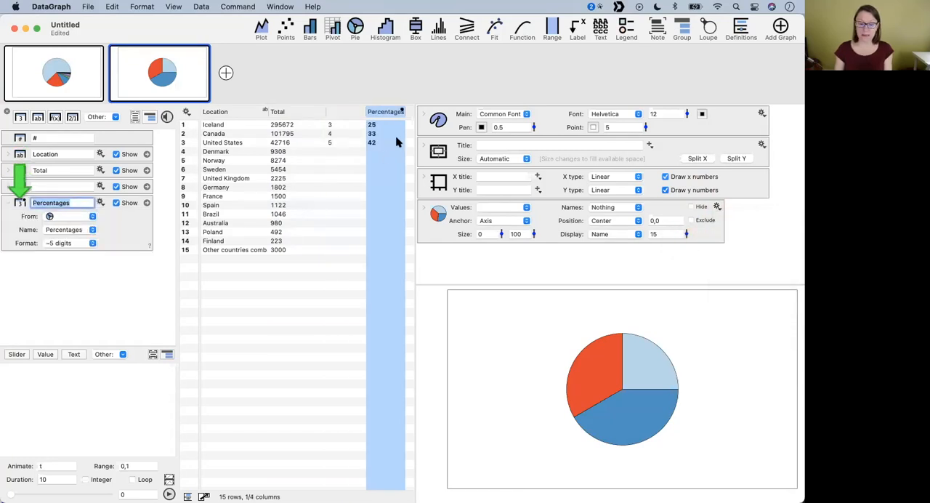
click(383, 149)
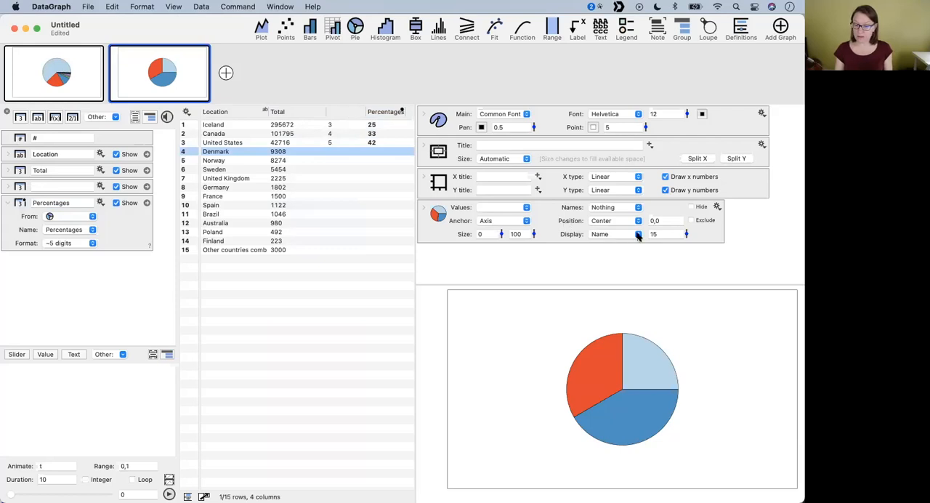
- Label the second pie chart's slices with % and raise the graph's font size to 33
click(612, 208)
click(546, 214)
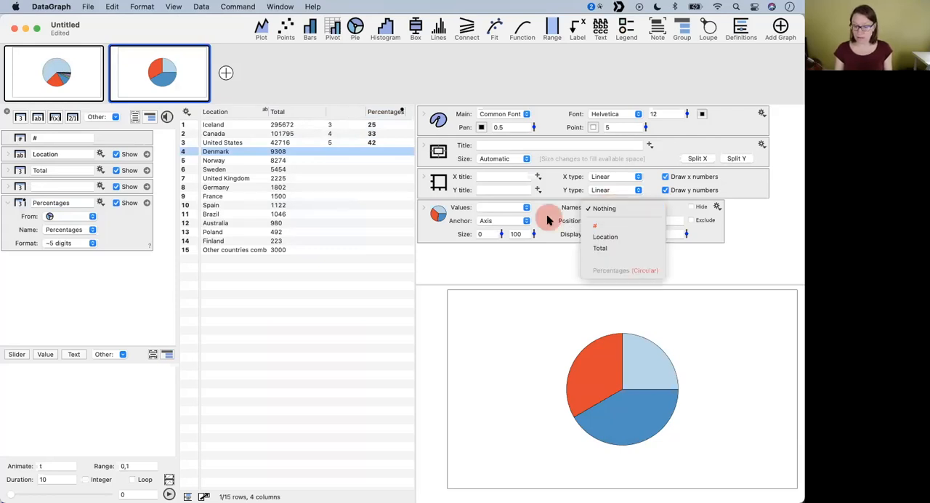
click(612, 234)
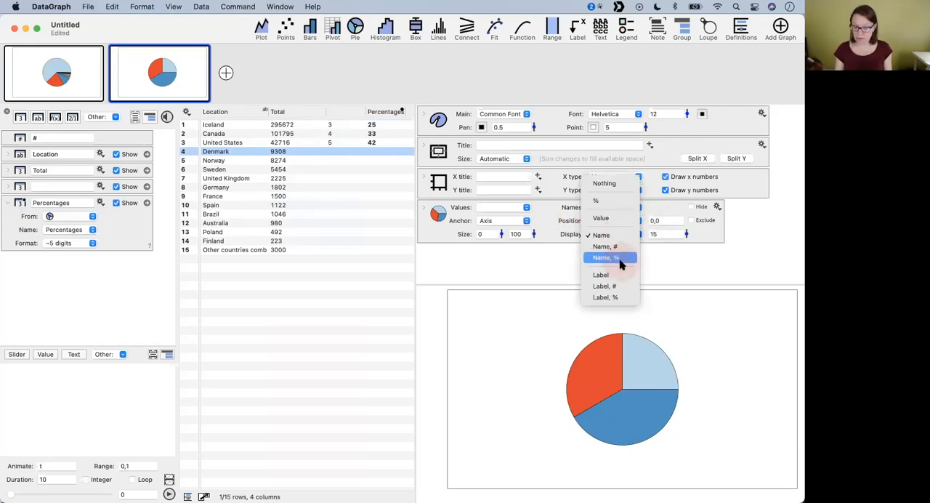
click(610, 200)
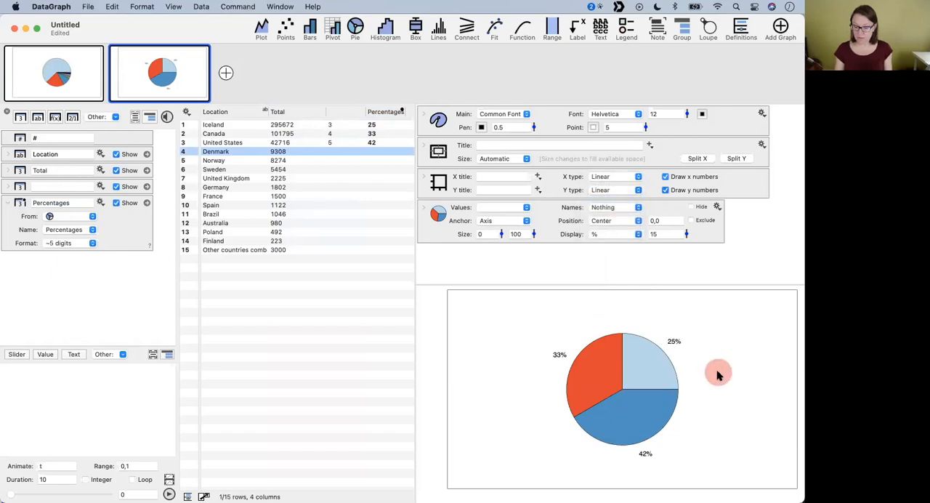
mouse_move(687, 114)
mouse_down()
mouse_move(681, 83)
mouse_move(682, 128)
mouse_up()
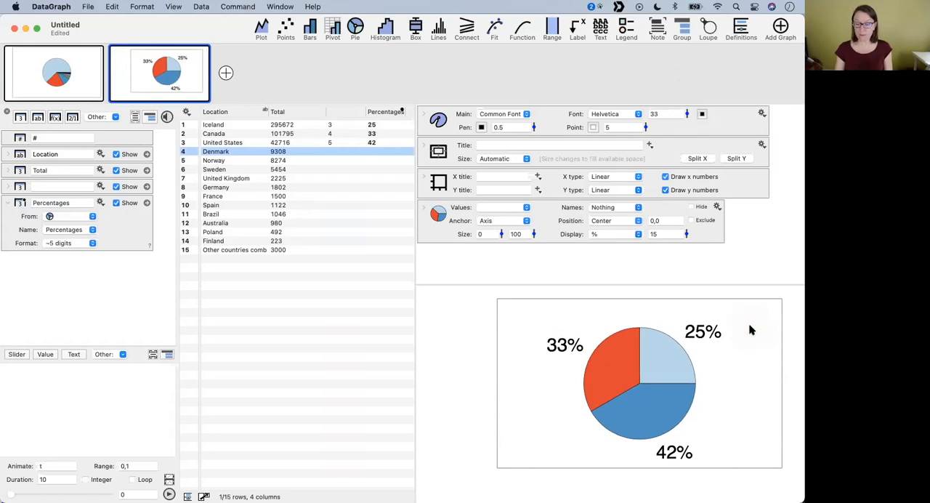
- Examine the Percentages column's statistics, including the sum, in a QuickGraph preview and close it
click(385, 111)
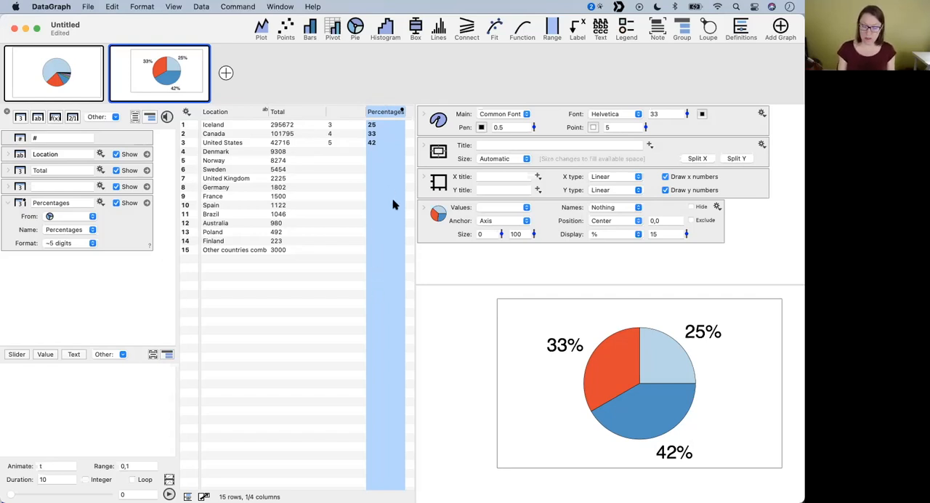
key(space)
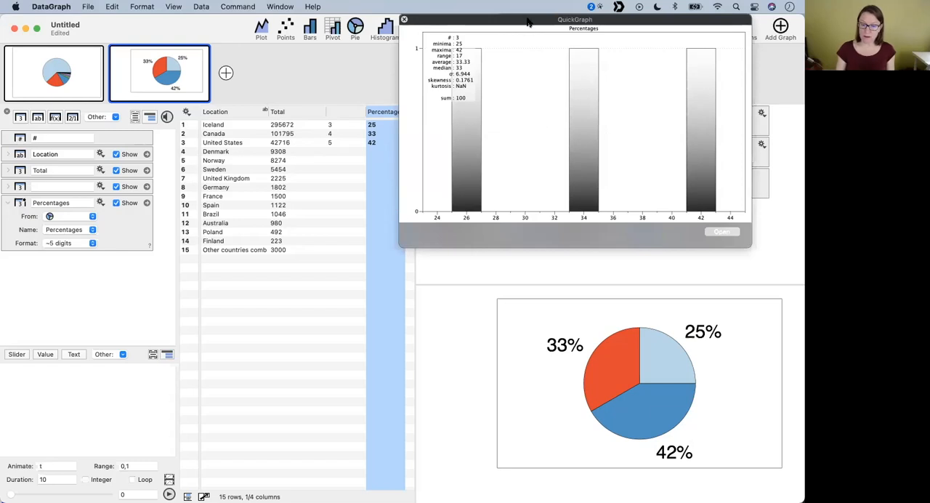
drag(529, 23, 525, 77)
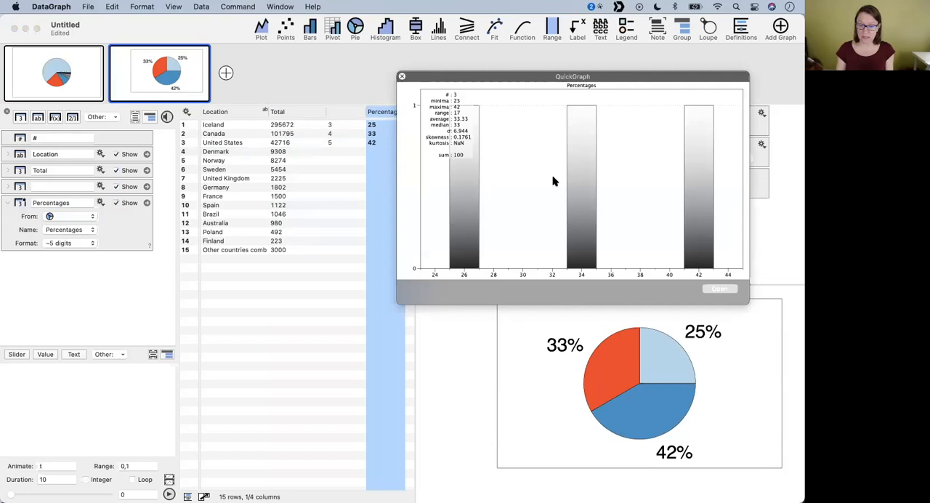
mouse_move(445, 175)
mouse_down()
mouse_move(449, 197)
mouse_move(465, 182)
mouse_move(455, 177)
mouse_move(467, 182)
mouse_up()
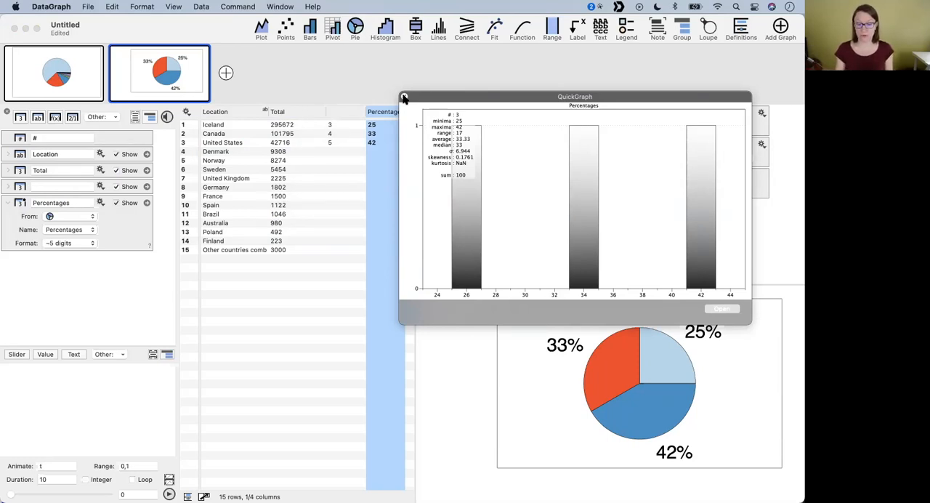
click(404, 98)
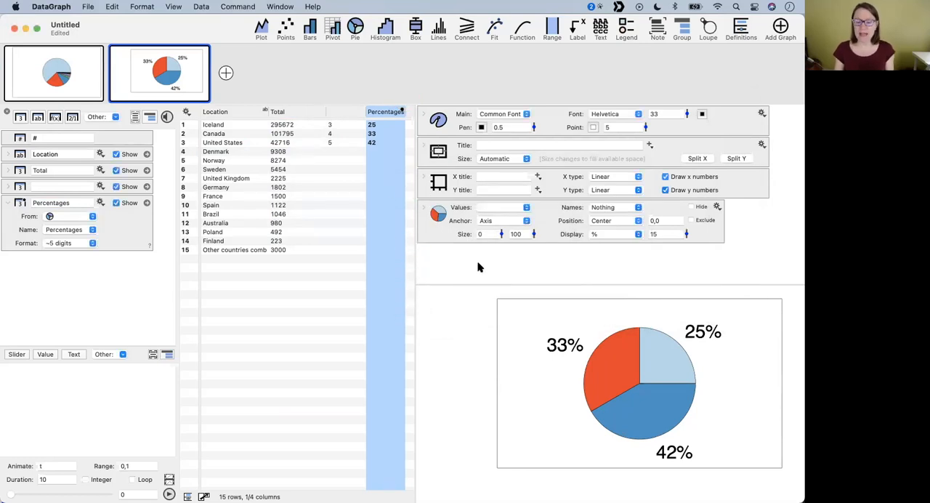
- Turn the first graph's pie chart into a thin ring with a center size of 100 and a width of 25
click(55, 79)
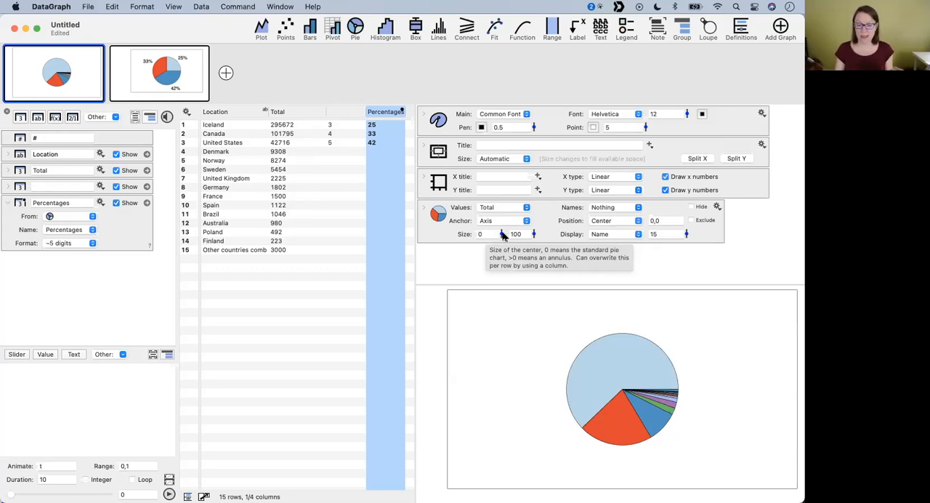
drag(501, 235, 499, 172)
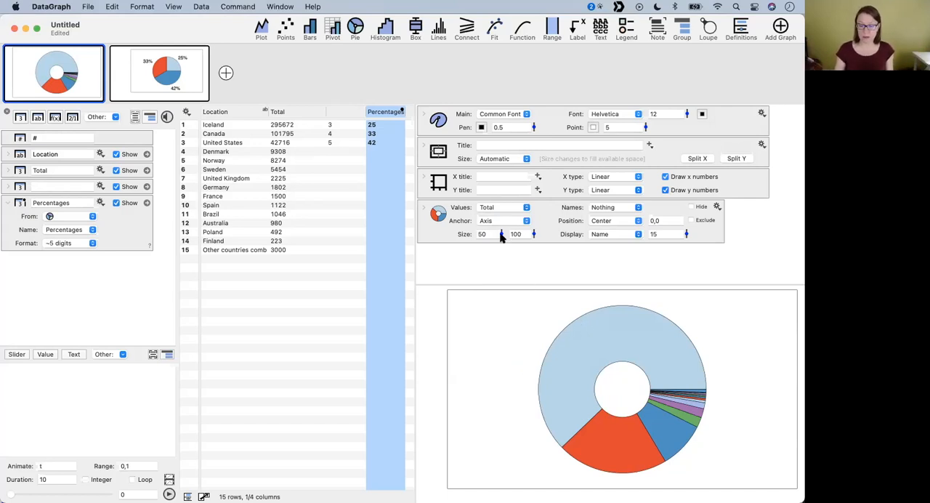
mouse_move(501, 234)
mouse_down()
mouse_move(500, 209)
mouse_move(491, 232)
mouse_up()
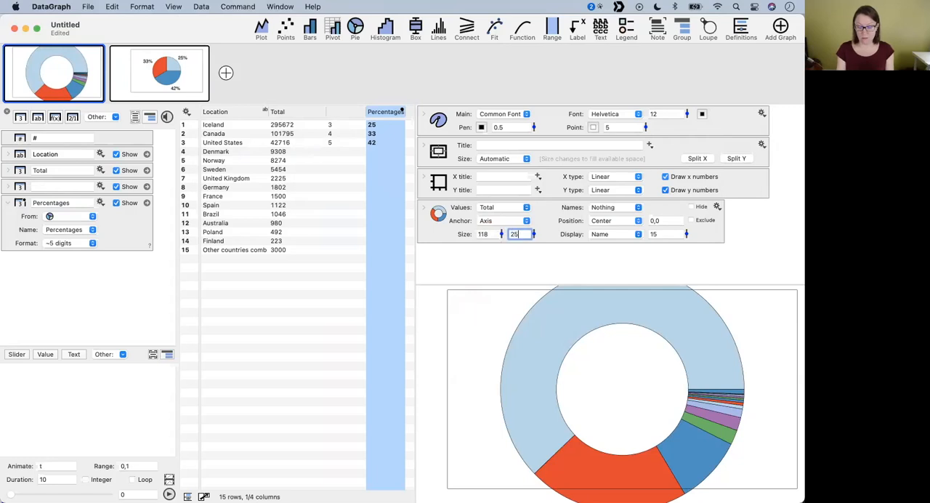
text(25)
key(Return)
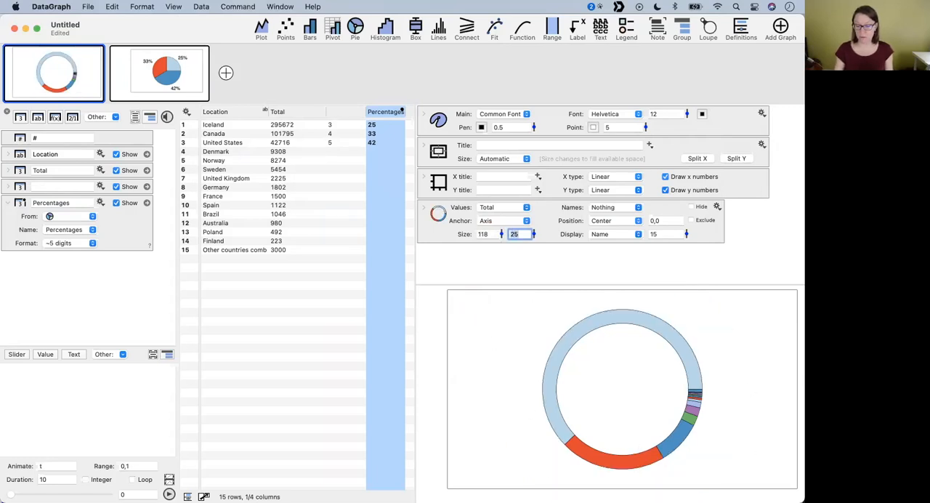
double_click(489, 234)
text(1)
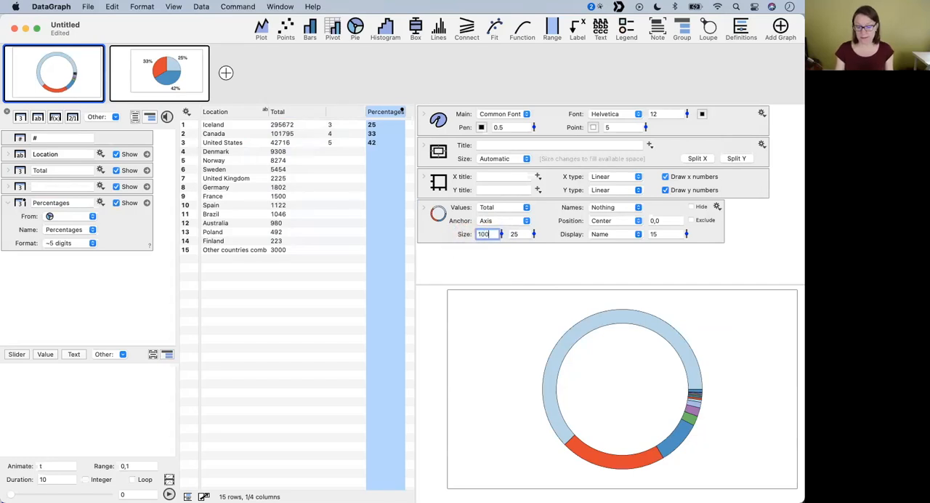
text(00)
key(Return)
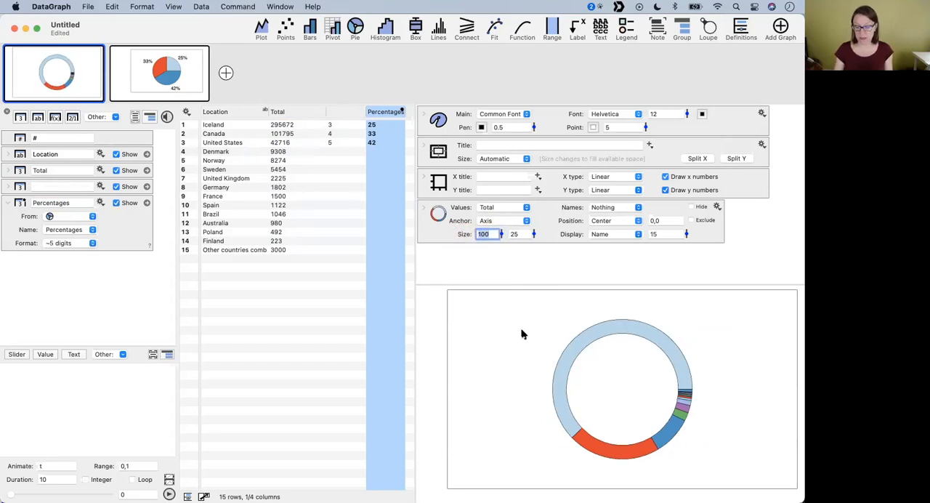
click(576, 263)
- Use the Location column as the slice names of the ring chart
click(69, 70)
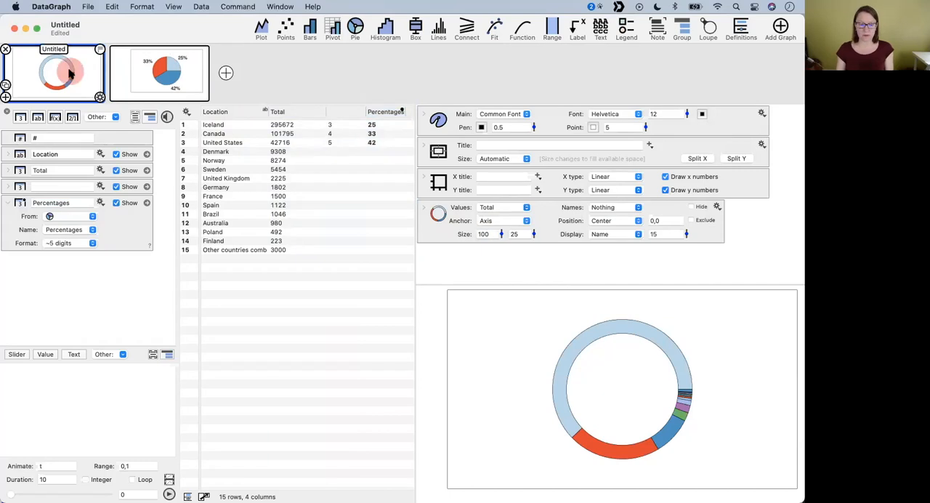
click(625, 235)
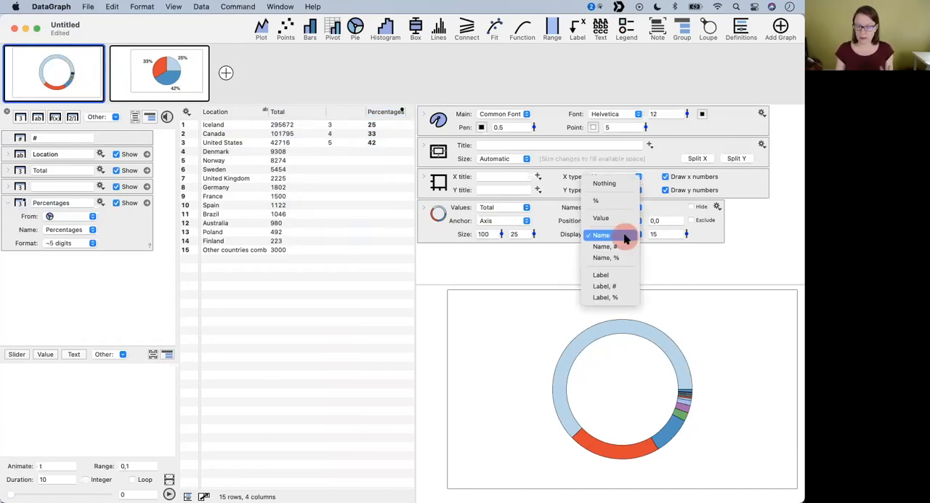
click(538, 262)
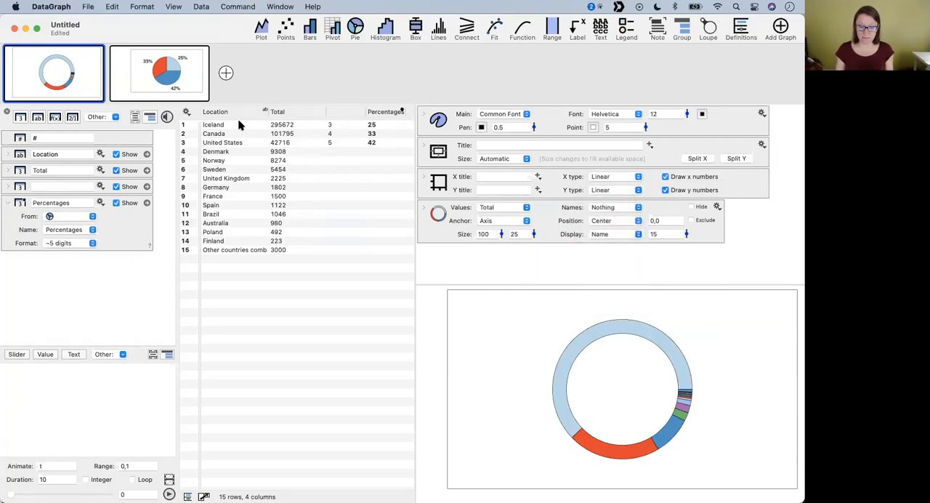
drag(216, 113, 604, 209)
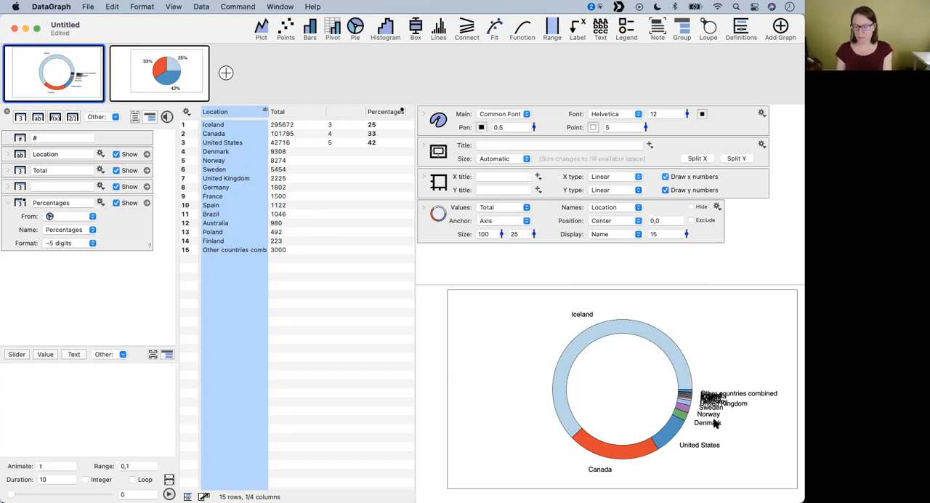
- Rotate the ring chart by setting a specified start angle of -180
click(423, 208)
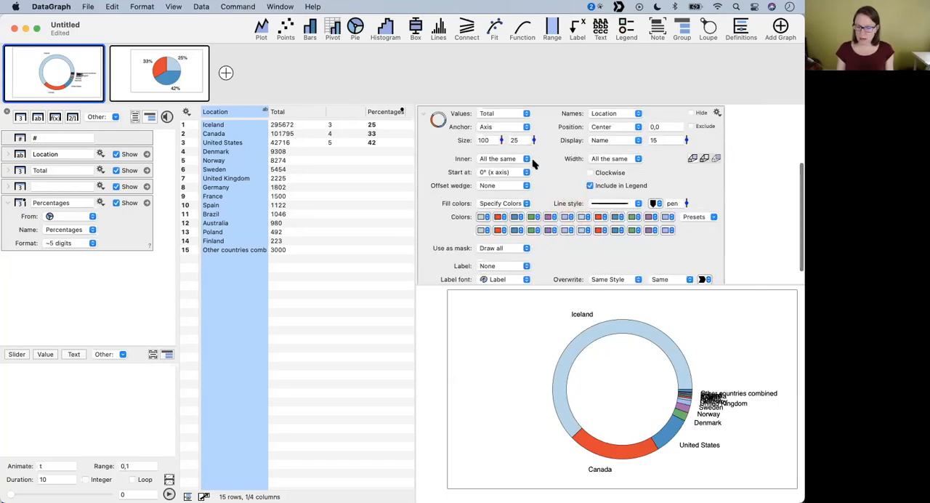
click(502, 173)
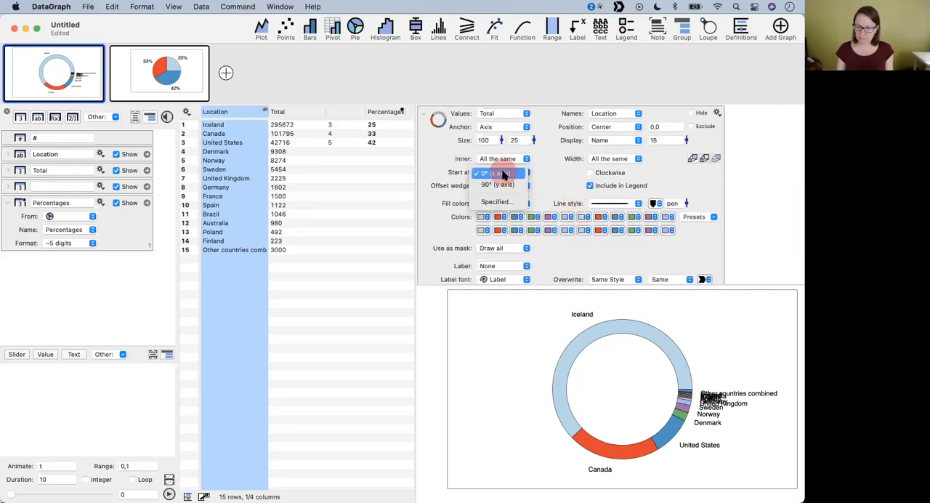
click(498, 199)
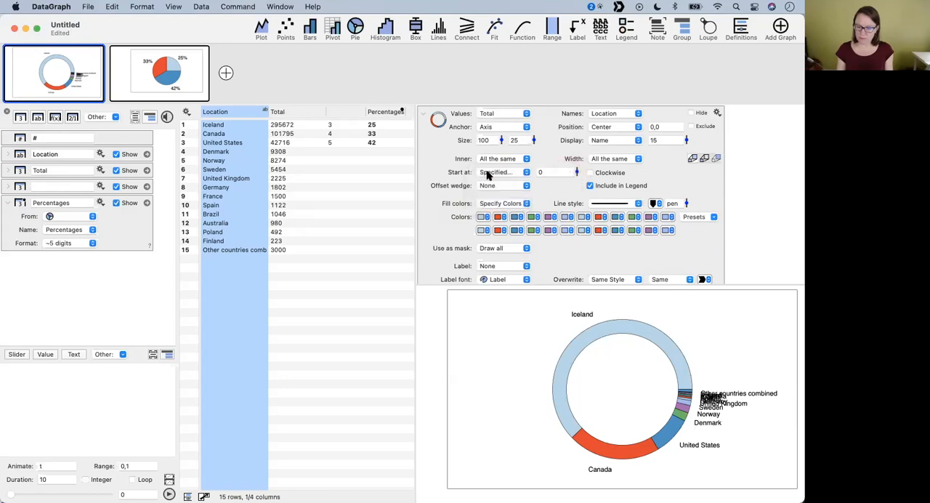
drag(578, 173, 581, 223)
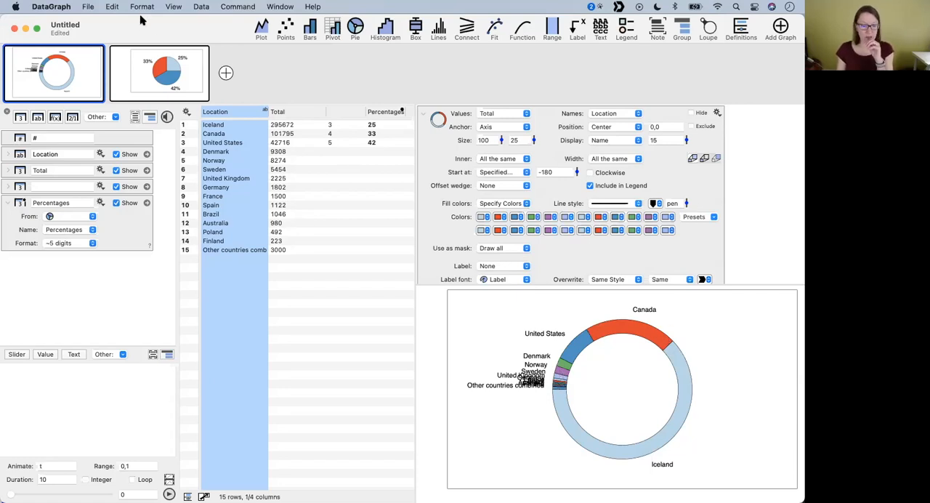
- Switch to the IcelandersAroundTheWorld.dgraph file, open its stacked bar graph, and enlarge the graph and settings areas
drag(141, 25, 226, 42)
click(66, 118)
click(156, 69)
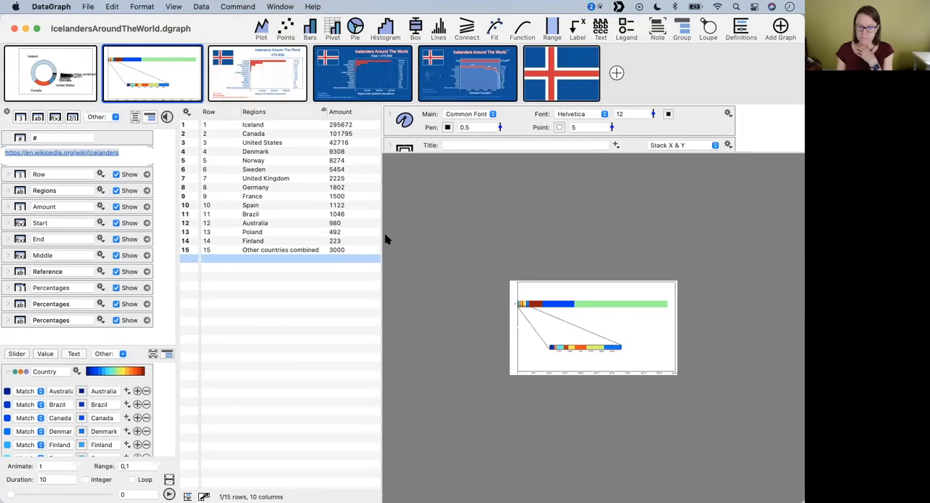
drag(381, 236, 318, 236)
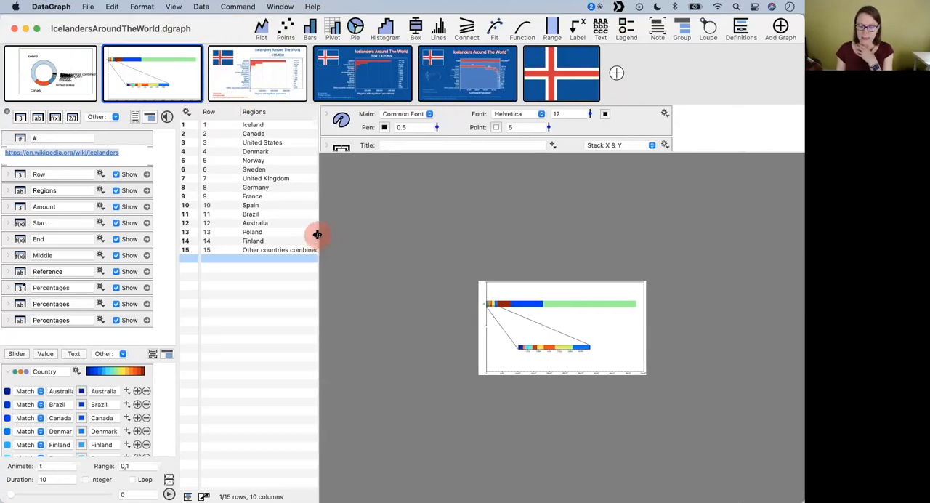
click(453, 151)
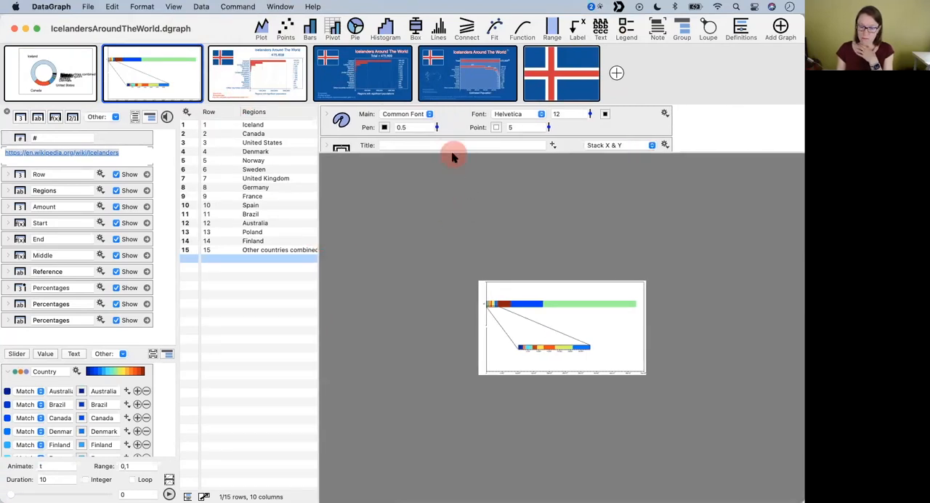
drag(453, 153, 459, 208)
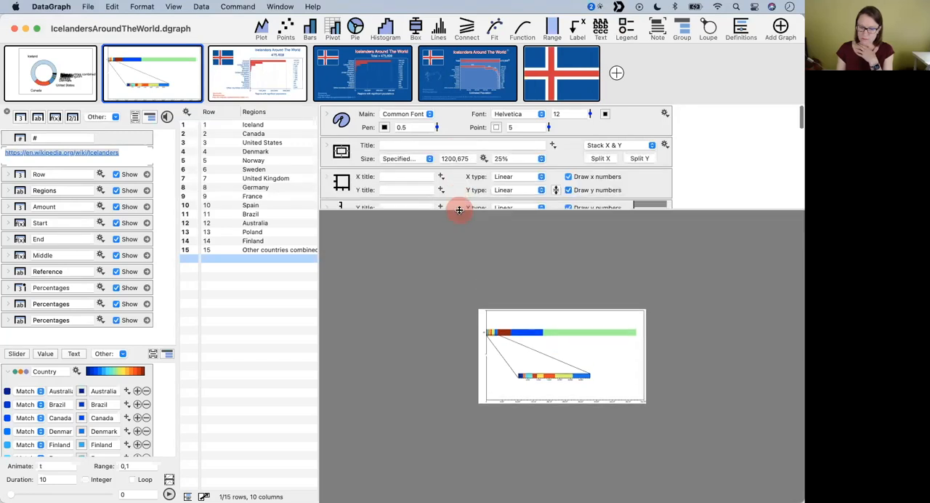
- Set the stacked bar graph's point size to 10 and its display scale to 60%
click(549, 129)
drag(549, 128, 546, 121)
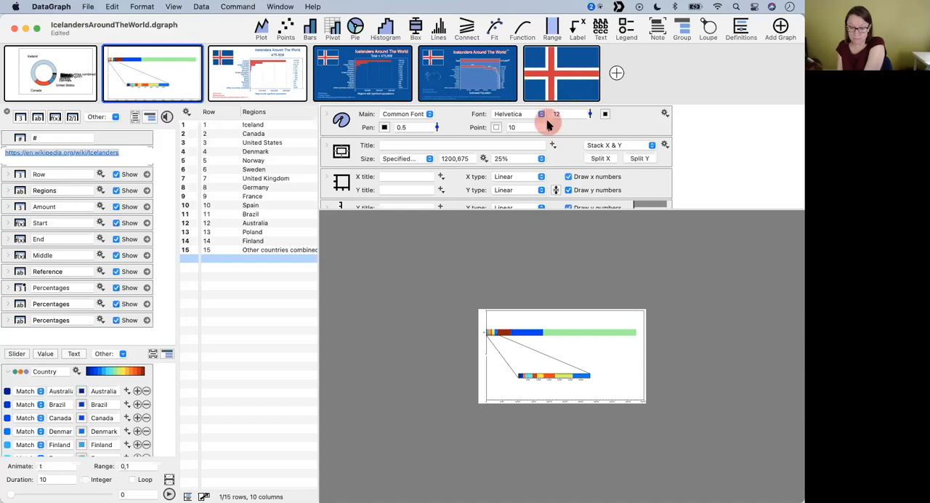
click(590, 114)
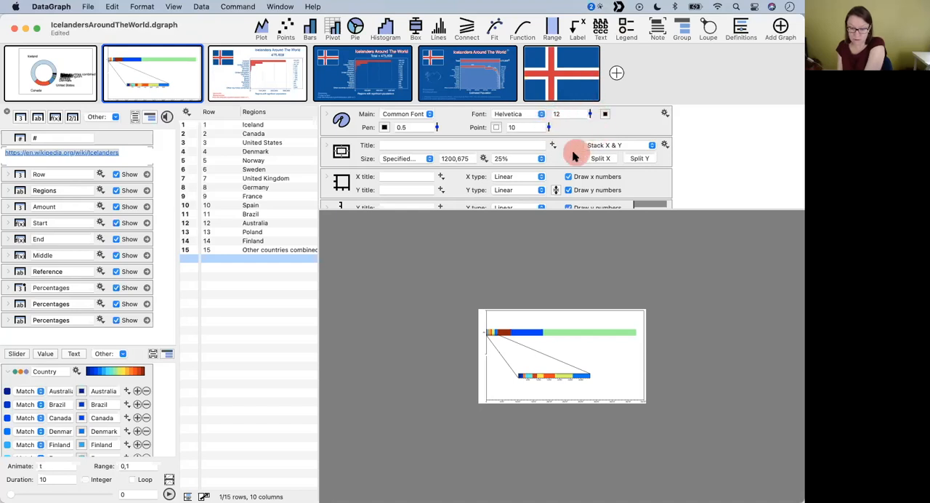
click(542, 159)
click(525, 183)
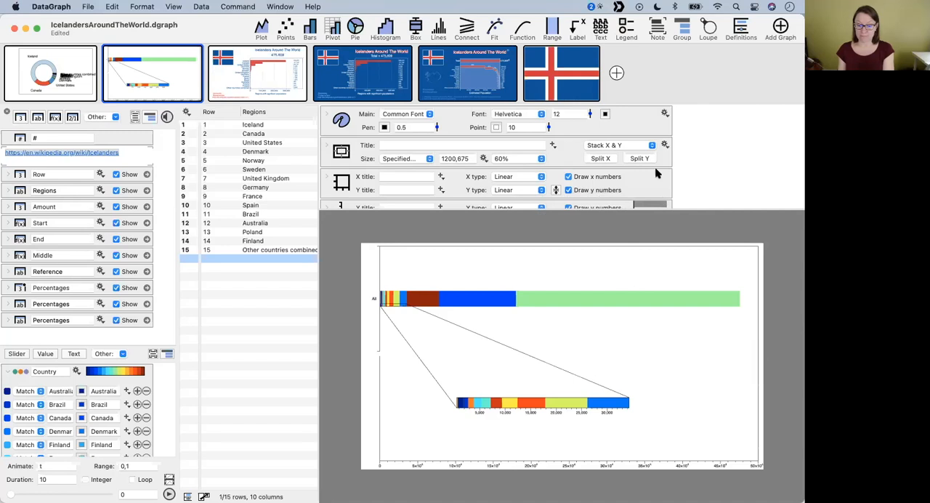
- Examine the stacked bar graph's pivot and magnifier settings and the Amount data they draw on
scroll(629, 165, down, 5)
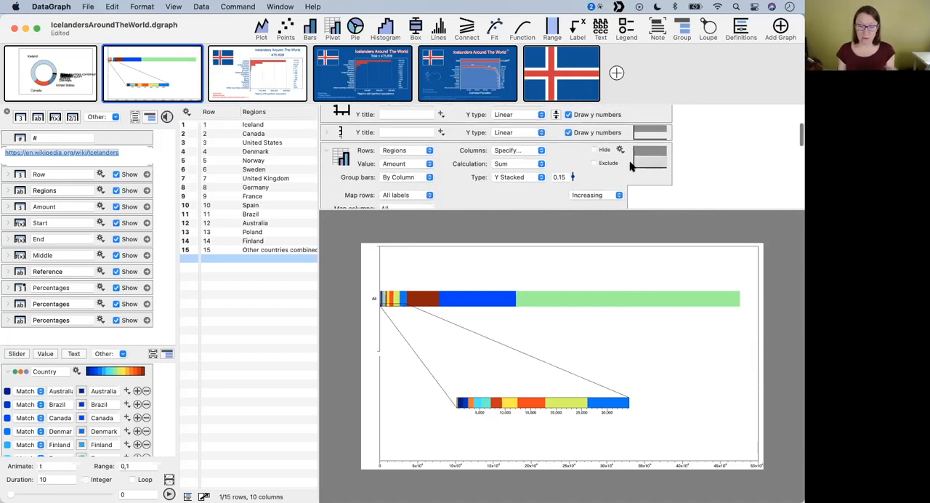
click(457, 166)
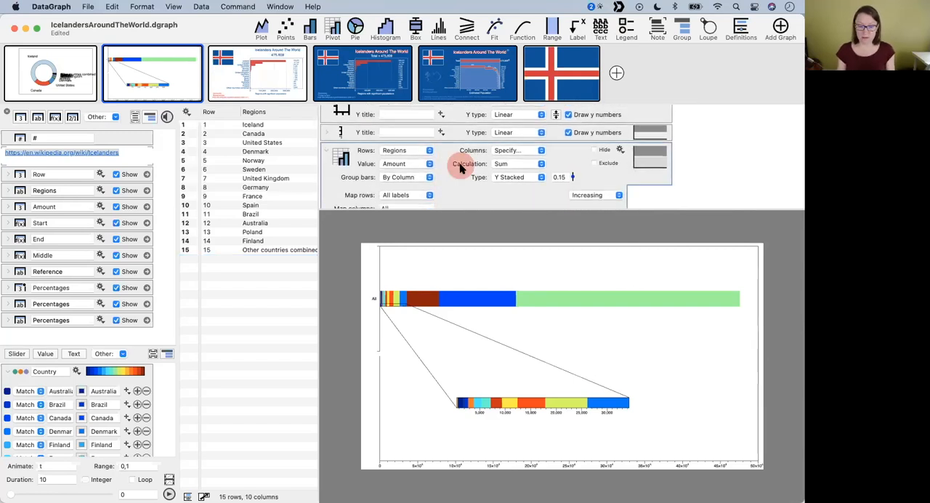
click(324, 151)
scroll(358, 170, down, 1)
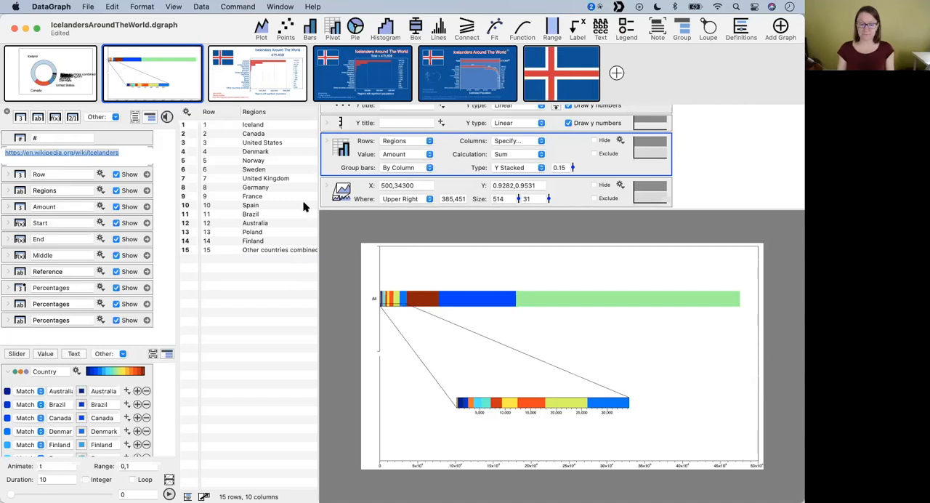
scroll(299, 193, right, 4)
scroll(296, 178, right, 3)
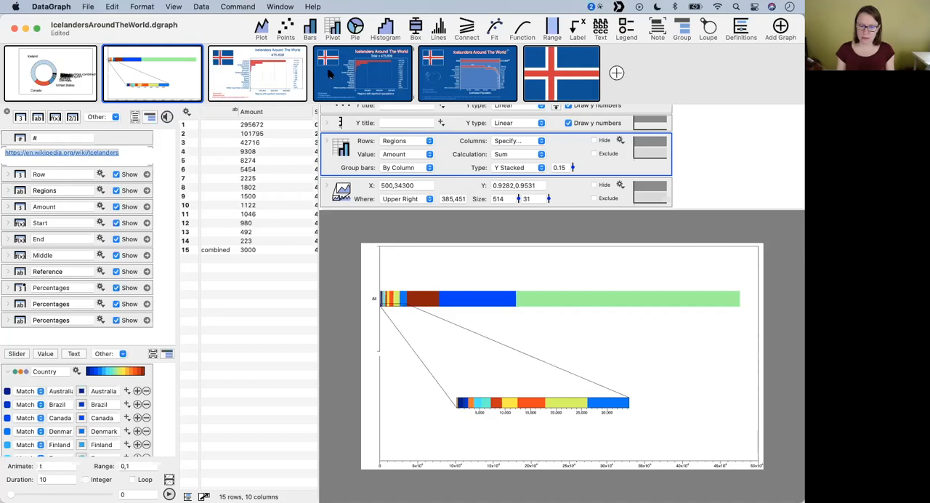
- Add an empty graph after the stacked bar graph and create a pivot chart from the Amount column
click(105, 97)
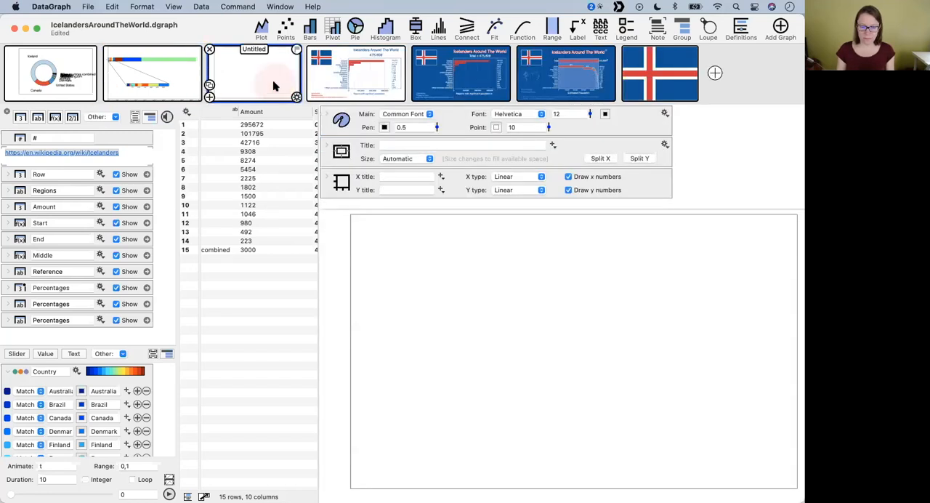
scroll(281, 175, right, 3)
scroll(224, 174, left, 4)
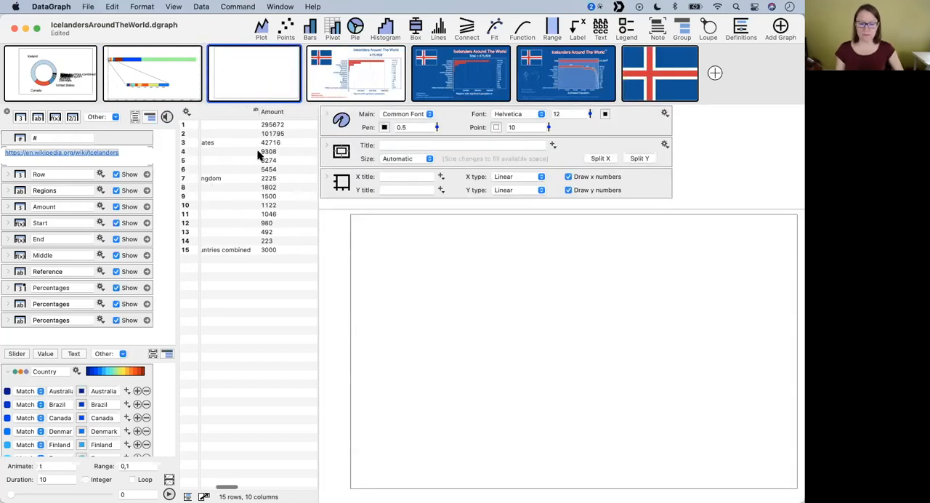
click(277, 111)
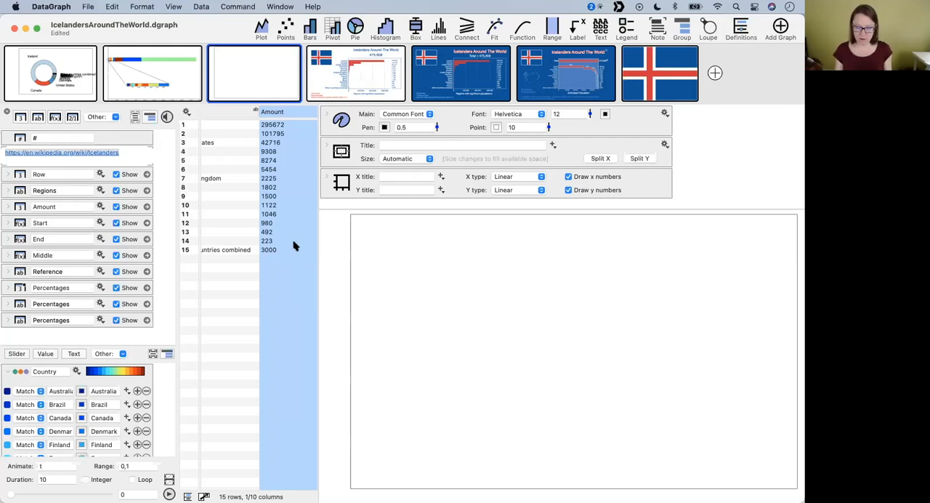
click(331, 29)
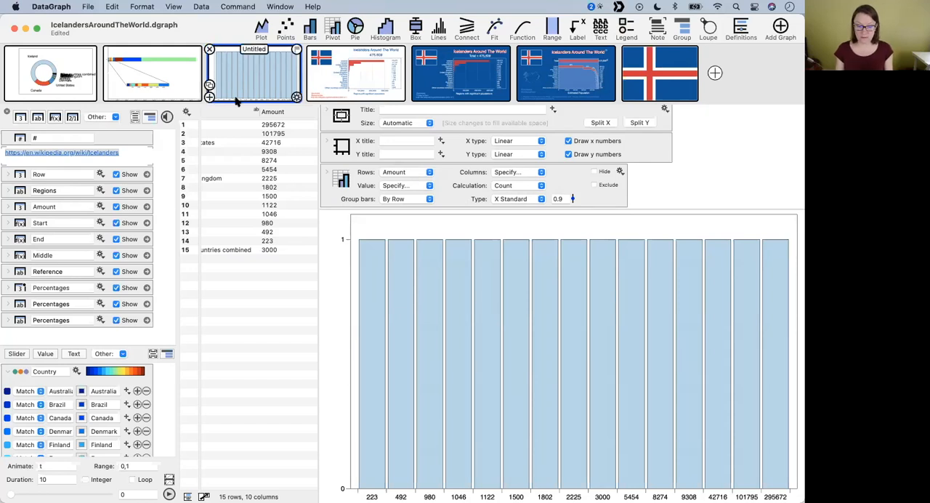
- Check the stacked bar graph's pivot settings, and set the new pivot's value to Amount and its rows to Regions
click(169, 74)
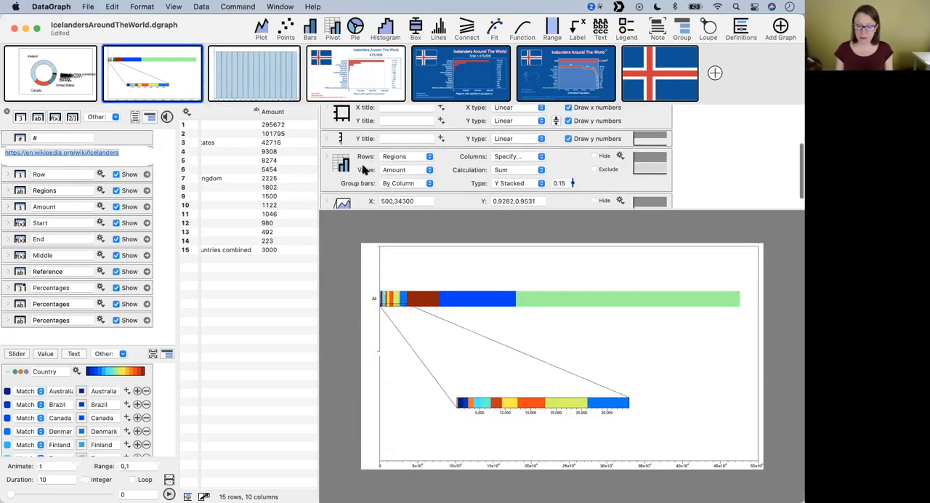
click(364, 173)
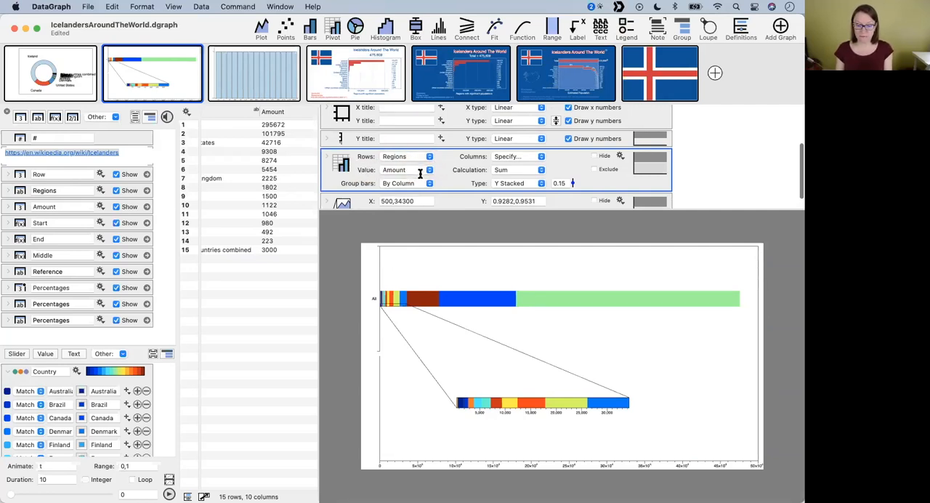
click(253, 73)
scroll(494, 188, down, 3)
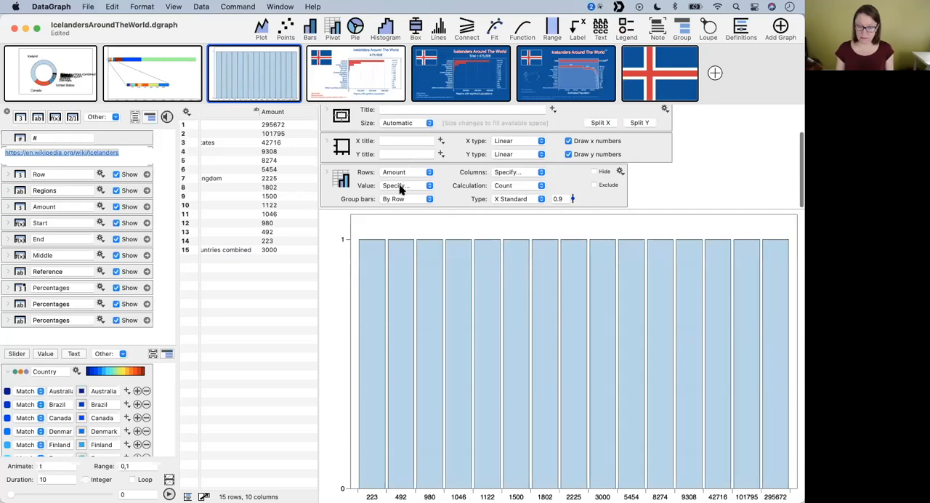
click(400, 188)
click(400, 237)
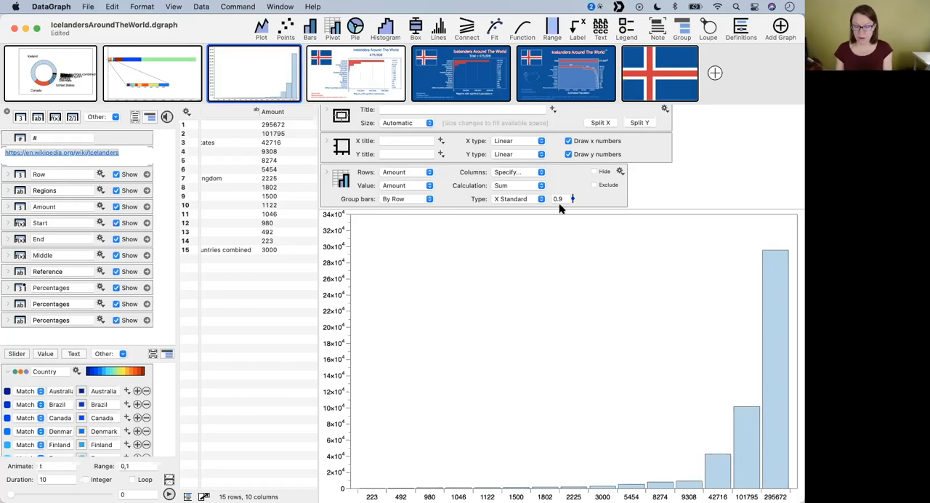
click(403, 175)
click(404, 160)
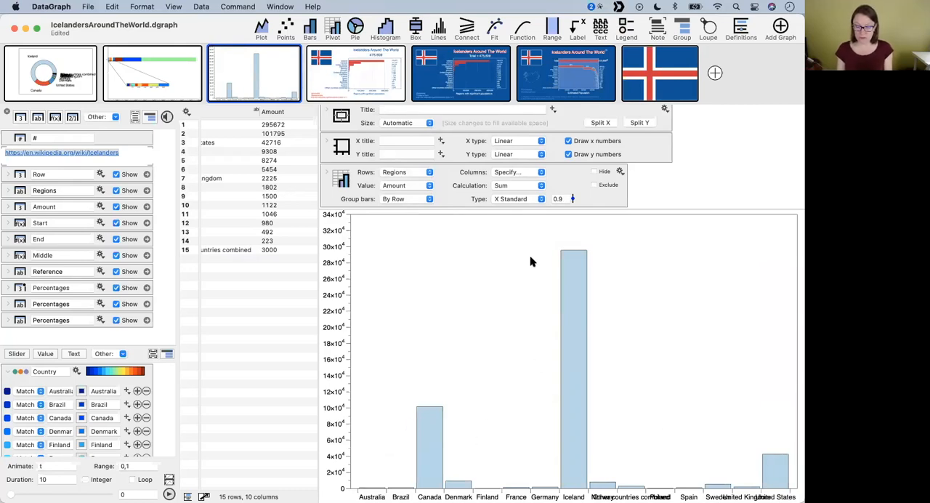
- Sort the new pivot chart's bars in Increasing order
click(327, 172)
click(594, 159)
click(585, 181)
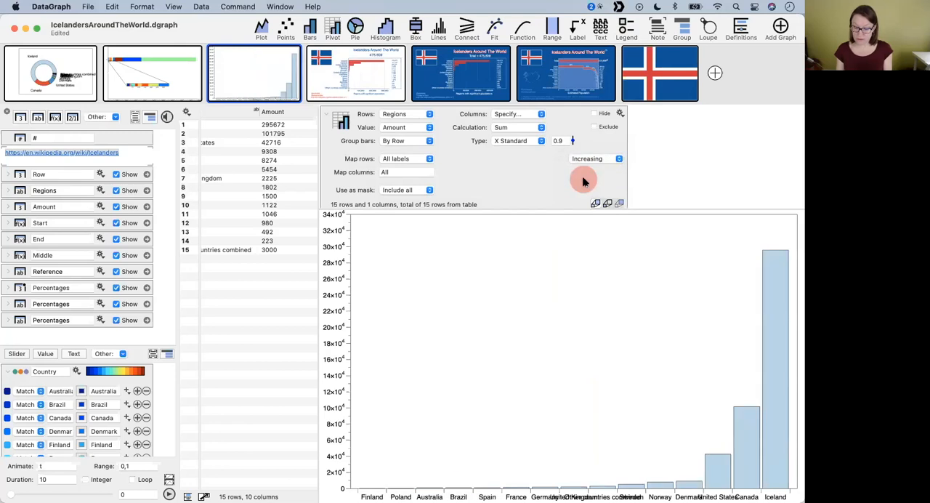
- Set the new pivot chart's type to Y Stacked
scroll(518, 173, up, 2)
scroll(517, 173, down, 1)
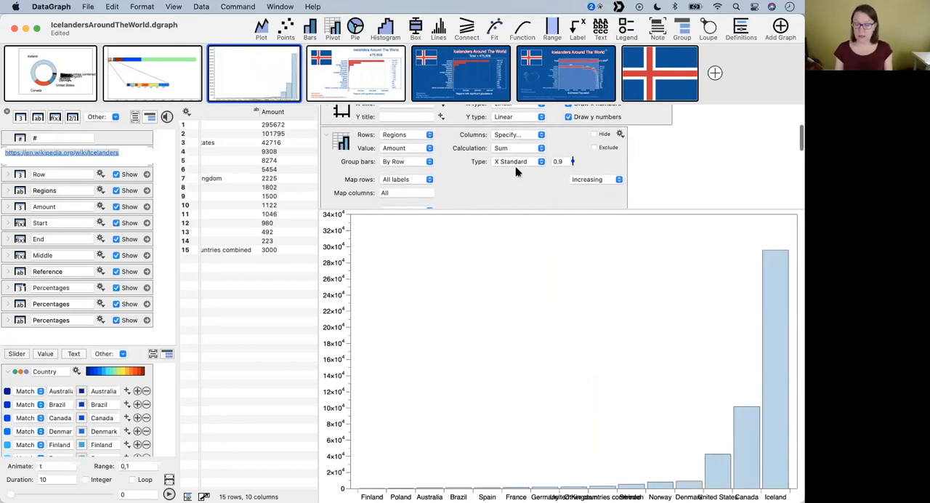
click(521, 164)
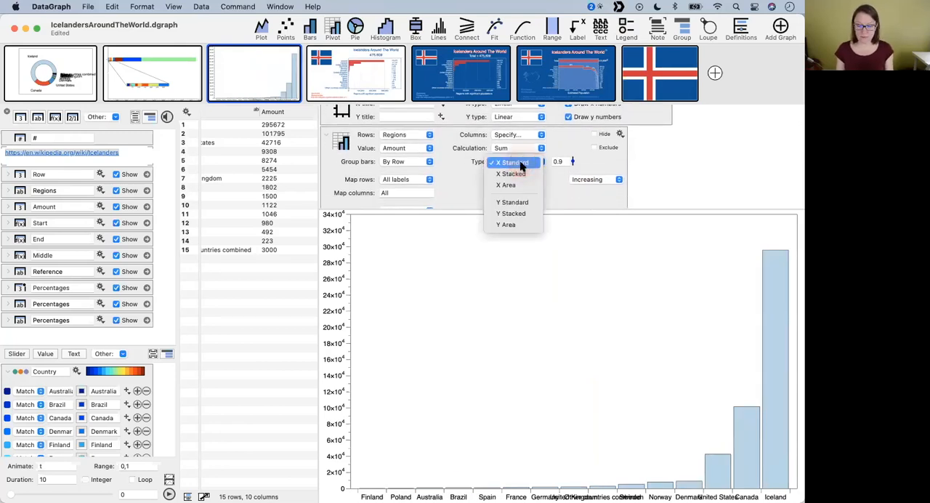
click(516, 214)
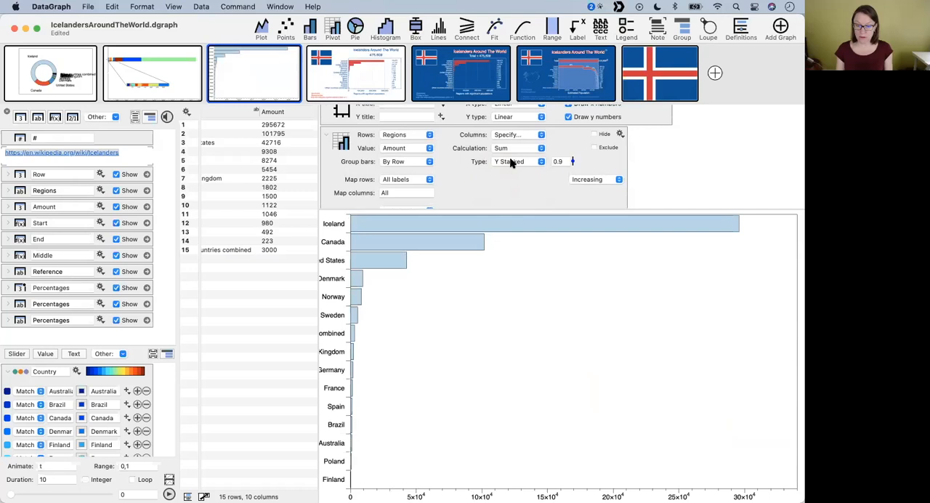
click(513, 163)
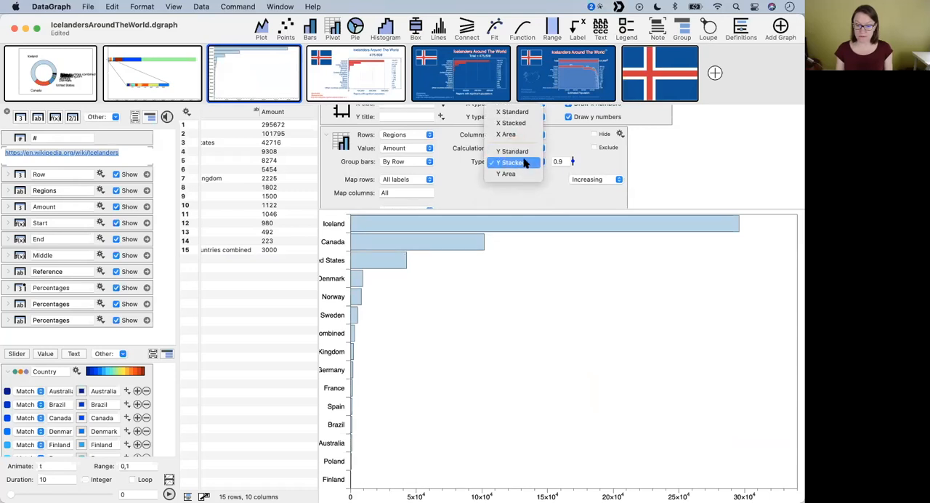
click(525, 163)
- Group the new pivot's bars By Column and reduce the bar width to 0.1
click(411, 163)
click(482, 183)
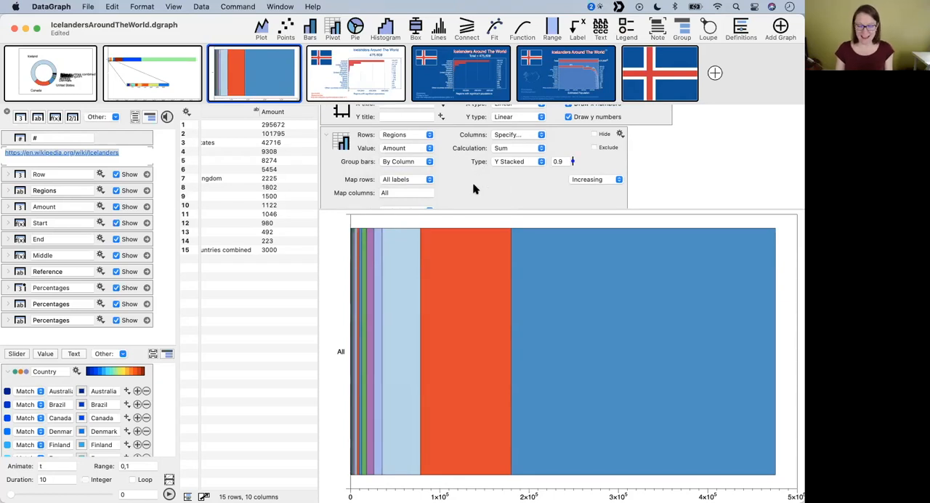
click(572, 161)
drag(573, 162, 574, 201)
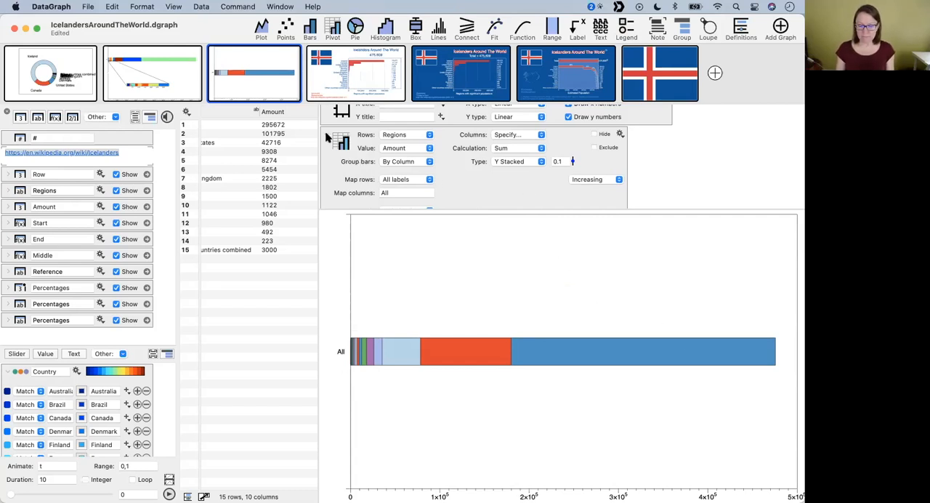
scroll(326, 138, up, 3)
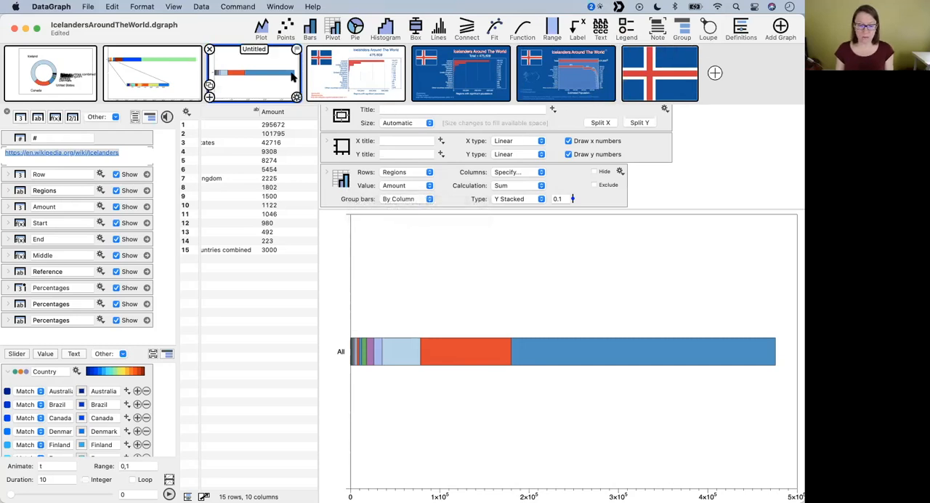
- Add a magnification covering the smallest segments of the stacked bar, X from -1400 to 33500 and Y from 0.9457 to 1.0468
click(239, 7)
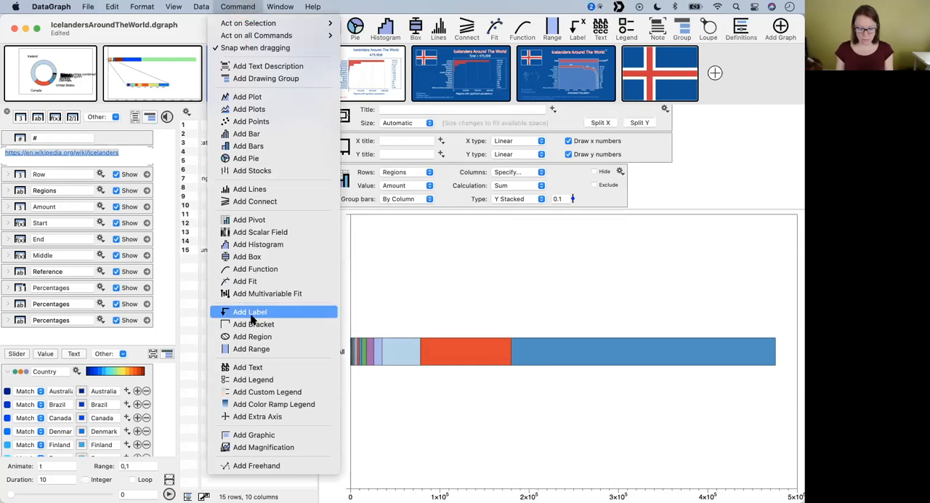
click(247, 450)
drag(774, 227, 690, 408)
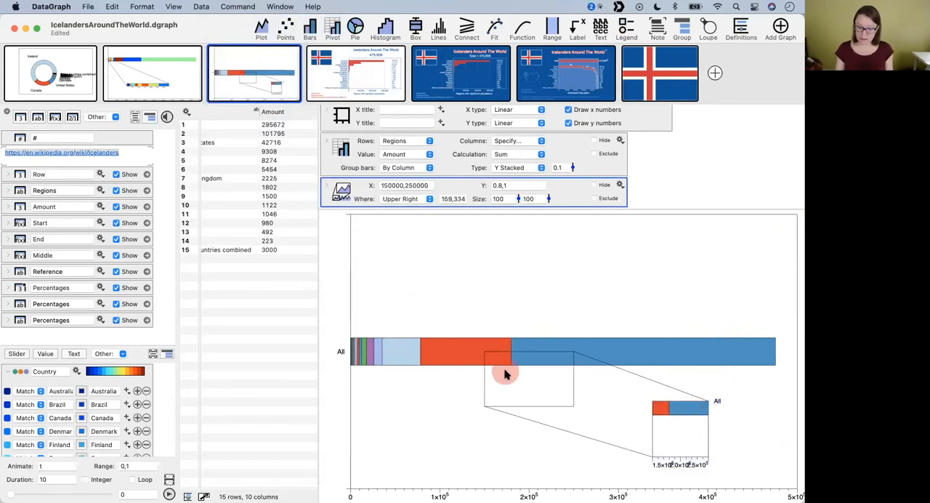
drag(506, 406, 346, 355)
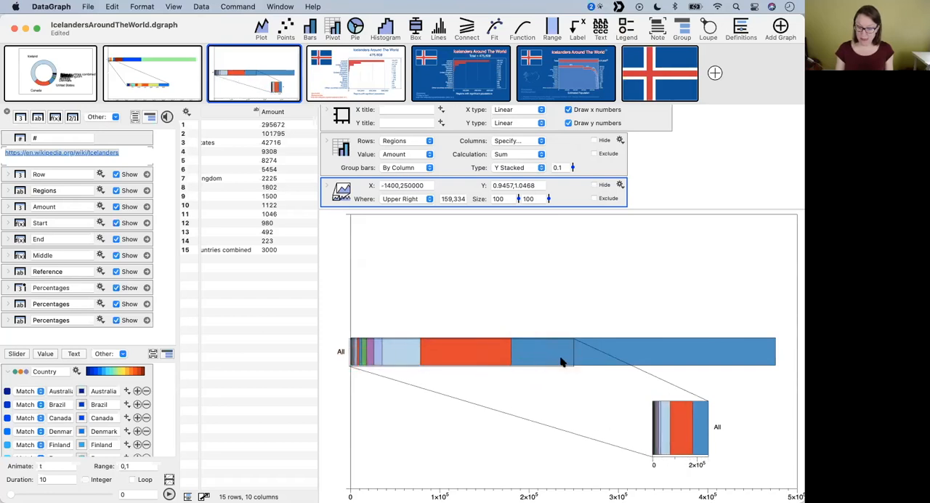
drag(573, 361, 380, 355)
- Widen the magnified inset to 503 and reposition it below the bar at offset 184,357
click(598, 458)
drag(652, 445, 426, 432)
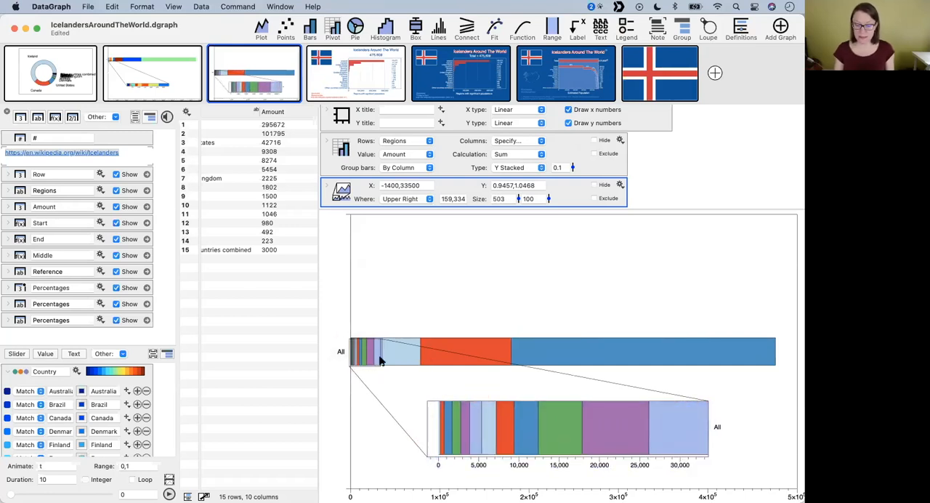
drag(637, 443, 622, 458)
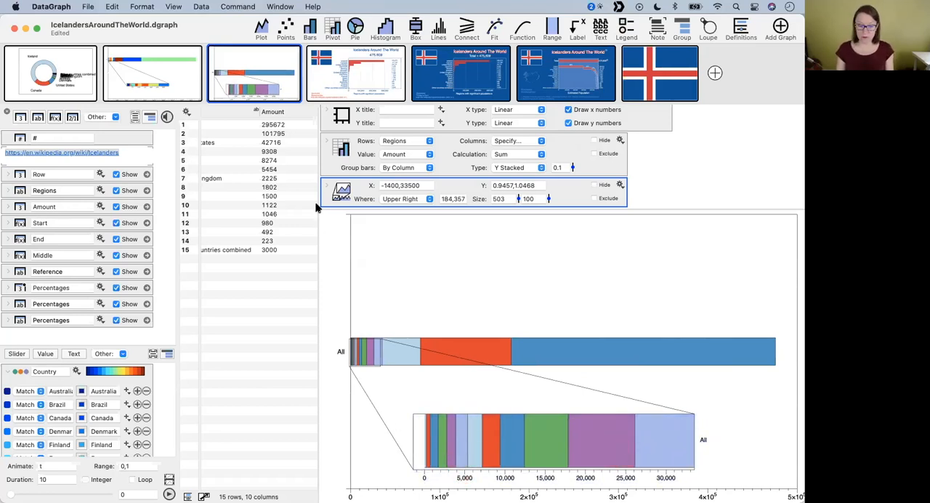
- In the original stacked bar graph, move the magnified inset to offset 470,388
click(183, 76)
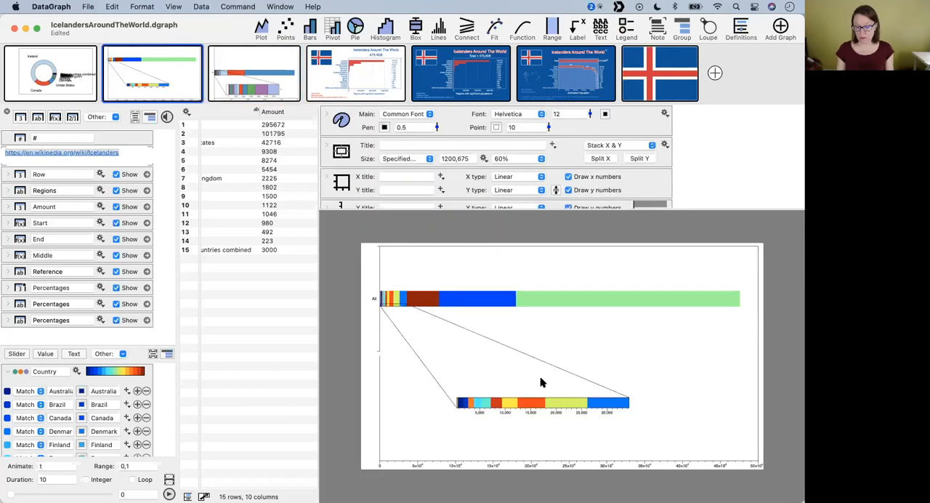
drag(540, 383, 503, 361)
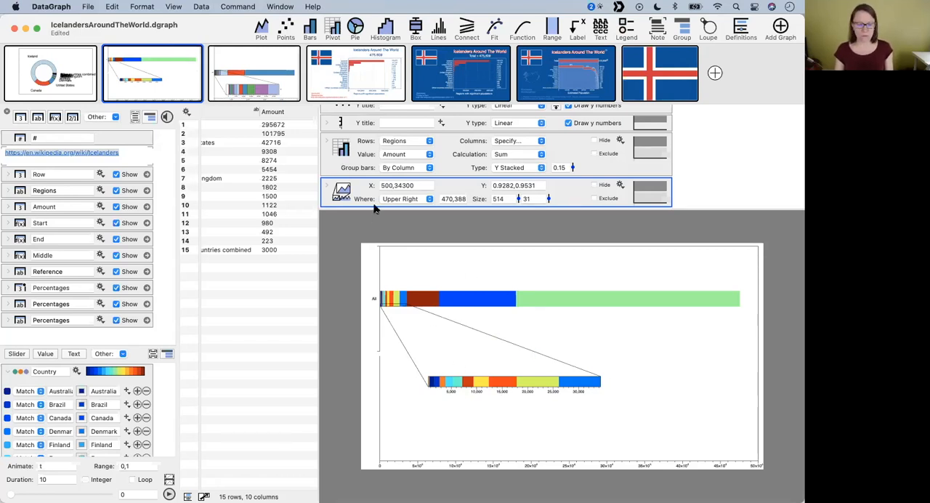
mouse_move(263, 78)
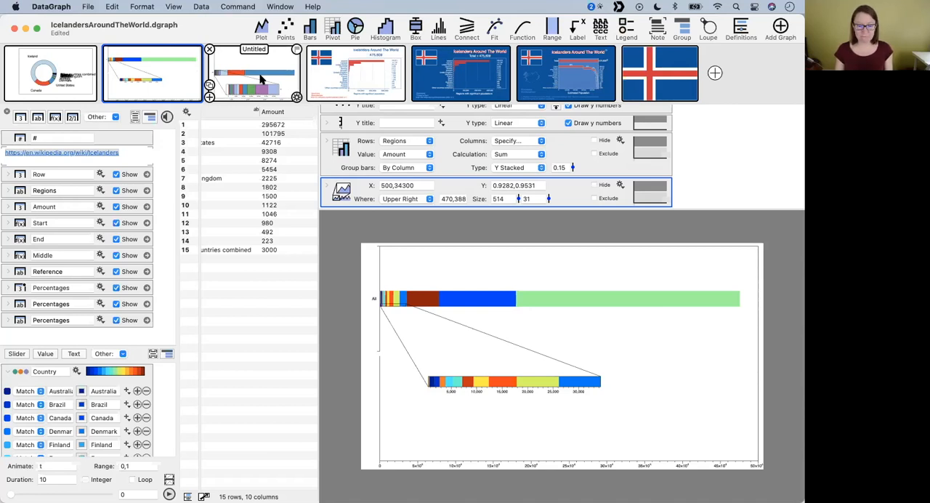
- Open the white-background Icelanders Around The World graph, enlarge its settings area, and check which columns its pivot uses for rows and value
mouse_move(352, 83)
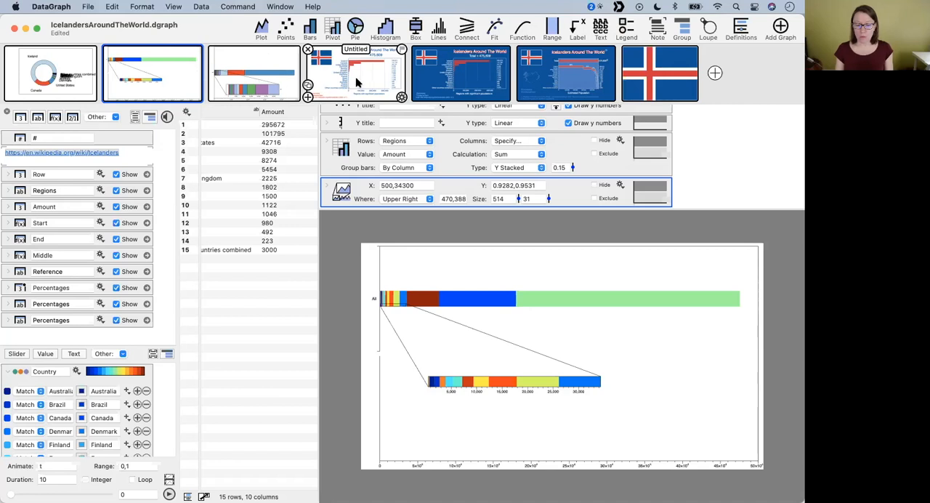
click(380, 74)
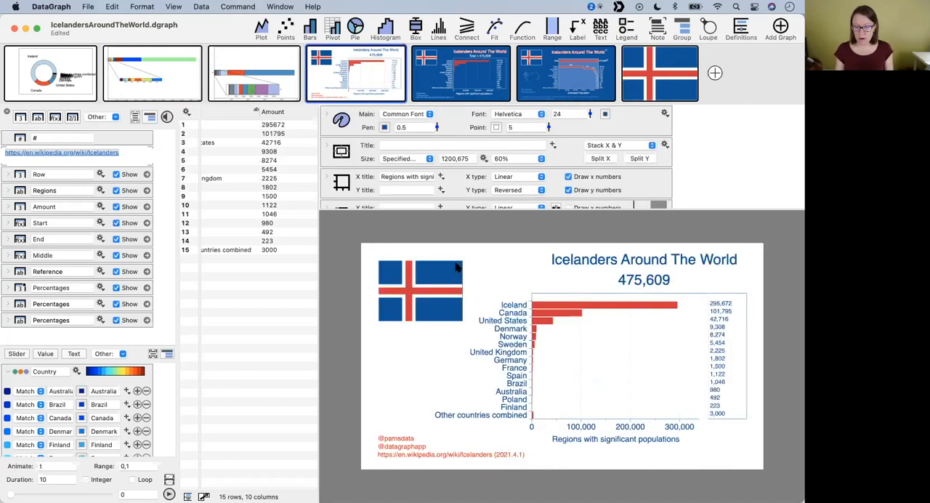
drag(437, 209, 397, 273)
scroll(458, 191, down, 4)
click(362, 179)
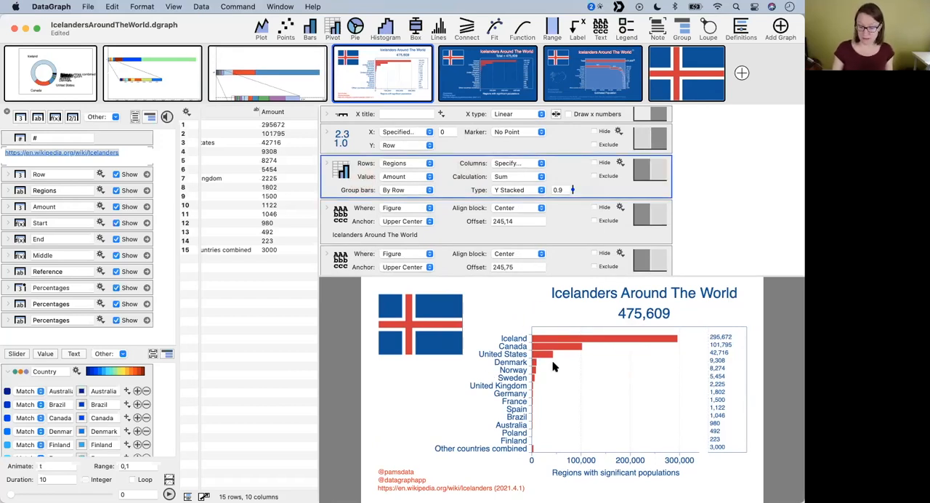
click(392, 164)
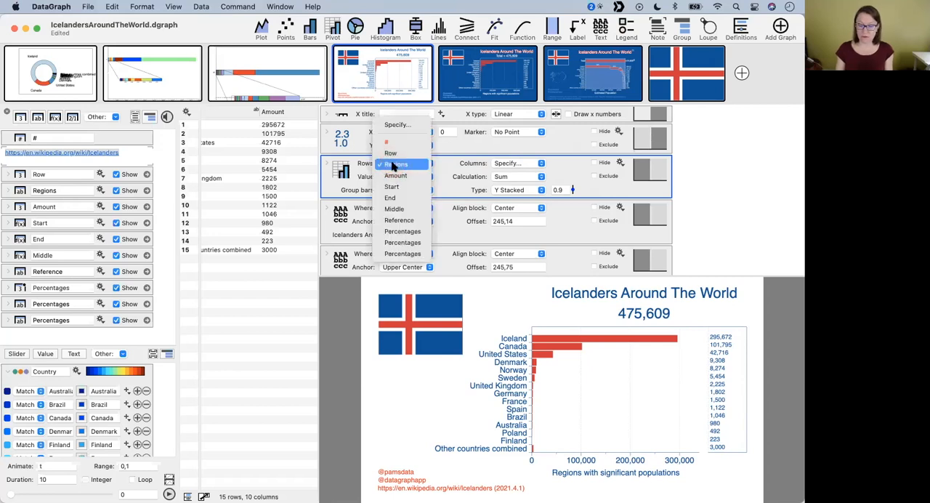
click(361, 172)
click(411, 178)
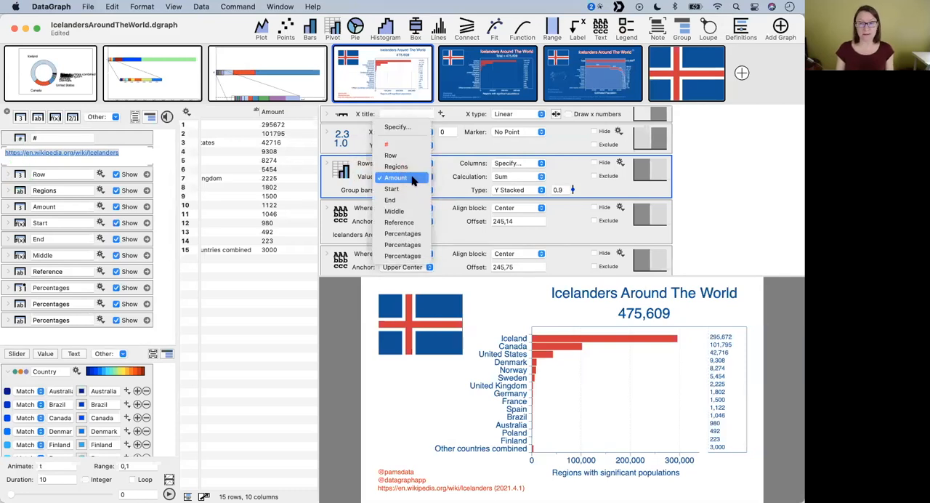
click(309, 176)
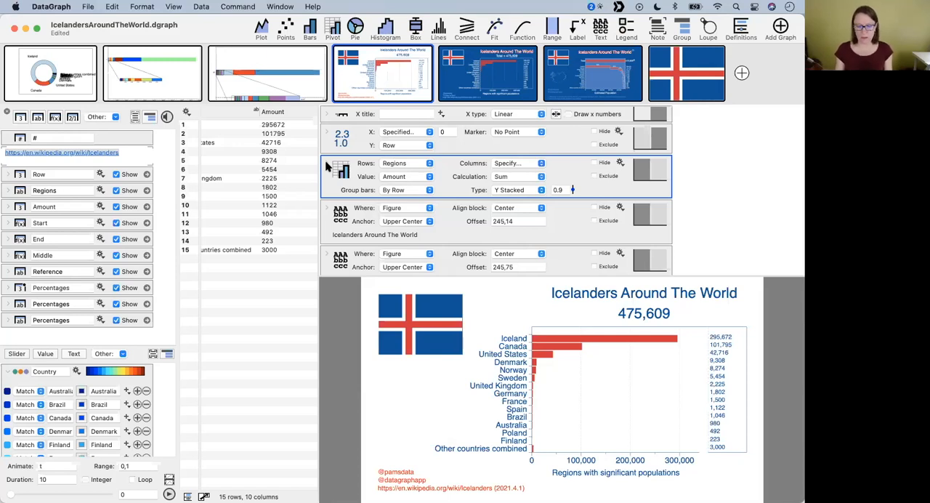
- Expand the pivot's details and examine its row mapping, value table, and fill and line settings alongside the data columns
click(326, 167)
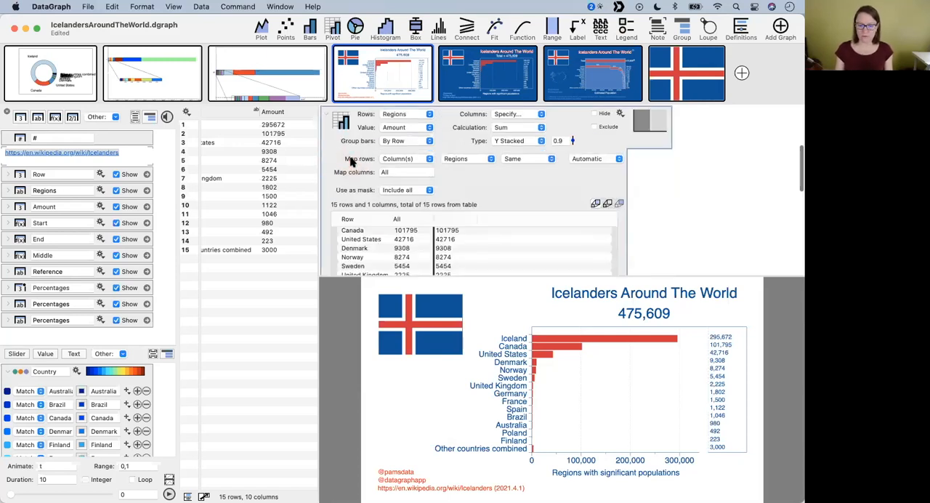
scroll(349, 161, down, 3)
scroll(350, 161, down, 1)
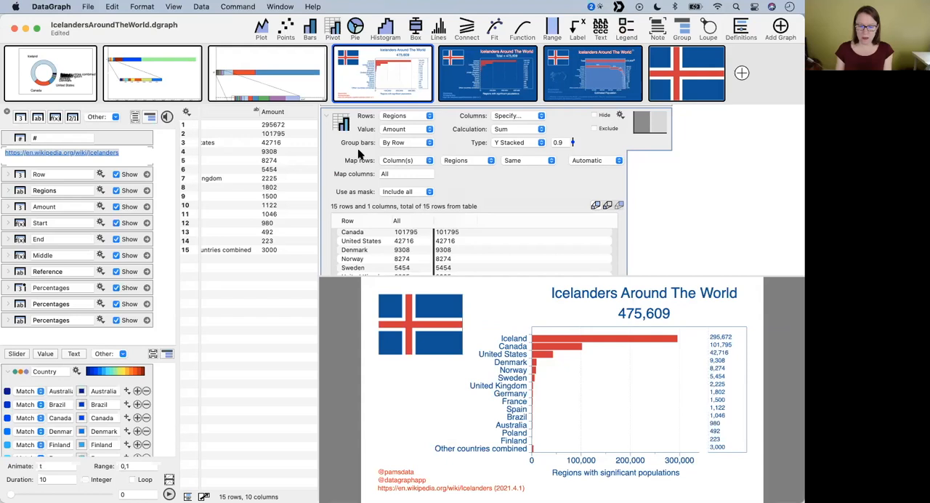
scroll(443, 249, down, 5)
scroll(444, 249, up, 5)
scroll(444, 249, up, 2)
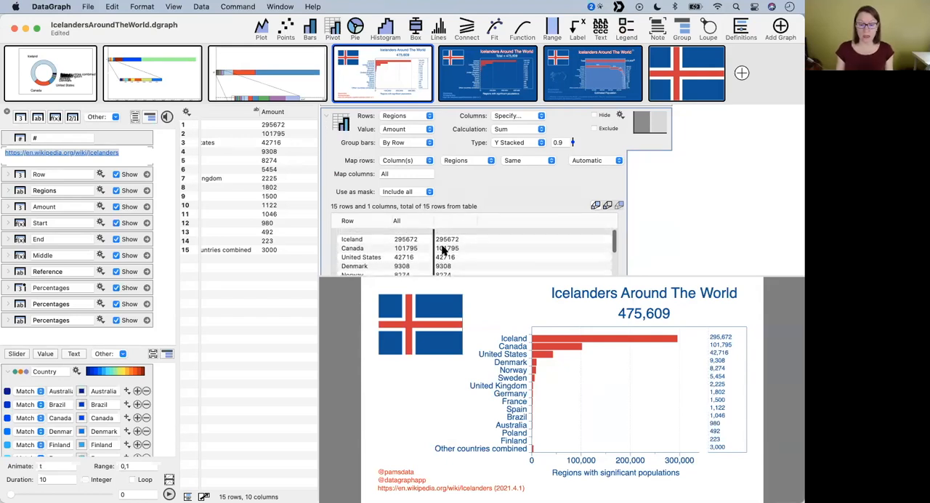
scroll(480, 189, down, 3)
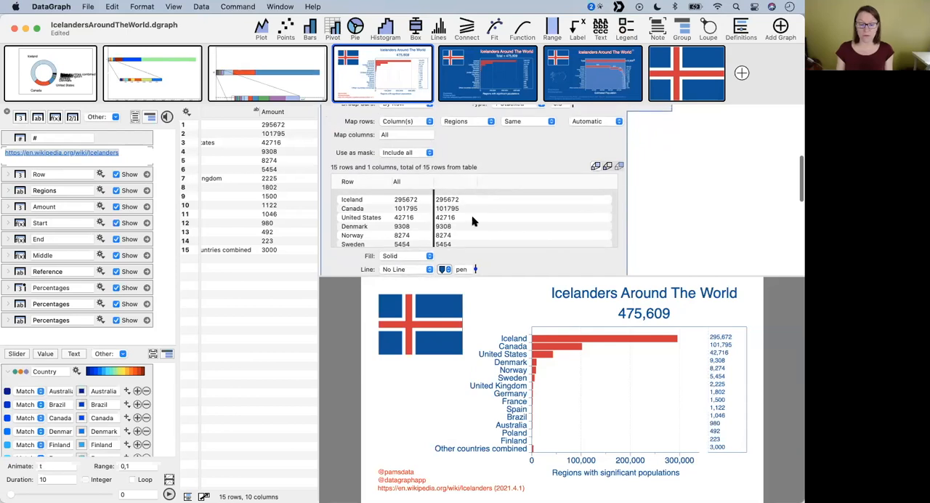
scroll(472, 218, down, 5)
scroll(472, 218, up, 5)
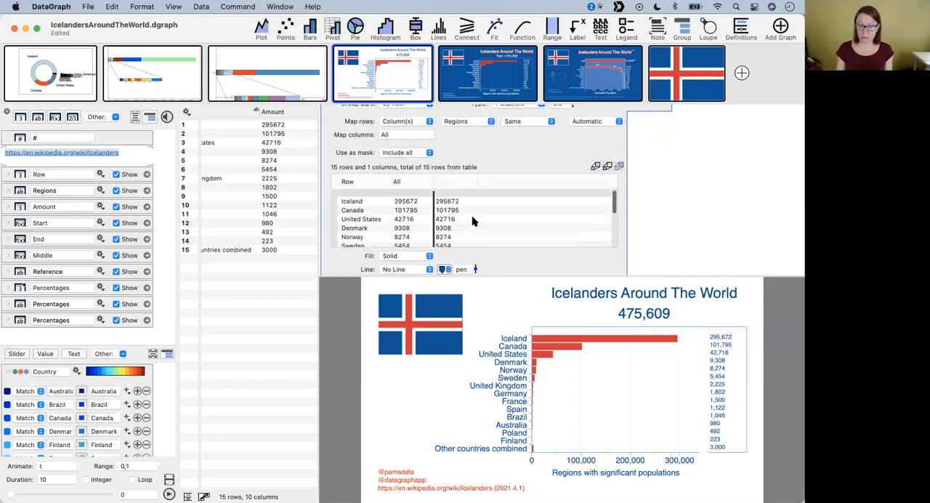
scroll(505, 149, up, 3)
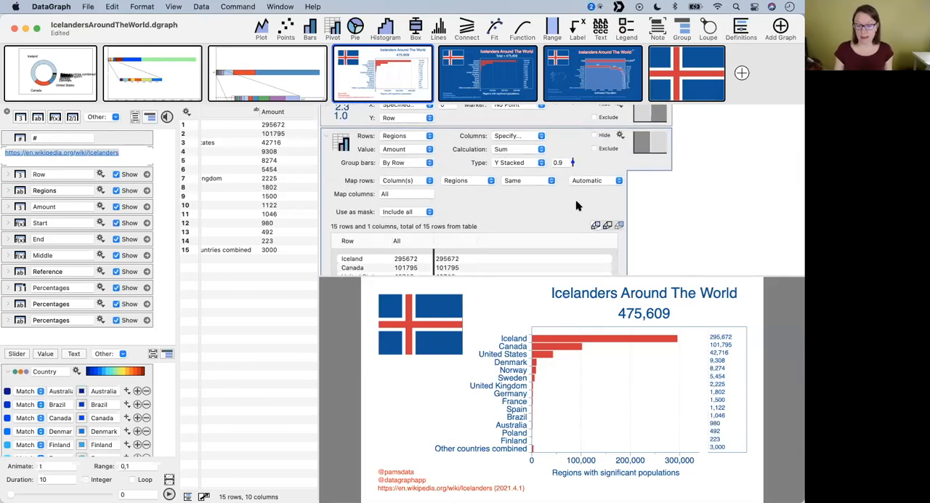
scroll(564, 214, down, 4)
scroll(457, 193, up, 1)
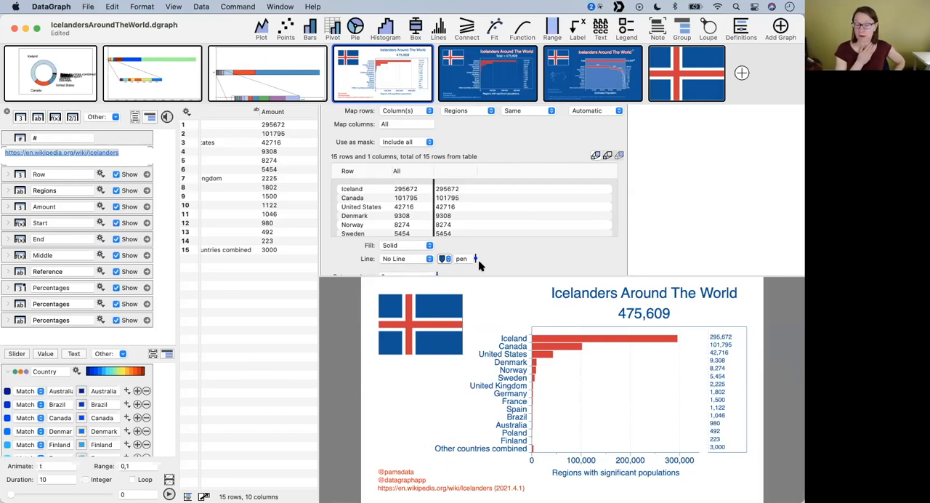
scroll(503, 129, up, 3)
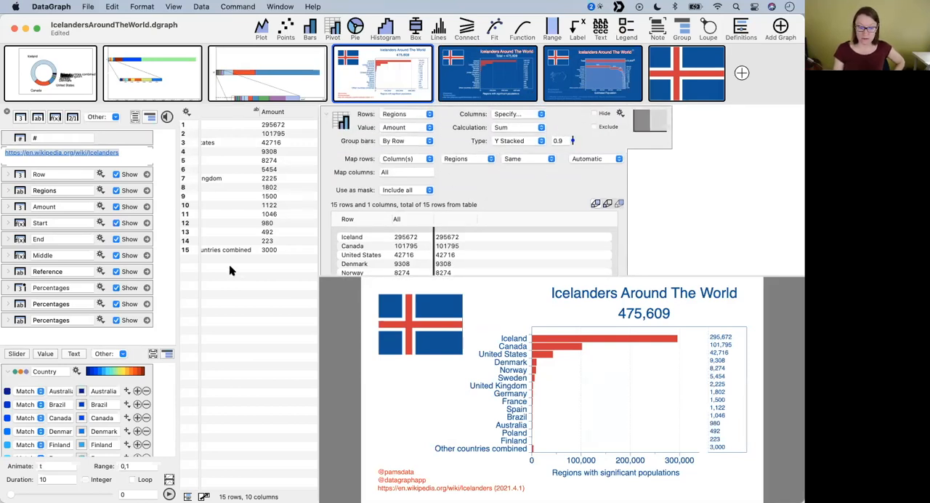
scroll(266, 222, left, 5)
scroll(276, 226, right, 5)
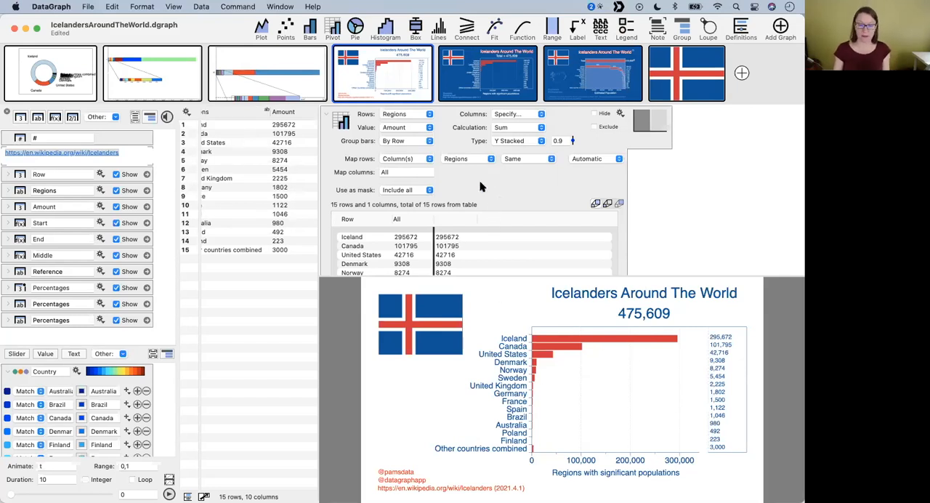
- Shrink the settings area and compare the ring chart, the original stacked bar graph and the white-background bar graph
mouse_move(375, 76)
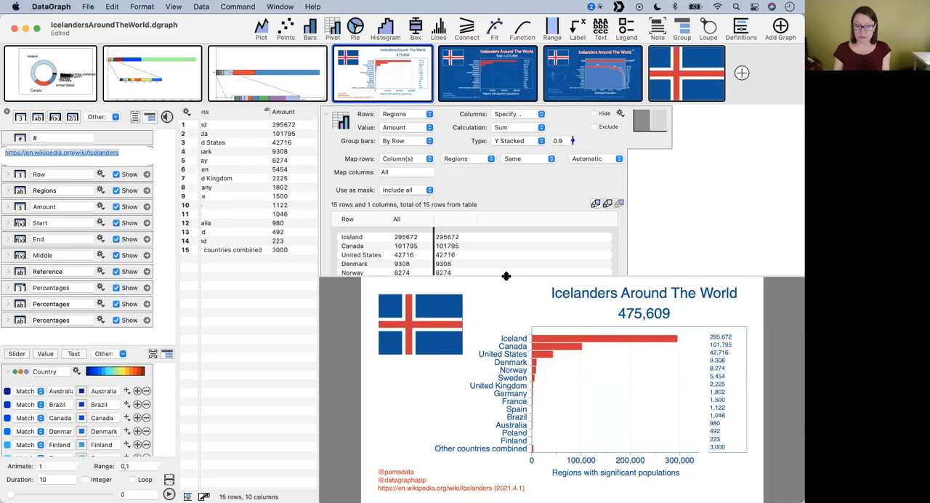
drag(505, 276, 500, 209)
mouse_move(309, 76)
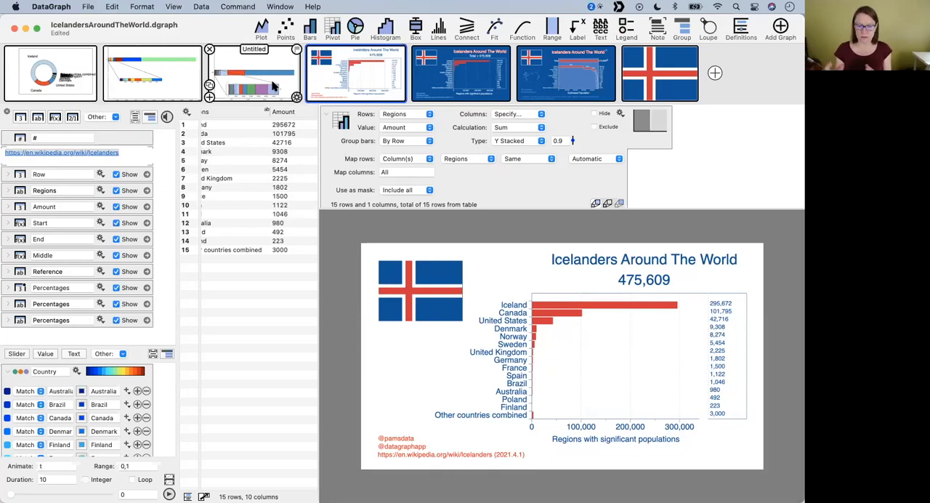
click(56, 72)
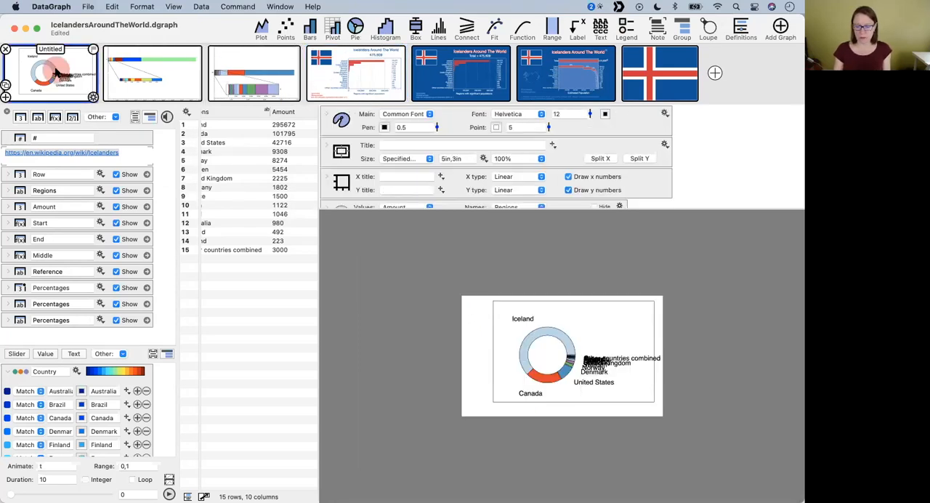
click(149, 72)
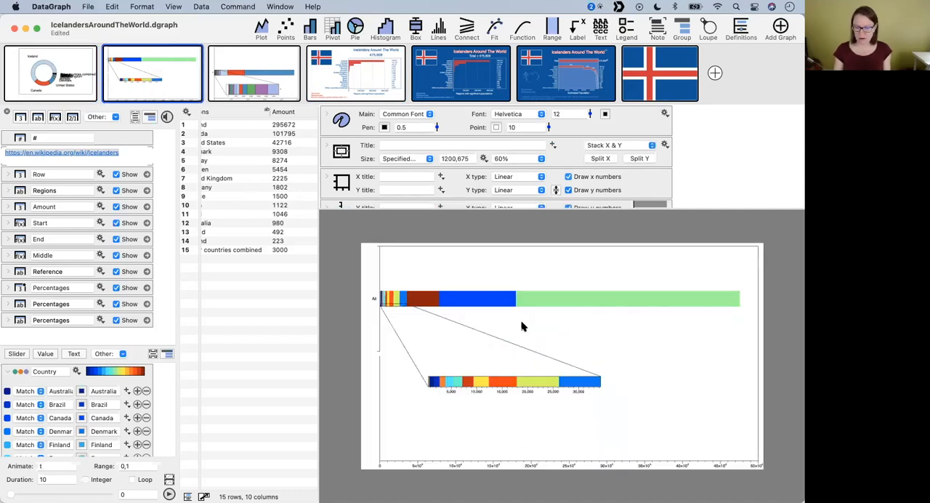
click(381, 74)
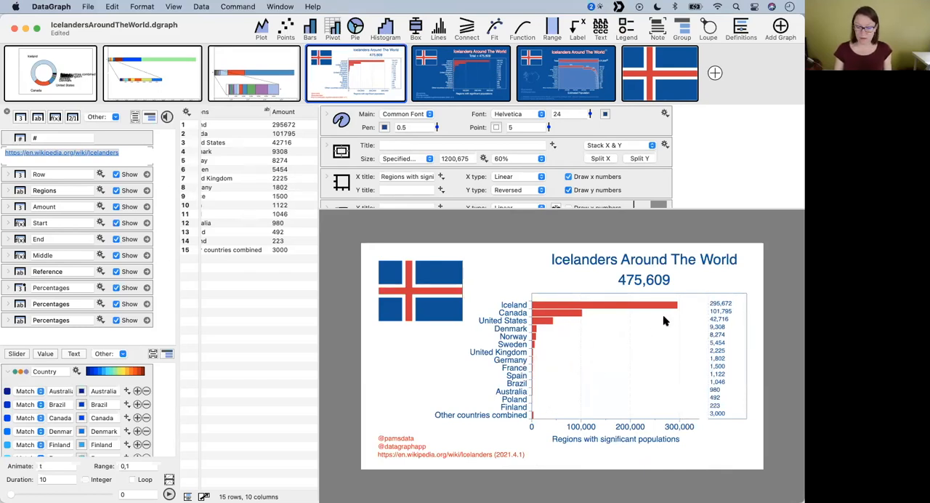
- Examine the white-background graph's flag graphic settings and the pen and font colours in its style settings
click(428, 278)
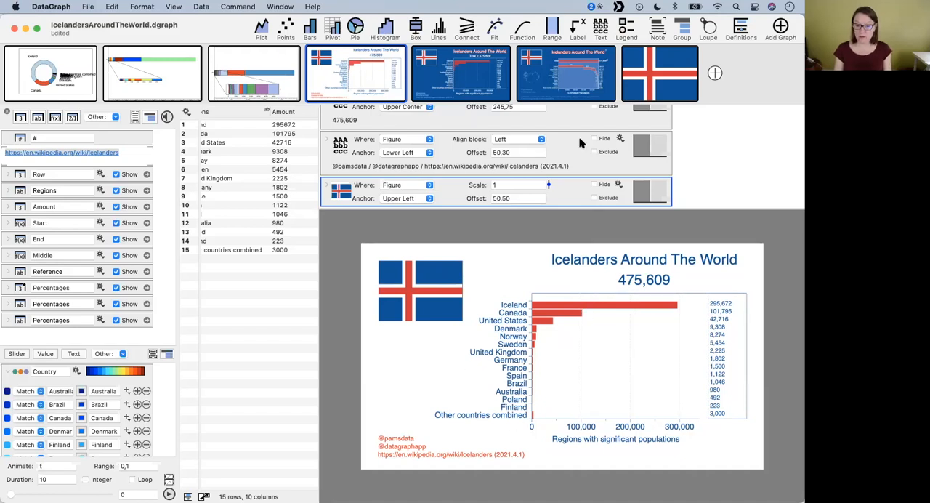
scroll(587, 143, up, 5)
scroll(580, 139, up, 6)
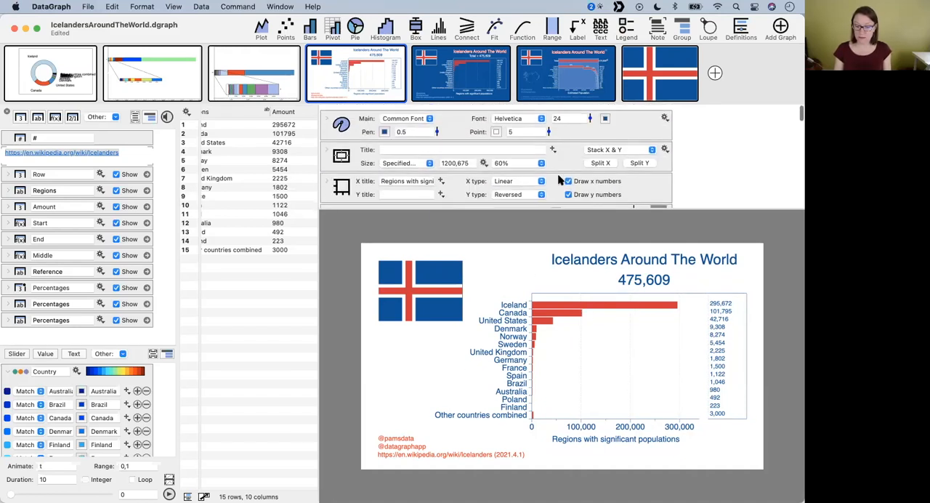
click(385, 128)
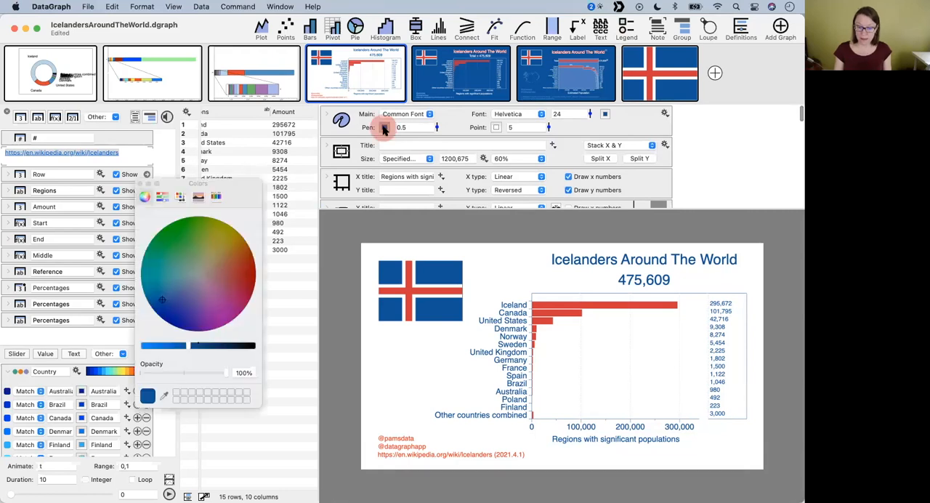
click(606, 115)
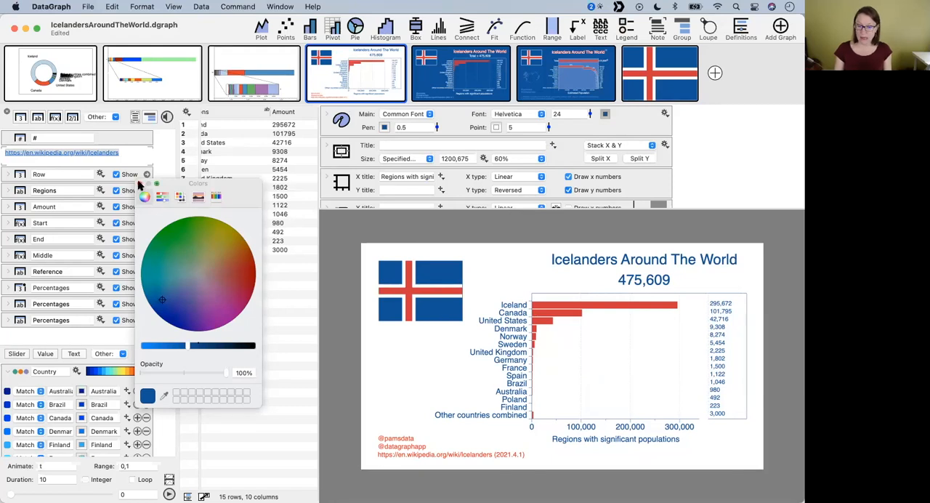
click(141, 183)
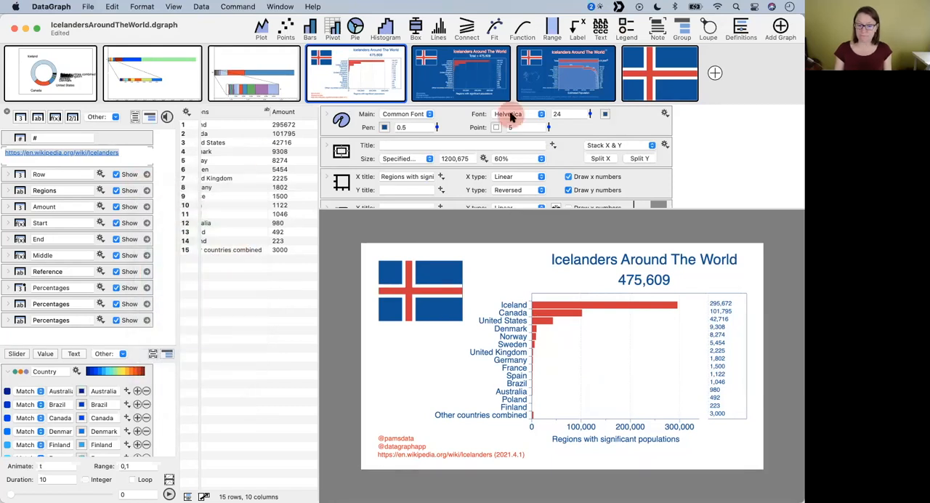
- Open the blue-background bar graph, hide the column definitions, and check its background colour and main font colour
click(477, 82)
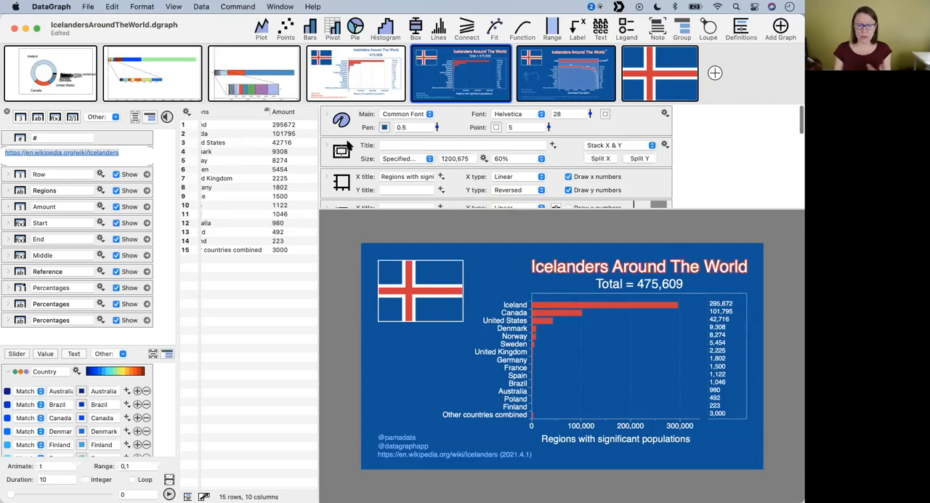
scroll(326, 146, down, 2)
scroll(326, 146, down, 3)
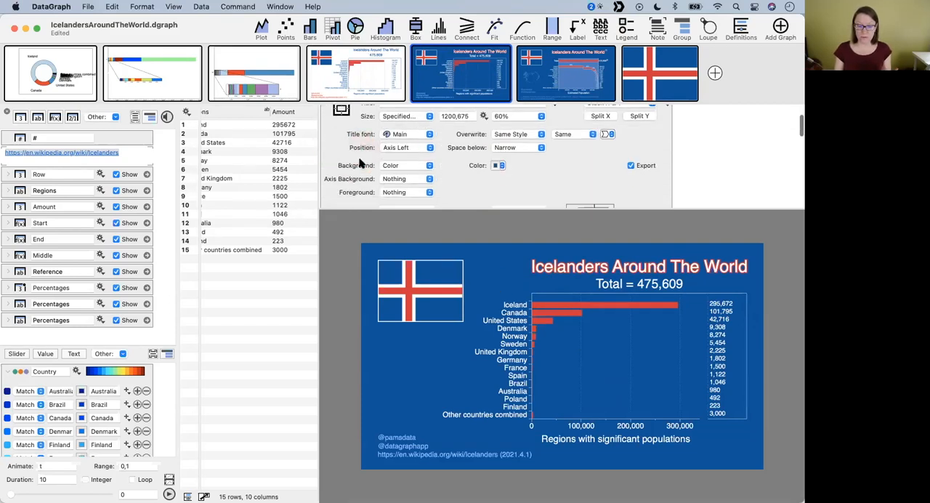
click(6, 115)
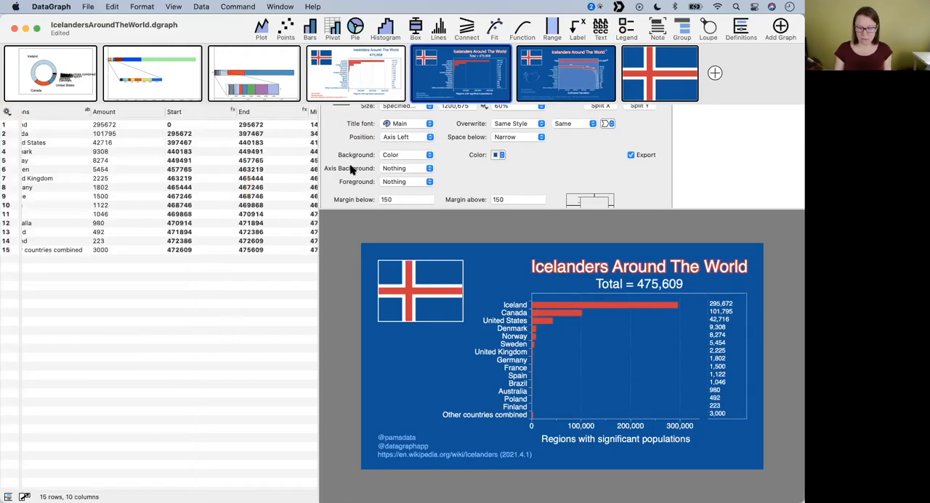
scroll(350, 169, up, 5)
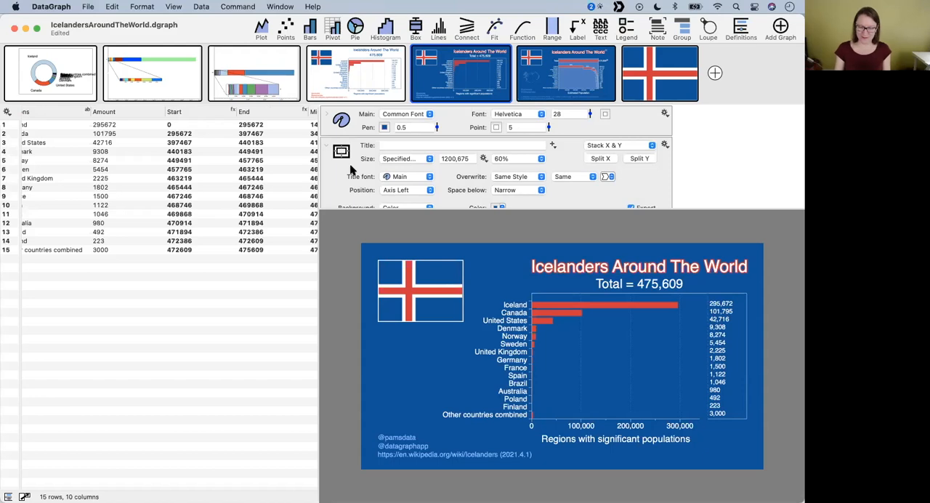
scroll(350, 169, down, 2)
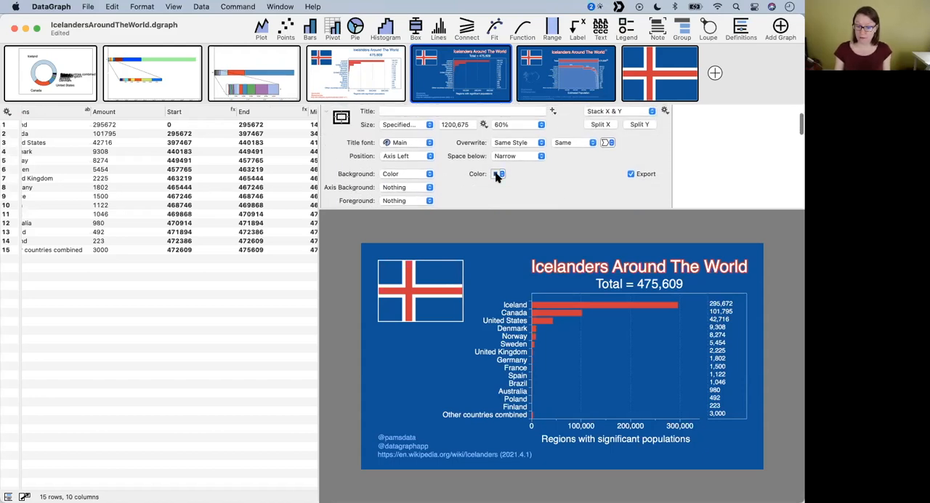
scroll(497, 177, up, 2)
click(605, 115)
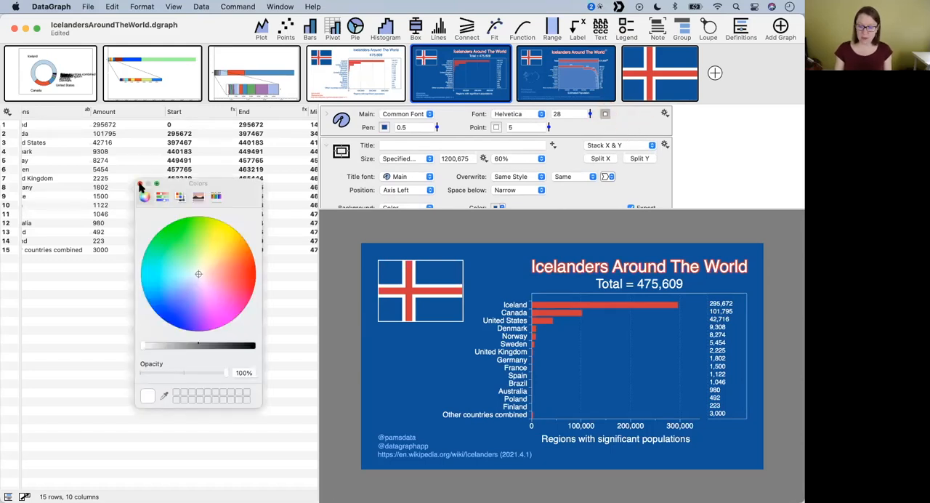
click(141, 187)
mouse_move(436, 90)
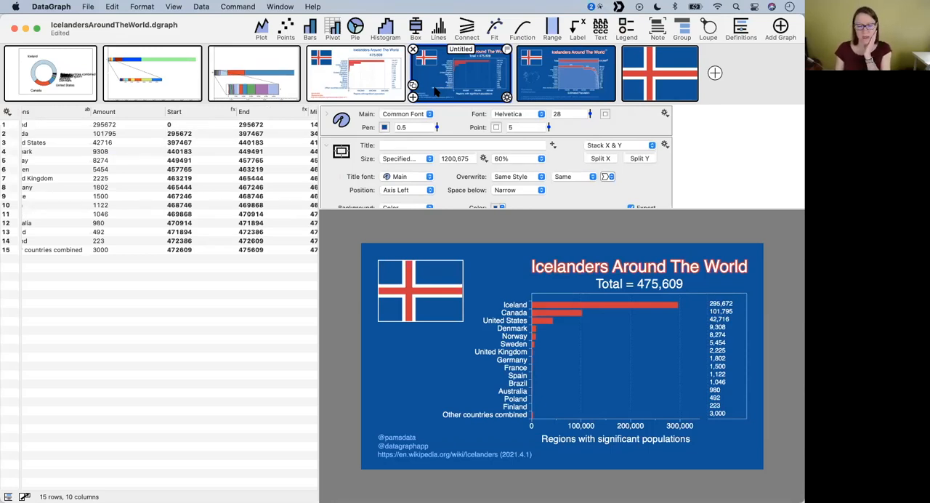
- Open the blue graph with the Total bar and cascading bars, and check the settings of its bars against the data columns
click(561, 75)
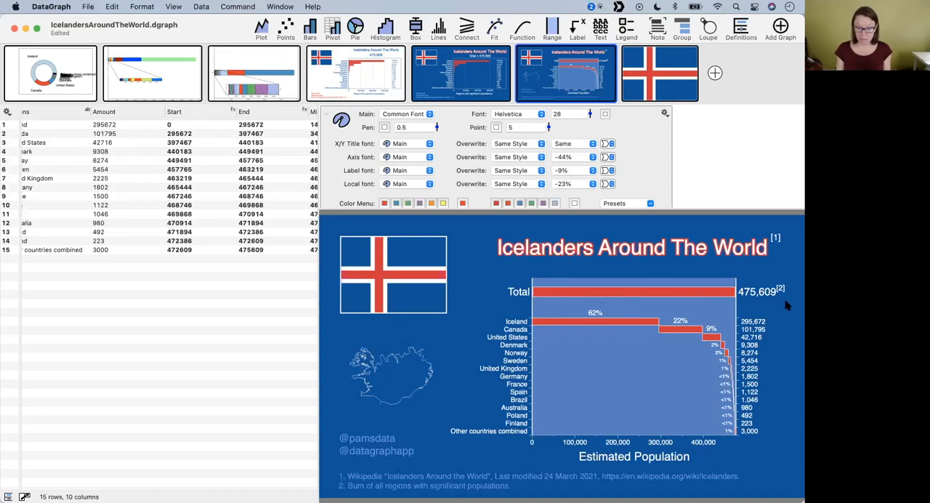
click(726, 296)
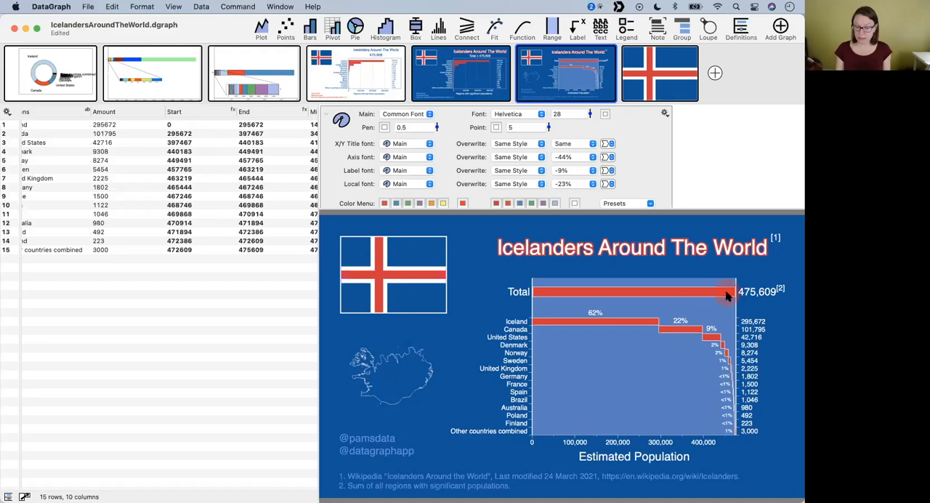
click(682, 330)
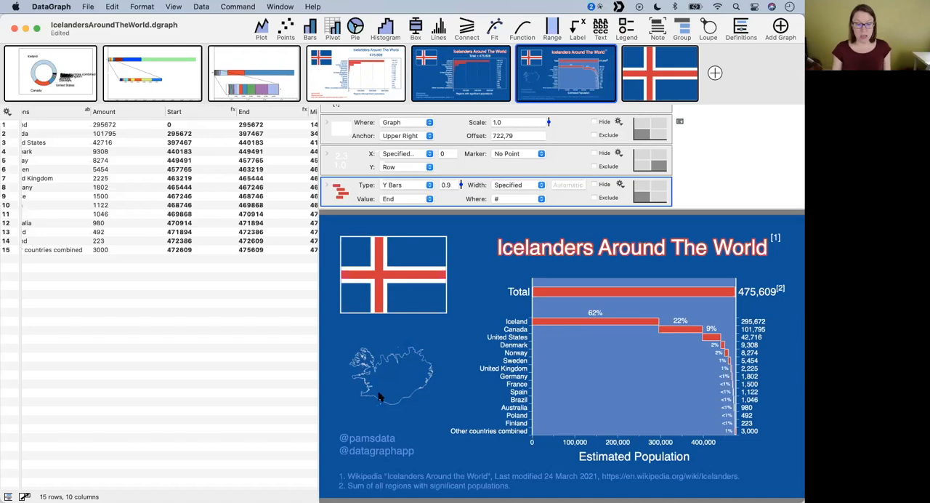
scroll(243, 276, left, 3)
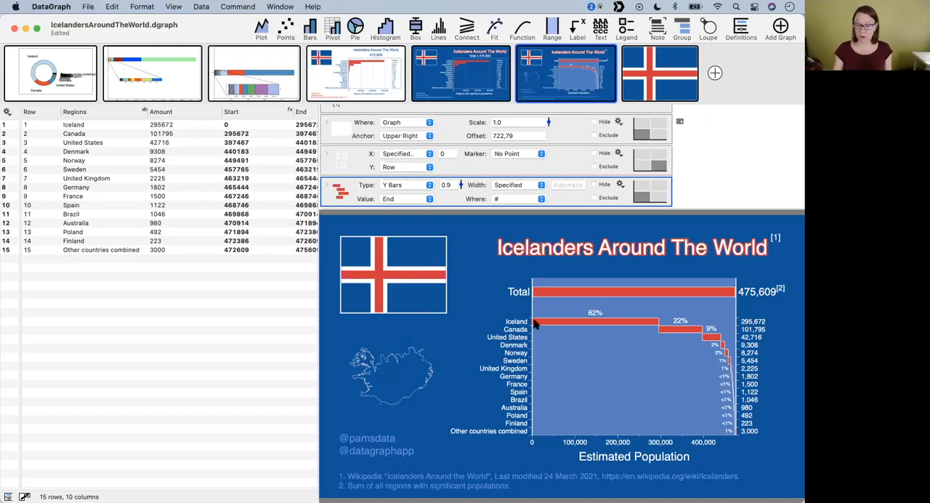
- Show the Start column's definition, widen the data area, and examine its formula alongside the Amount column
click(234, 322)
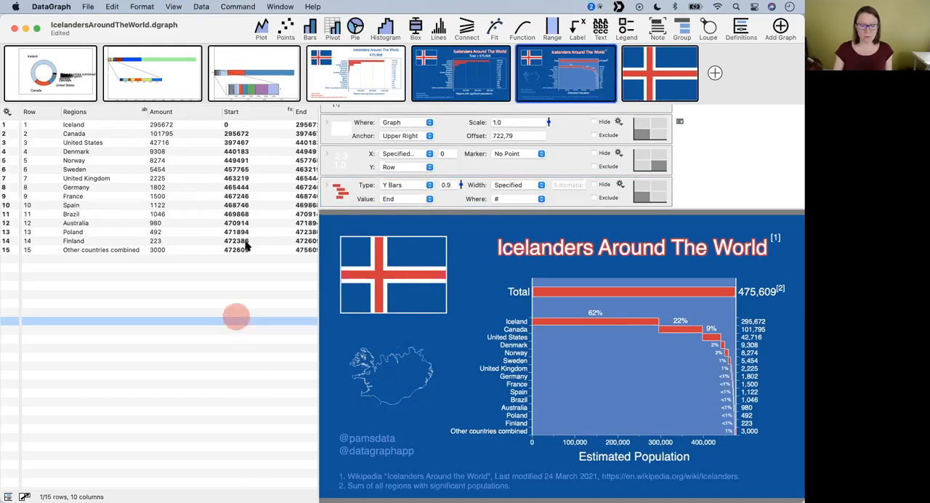
click(253, 115)
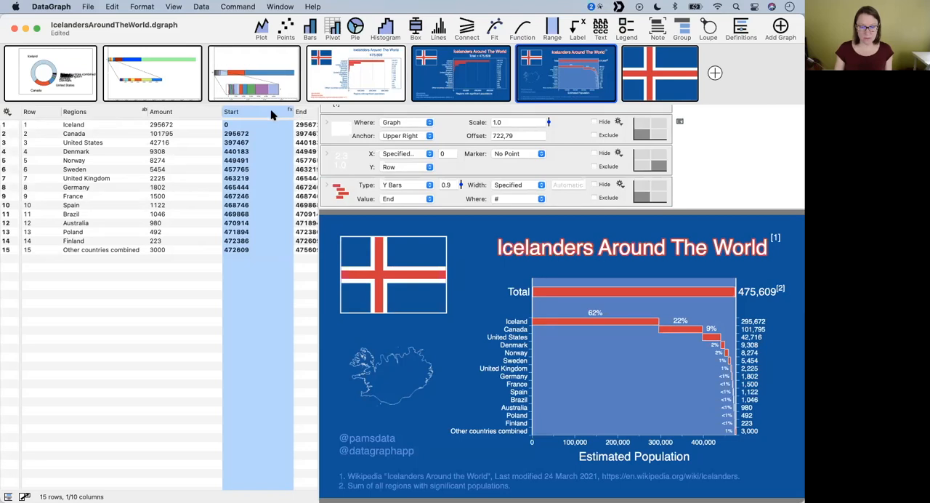
double_click(271, 111)
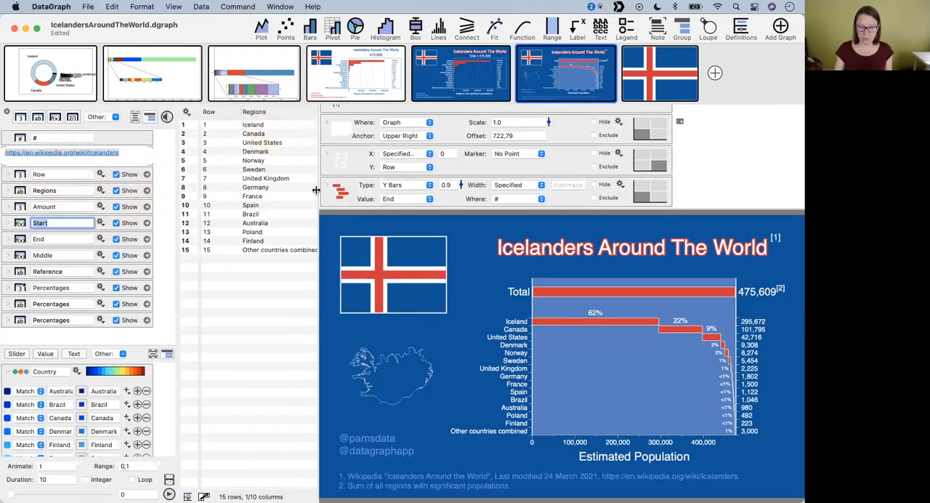
drag(317, 190, 465, 220)
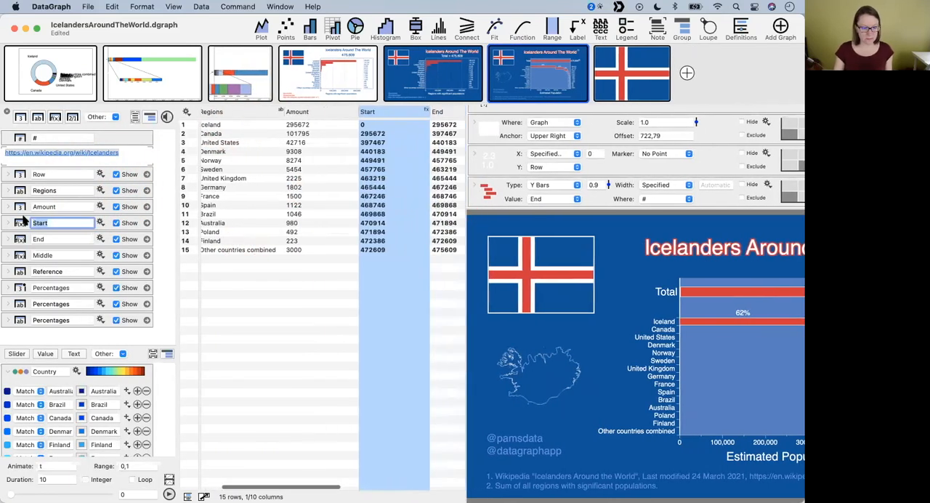
click(8, 223)
click(125, 253)
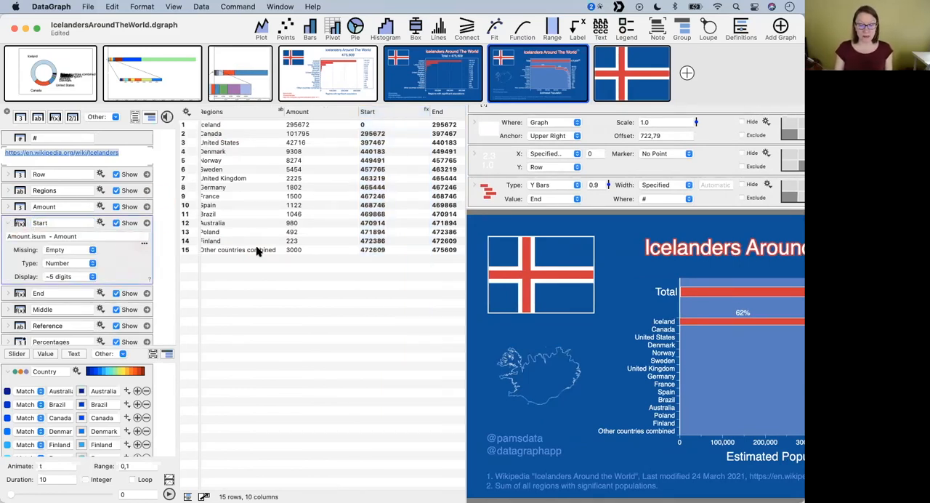
scroll(256, 250, left, 2)
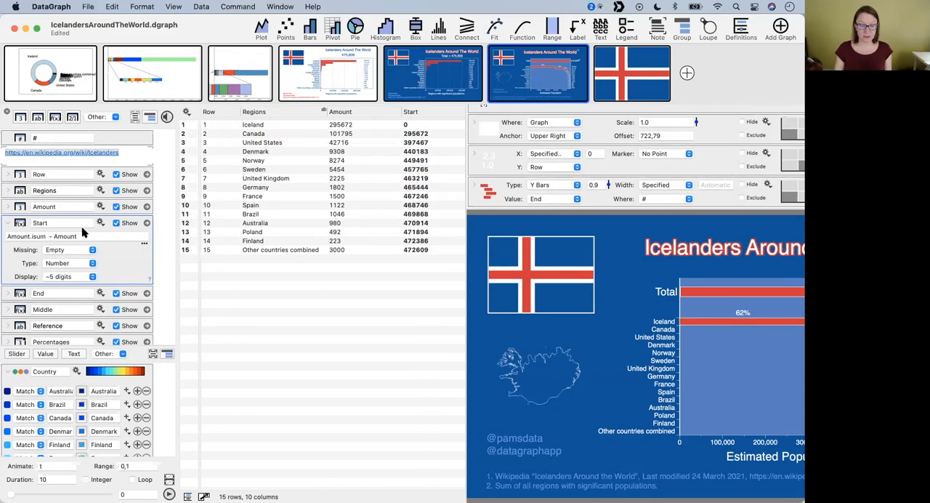
click(347, 115)
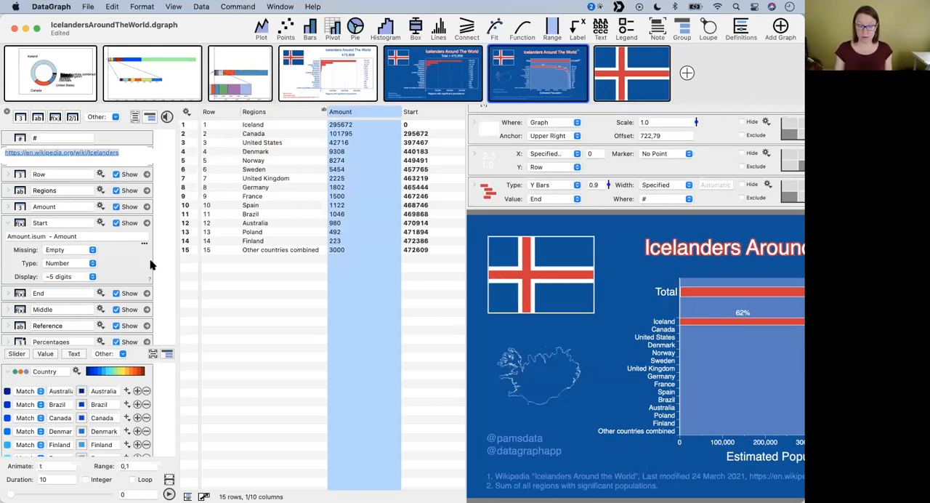
- Switch to the Untitled document and enlarge its window
click(280, 6)
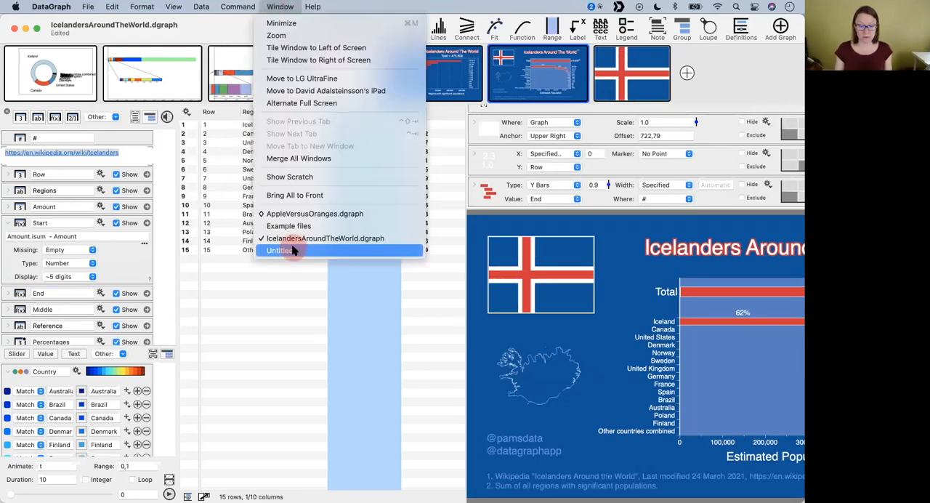
click(291, 250)
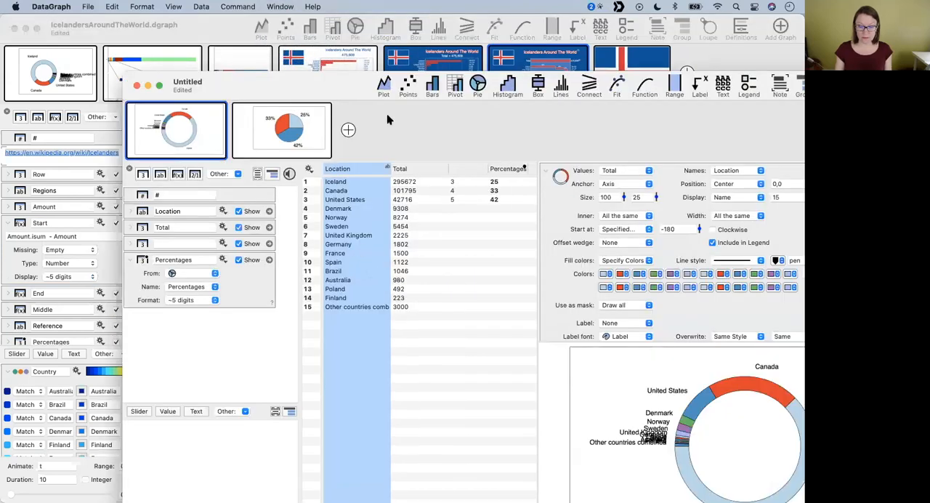
double_click(312, 88)
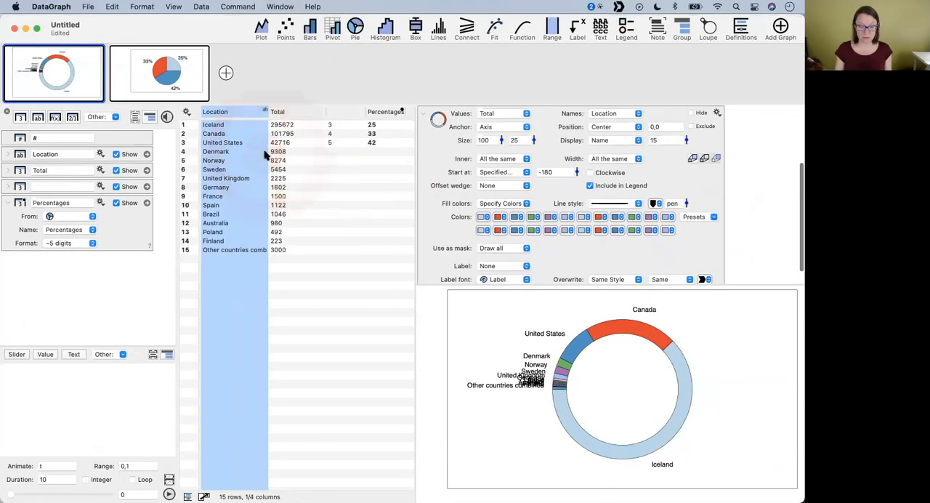
- Create a number variable holding the sum of the Total column
click(294, 112)
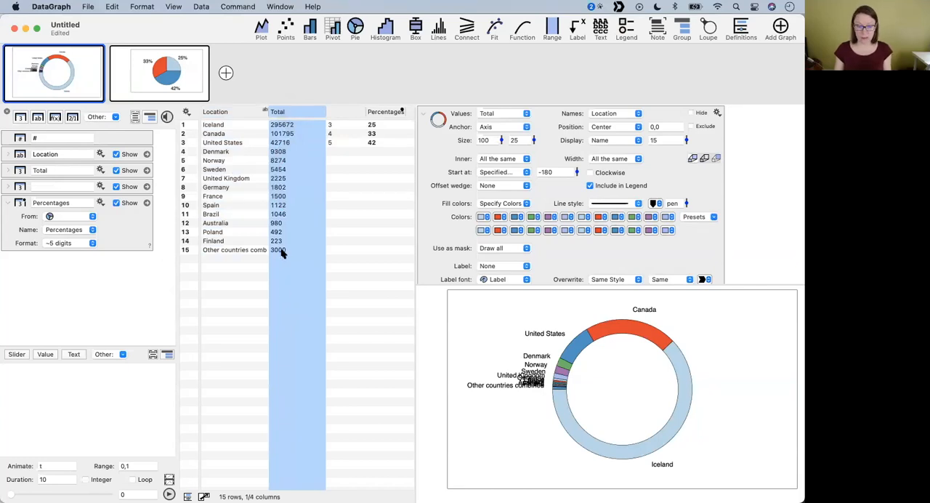
click(307, 113)
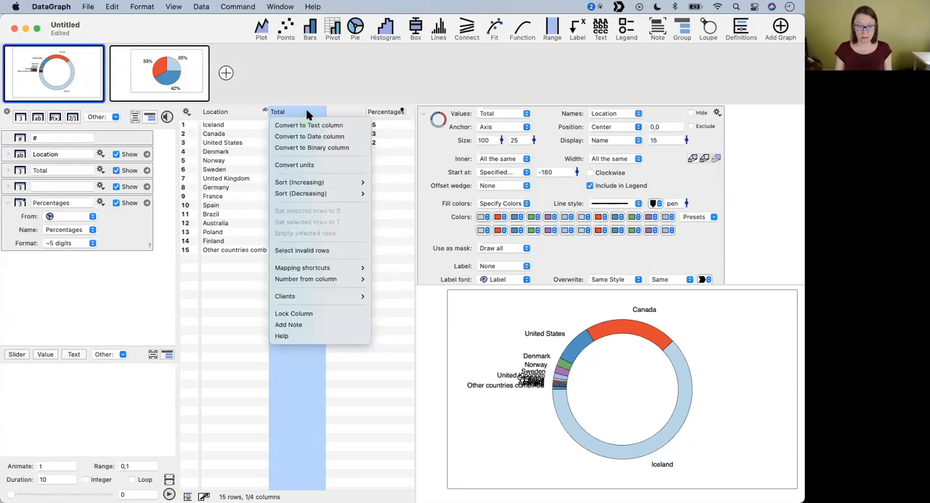
mouse_move(316, 277)
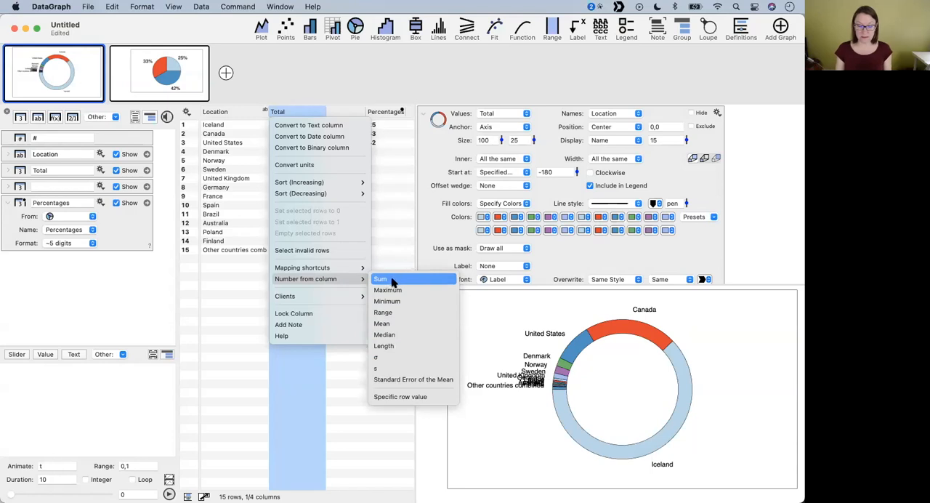
click(389, 281)
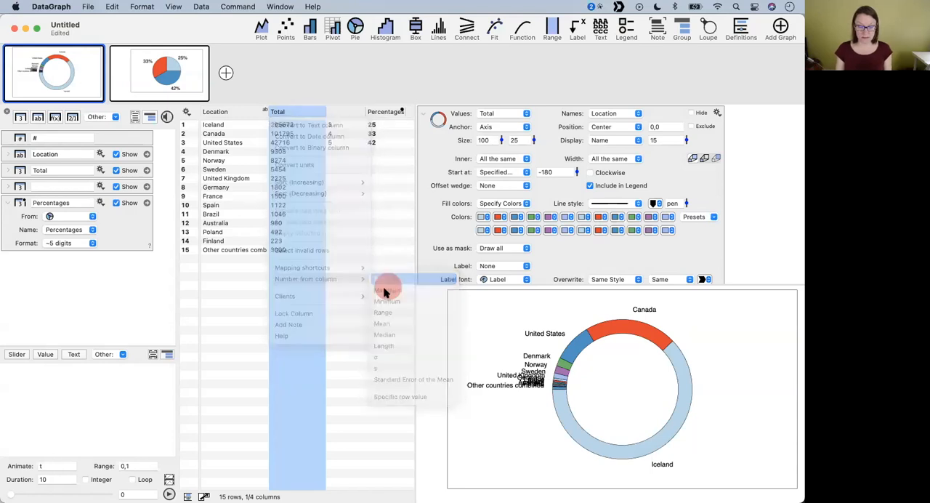
- Rename the new sum variable as Total
click(134, 346)
drag(112, 405, 74, 424)
double_click(47, 373)
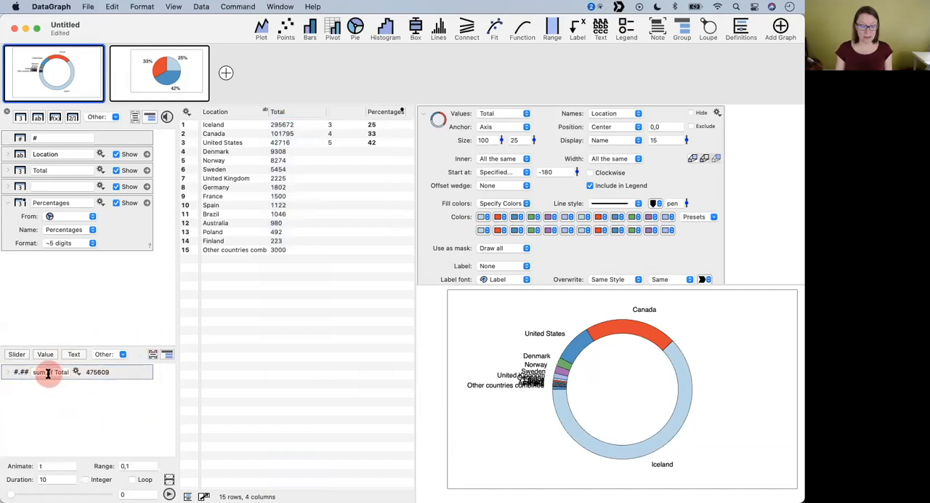
triple_click(48, 373)
text(Total)
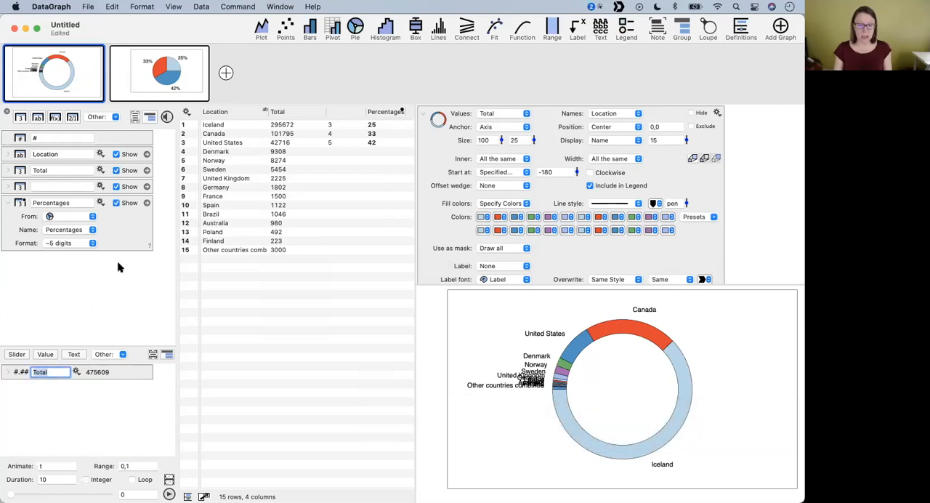
- Add a new graph containing a Points command and a Lines command
click(225, 72)
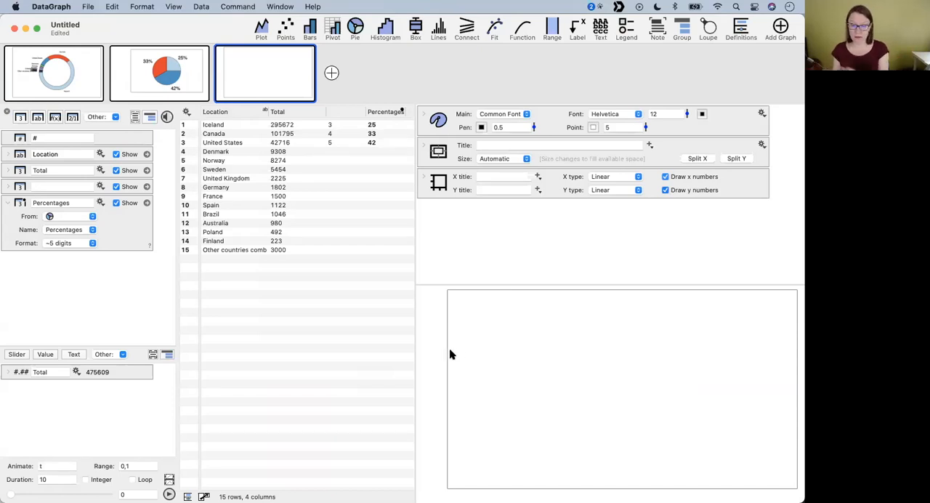
click(285, 28)
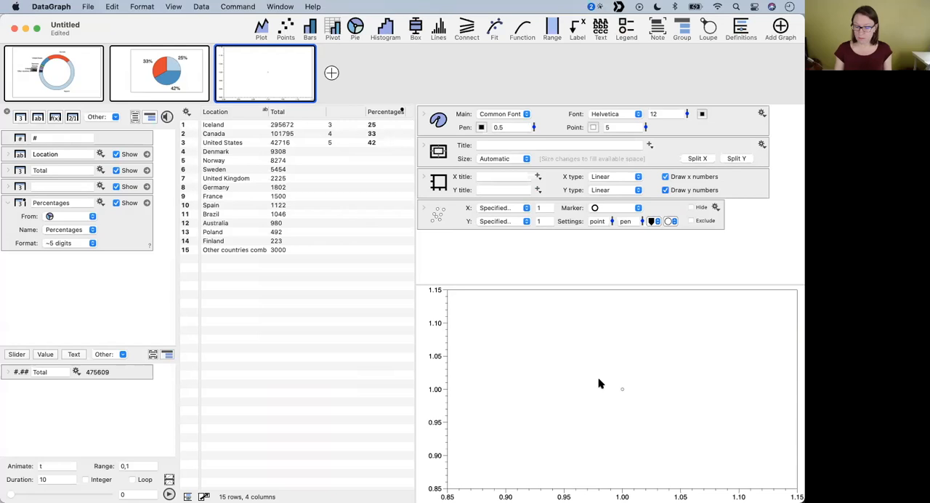
click(438, 30)
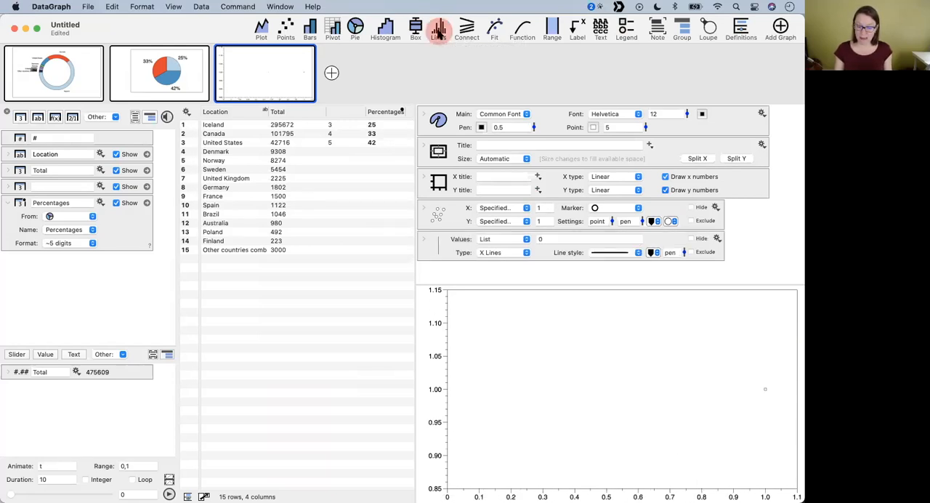
- Change the Lines command to Y Lines at value 1 and set its line width to 9
click(441, 241)
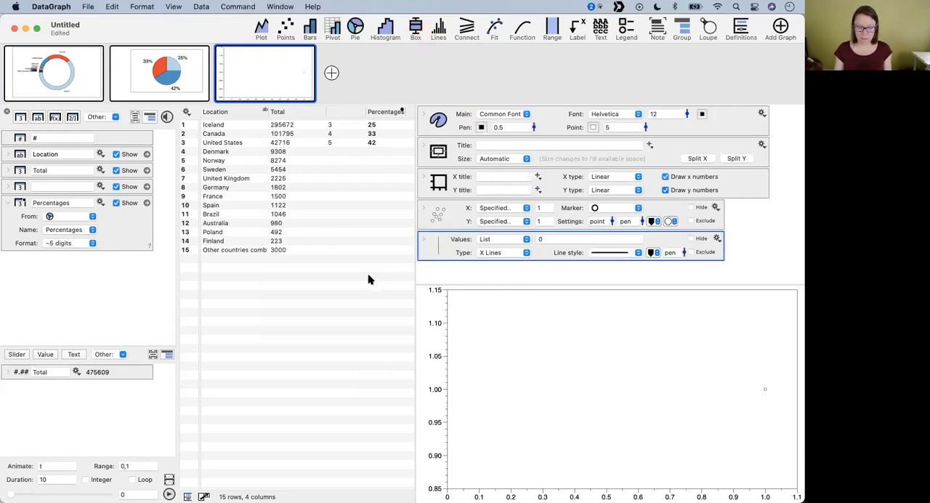
click(513, 254)
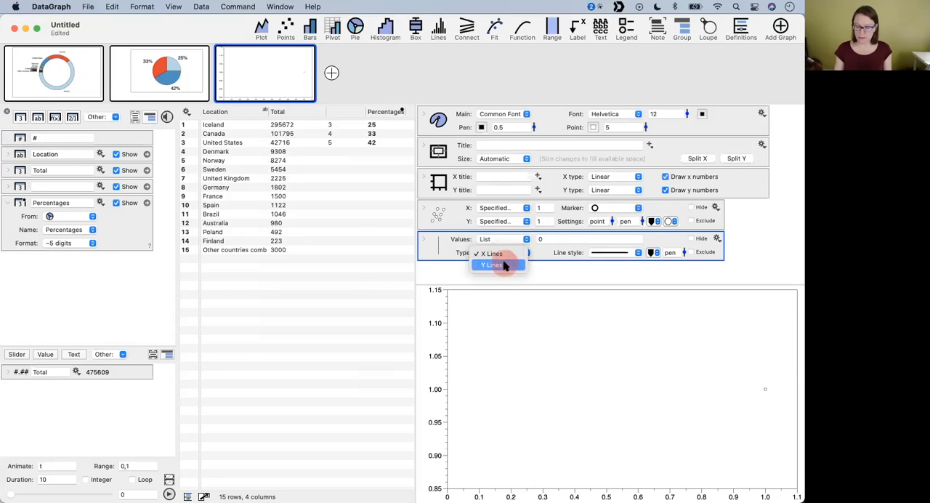
click(503, 264)
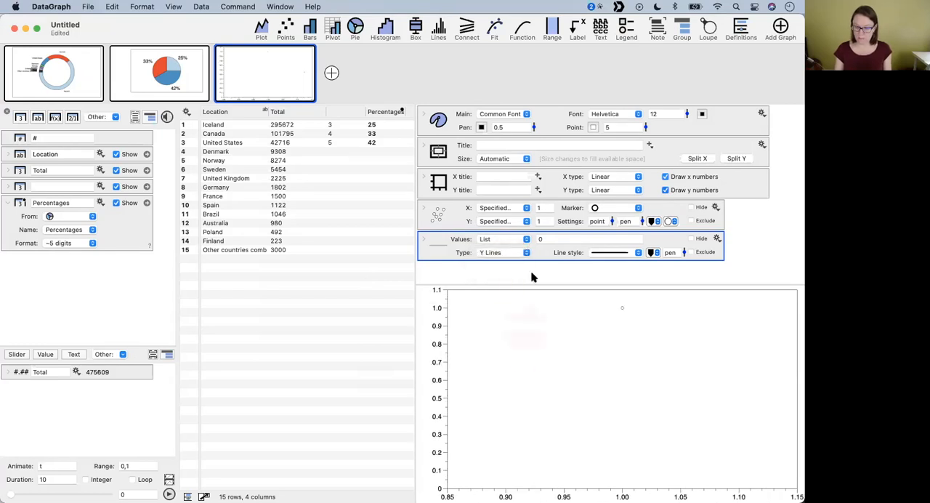
click(554, 239)
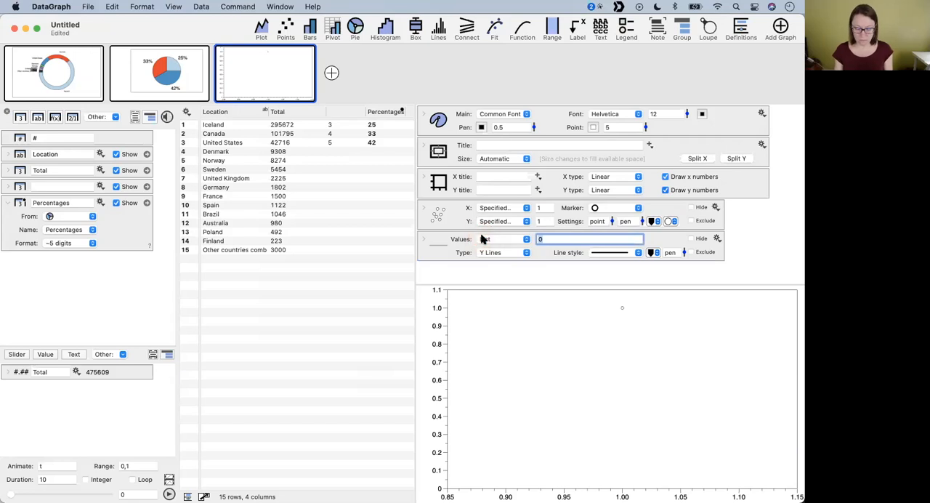
text(1)
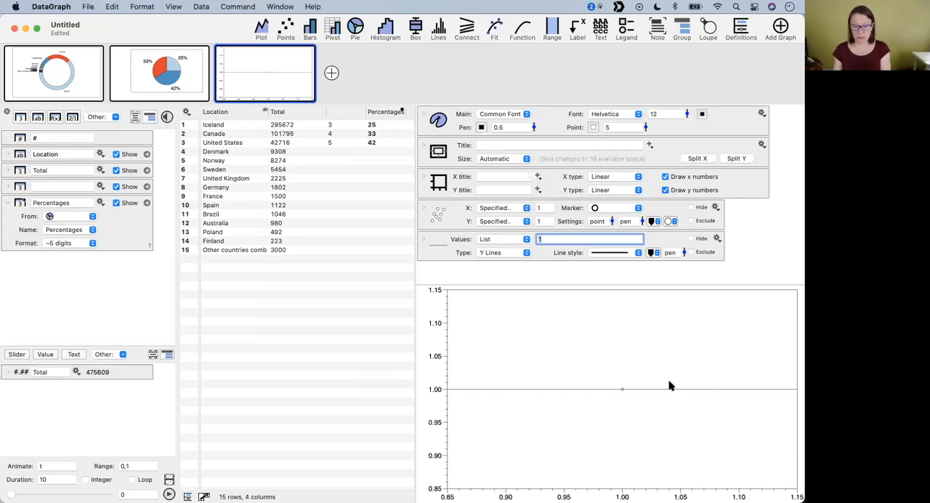
mouse_move(683, 252)
mouse_down()
mouse_move(682, 225)
mouse_move(686, 262)
mouse_up()
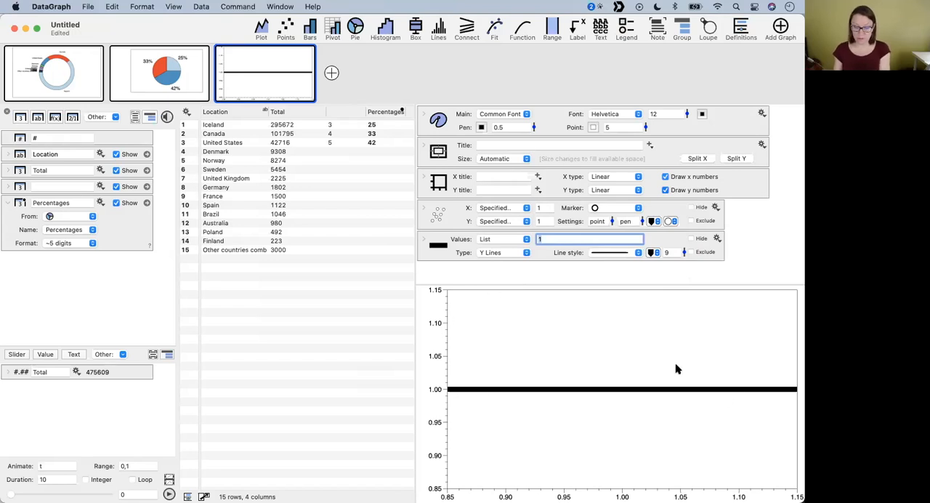
- Give the Y line a specified extent from 0 to the Total variable and set its line width to 44
click(426, 242)
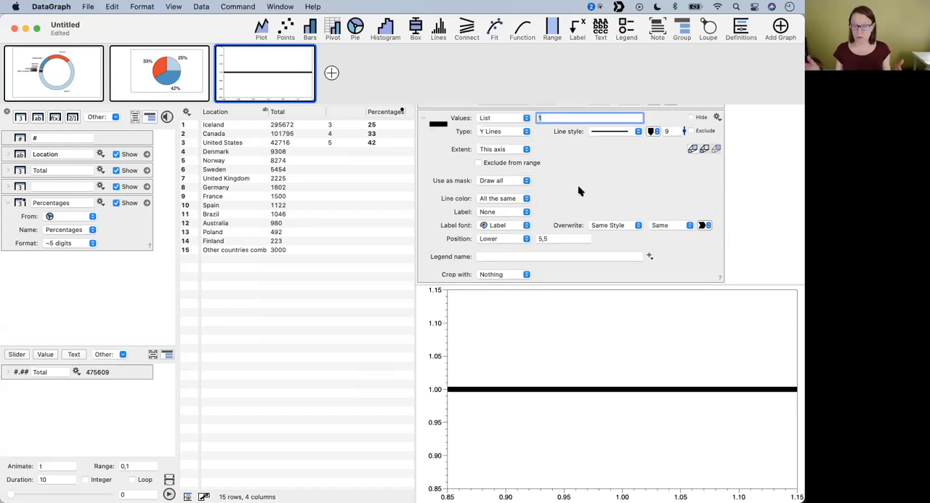
click(507, 149)
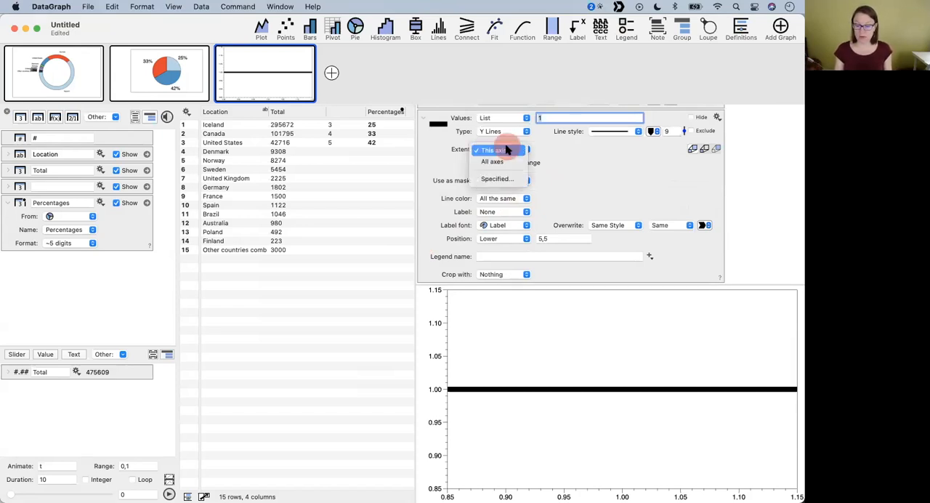
click(500, 185)
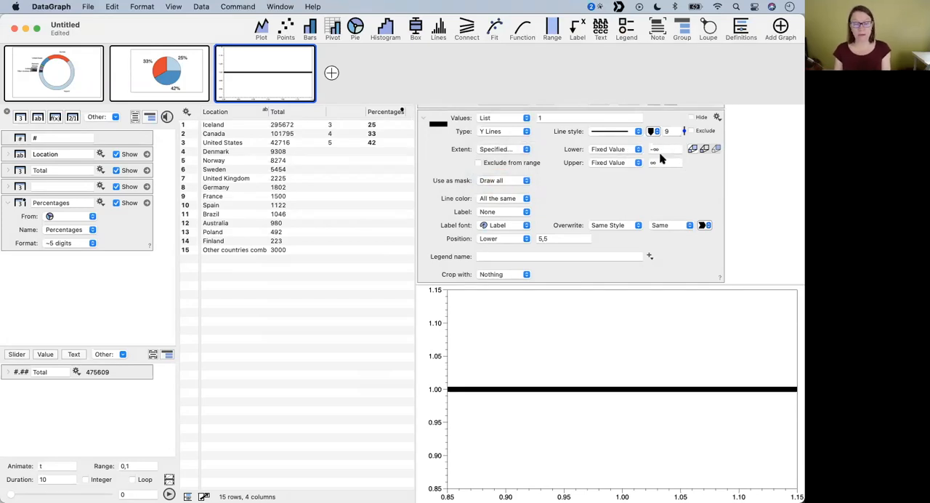
click(667, 149)
text(0)
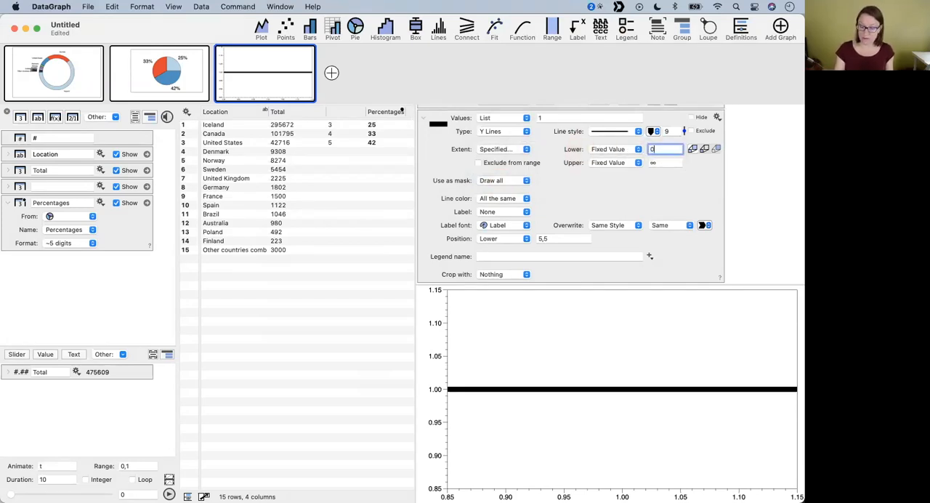
key(Tab)
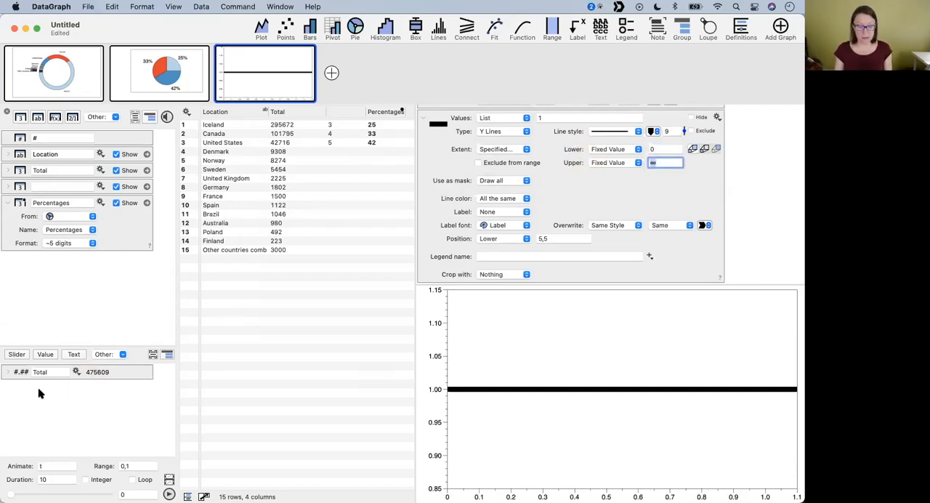
text(Total)
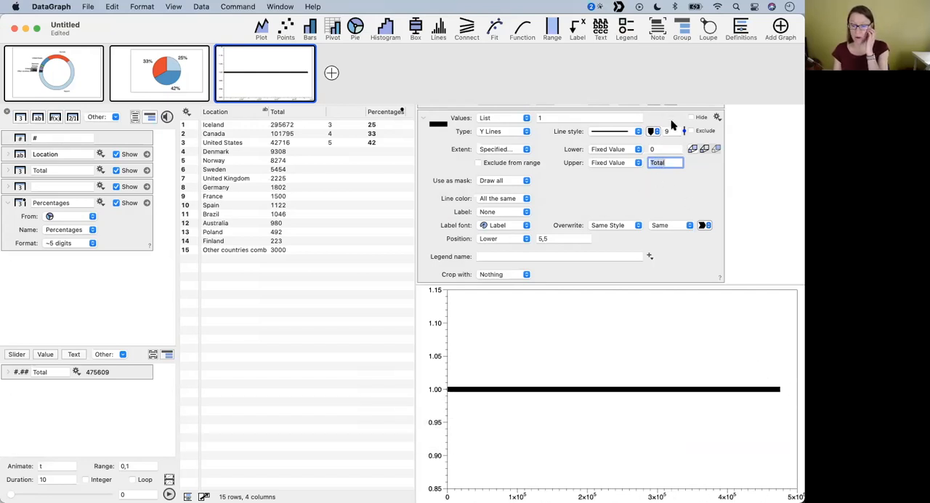
mouse_move(683, 131)
mouse_down()
mouse_move(682, 99)
mouse_move(686, 133)
mouse_move(685, 116)
mouse_up()
click(136, 370)
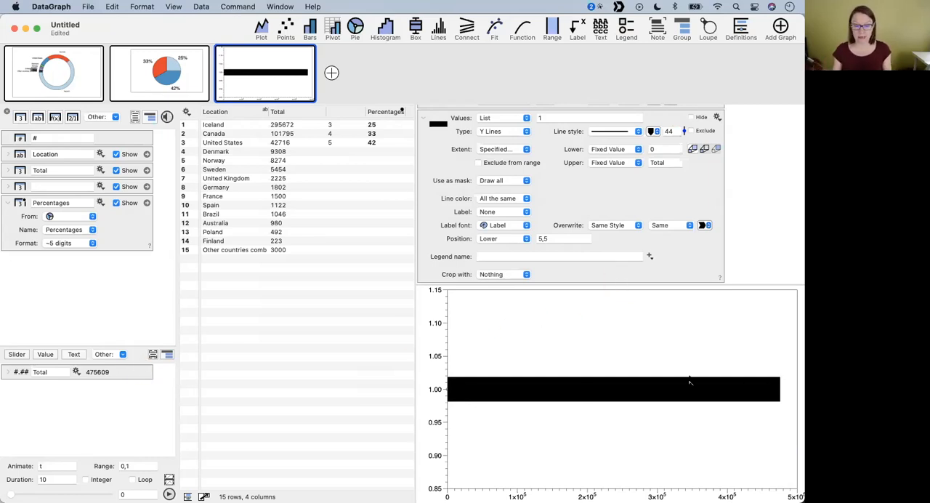
- Switch to IcelandersAroundTheWorld.dgraph and examine the Start and End columns, the Start column's formula and the cascading bar graph
click(281, 7)
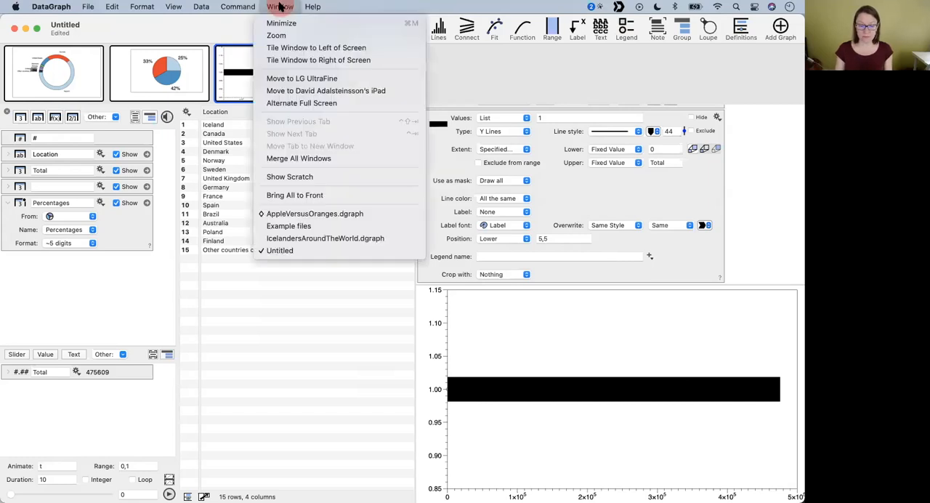
click(328, 239)
scroll(398, 291, right, 5)
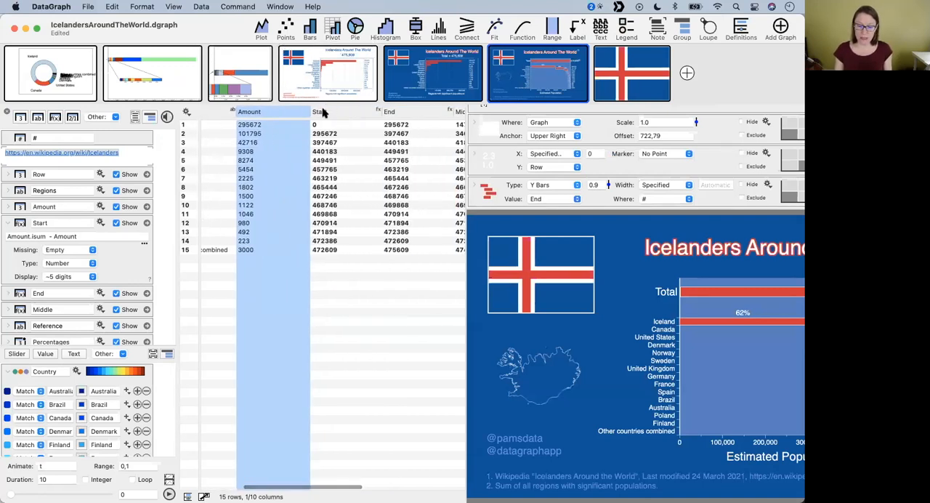
click(318, 112)
scroll(413, 113, right, 3)
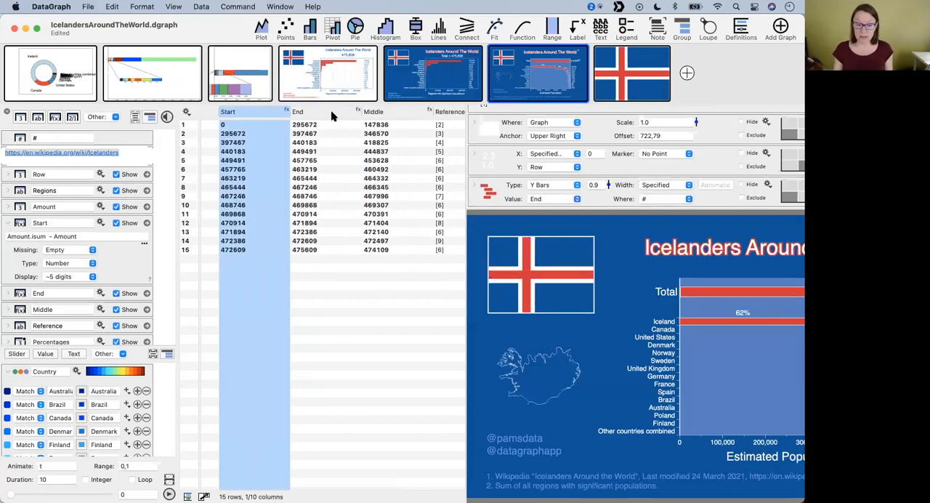
click(312, 111)
scroll(267, 223, left, 2)
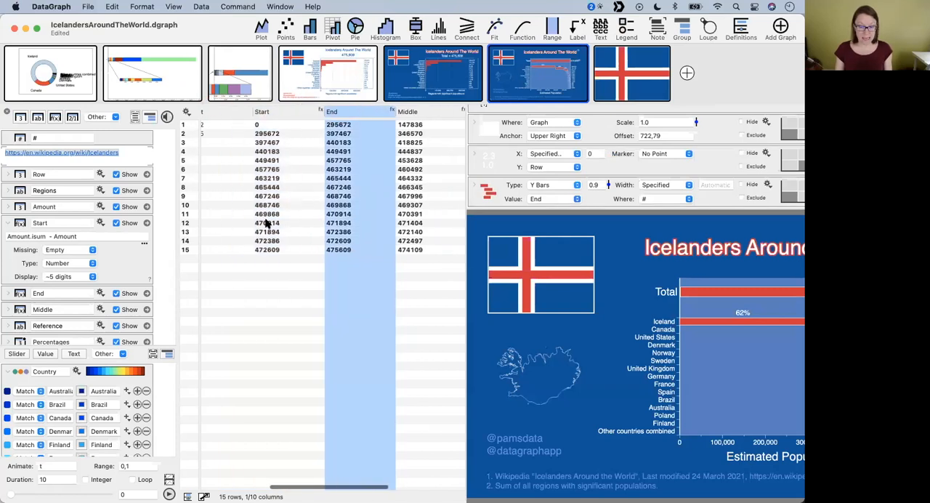
click(312, 112)
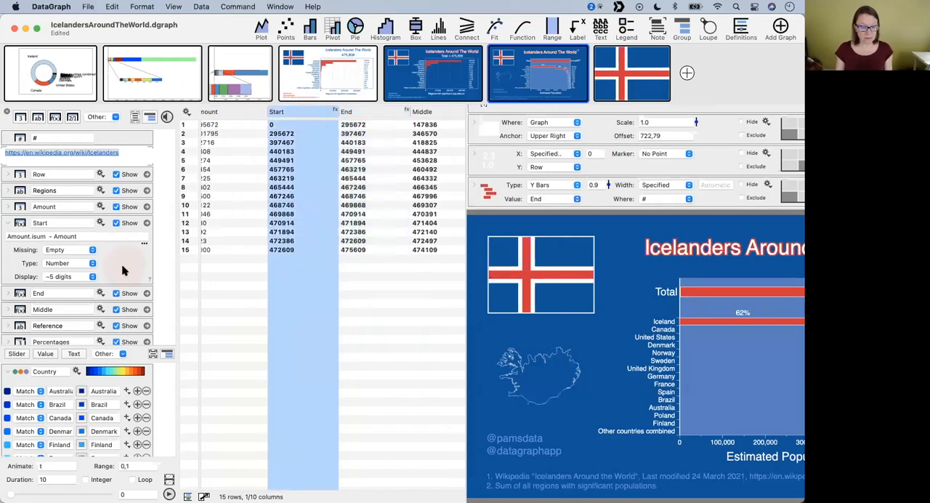
click(17, 245)
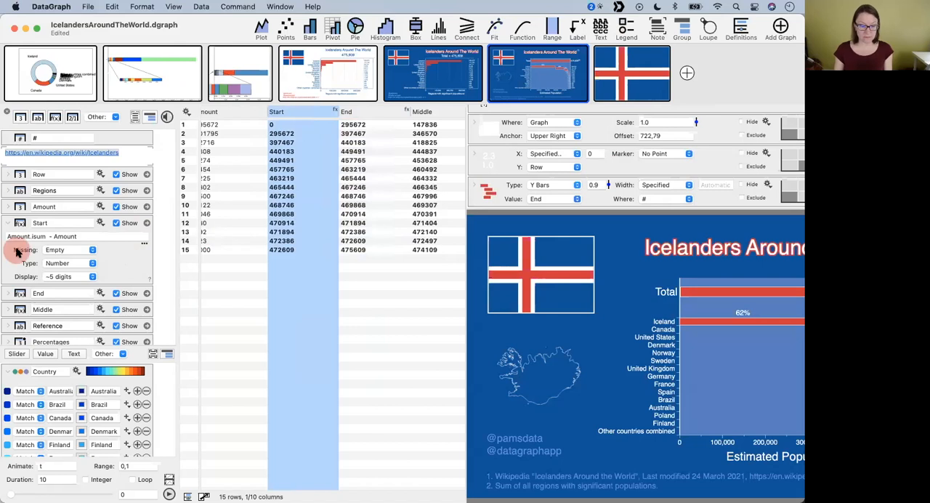
click(73, 236)
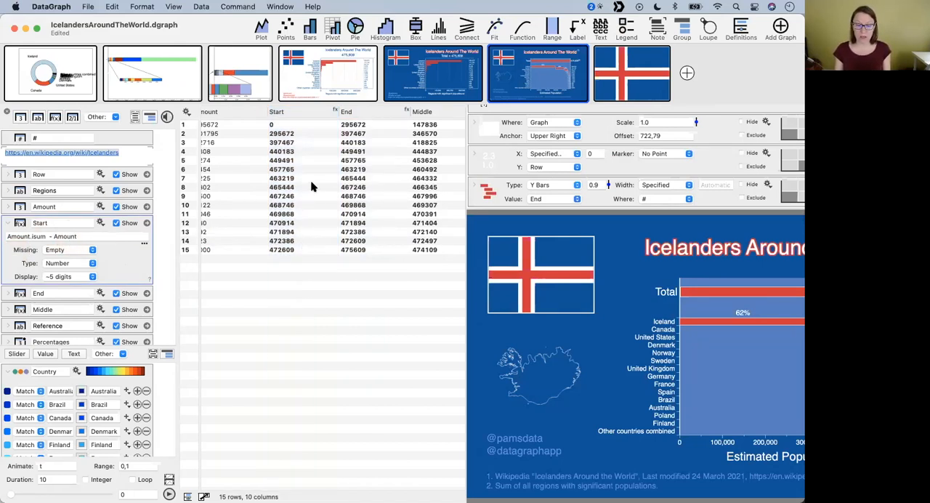
scroll(625, 327, right, 3)
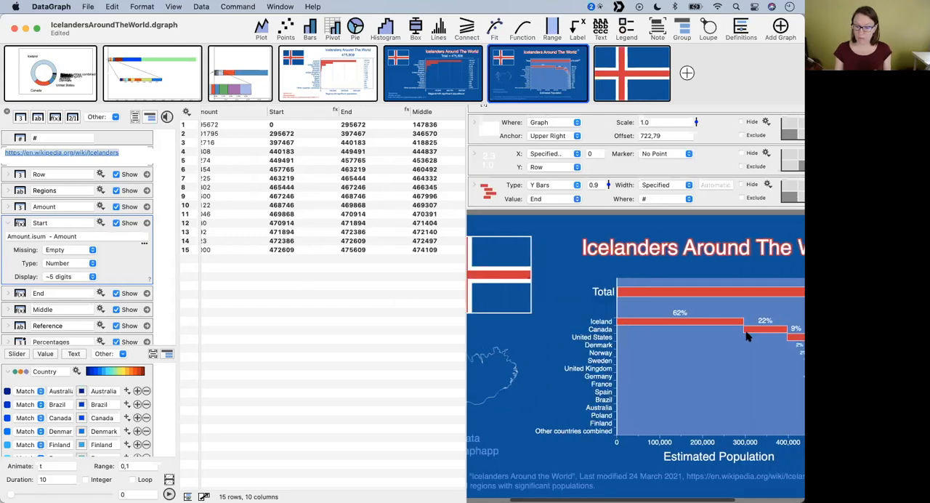
- Switch back to the Untitled document and look through the available drawing commands for the single-bar command
click(280, 6)
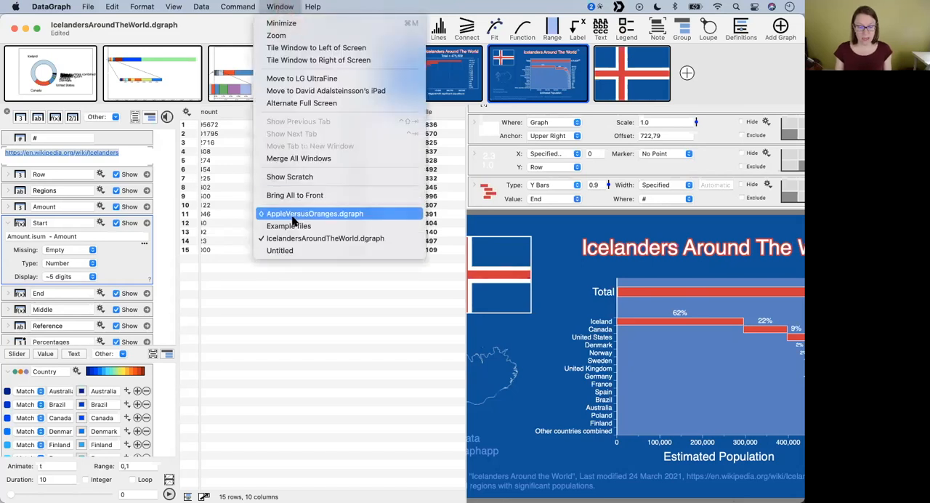
click(295, 252)
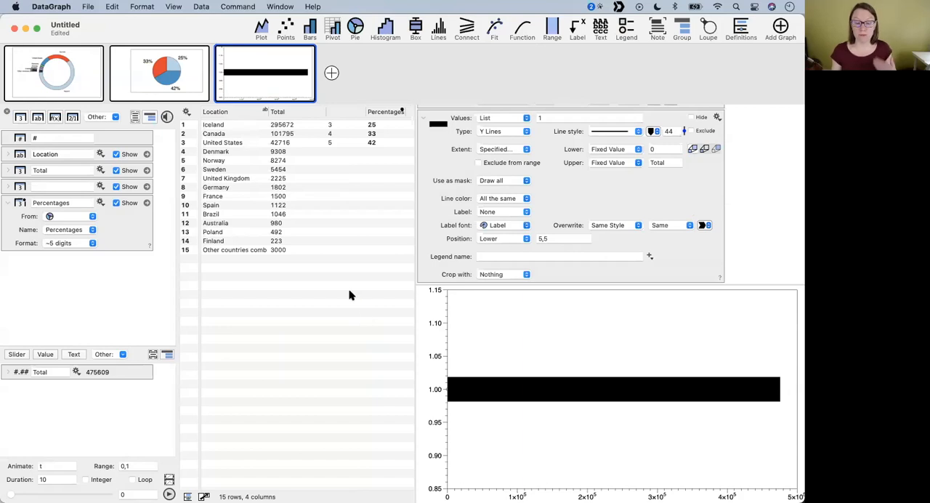
click(246, 9)
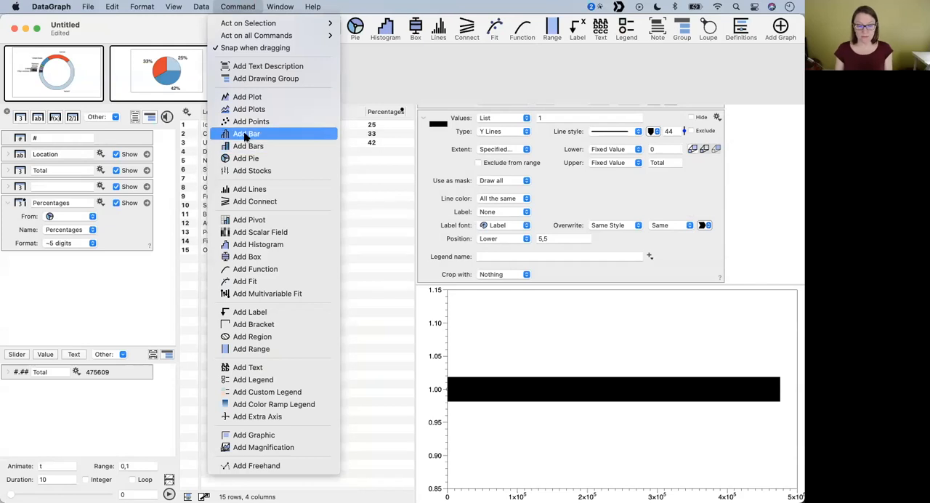
click(540, 72)
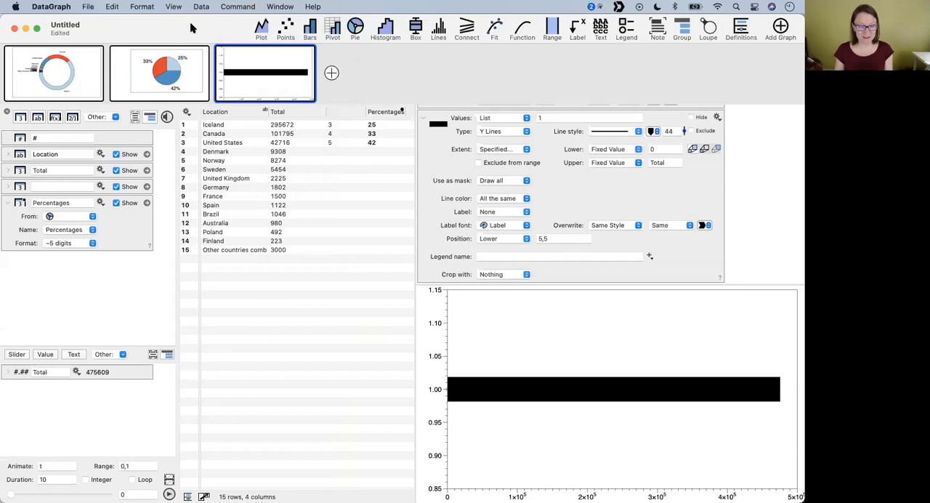
- Customize the toolbar to include the Bar command, and collapse the Lines command's detailed settings
right_click(195, 28)
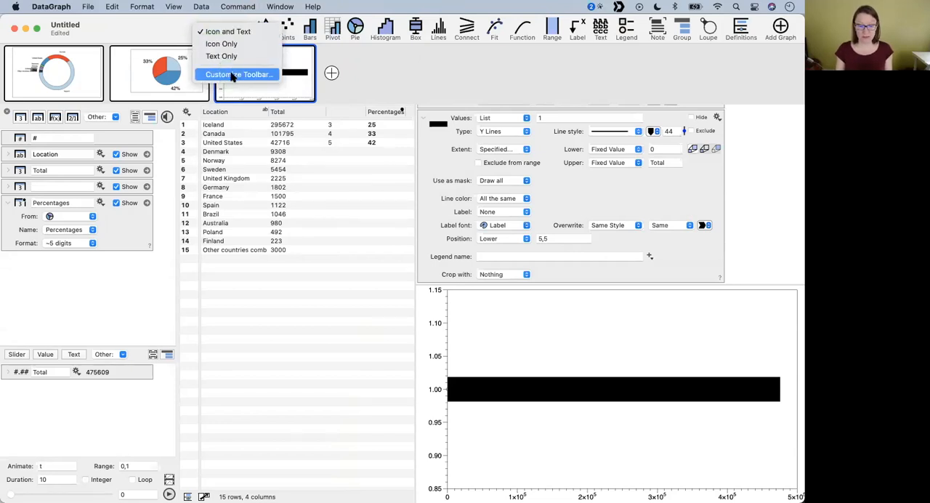
right_click(145, 27)
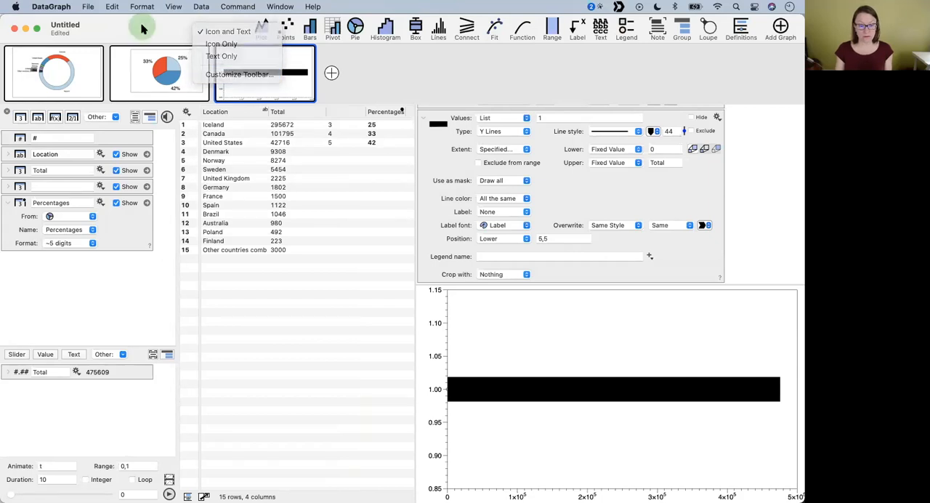
click(205, 75)
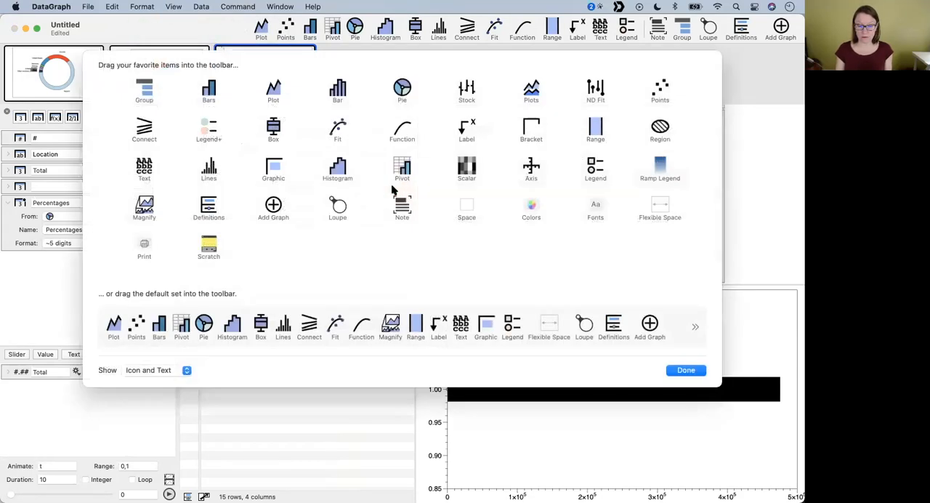
drag(337, 80, 277, 28)
click(687, 364)
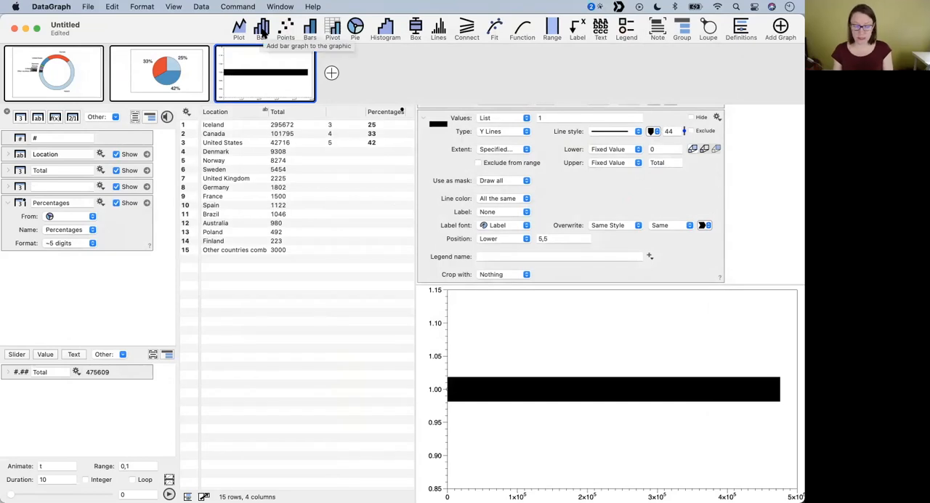
click(422, 117)
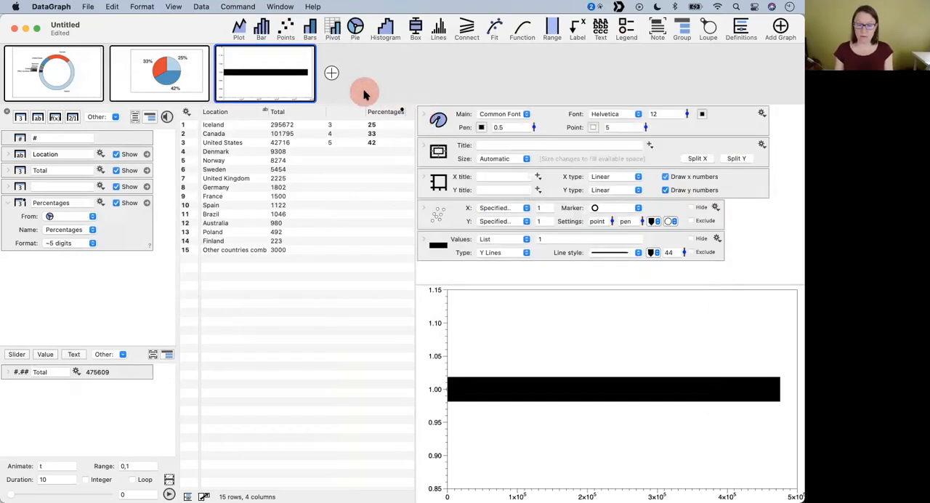
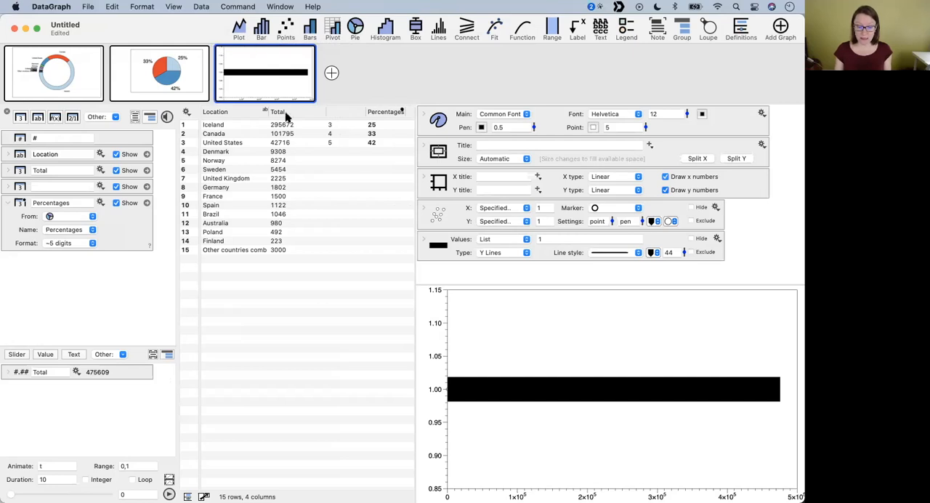
- Add a Bar command plotting the Total column and exclude the Lines command's values from the axis range
click(262, 29)
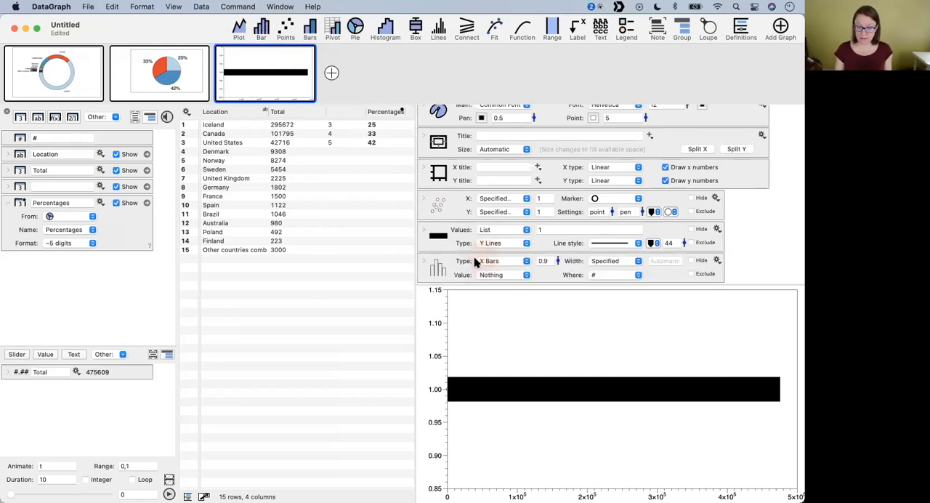
drag(278, 116, 499, 275)
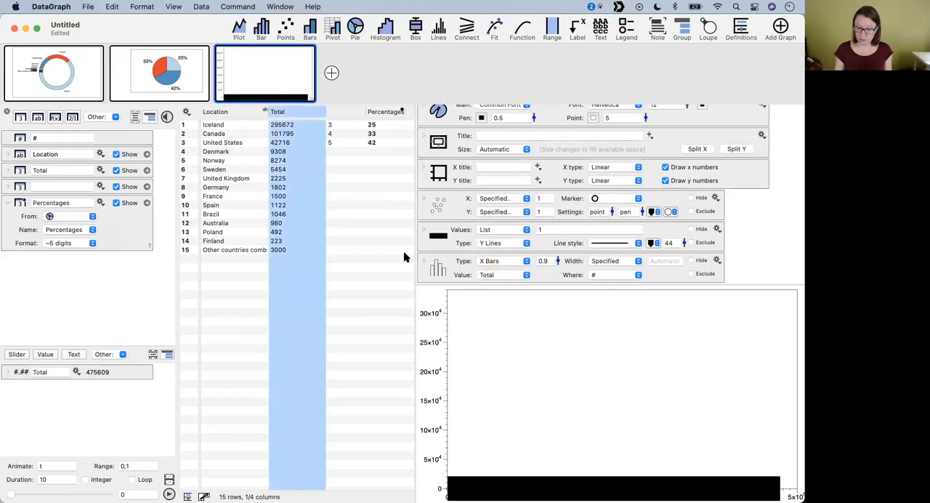
click(699, 243)
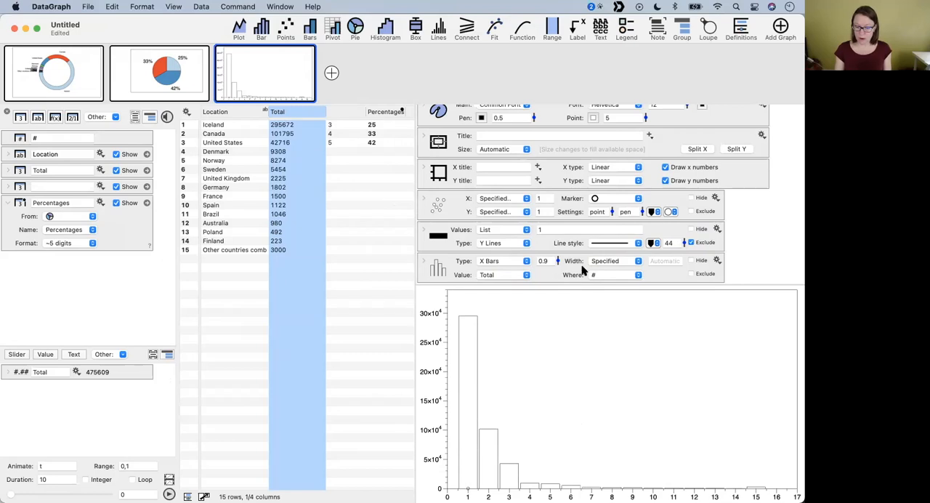
- Delete the Bar command and create it again directly from the selected Total column
click(448, 266)
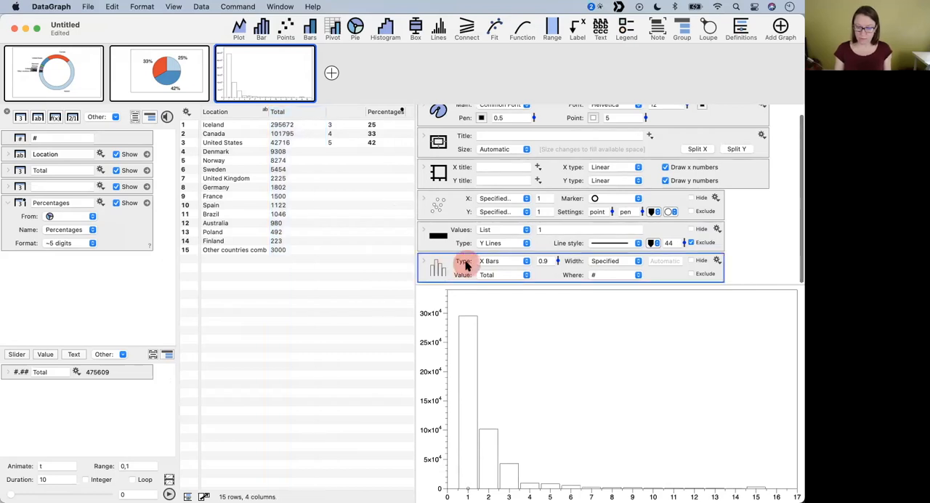
key(Delete)
click(287, 113)
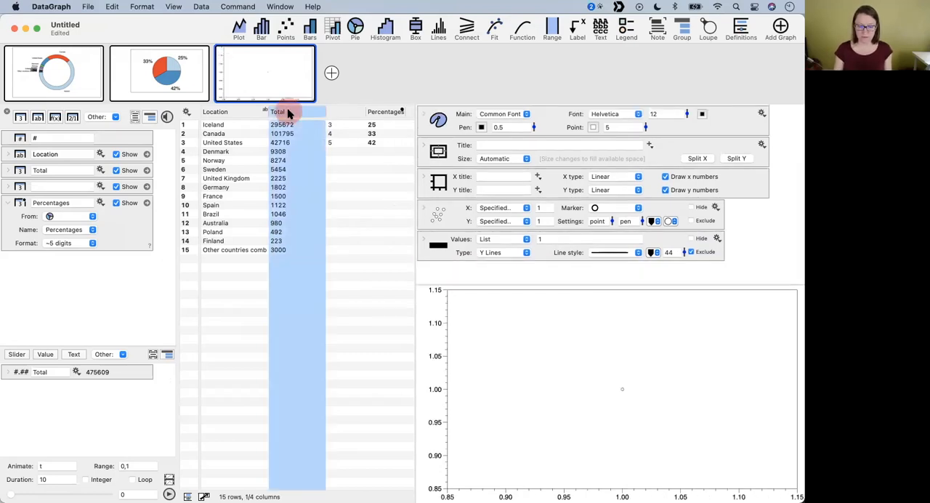
click(261, 29)
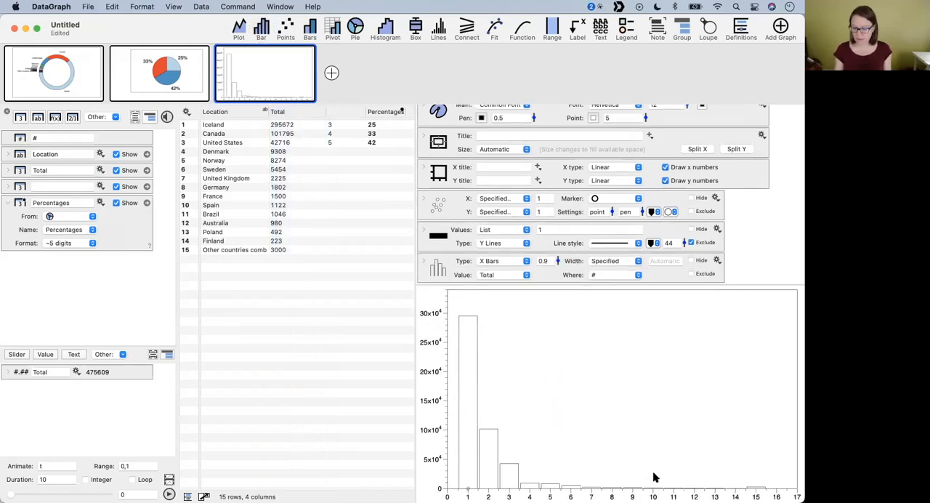
- Fill the bars with a solid color and change their type to Y Bars
click(424, 260)
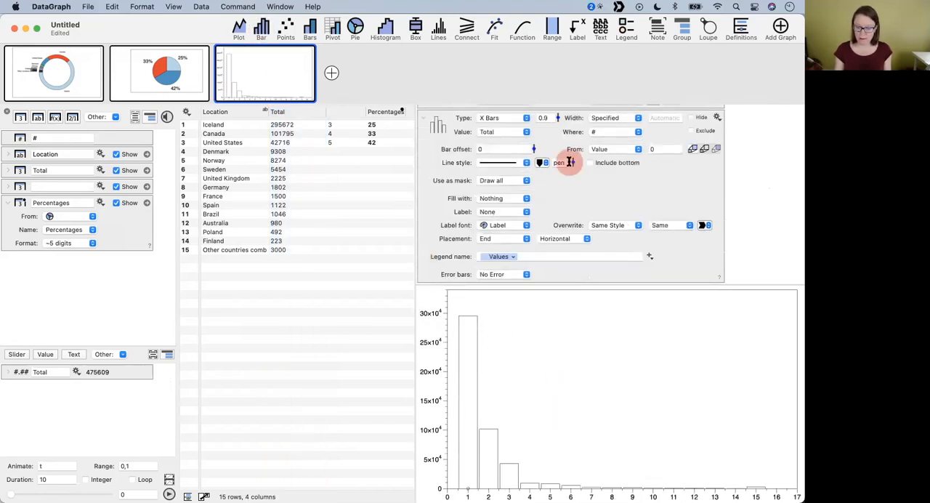
click(500, 199)
click(499, 212)
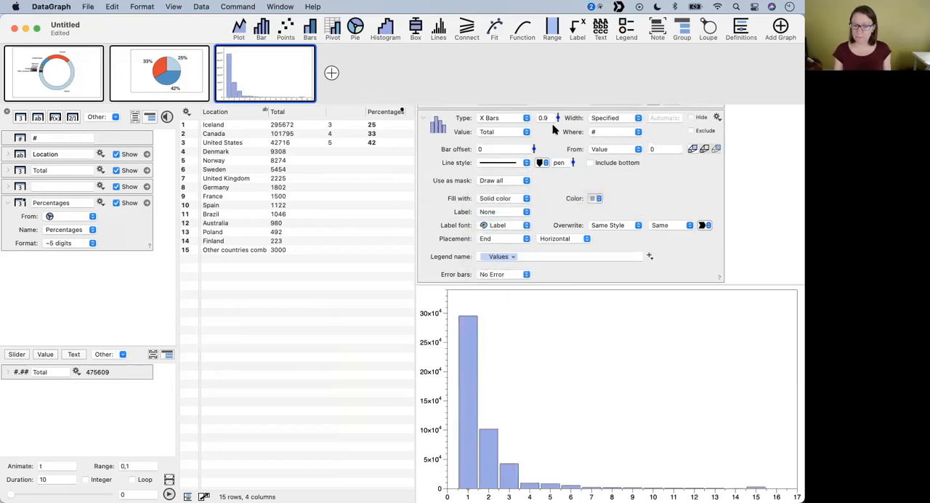
click(506, 119)
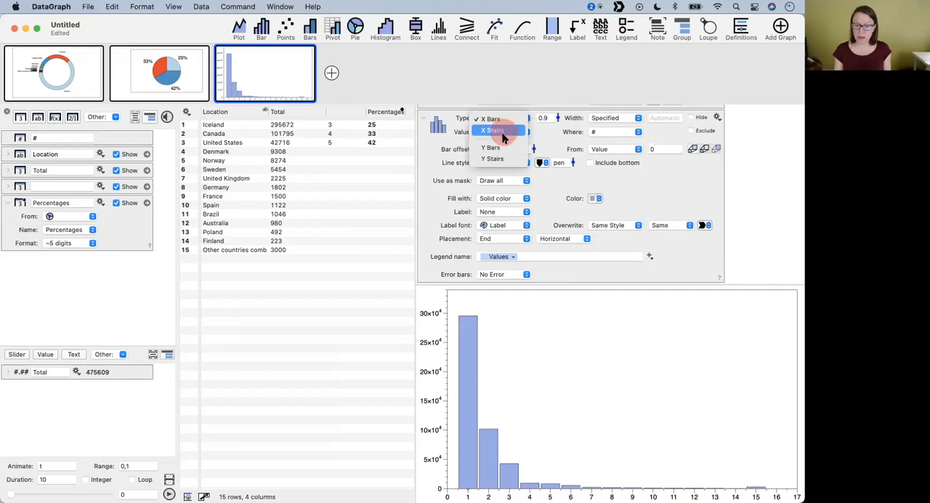
click(497, 148)
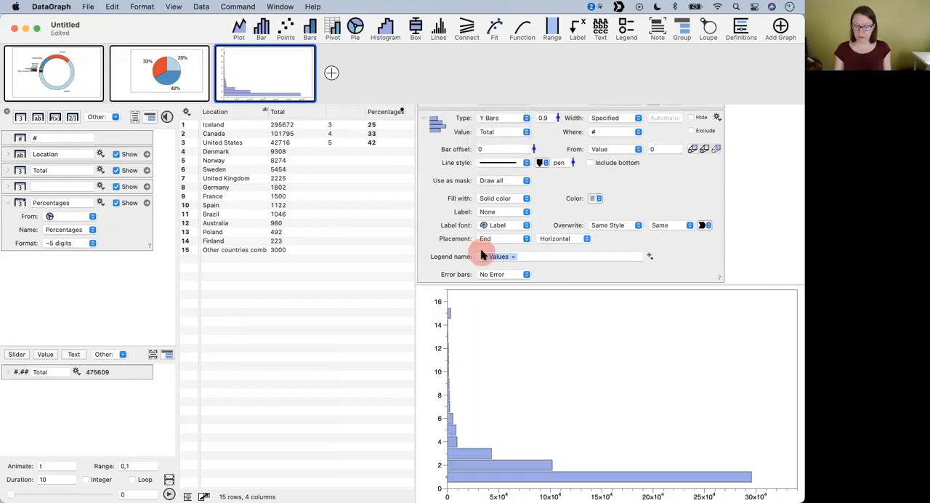
- Set the graph's Y axis type to Reversed and select the Bar command
scroll(638, 190, up, 4)
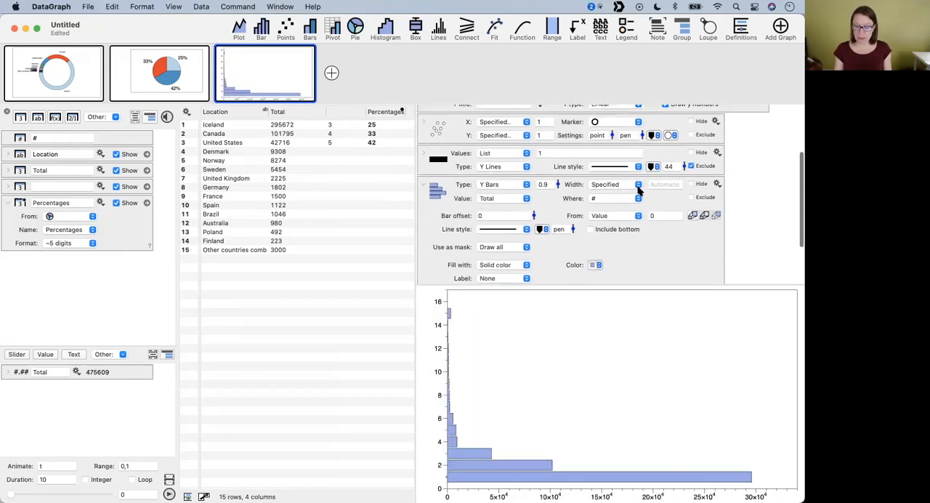
scroll(639, 190, up, 3)
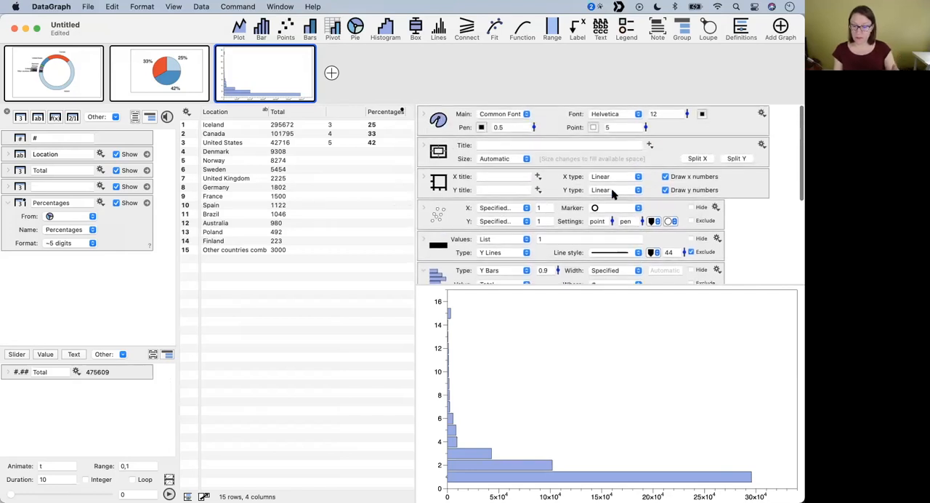
click(609, 189)
click(603, 202)
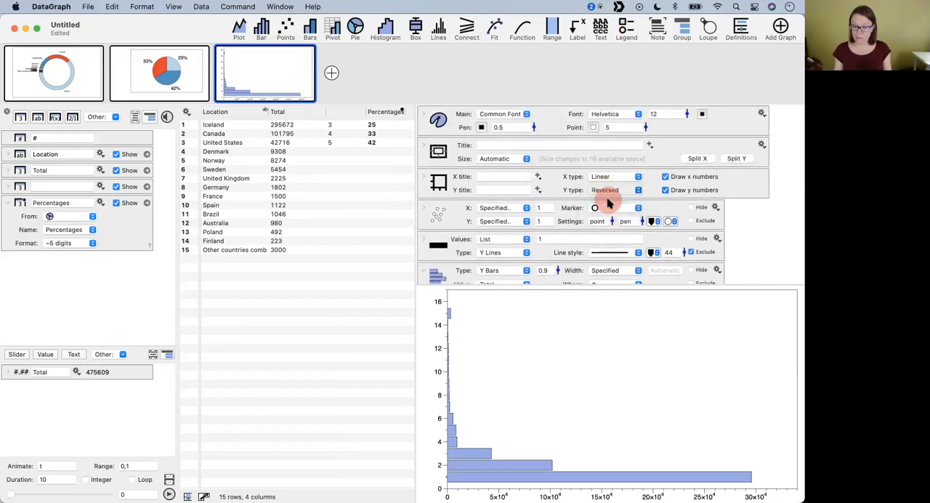
scroll(516, 175, down, 3)
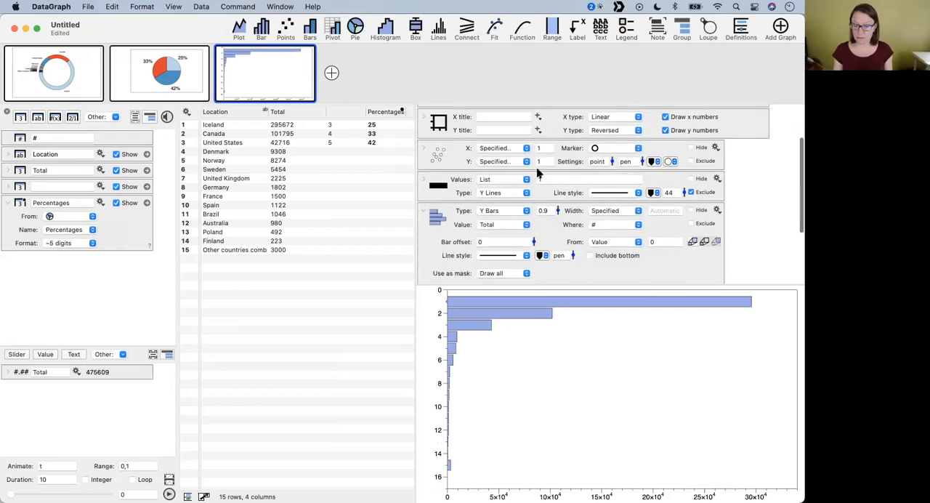
scroll(472, 153, up, 1)
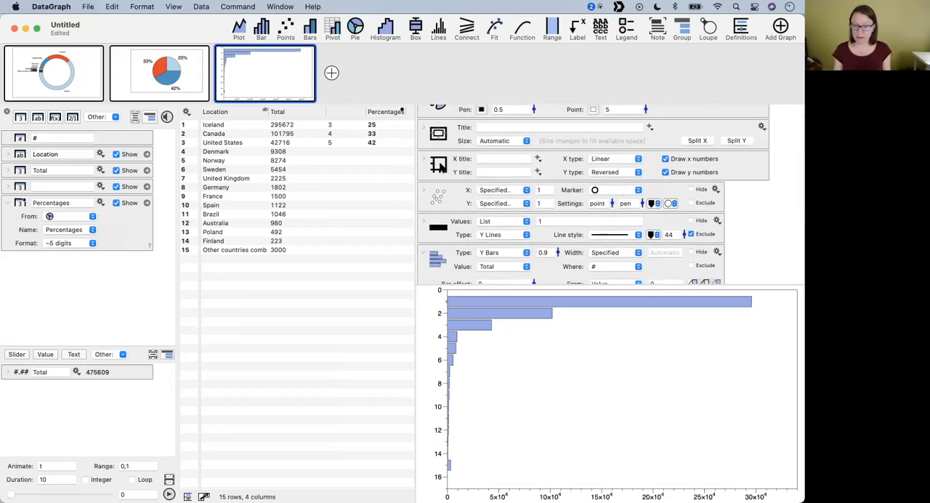
scroll(464, 256, down, 3)
click(438, 209)
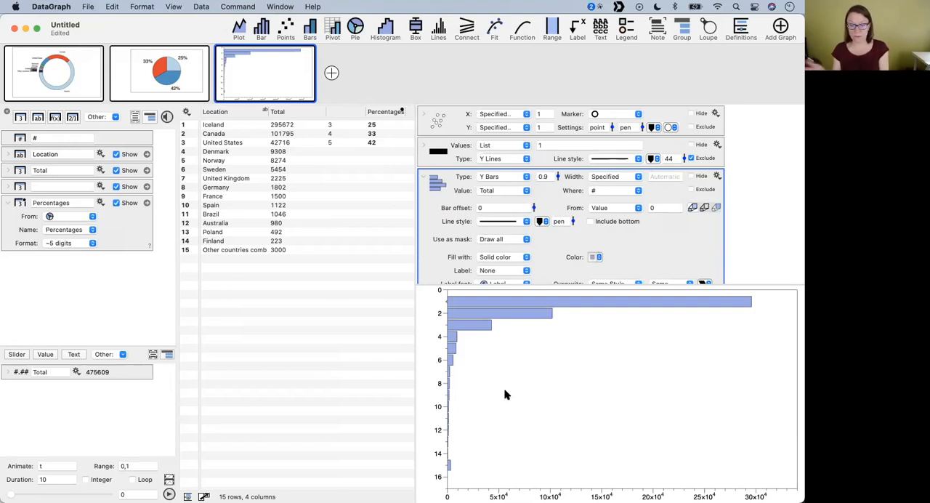
- Insert an expression column directly after the Total column
click(341, 113)
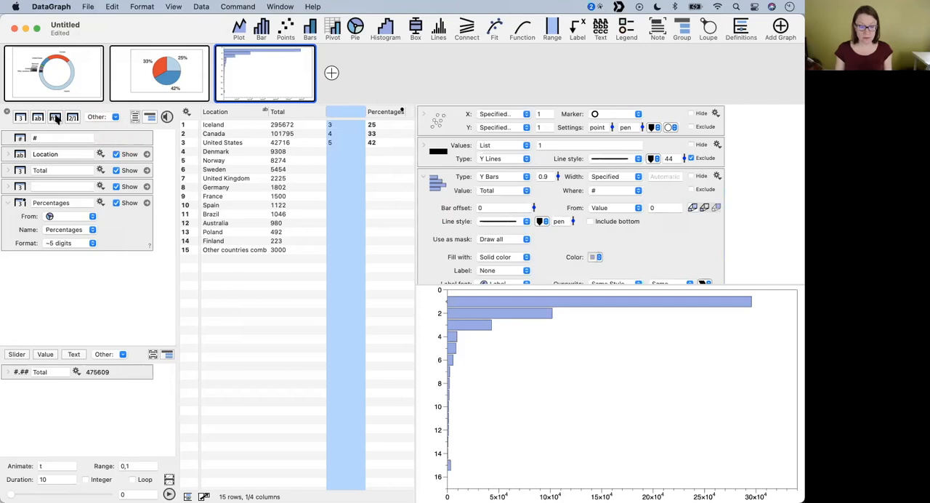
click(56, 118)
click(325, 112)
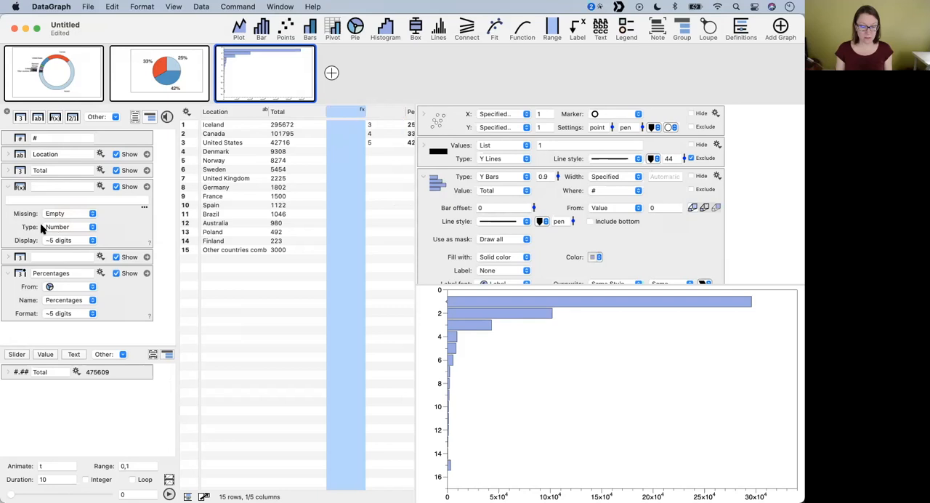
click(23, 200)
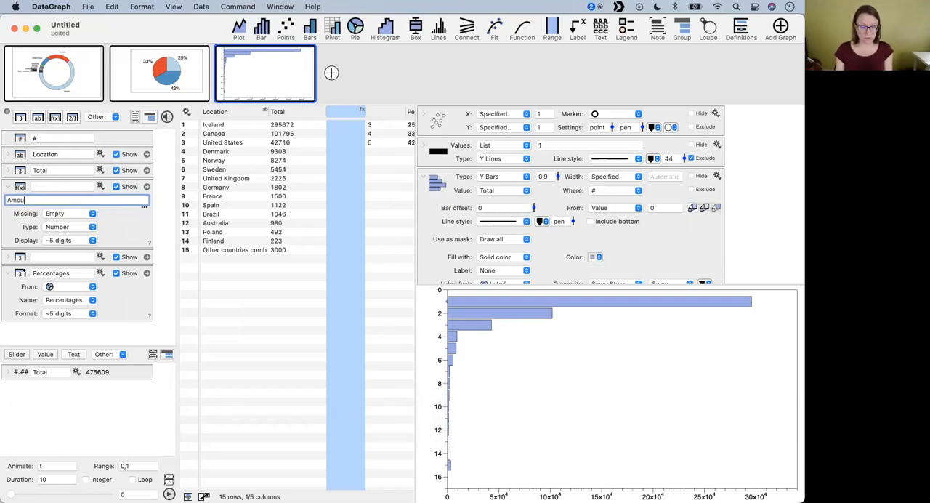
key(shift)
text(ot)
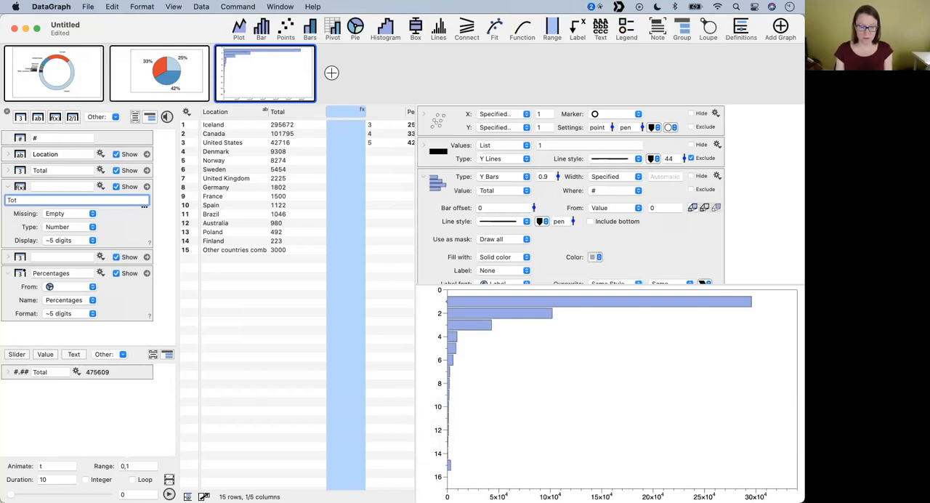
- Rename the Total column to Amout and define the new expression column as Amout.isum
click(290, 113)
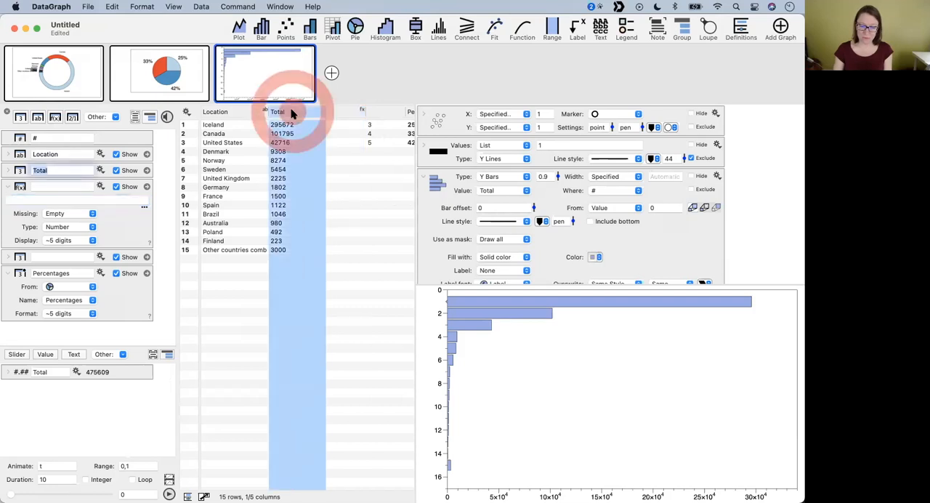
text(Amout)
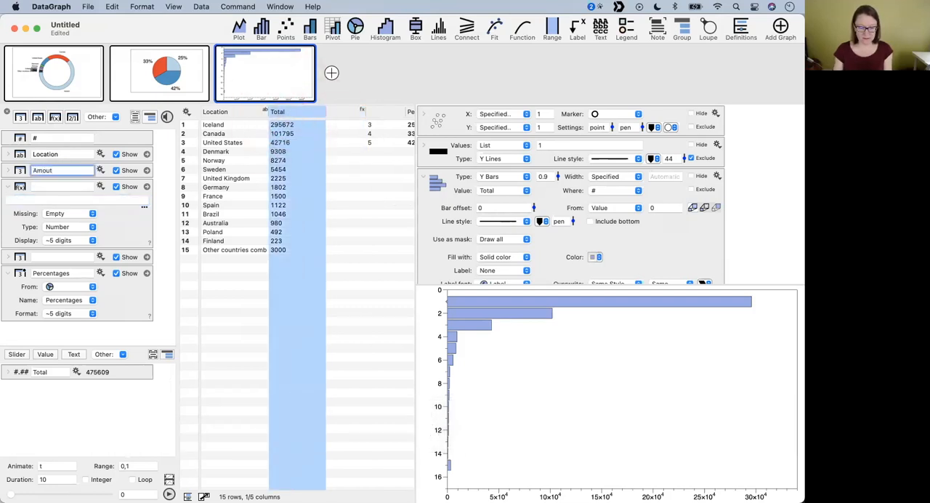
click(75, 202)
text(Amount)
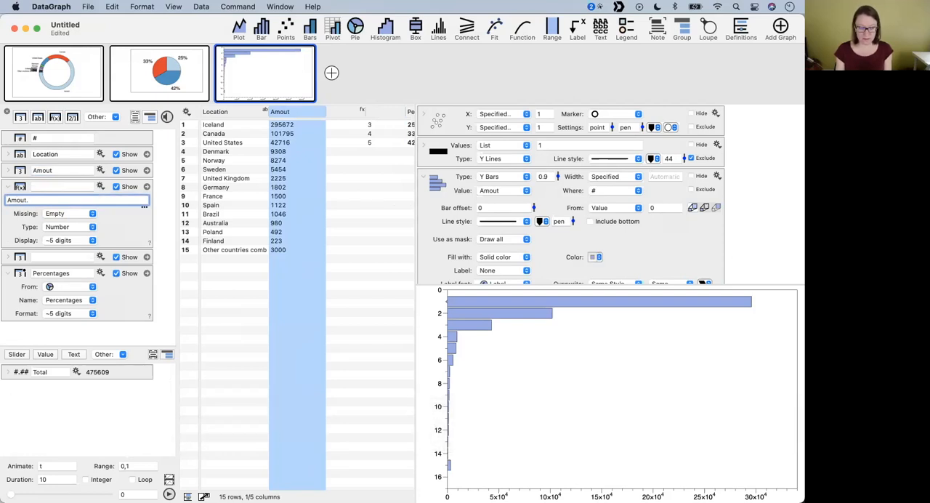
text(.isum)
key(Return)
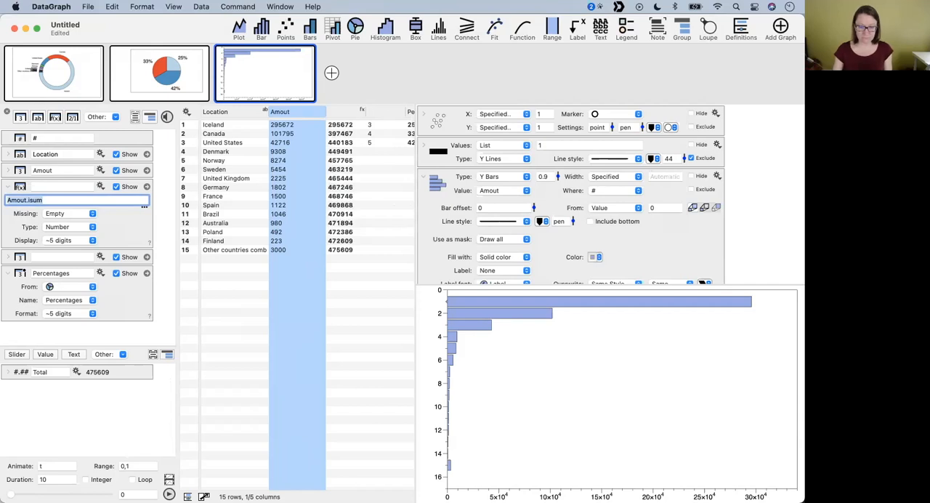
- Examine the expression column's formula, the bar command's settings and the cumulative value in the Iceland row
click(344, 113)
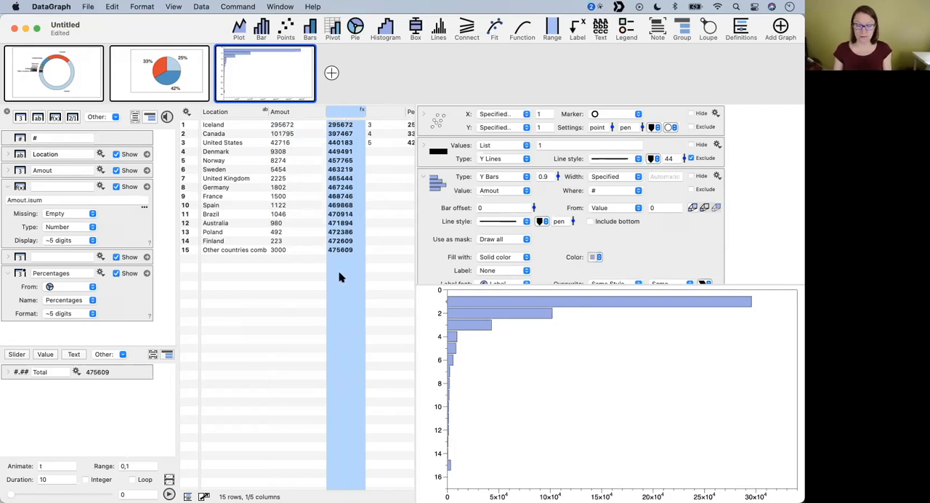
click(7, 187)
scroll(466, 225, up, 2)
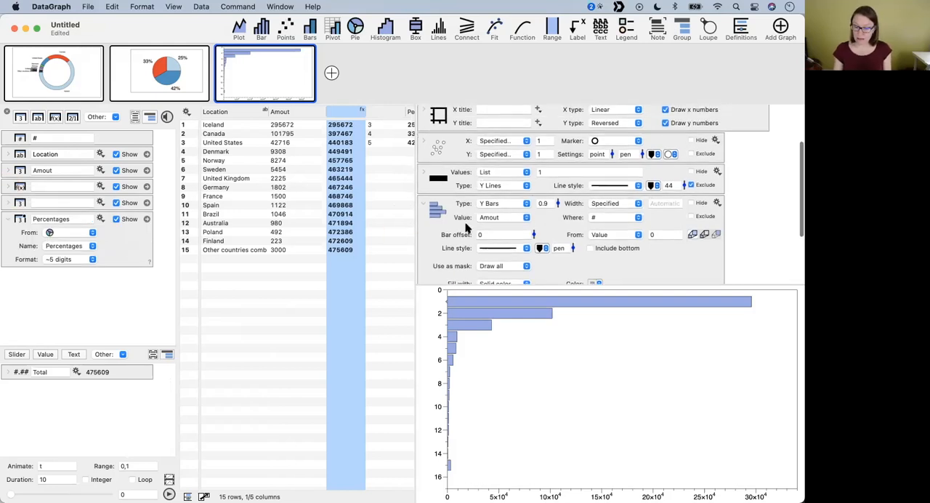
scroll(528, 227, down, 2)
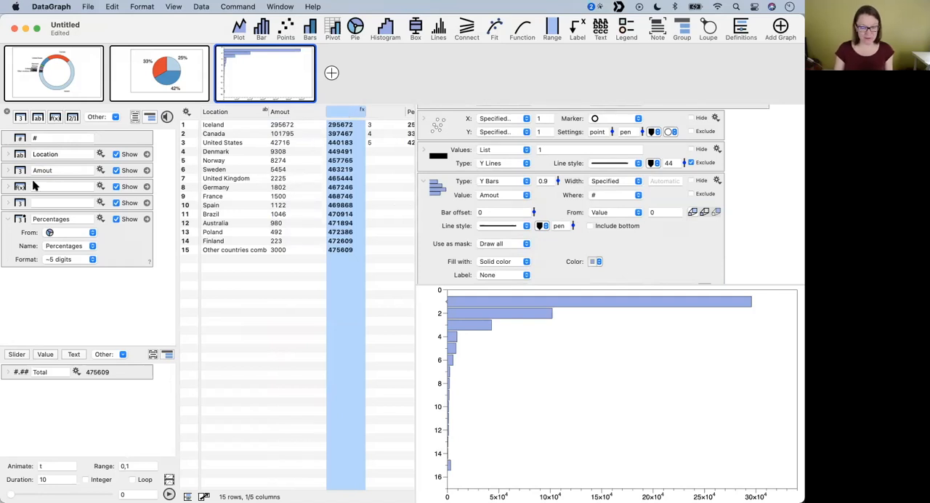
click(7, 191)
click(58, 200)
click(312, 125)
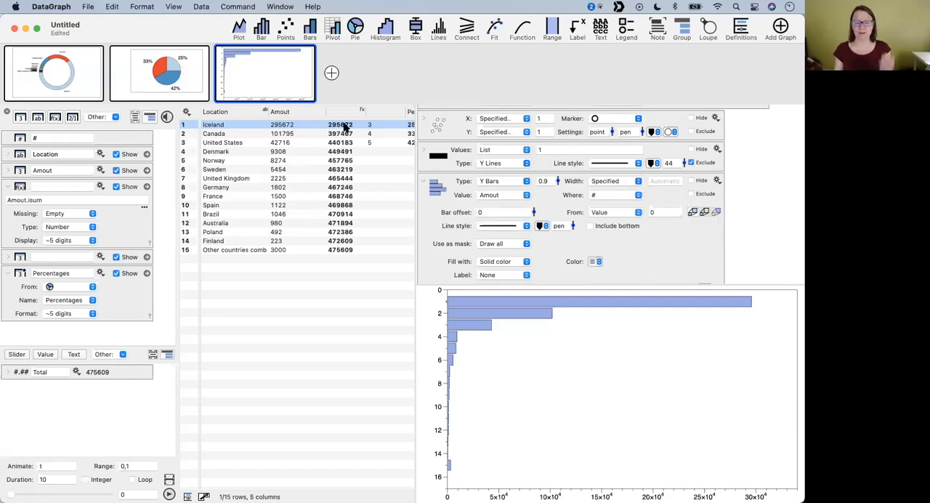
- Extend the running-sum expression to Amout.isum - Amount
click(76, 197)
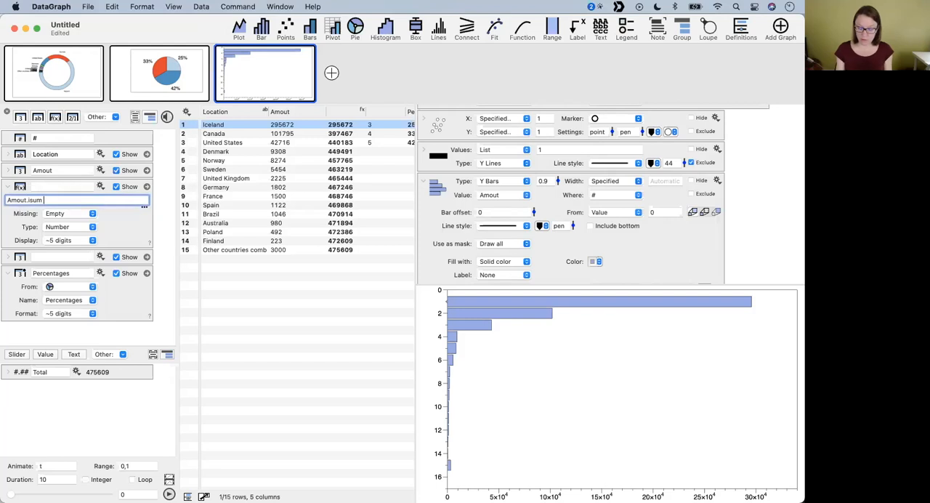
text(- Amoun)
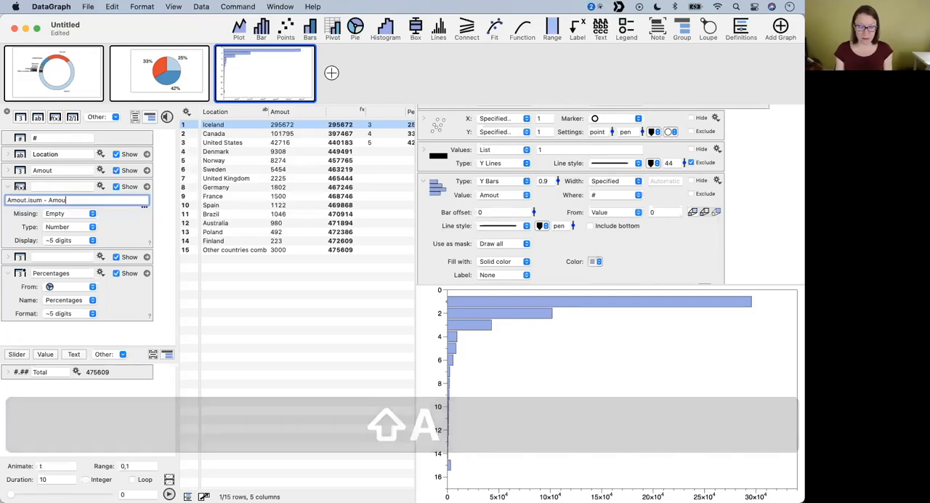
key(Return)
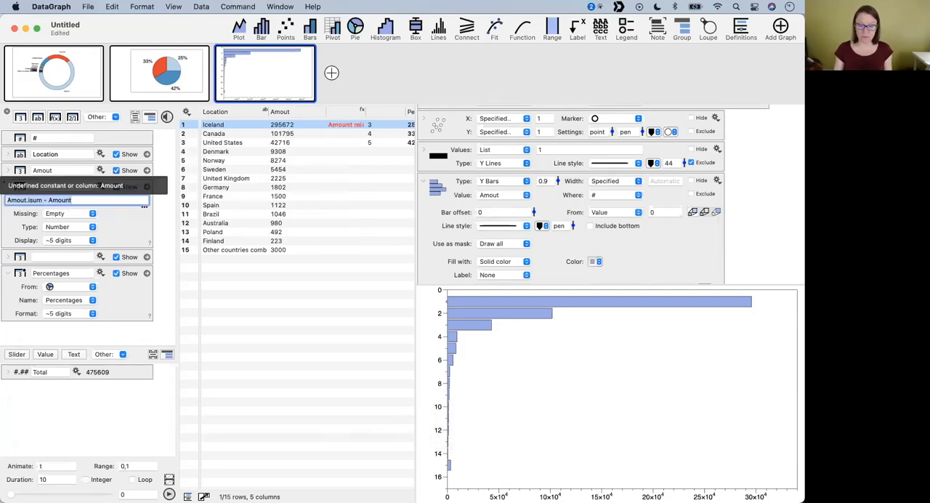
- Try to correct the subtracted column name in the expression by re-entering it as Amount
click(85, 199)
click(69, 198)
key(BackSpace)
key(Return)
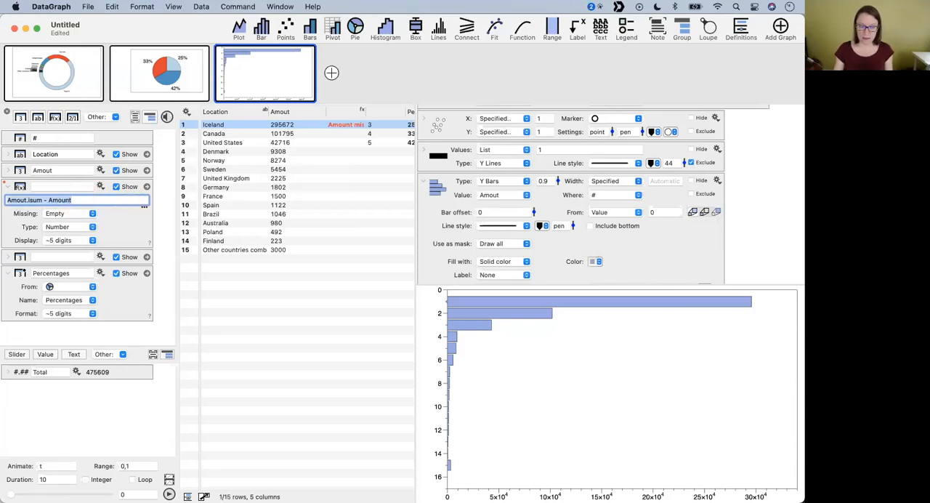
click(63, 197)
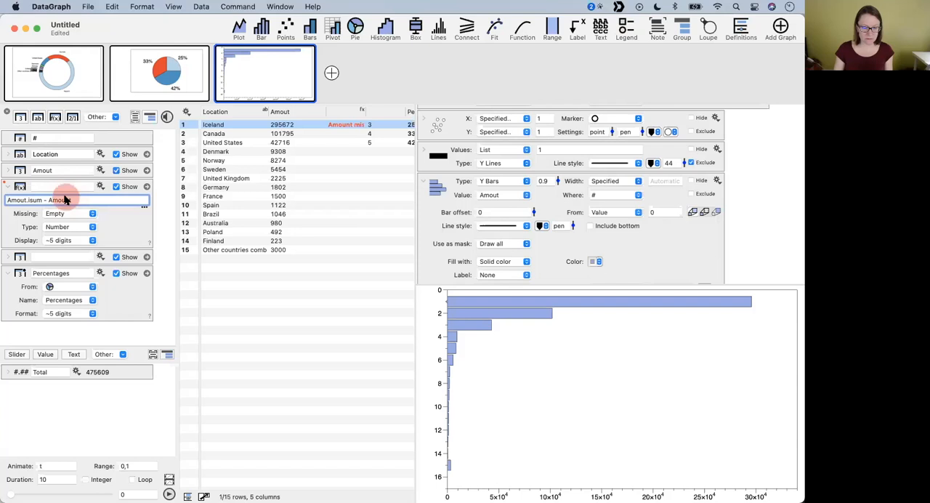
drag(60, 199, 101, 198)
text(Amount)
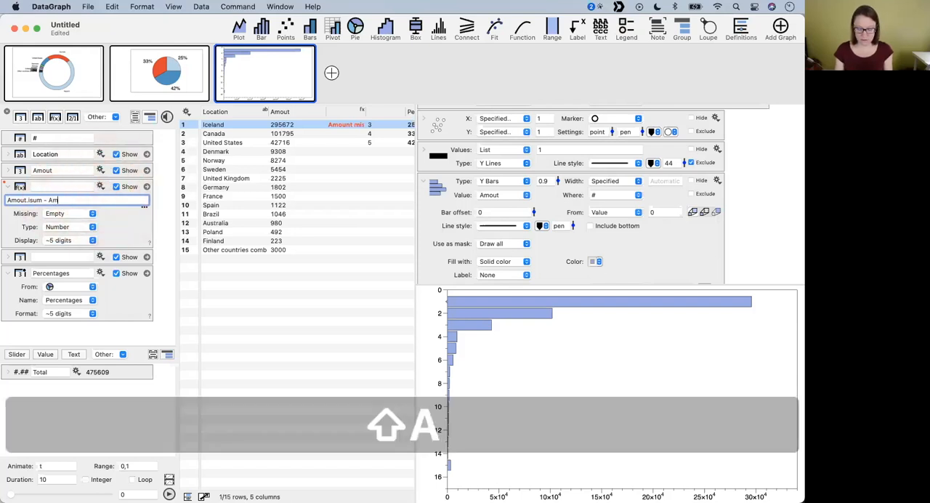
key(Return)
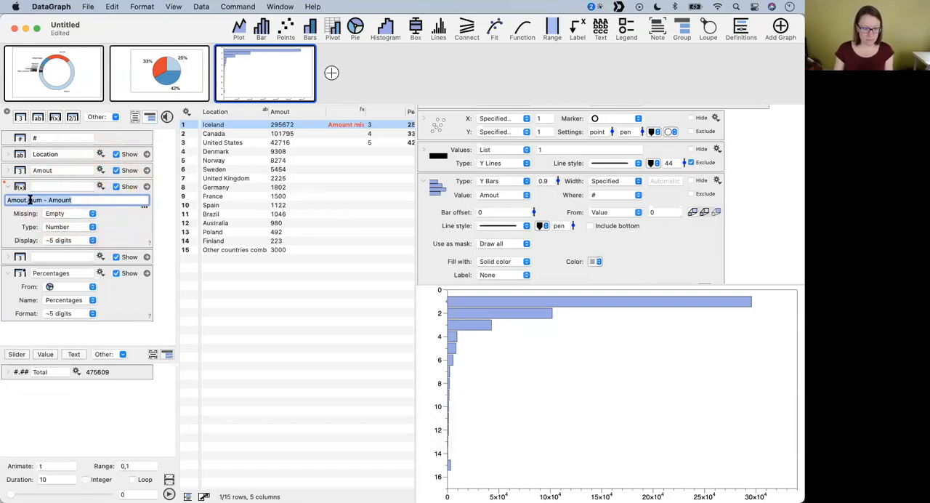
- Correct the running-sum expression to Amount.isum - Amount and widen its column in the data table
click(23, 200)
text(n)
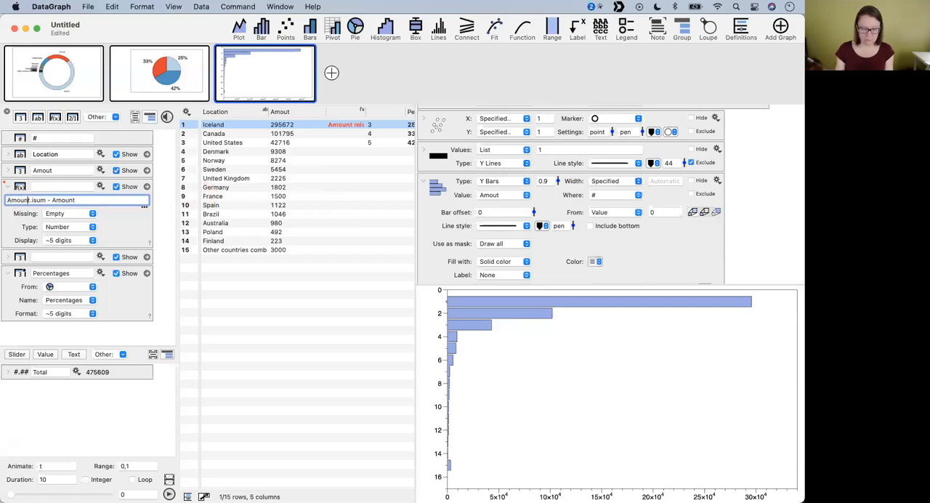
key(Return)
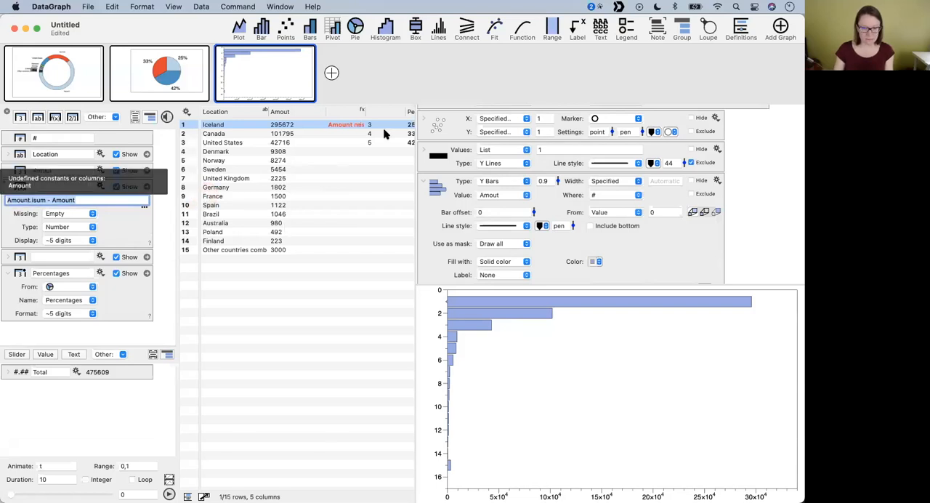
drag(365, 111, 413, 111)
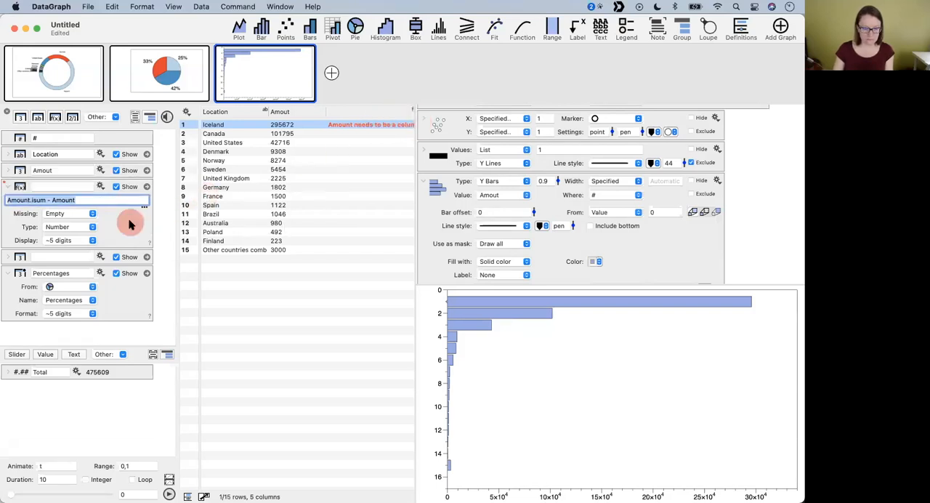
- Rename the Amout column to Amount so it matches the name used in the expression
click(58, 171)
text(Amount)
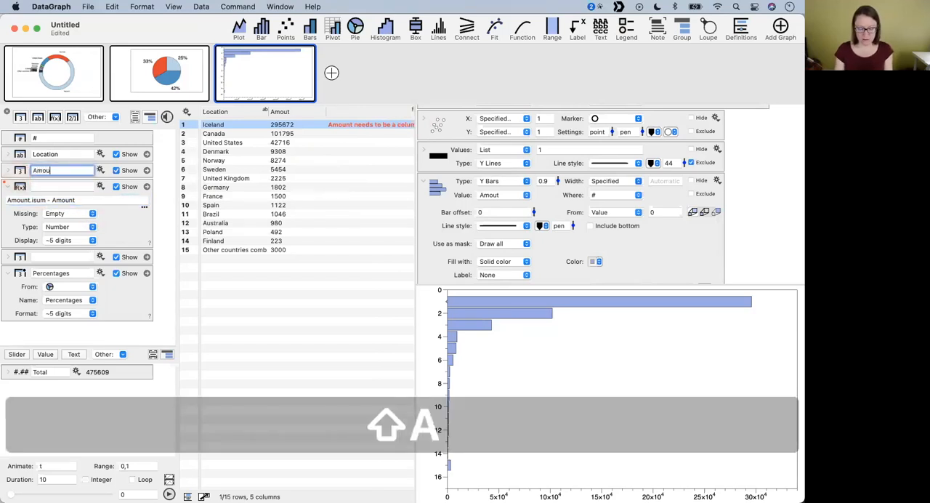
key(Return)
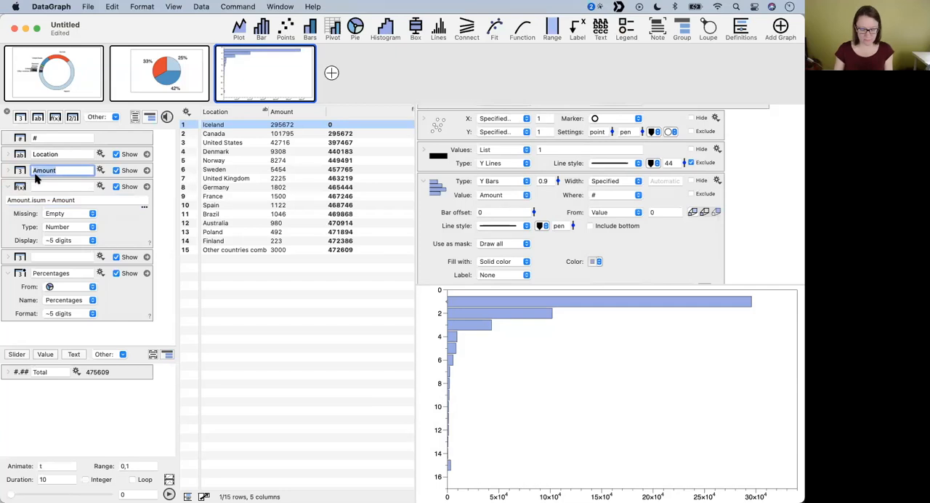
key(super+c)
click(326, 259)
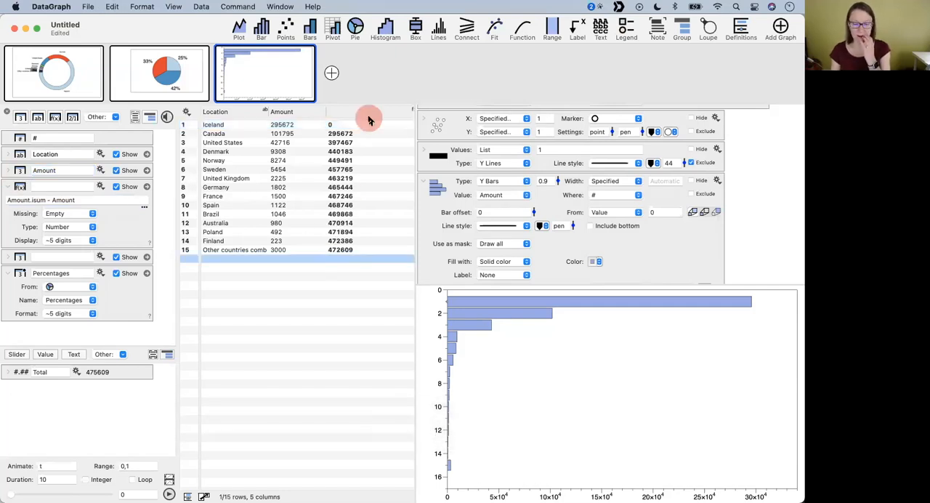
- Name the running-sum expression column Start
double_click(359, 111)
text(Start)
click(364, 303)
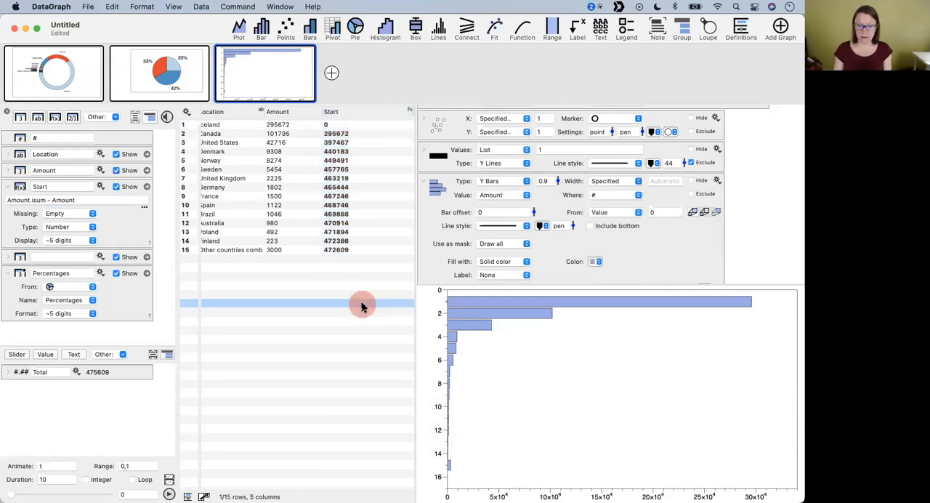
- Add a new expression column after Start and define it as Start+Amount
click(332, 125)
scroll(327, 176, left, 2)
drag(414, 170, 523, 191)
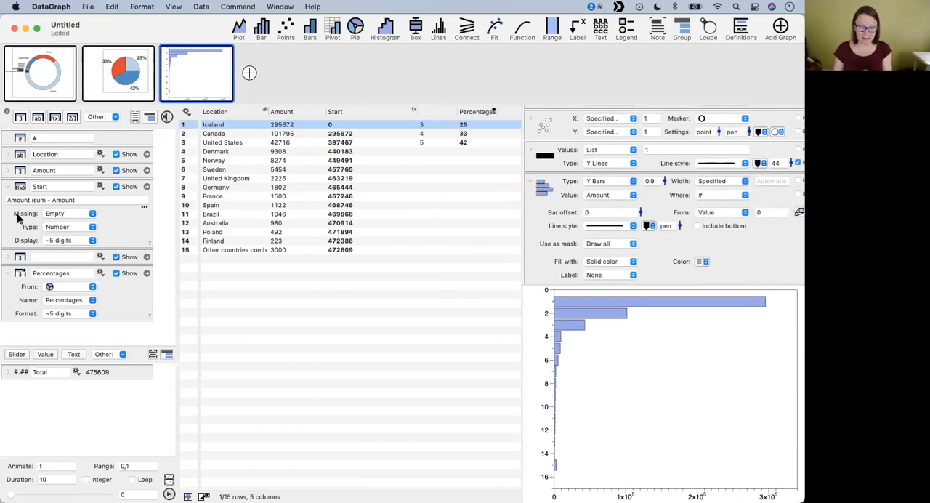
click(54, 116)
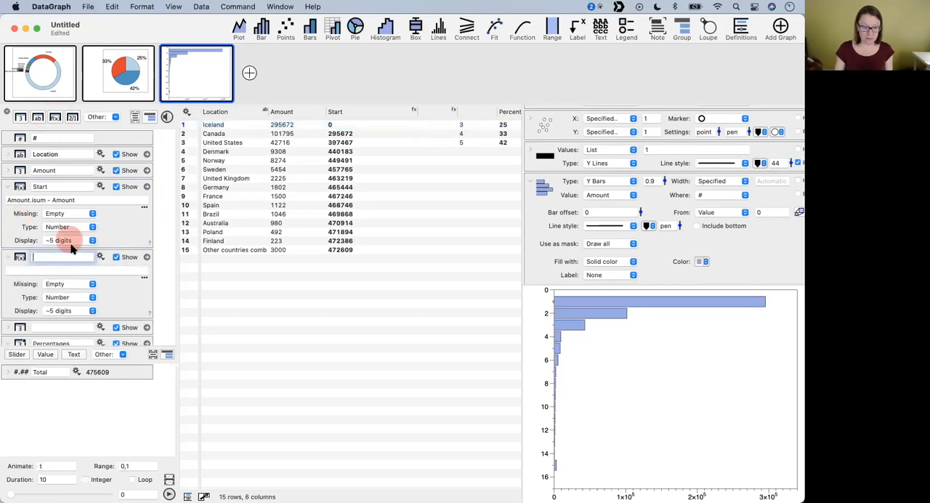
drag(51, 186, 21, 187)
key(super+c)
click(40, 270)
key(super+v)
text(+Am)
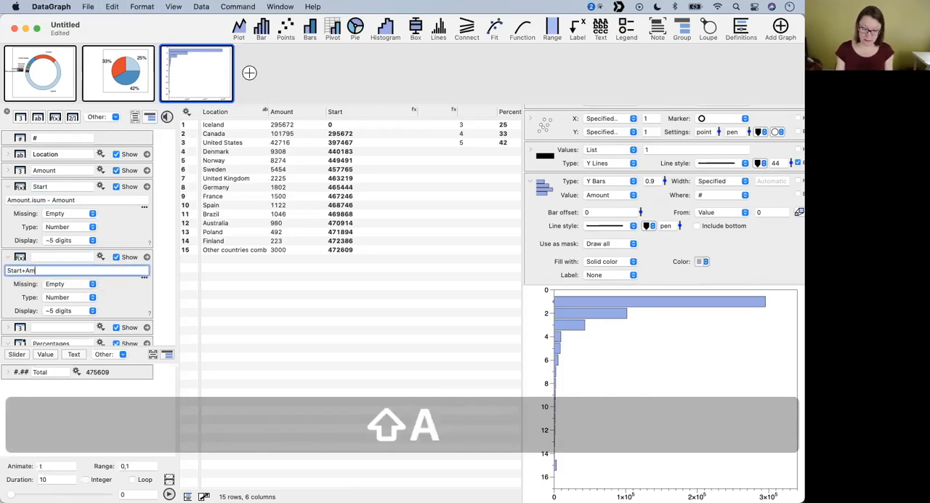
text(ount)
key(Return)
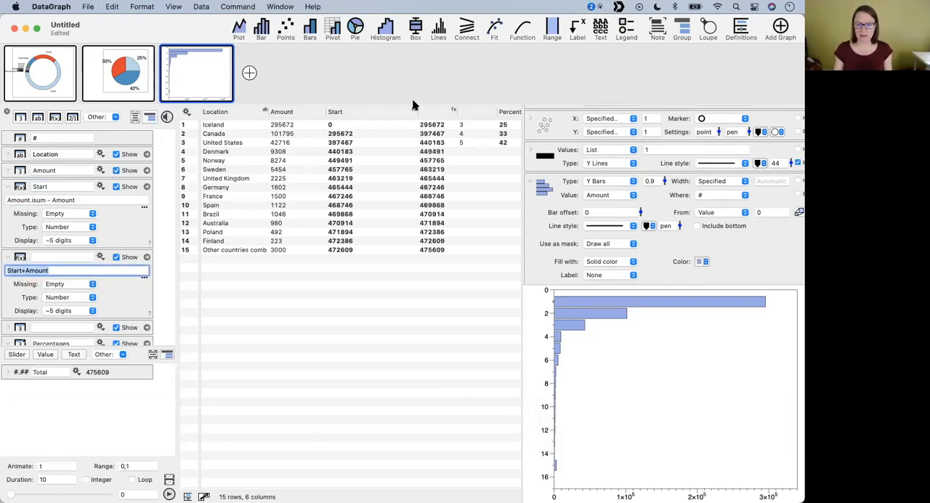
- Narrow the Start column and name the Start+Amount expression column End
drag(416, 108, 383, 108)
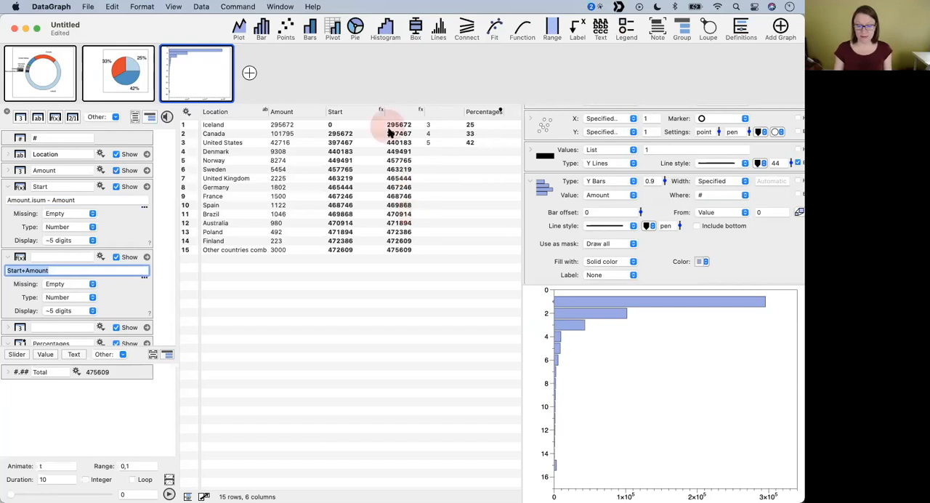
click(400, 111)
text(End)
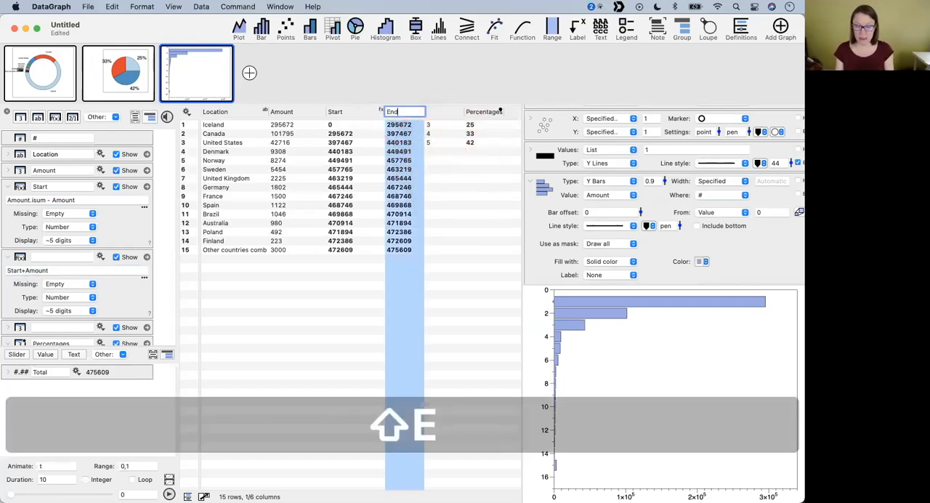
key(Return)
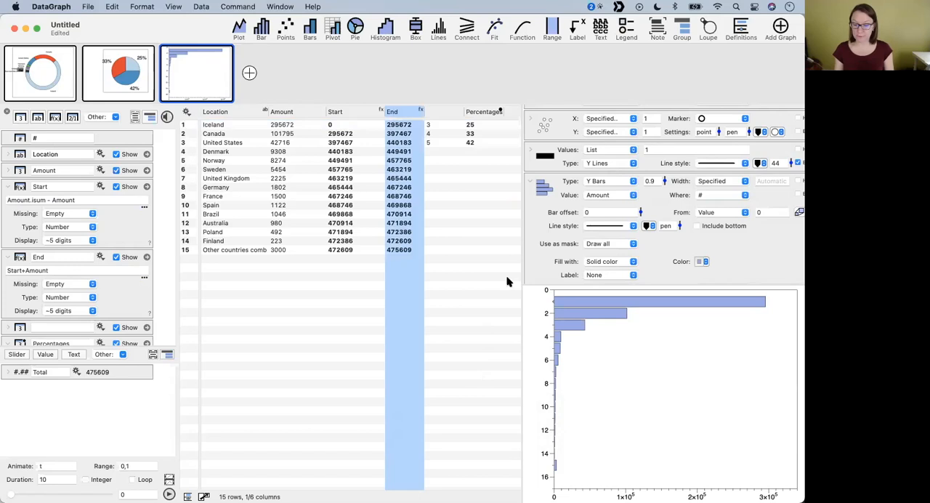
- Assign the End column as the value of the Y Bars command
drag(522, 250, 498, 250)
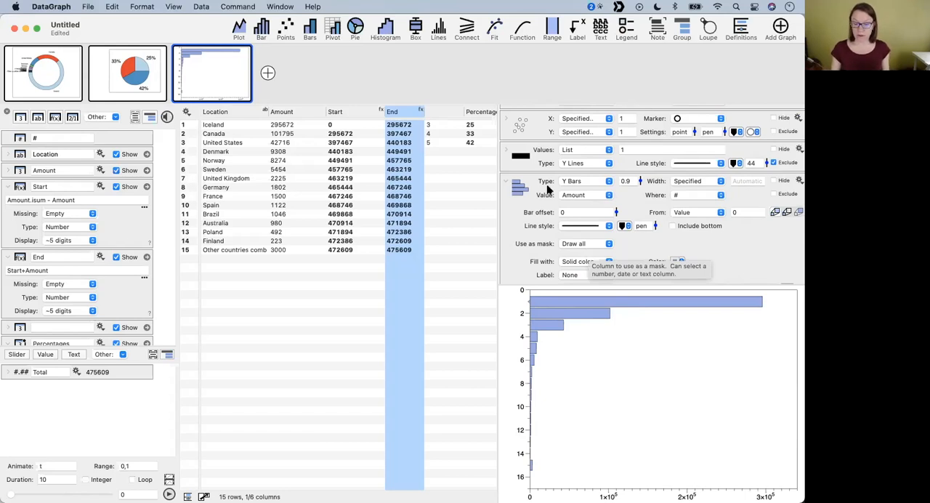
click(520, 195)
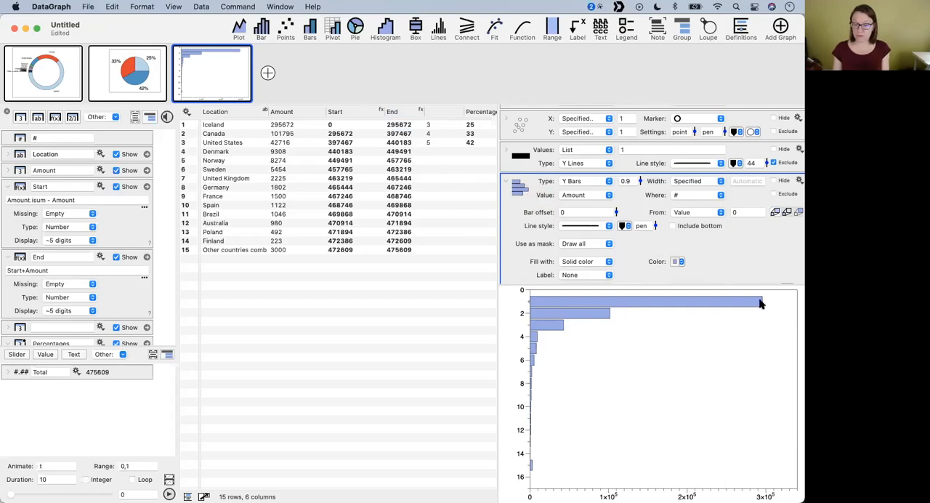
drag(396, 112, 581, 195)
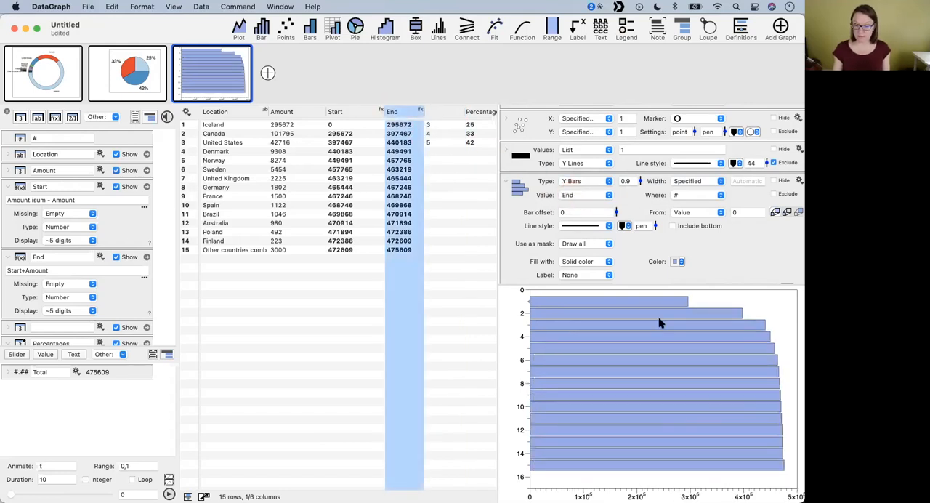
- Make the bars begin from the Start column and collapse the bar command's settings
drag(497, 264, 440, 263)
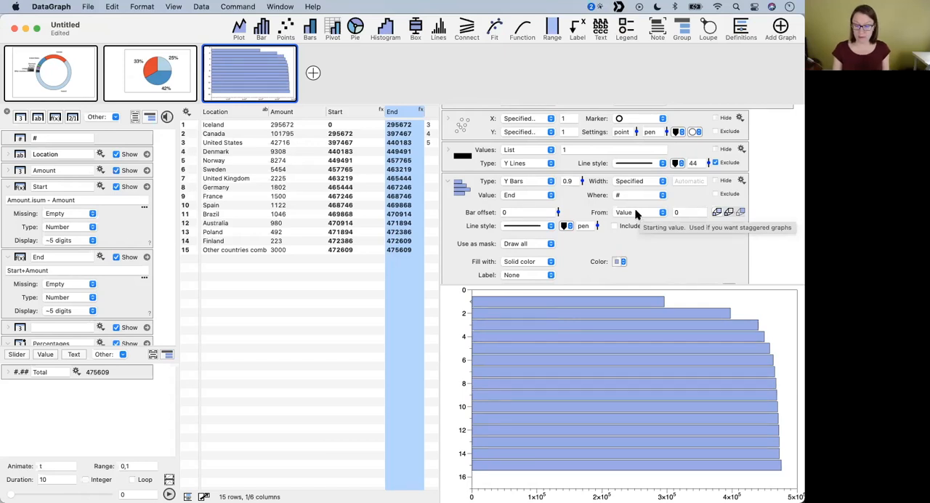
drag(334, 113, 636, 211)
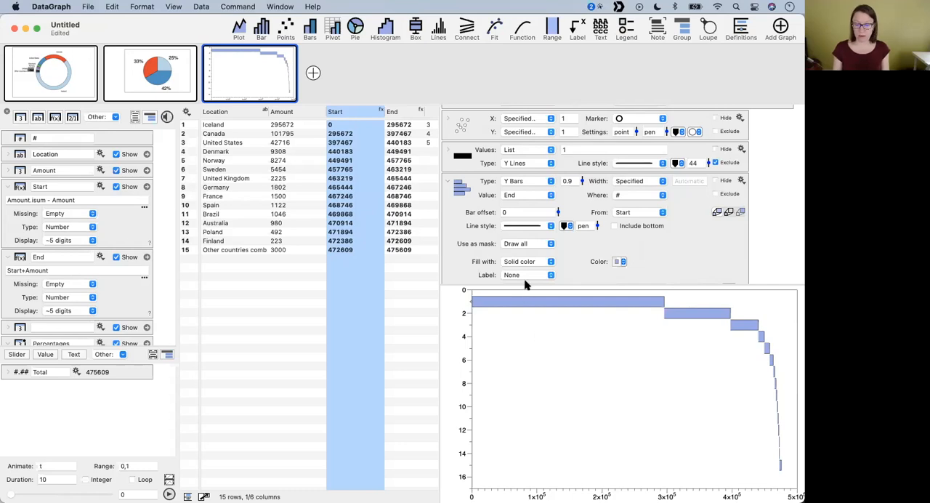
click(446, 183)
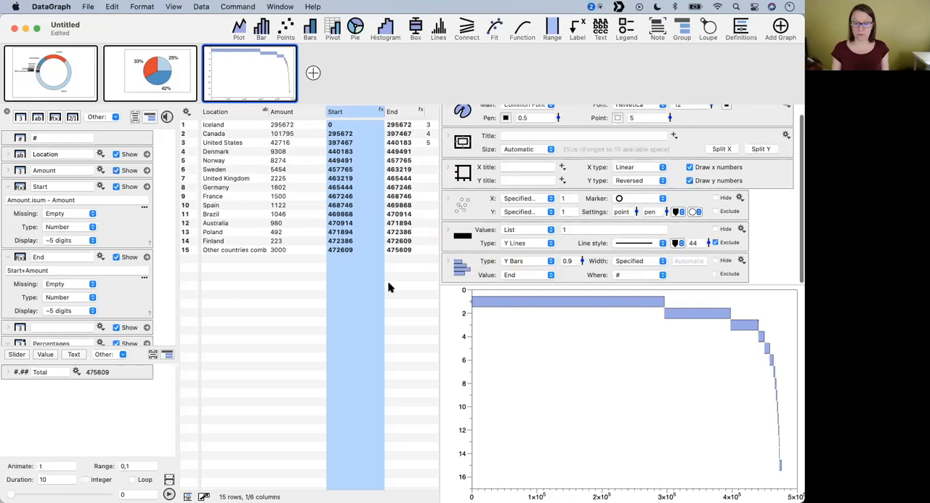
click(383, 317)
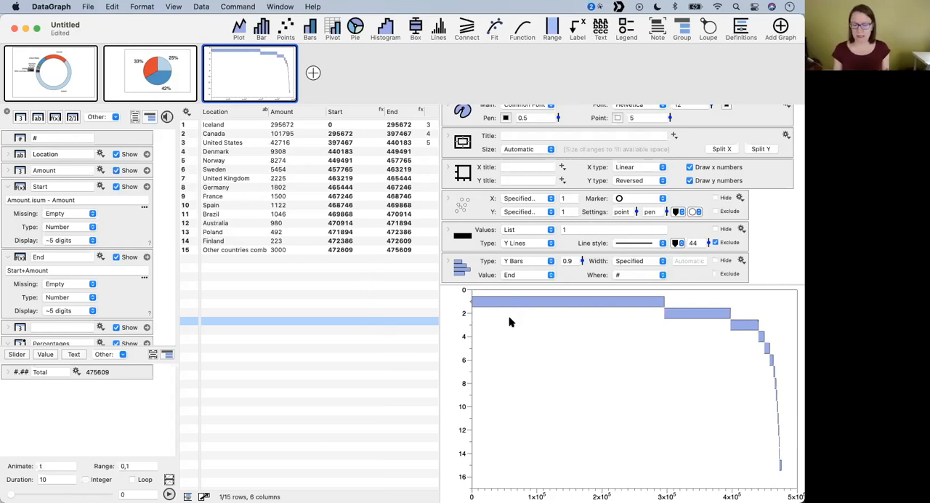
- Set the Y Lines line width to 70 and the graph's overall pen width to 3
drag(709, 245, 706, 218)
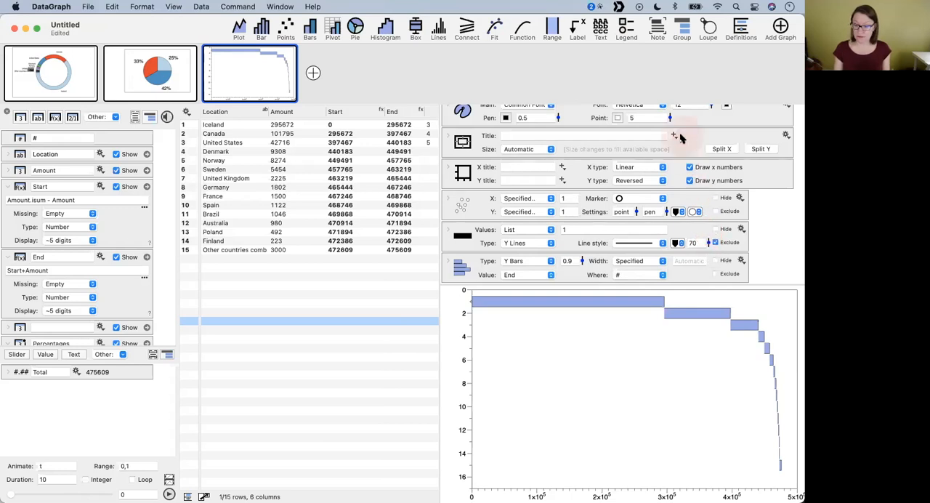
scroll(617, 132, up, 1)
mouse_move(557, 127)
mouse_down()
mouse_move(558, 83)
mouse_move(554, 118)
mouse_up()
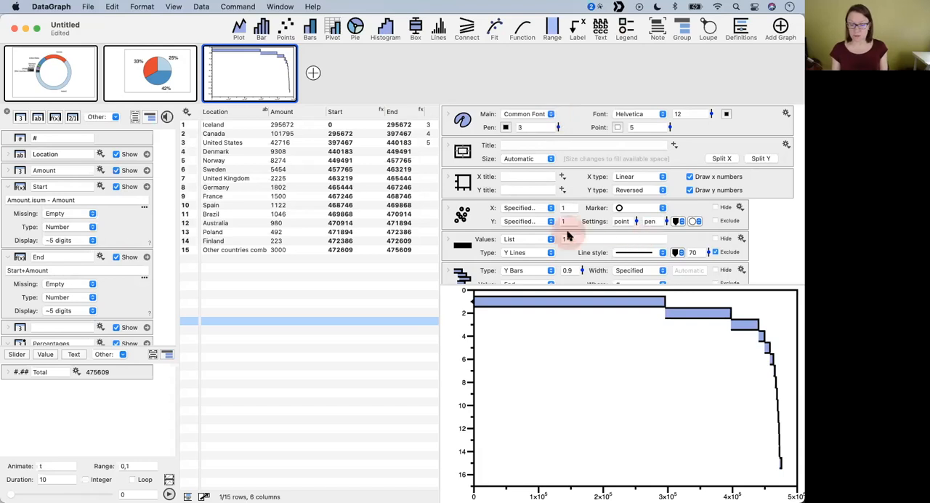
- Include the bottom edge in the outlines of the cascading Y Bars
scroll(487, 258, down, 2)
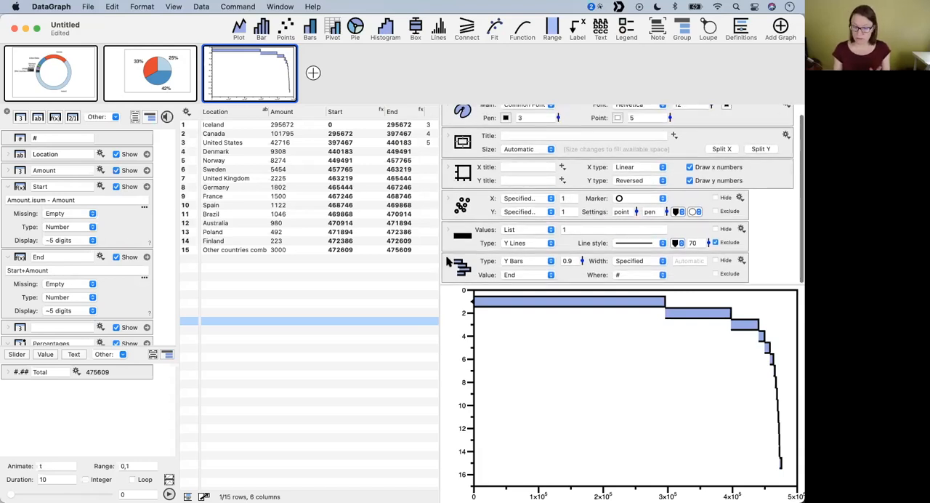
click(454, 264)
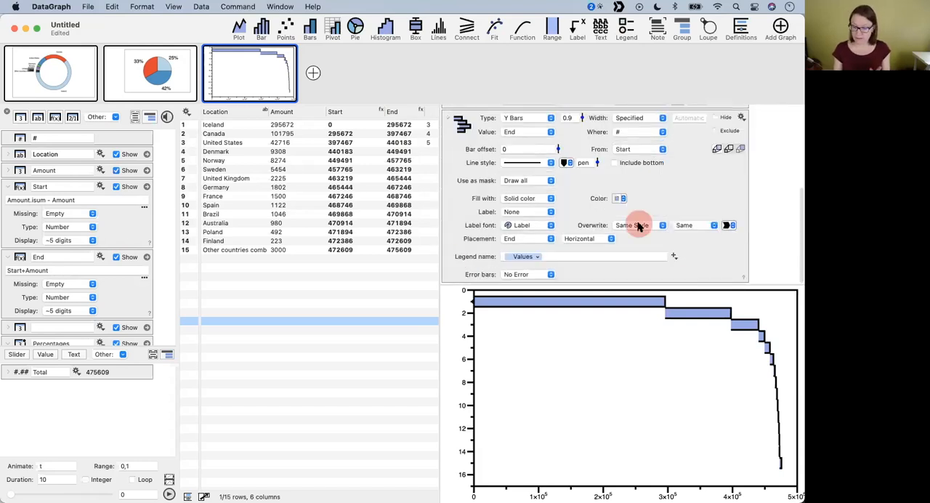
mouse_move(619, 177)
mouse_down()
mouse_move(619, 192)
mouse_move(621, 180)
mouse_up()
click(614, 163)
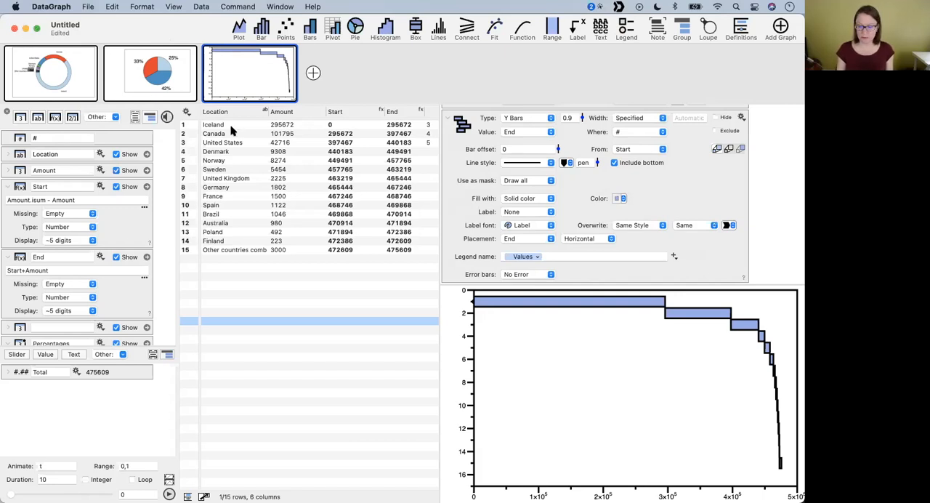
- Switch to the IcelandersAroundTheWorld.dgraph document and select the graph title to locate its text command
click(25, 29)
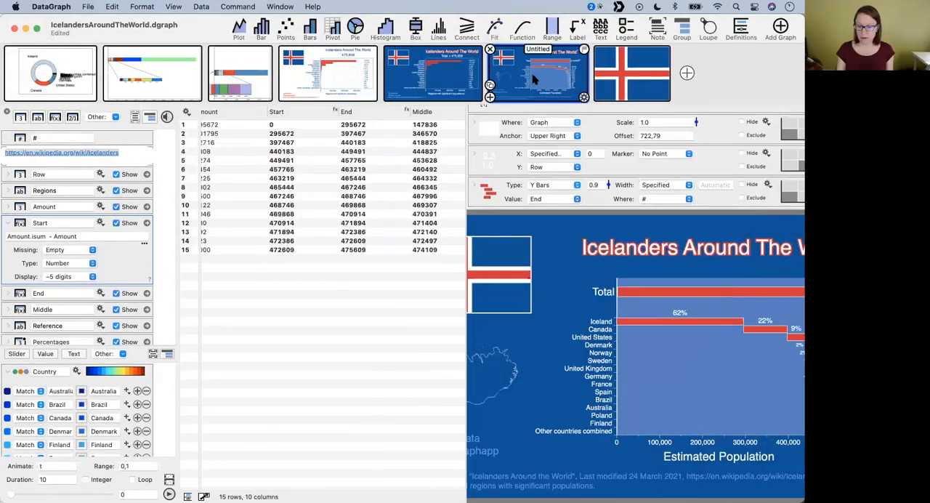
drag(466, 242, 300, 239)
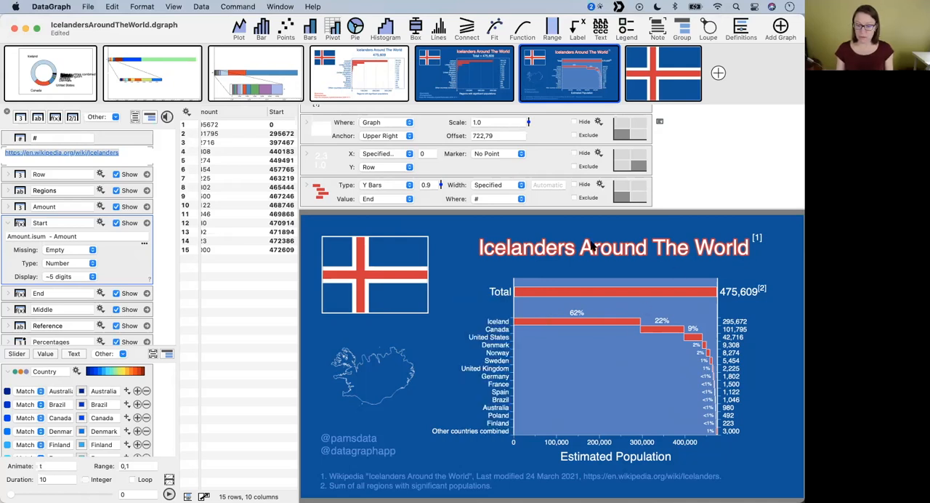
click(558, 252)
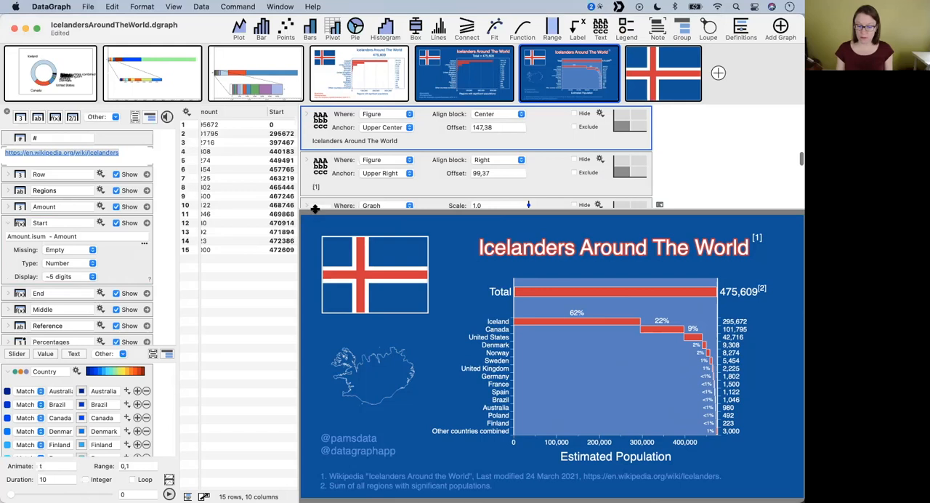
drag(314, 207, 315, 240)
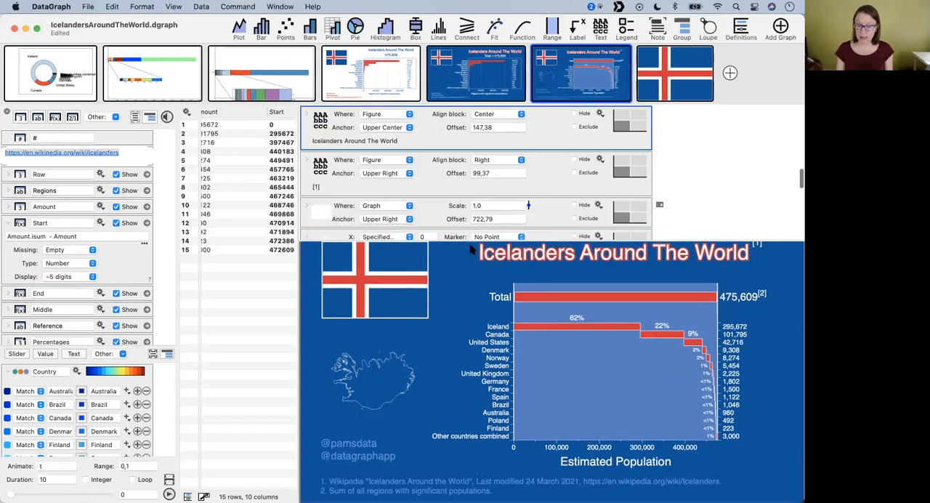
- Examine the title text's detailed settings, including the options for its Outline background
click(307, 115)
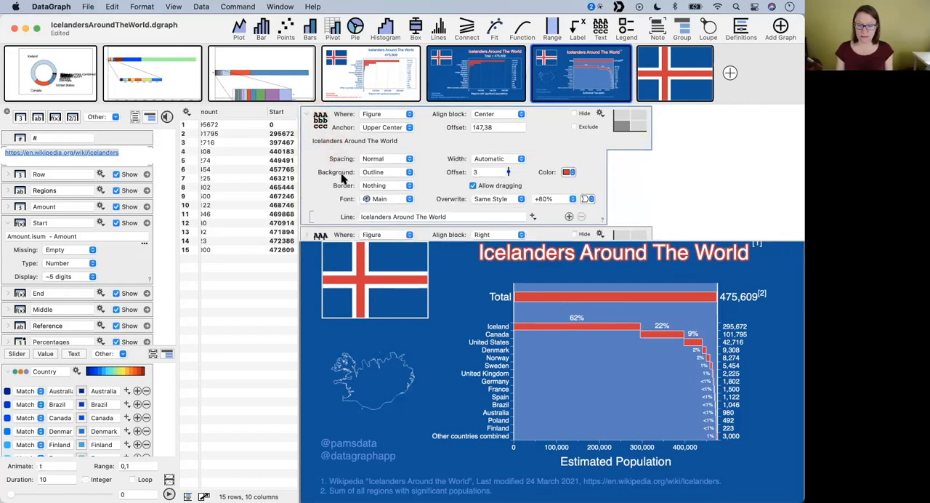
drag(325, 177, 388, 173)
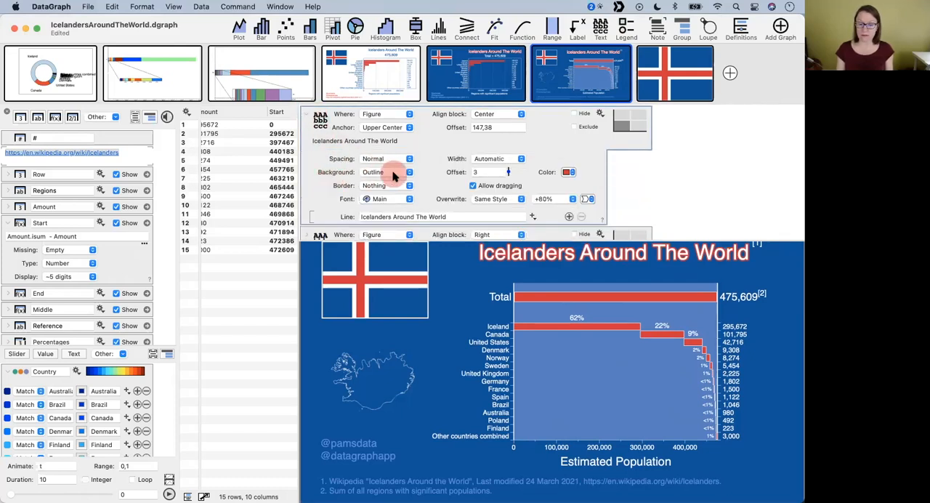
click(389, 172)
click(607, 208)
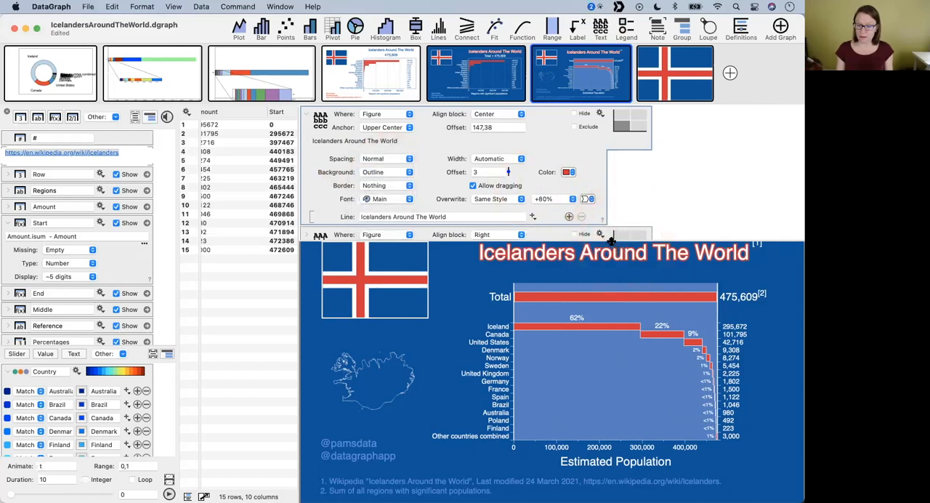
- Undo the last move of the Icelanders Around The World title and enlarge the graph area
key(super+z)
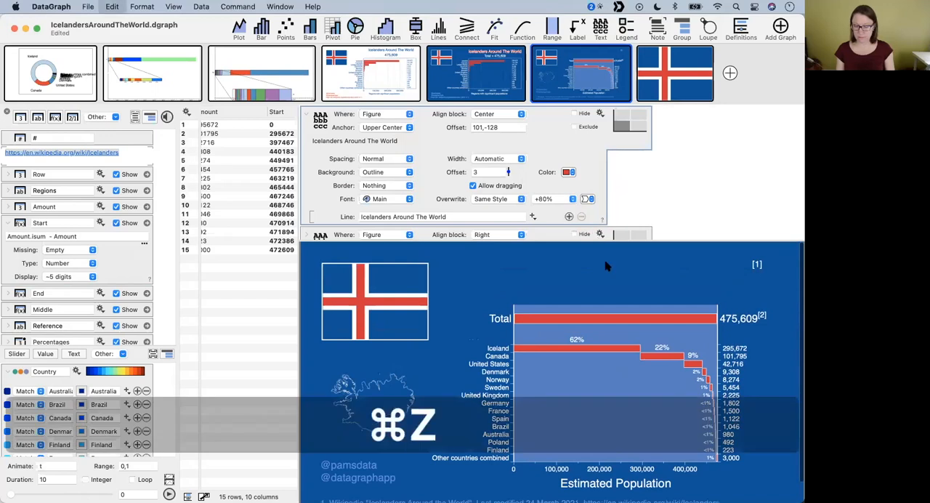
key(super+z)
drag(604, 240, 599, 174)
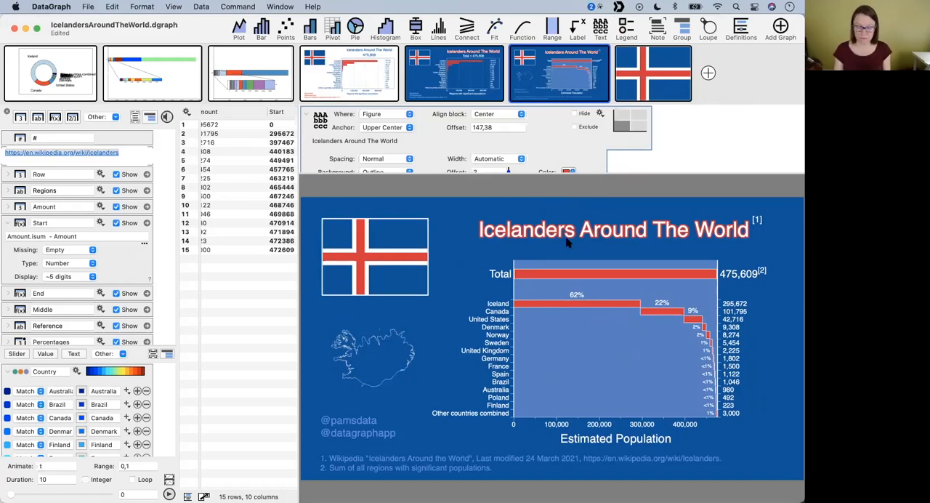
- Minimize the IcelandersAroundTheWorld.dgraph document and the Wikipedia browser window behind it
click(233, 258)
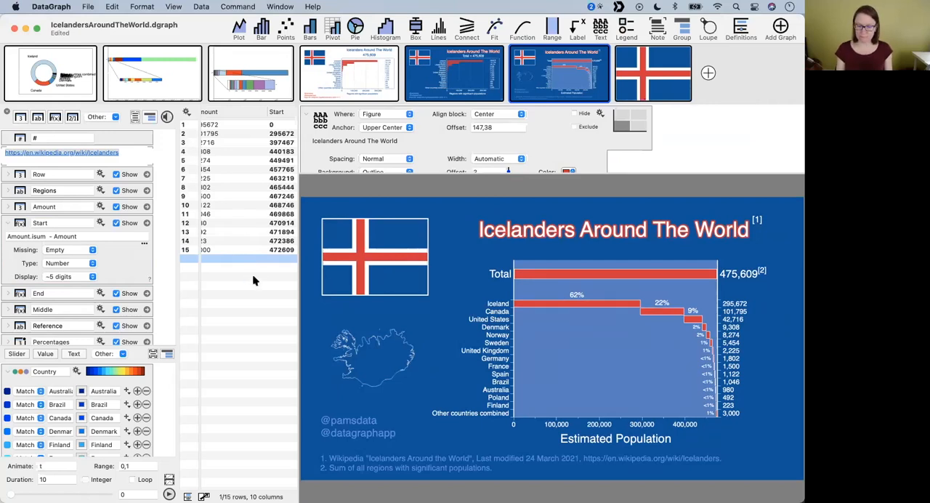
click(26, 28)
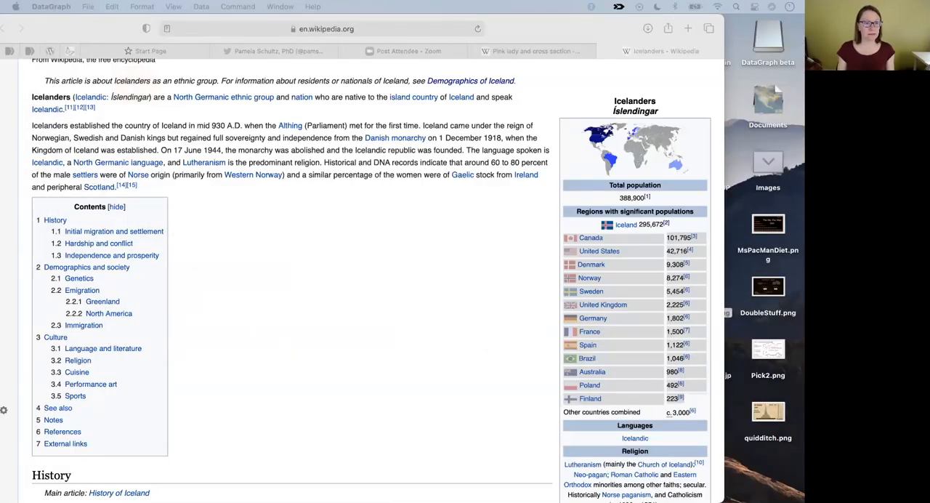
click(308, 210)
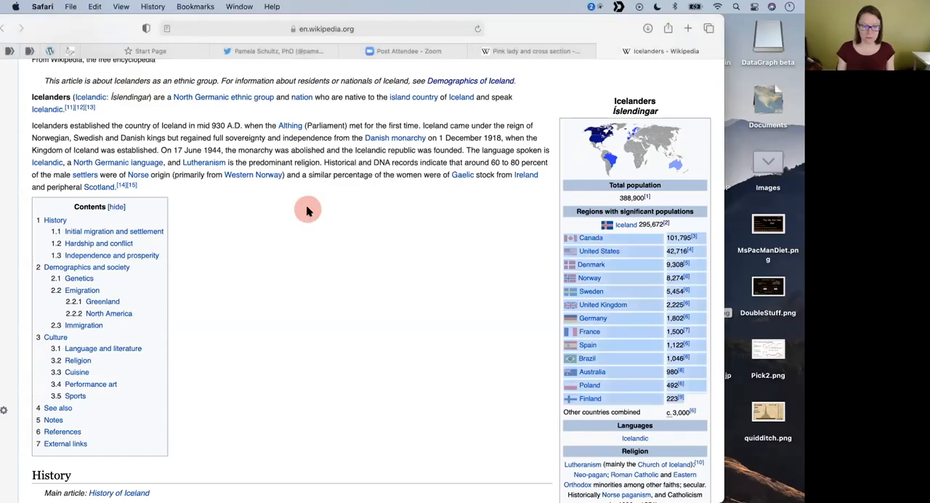
drag(62, 29, 158, 120)
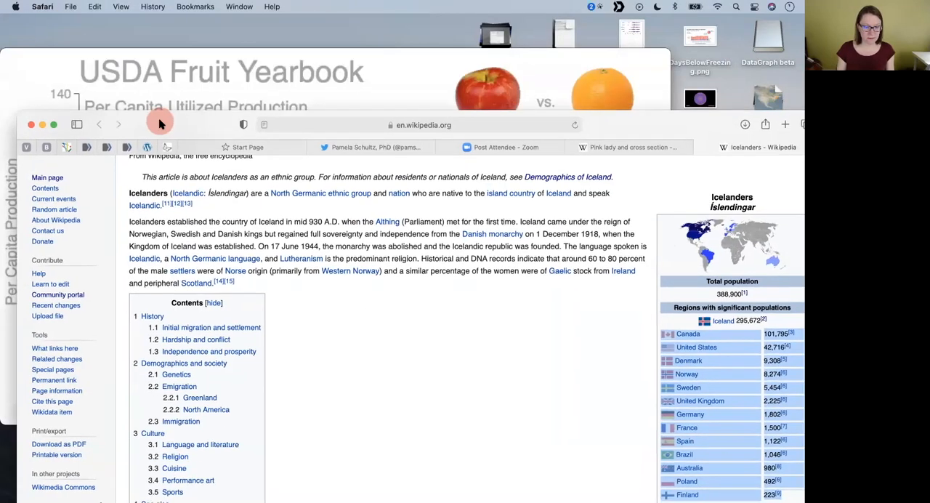
click(42, 125)
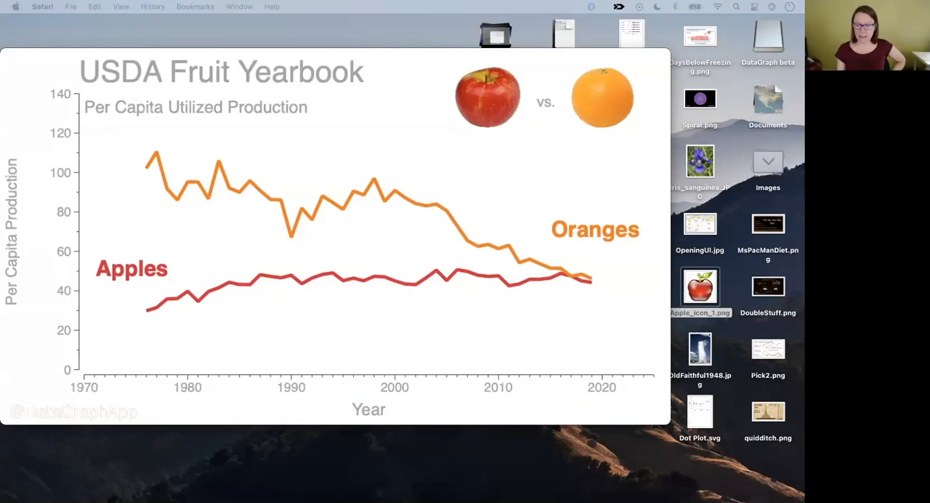
- Switch to the MsPacManDiet.dgraph document in DataGraph and widen its graph area by narrowing the data table
mouse_move(16, 353)
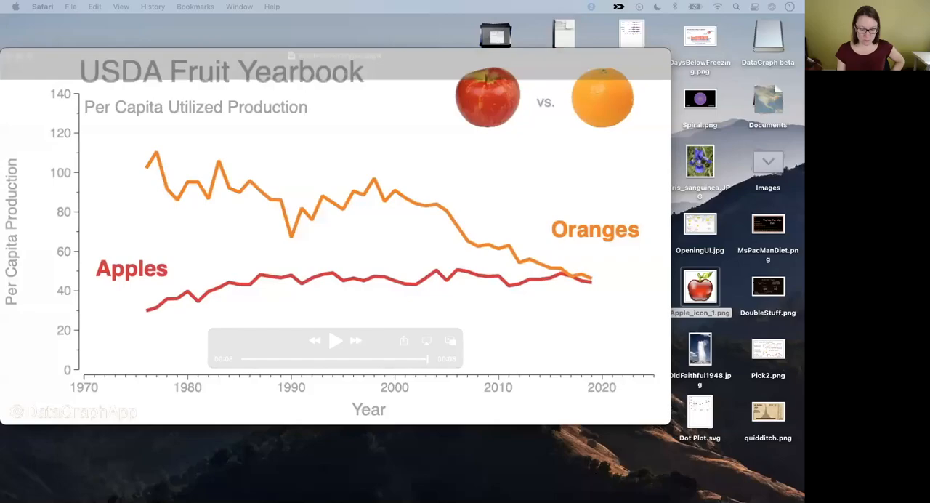
mouse_move(293, 486)
click(186, 486)
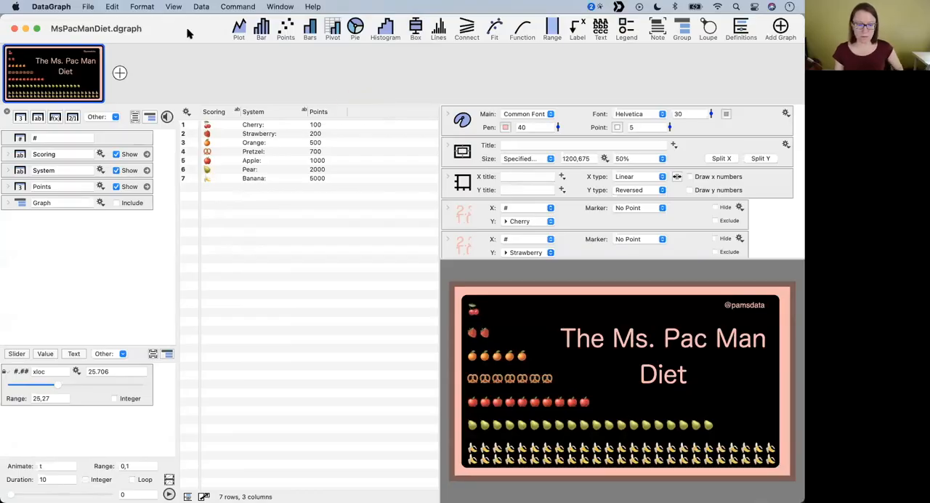
drag(440, 150, 374, 151)
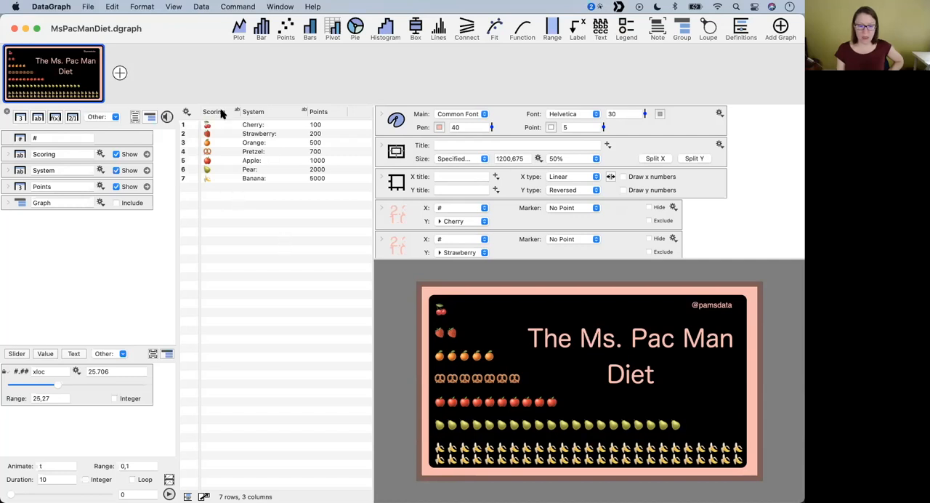
- Examine the Scoring, System and Points columns, including the emoji entries in the Scoring rows
click(218, 111)
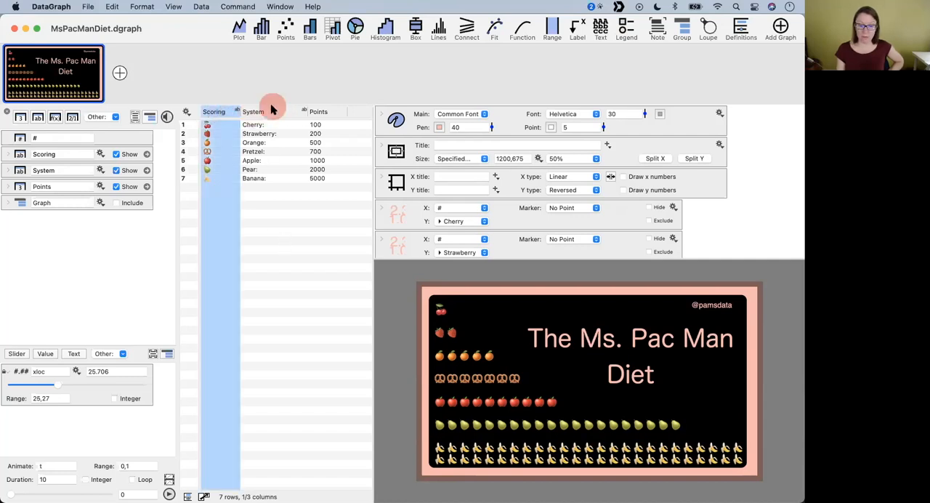
click(269, 111)
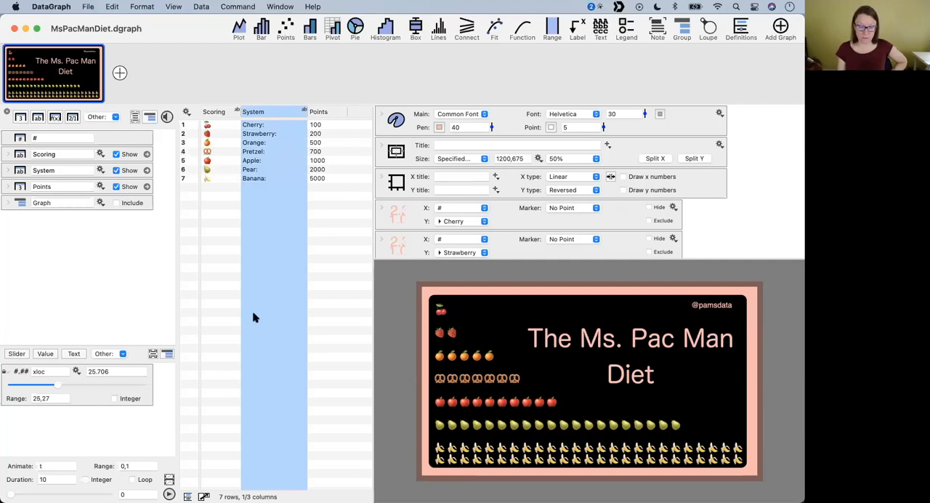
click(217, 224)
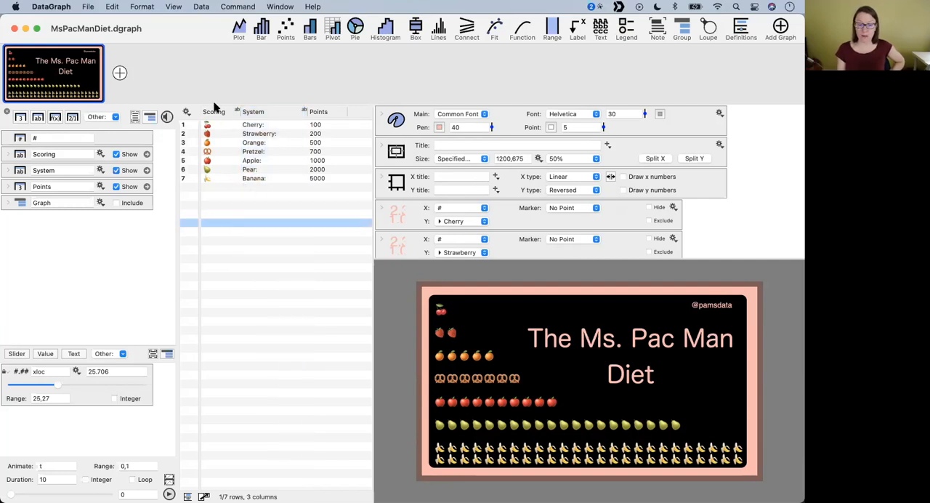
click(213, 128)
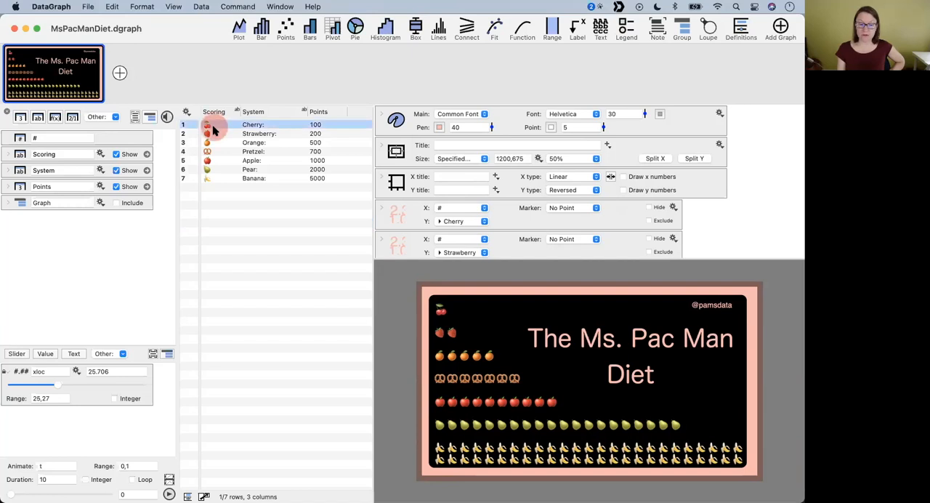
click(209, 160)
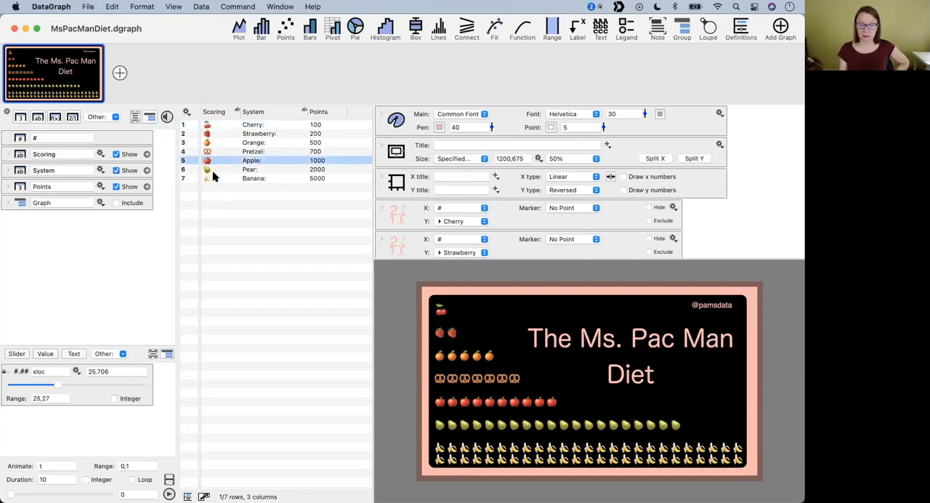
click(215, 112)
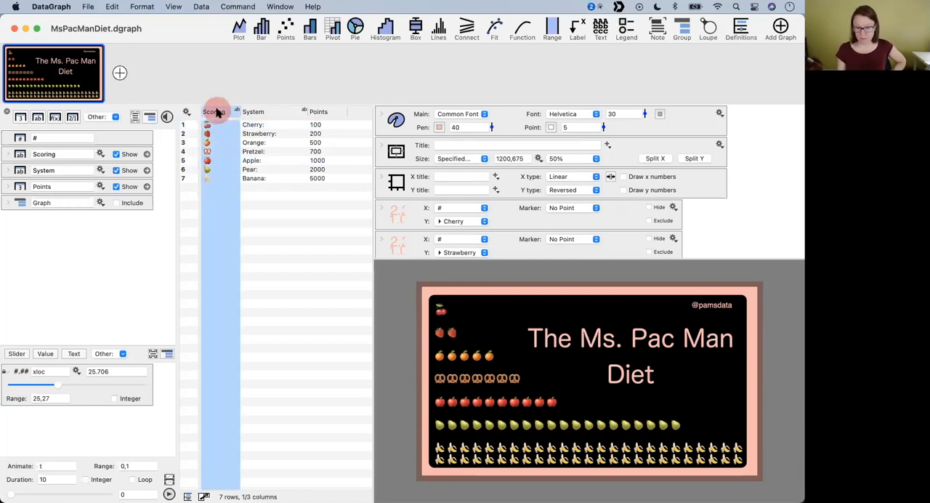
click(261, 112)
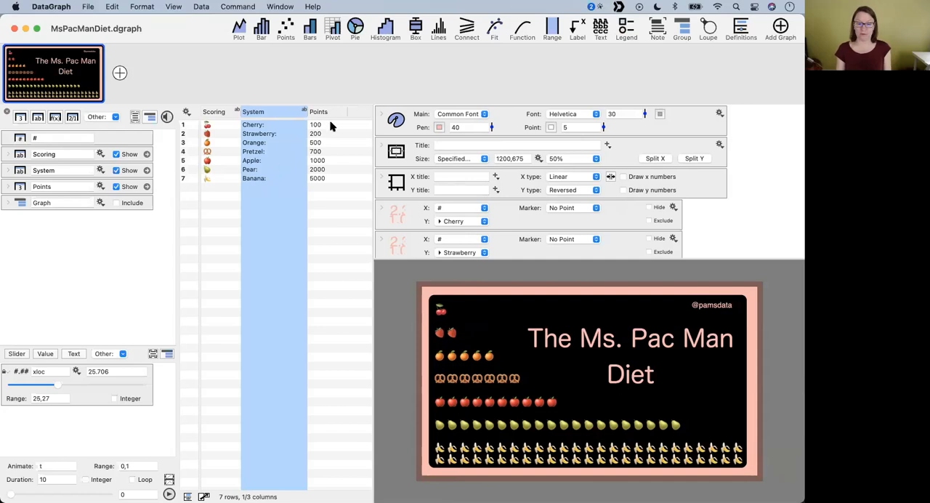
click(315, 111)
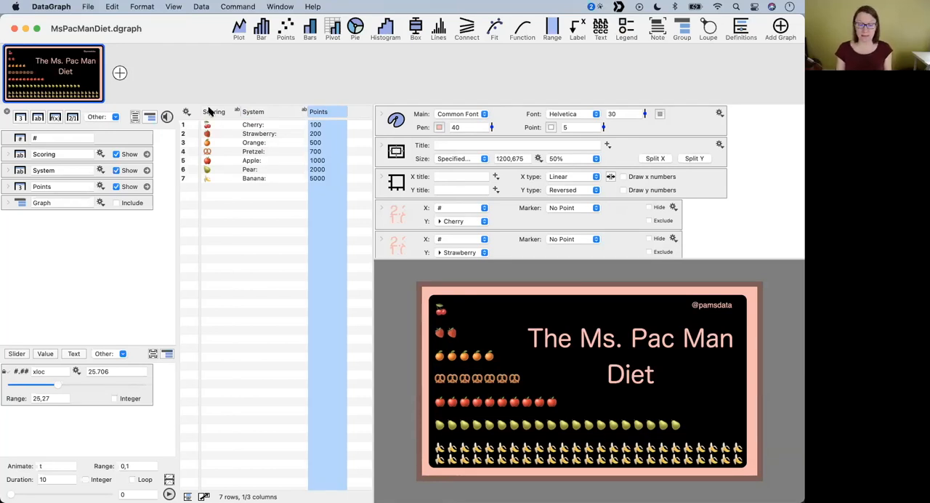
click(211, 111)
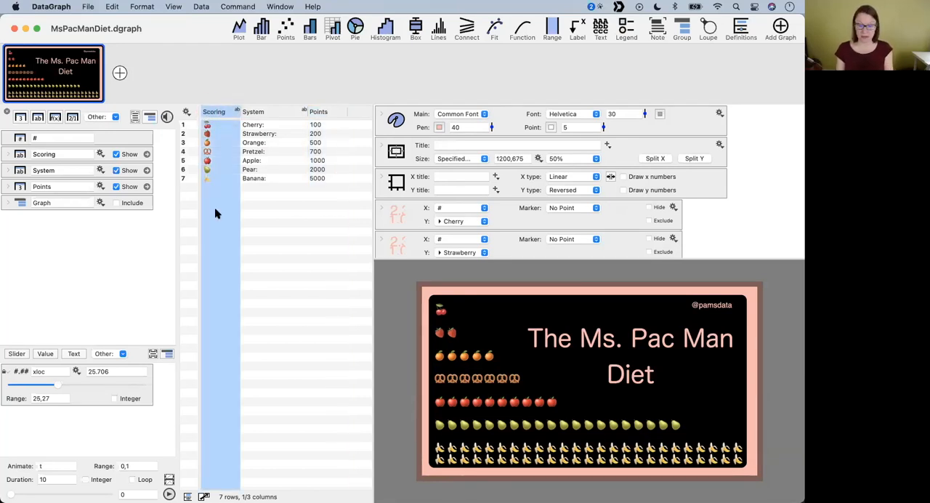
click(208, 125)
click(208, 187)
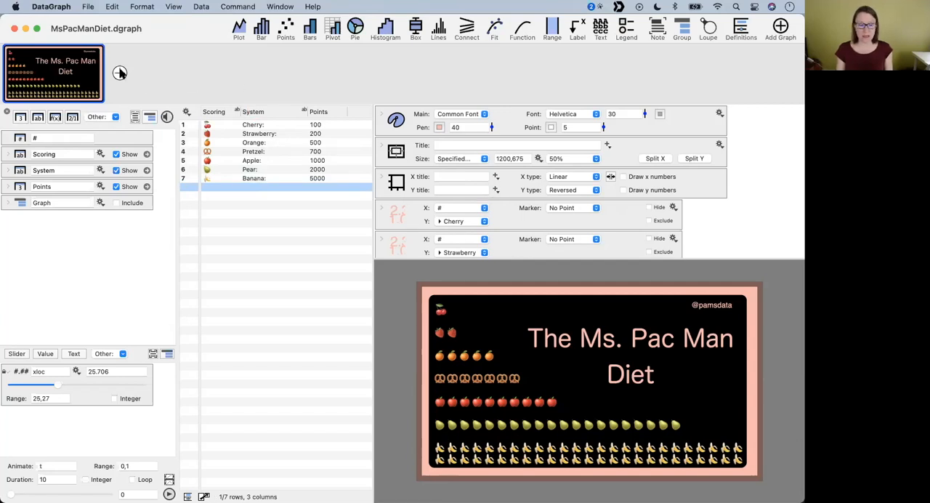
click(120, 73)
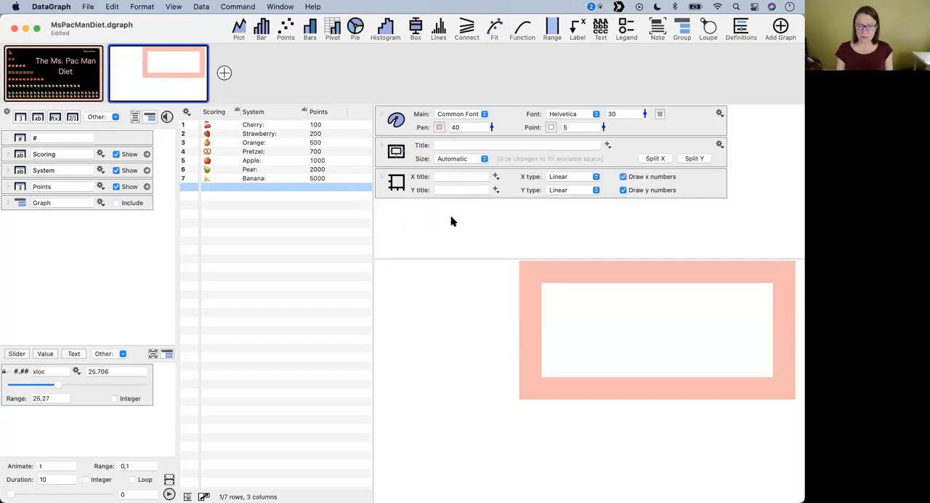
drag(603, 128, 602, 133)
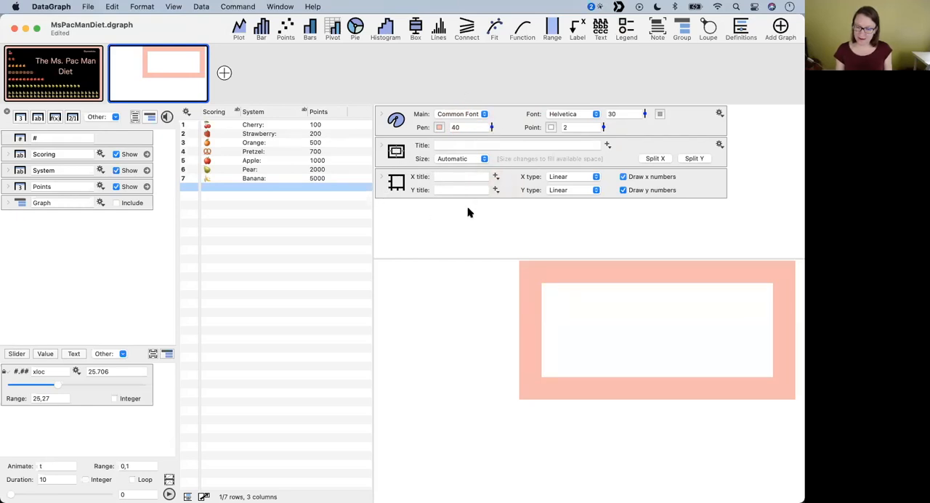
mouse_move(167, 85)
click(110, 49)
- Create a new blank DataGraph document and shift its window to a convenient place
click(88, 7)
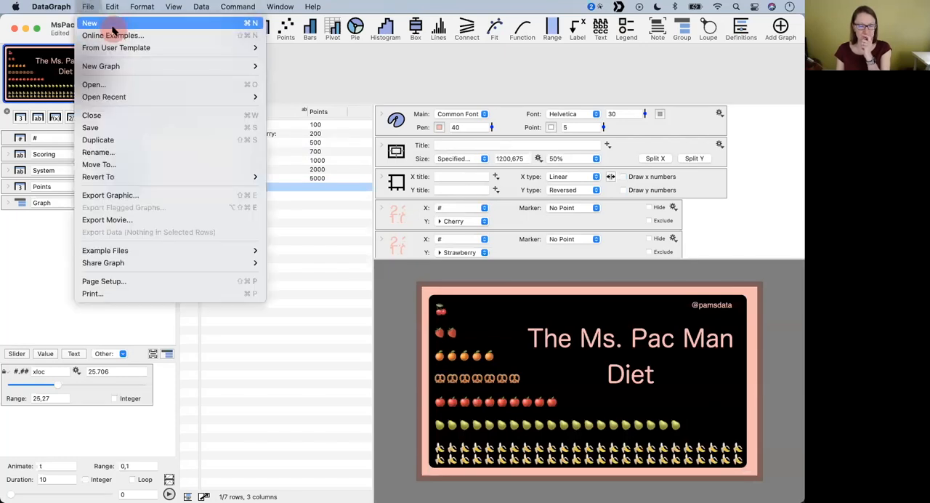
click(110, 22)
drag(164, 55, 190, 70)
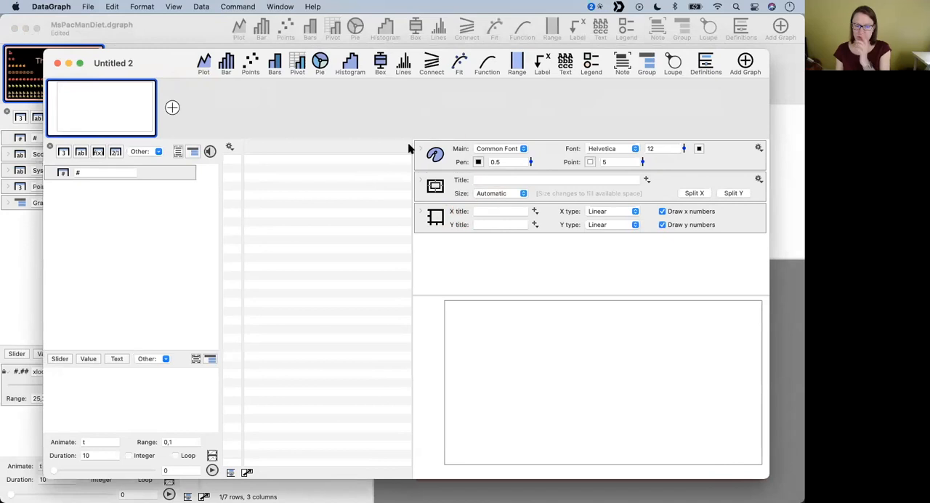
- Switch the blank graph's size from Automatic to Specified and set it to 1200,675
click(498, 193)
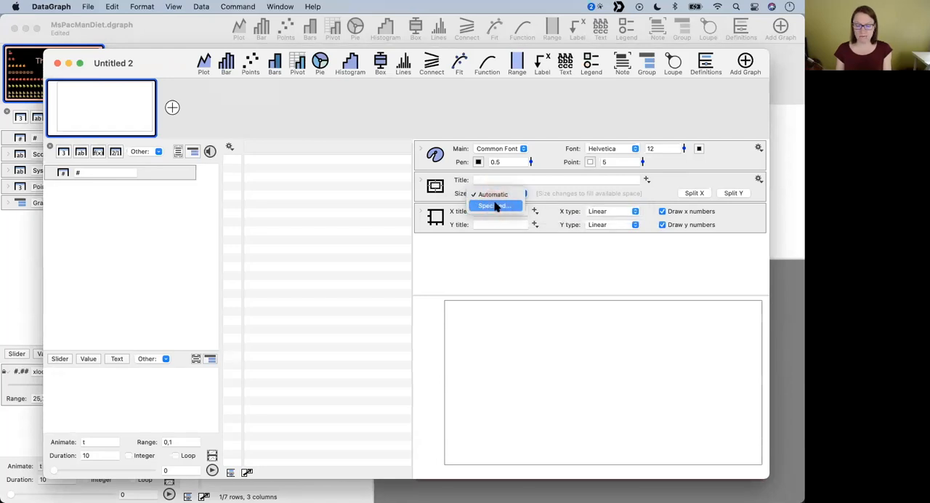
click(499, 206)
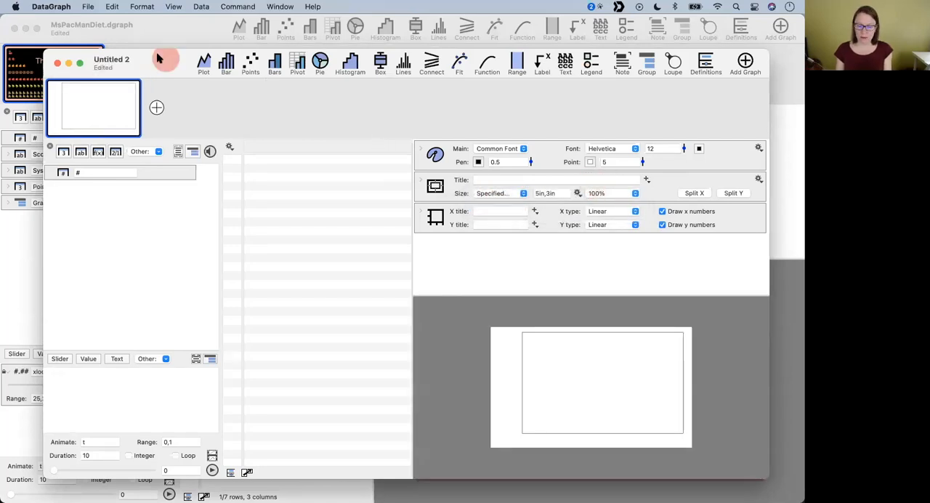
drag(163, 56, 133, 34)
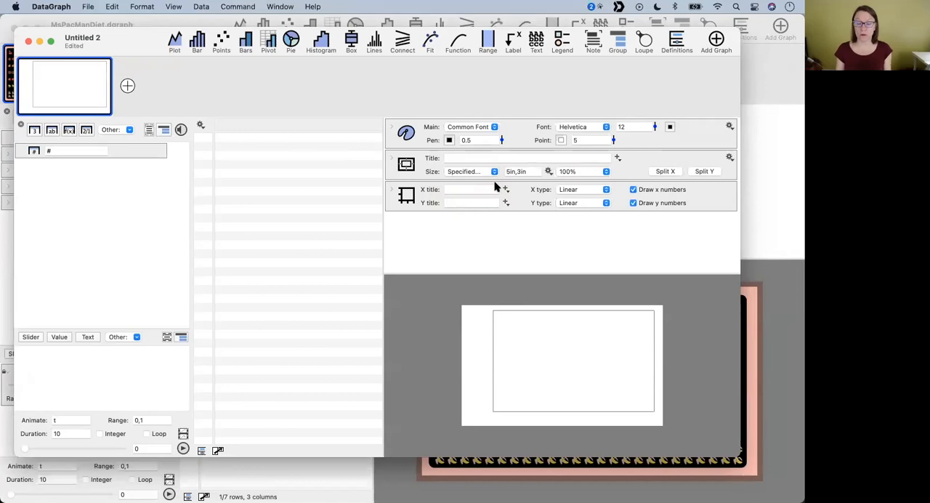
click(534, 170)
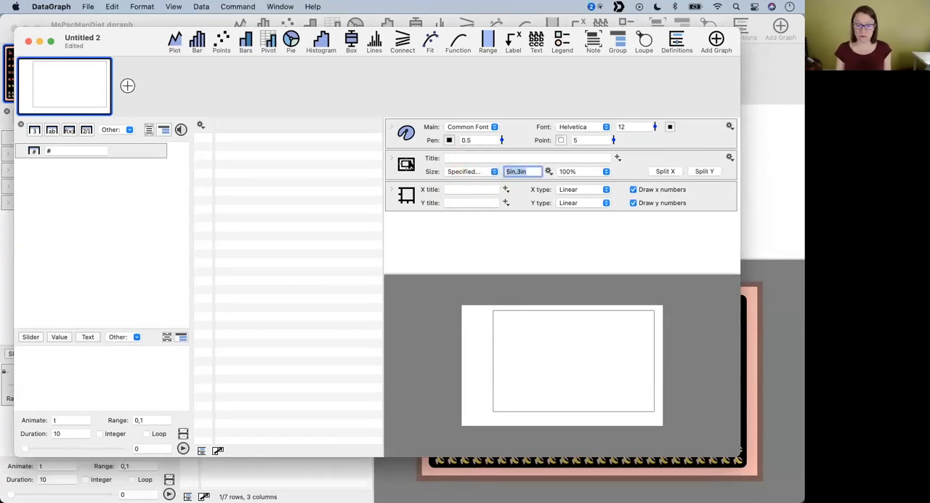
text(1200,675)
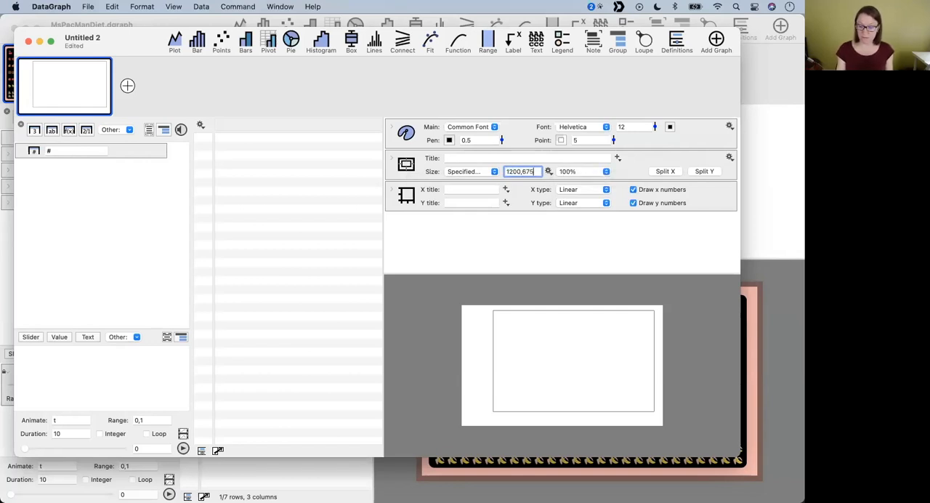
key(Return)
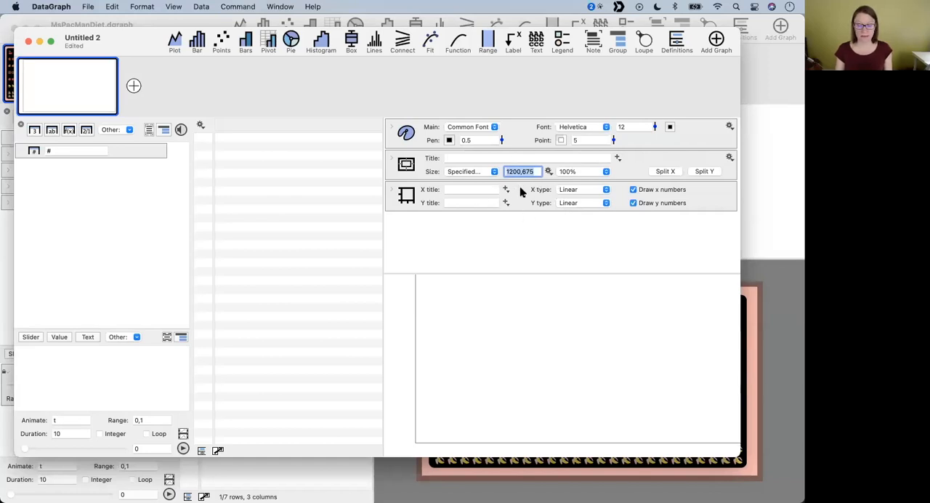
- Set the blank graph's display scale to 25% so the whole canvas fits in the window
click(588, 173)
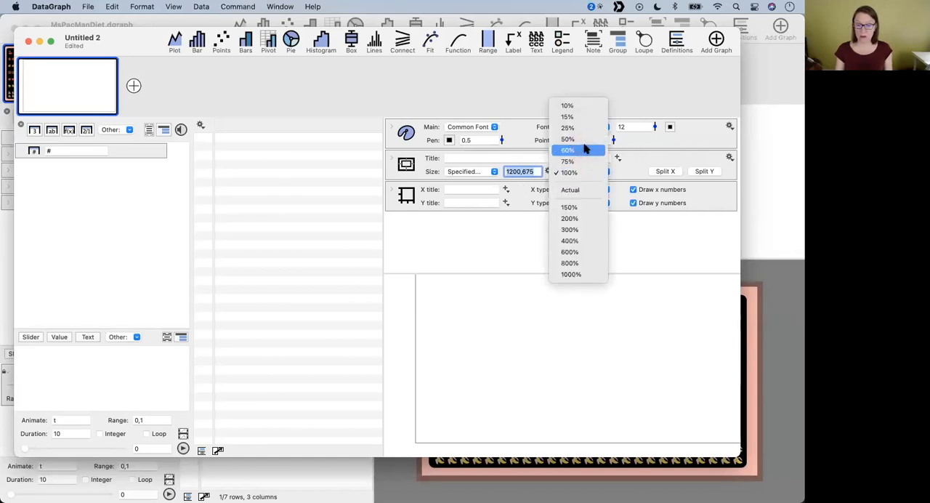
click(584, 133)
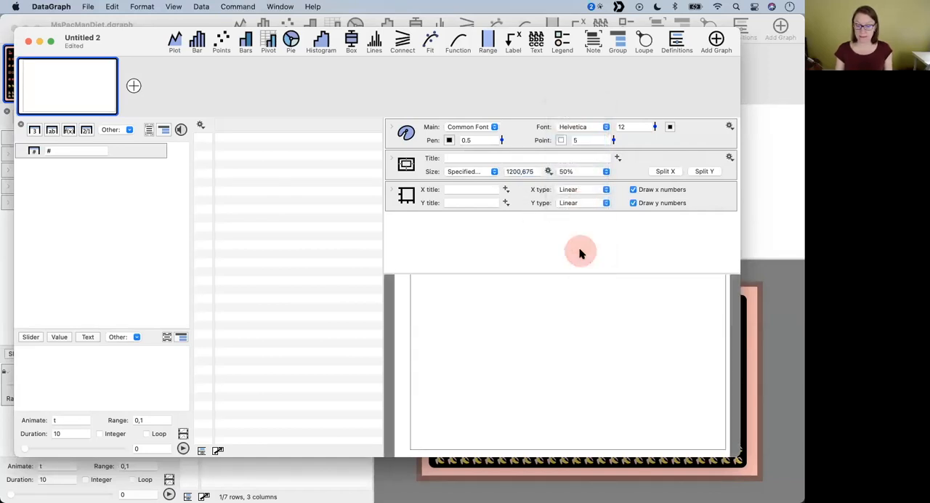
click(581, 173)
click(580, 152)
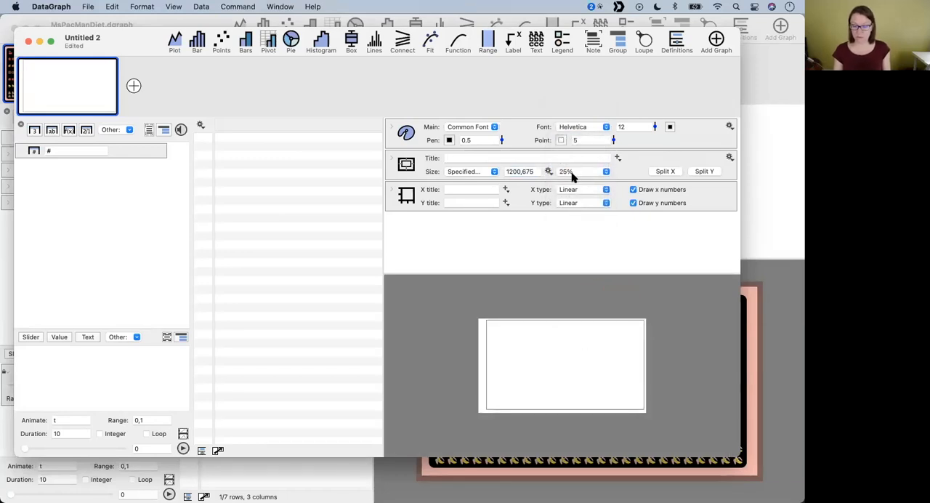
drag(538, 171, 495, 172)
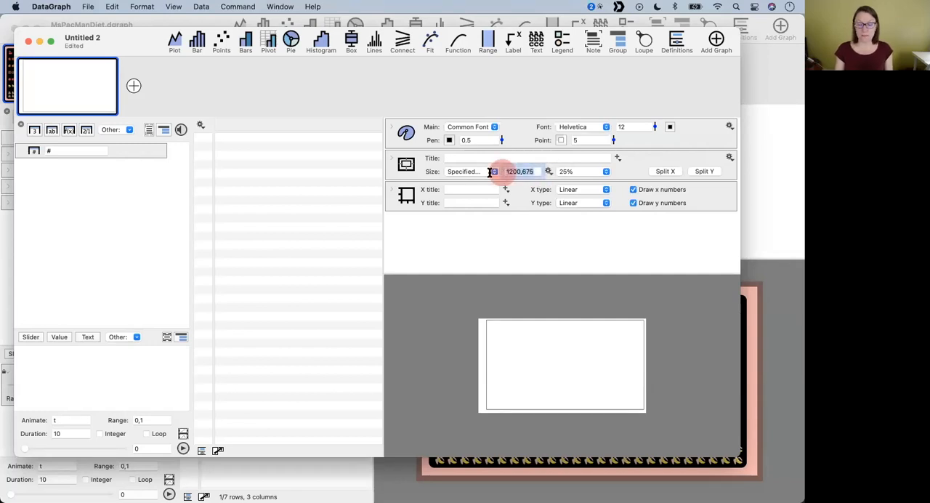
- Return to the MsPacManDiet document and review its graphic export settings, cancelling without saving an image
click(753, 334)
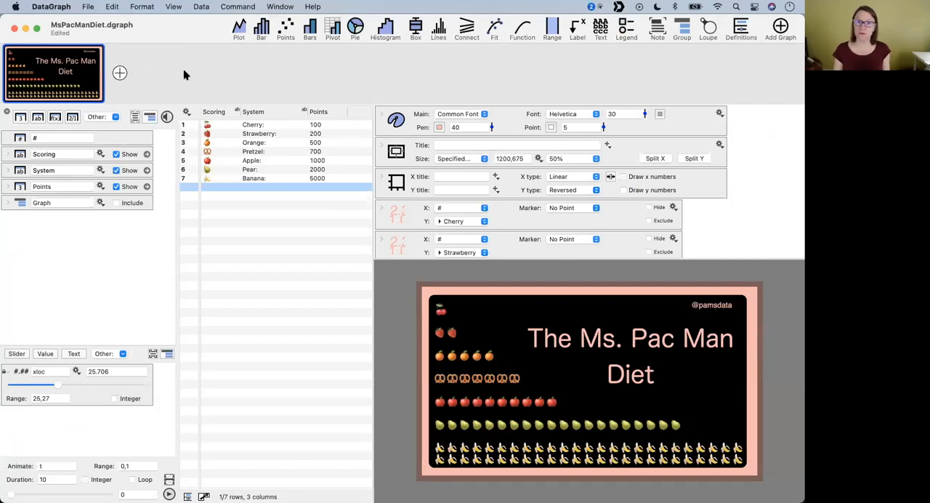
click(90, 7)
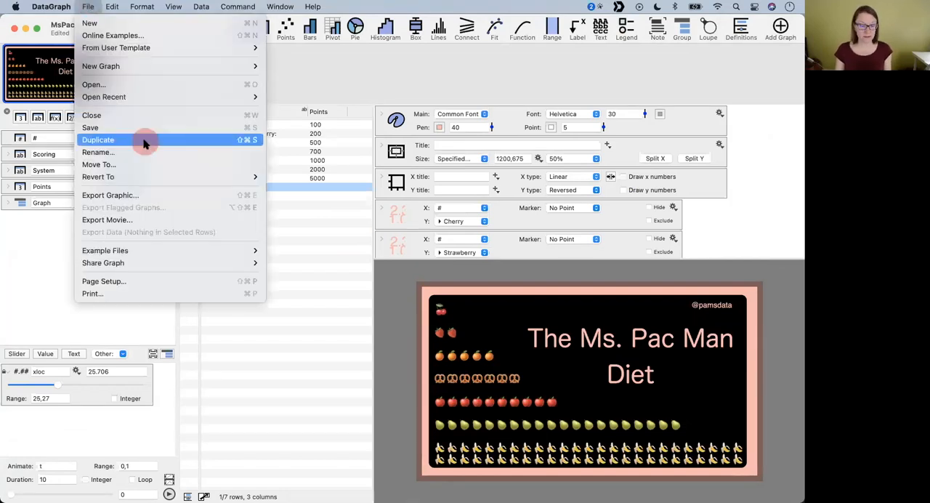
click(138, 196)
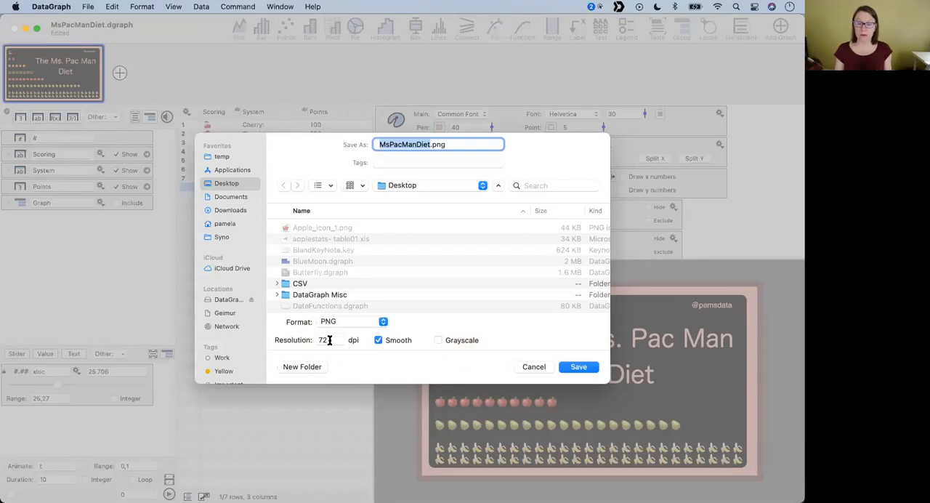
click(539, 367)
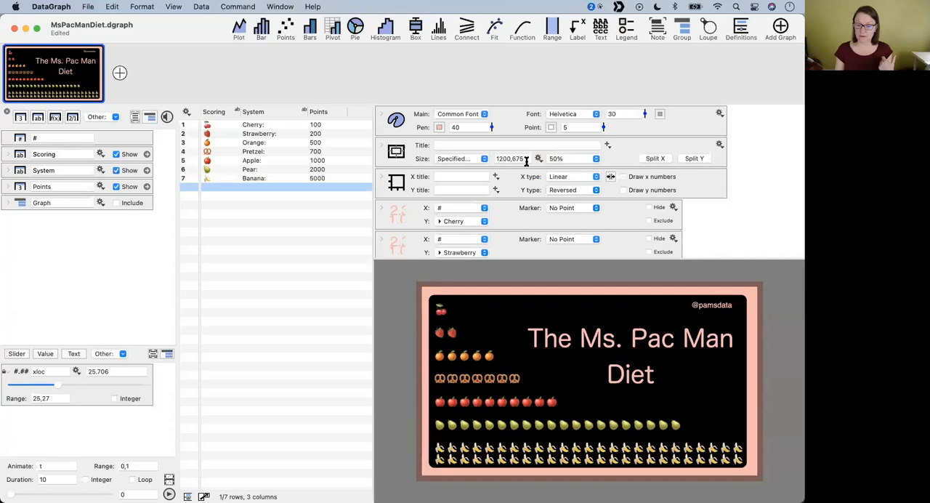
- Check the Ms. Pac Man graph's specified size entry and its list of preset sizes
drag(527, 161, 468, 161)
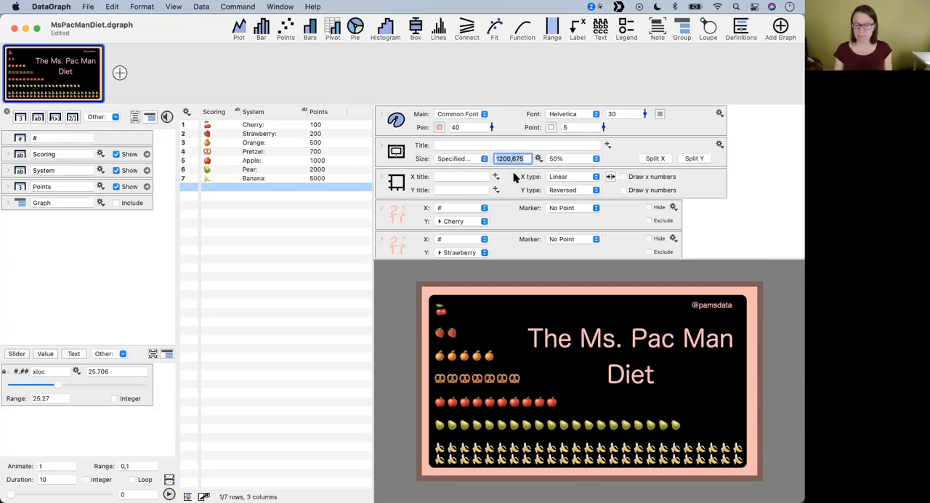
click(540, 159)
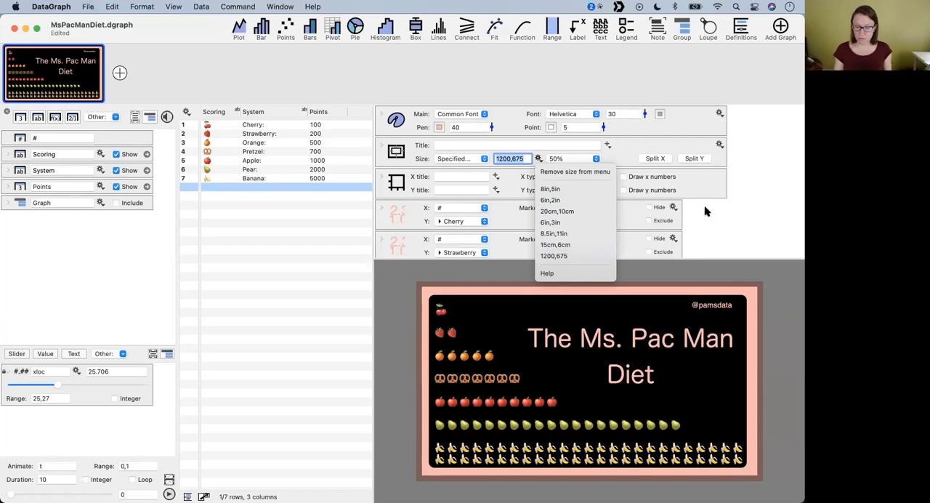
click(740, 218)
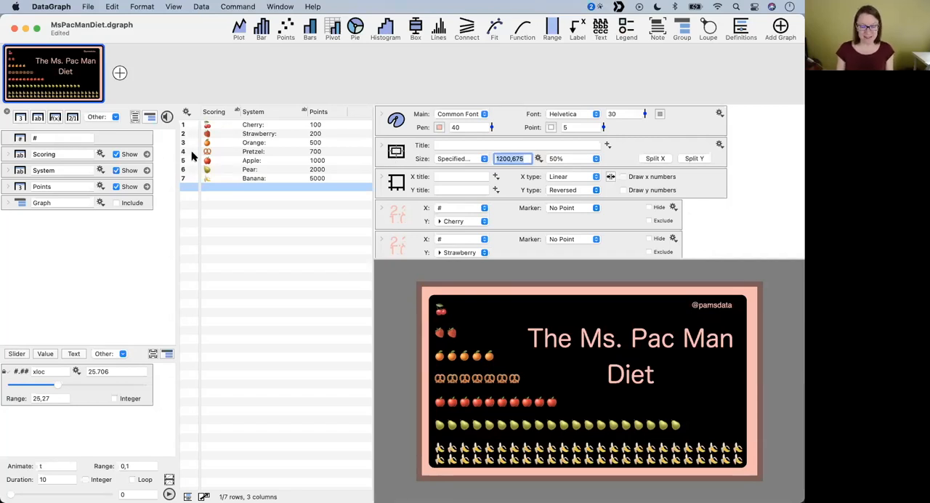
- Examine the sequence of fruit points commands and text commands that build the Ms. Pac Man graph
scroll(407, 225, down, 5)
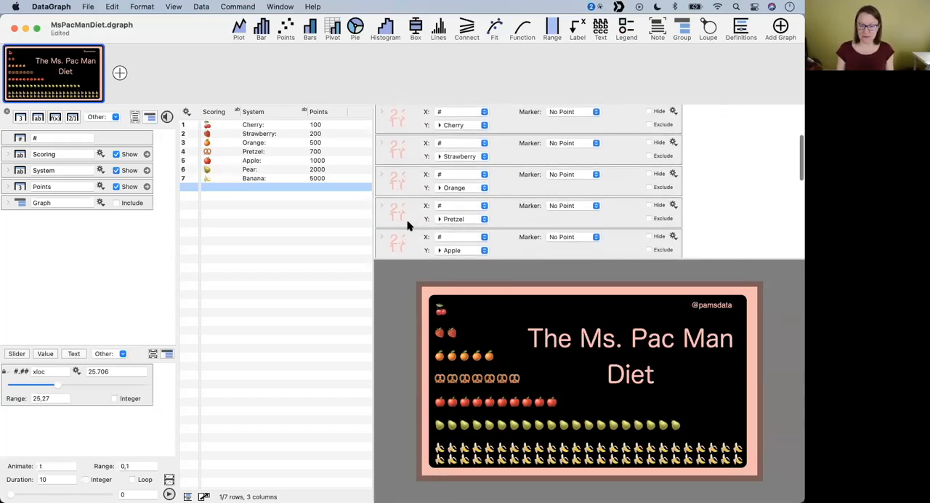
scroll(407, 225, up, 5)
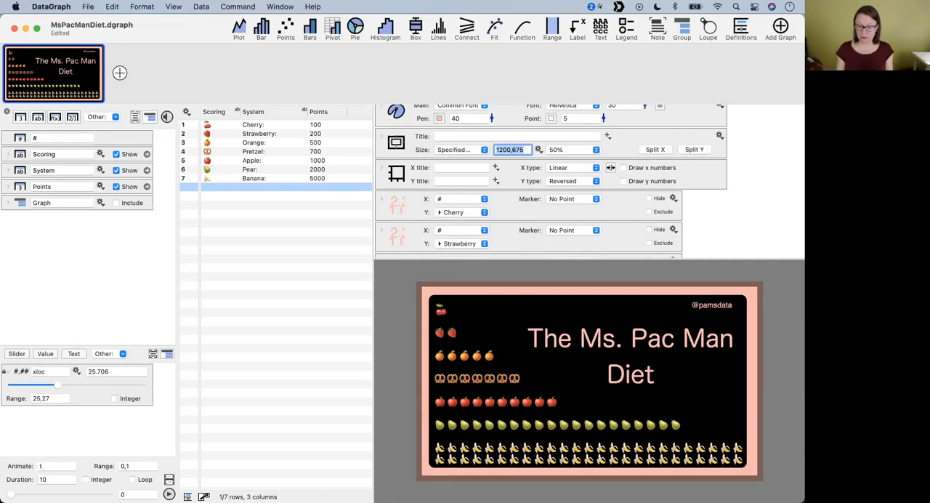
scroll(450, 143, down, 3)
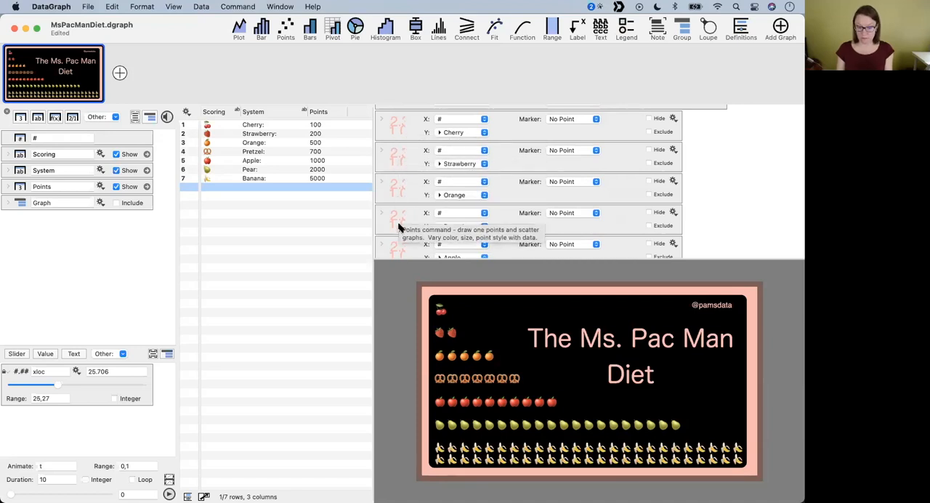
scroll(399, 186, up, 3)
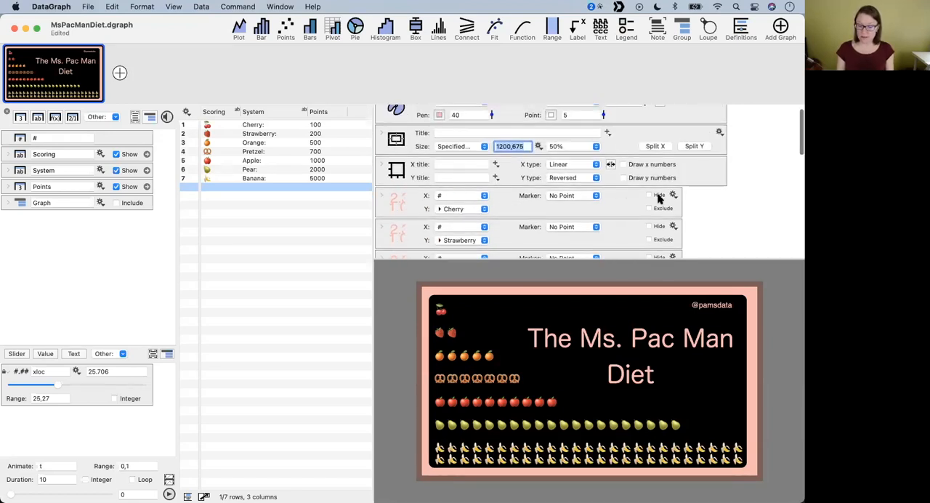
scroll(663, 225, down, 10)
scroll(649, 160, up, 5)
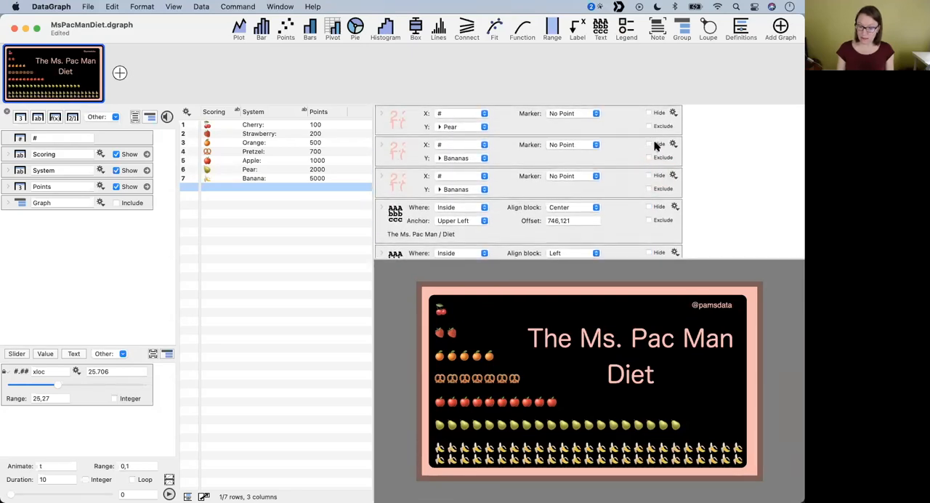
click(657, 165)
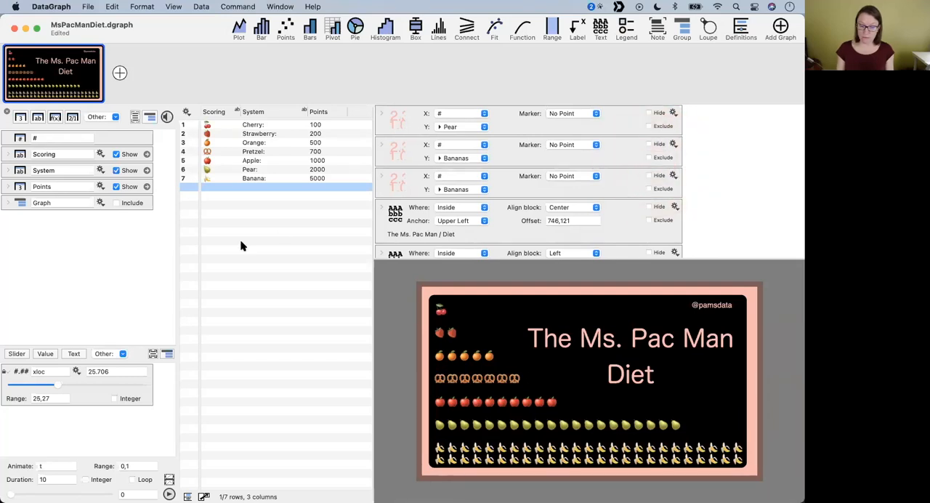
- Include the Graph group's columns in the data table and widen the table so all the fruit columns fit
click(134, 206)
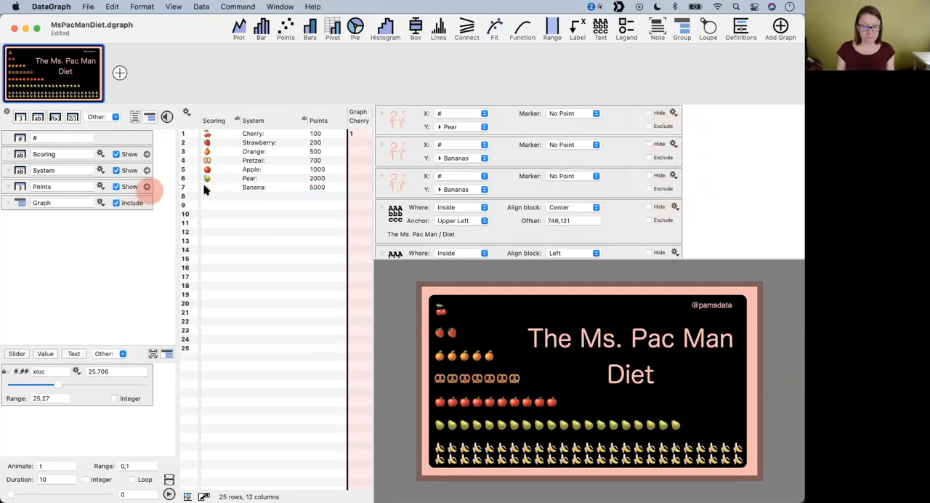
scroll(359, 239, right, 10)
scroll(359, 239, right, 1)
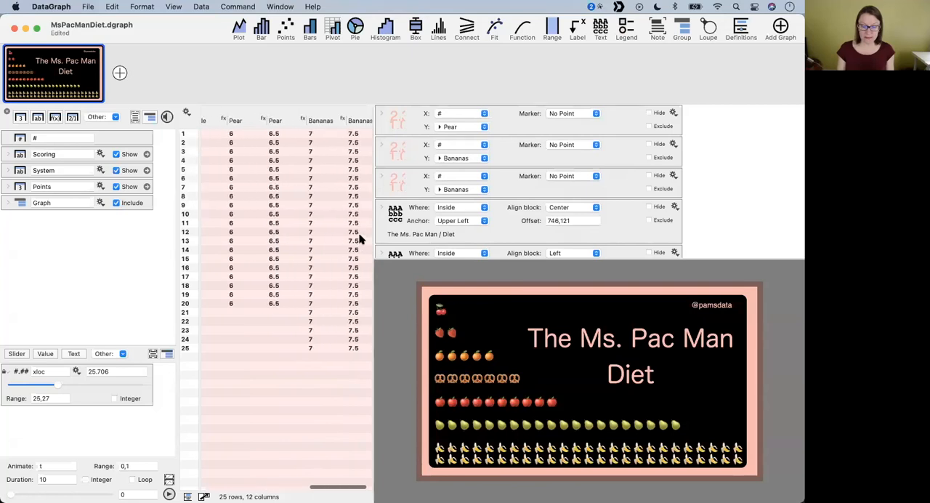
drag(373, 237, 557, 245)
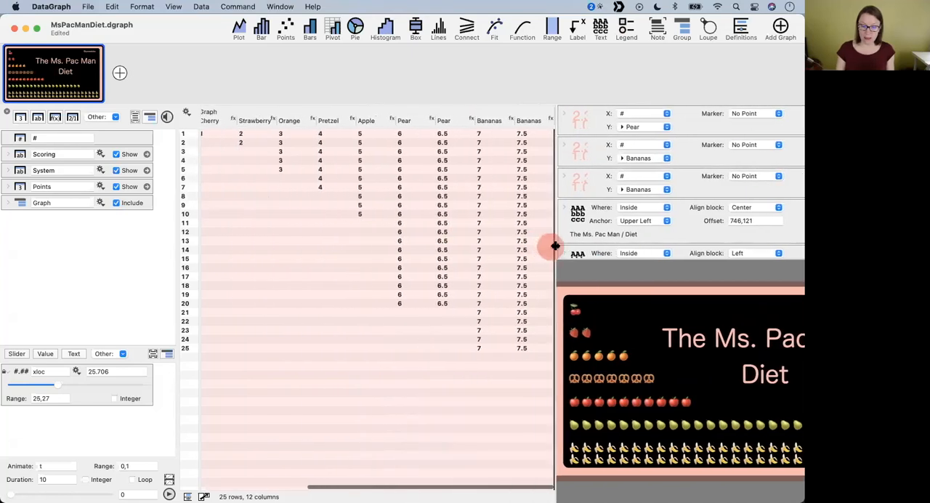
scroll(327, 178, left, 10)
scroll(326, 179, right, 10)
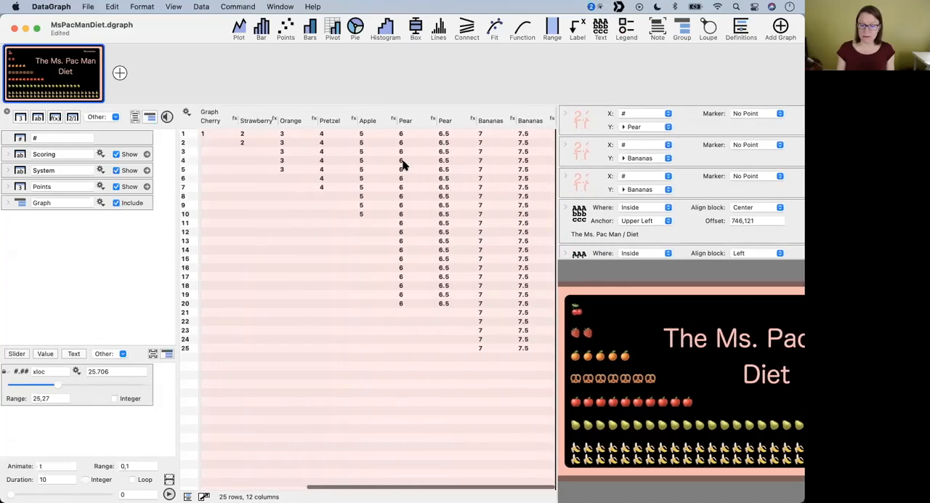
- Expand the Cherry column's definition in the Graph group and examine its expression and number of rows
click(335, 120)
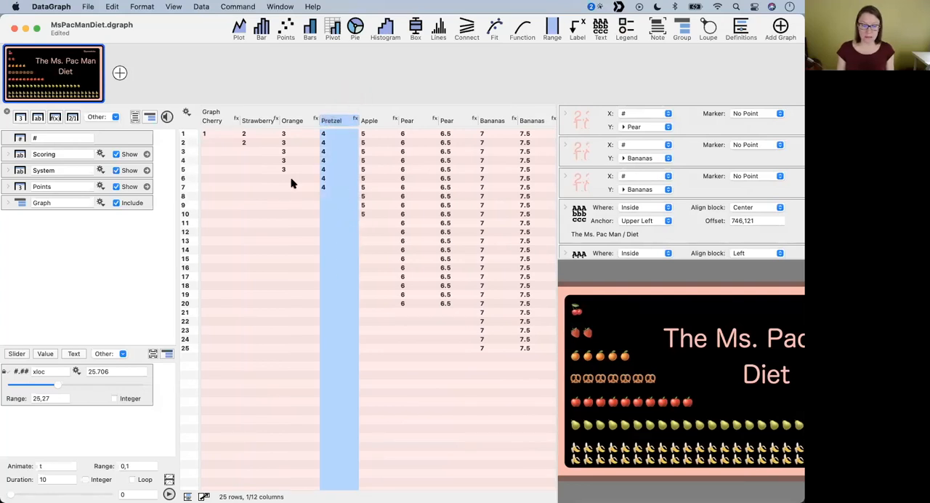
scroll(290, 181, left, 3)
click(287, 120)
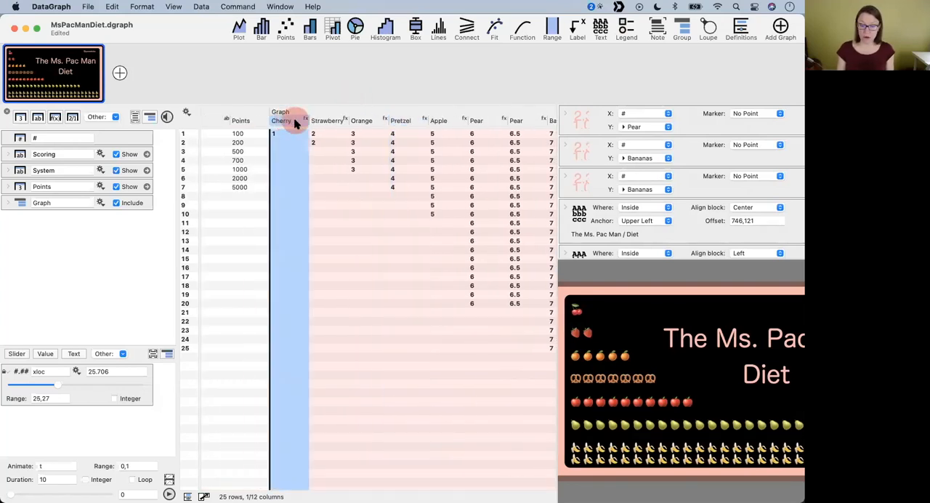
click(297, 125)
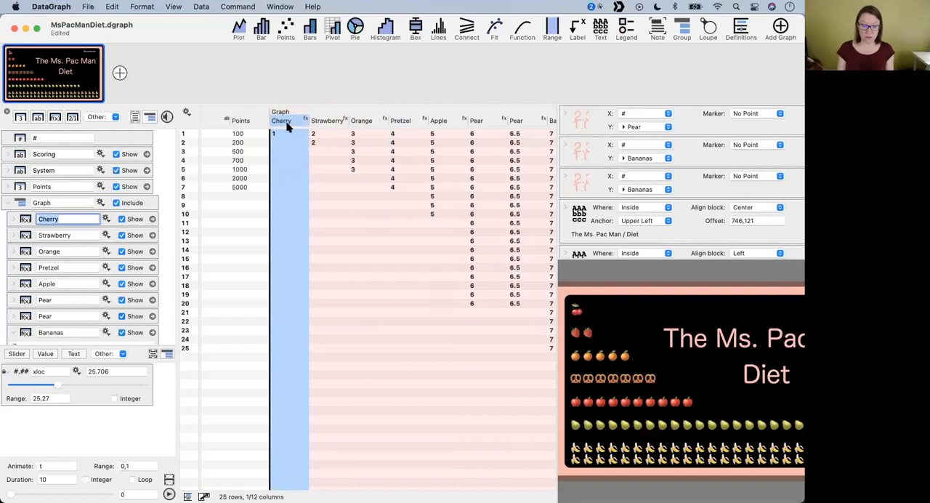
click(13, 219)
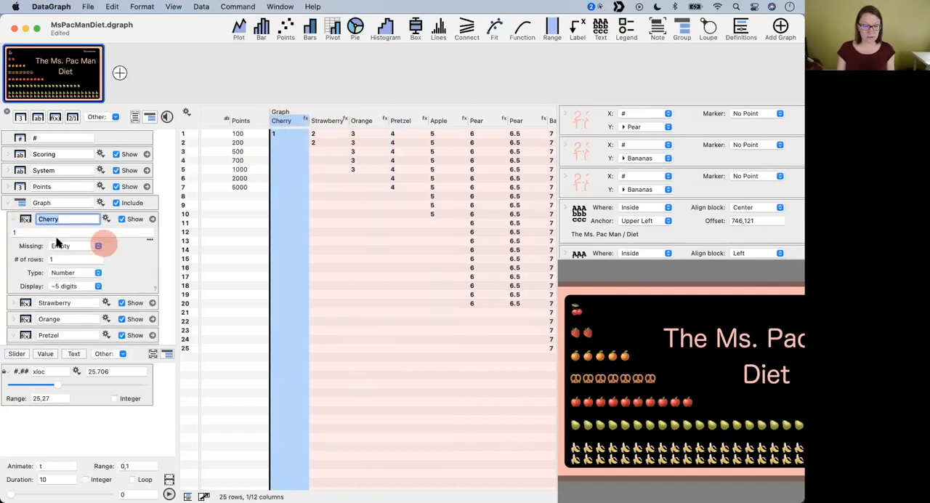
click(19, 263)
click(76, 251)
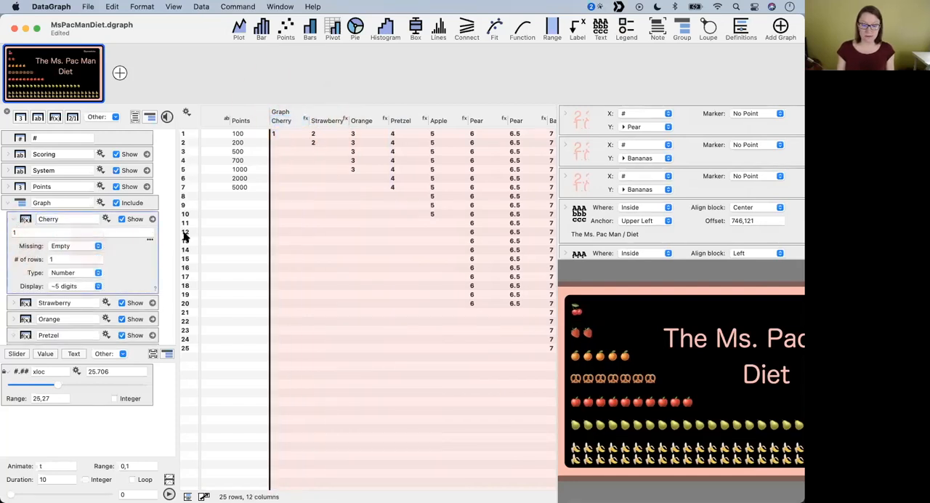
click(287, 123)
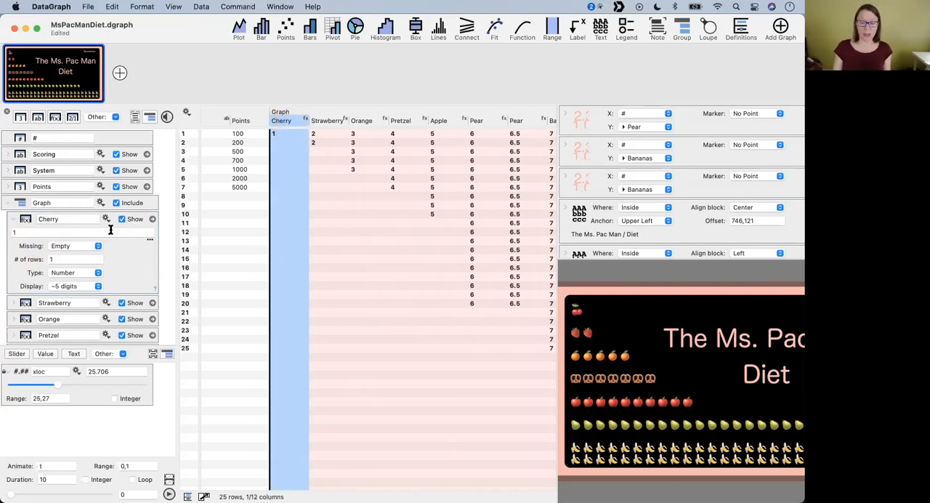
click(65, 261)
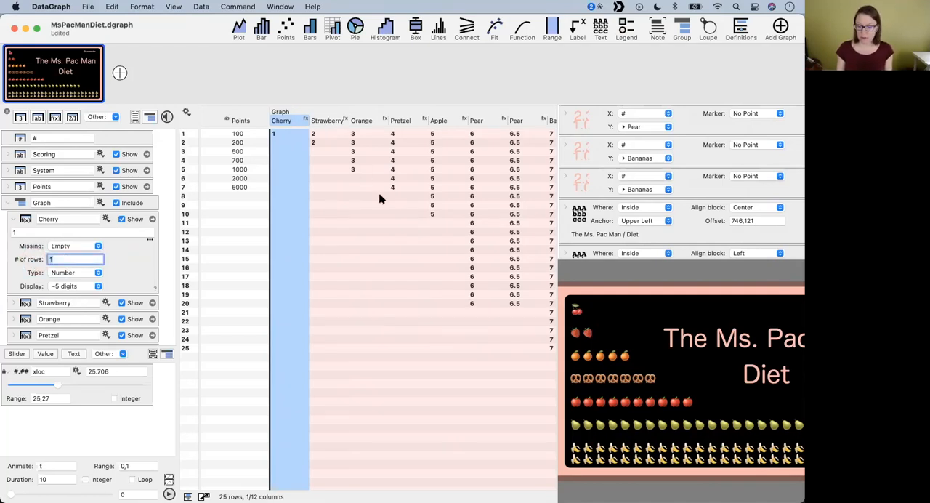
- Compare the System and Points rows with the Graph group's fruit columns, from Cherry across to Bananas
scroll(380, 199, right, 3)
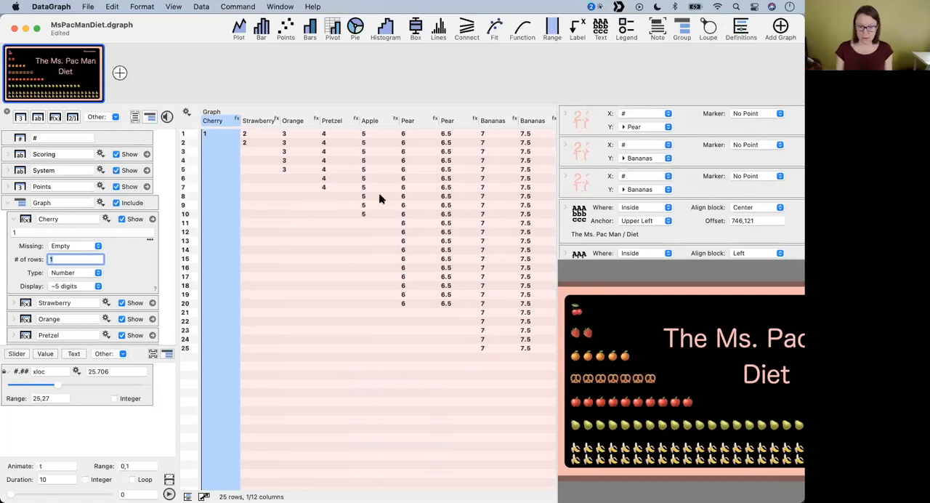
click(127, 266)
scroll(303, 228, left, 3)
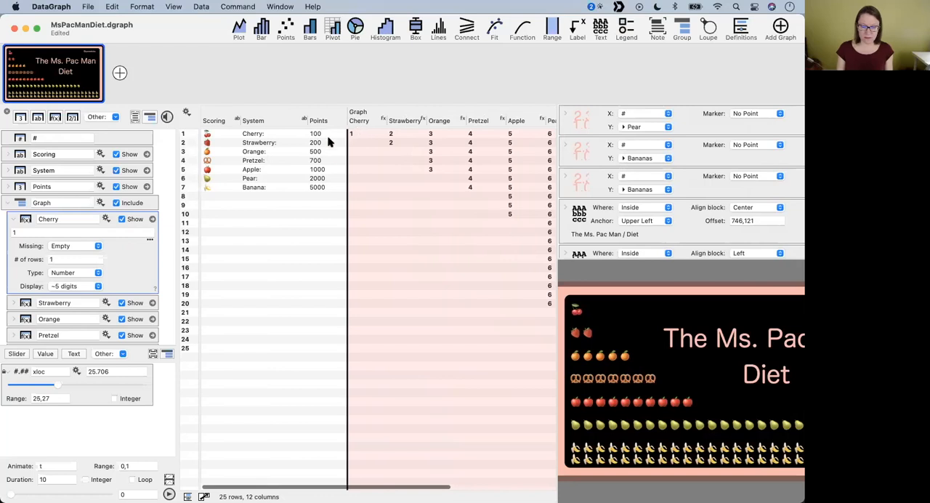
scroll(333, 171, right, 3)
scroll(270, 174, left, 3)
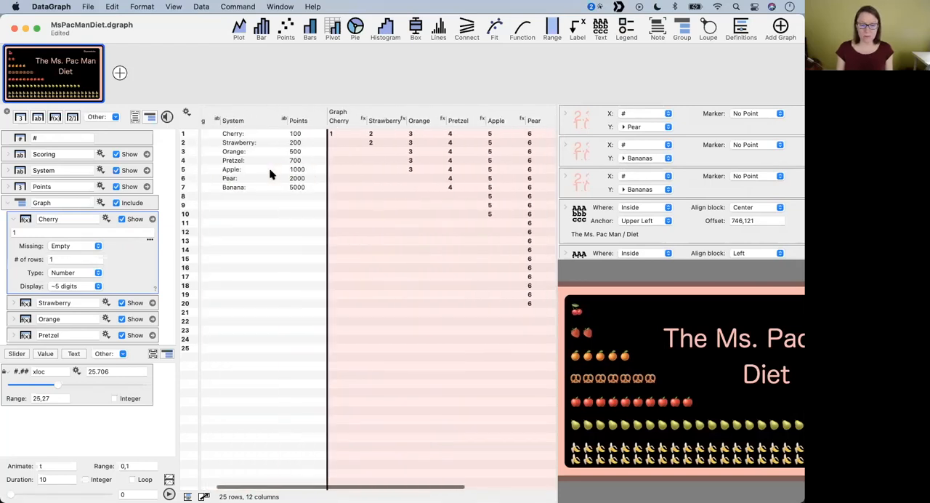
click(271, 134)
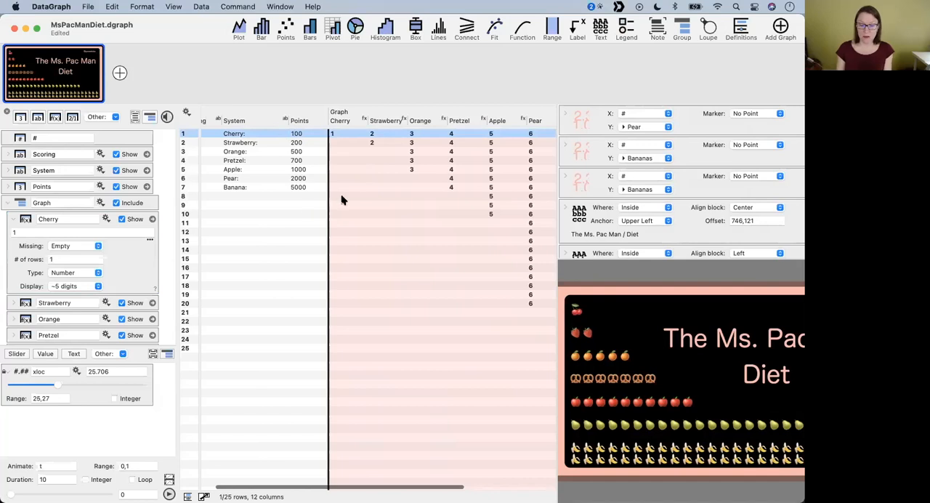
scroll(424, 216, right, 3)
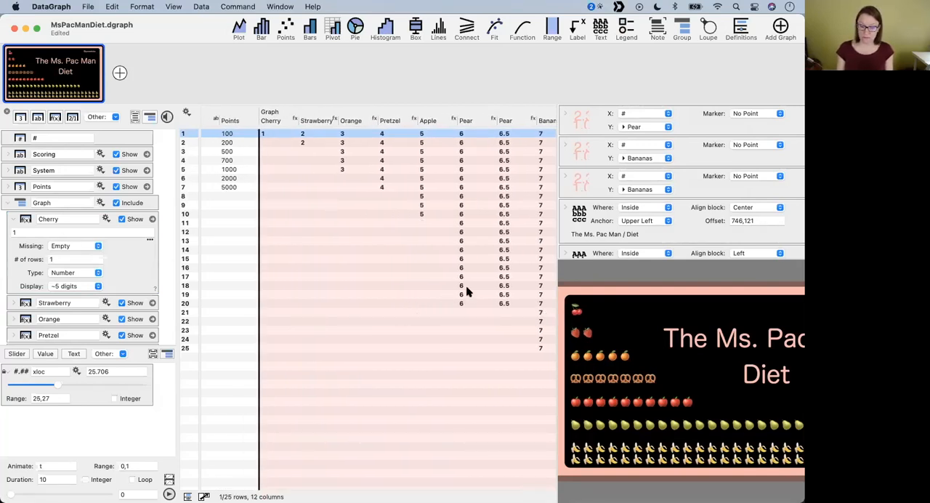
scroll(463, 288, right, 3)
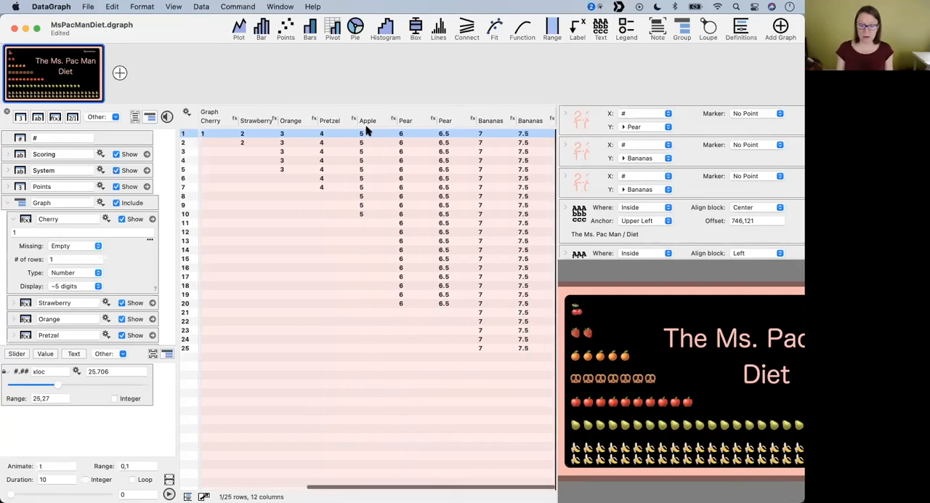
click(369, 119)
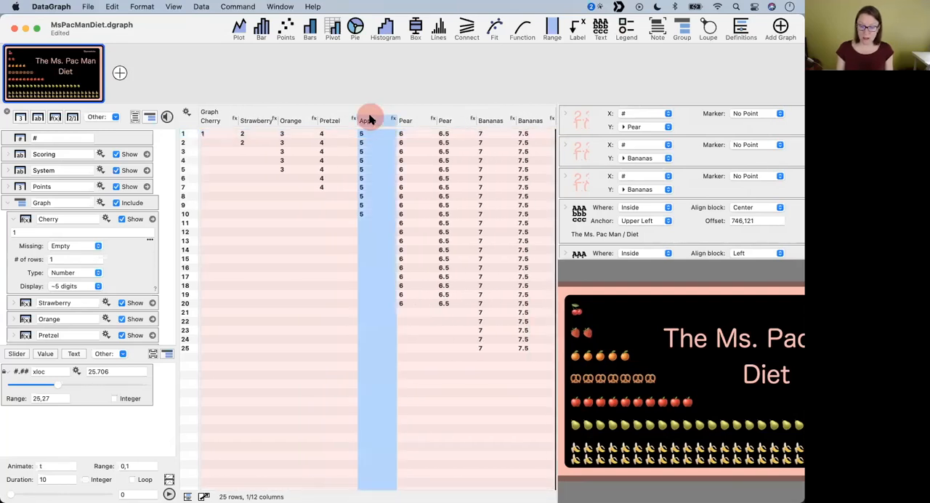
- Add a new graph to the document, expand its axis settings, and return to the Ms. Pac Man graph
click(119, 72)
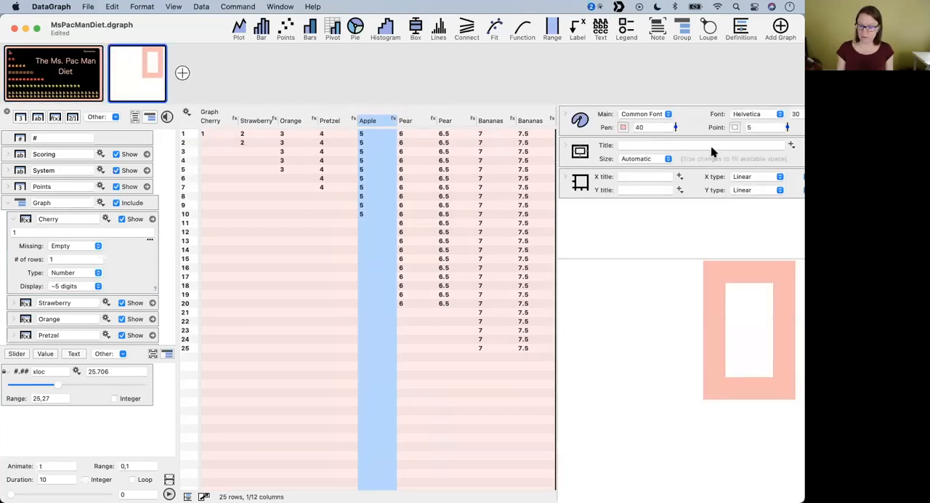
click(566, 179)
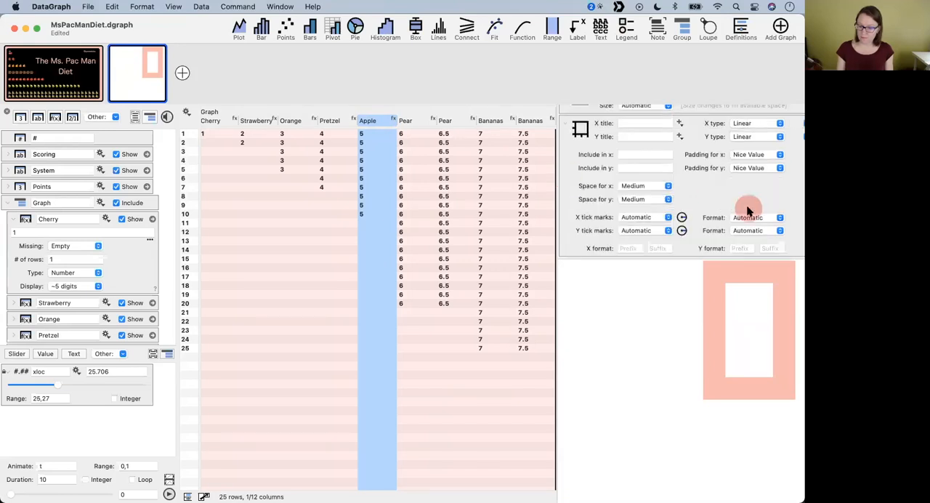
click(55, 49)
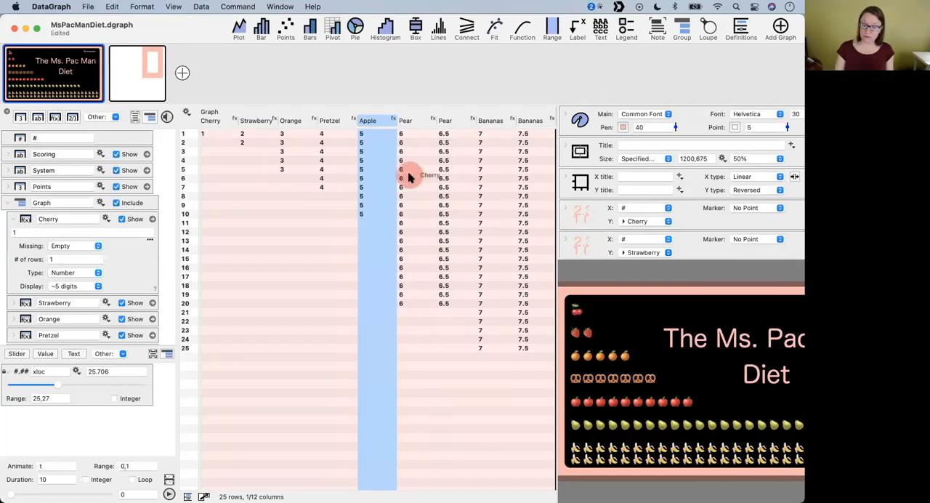
- Narrow the data table and copy the Ms. Pac Man graph's style, canvas and axis settings together
drag(557, 177, 342, 175)
drag(748, 208, 656, 104)
key(super+c)
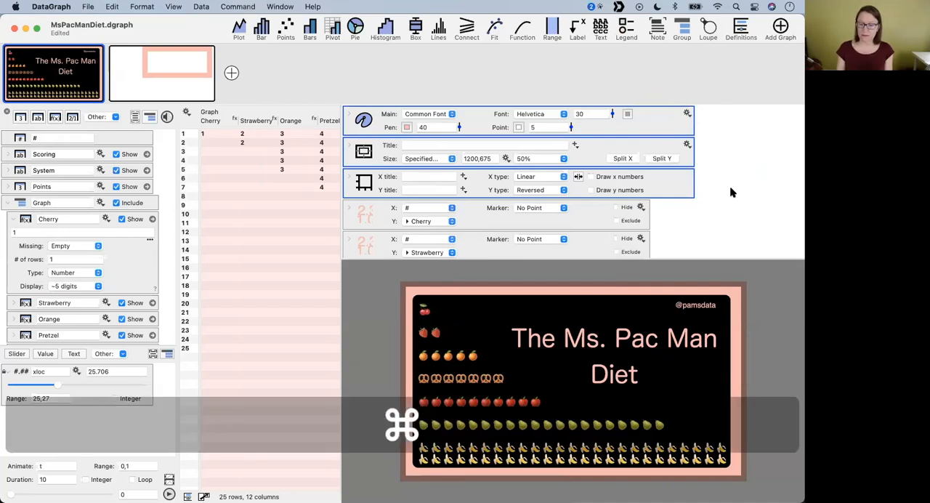
- Paste the copied style, canvas and axis settings into the new graph, and add another new graph to the document
click(151, 78)
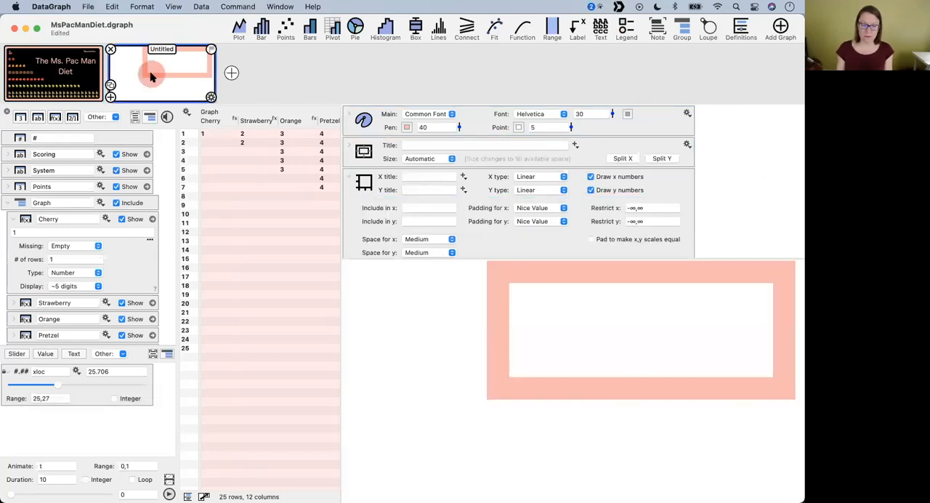
key(super+v)
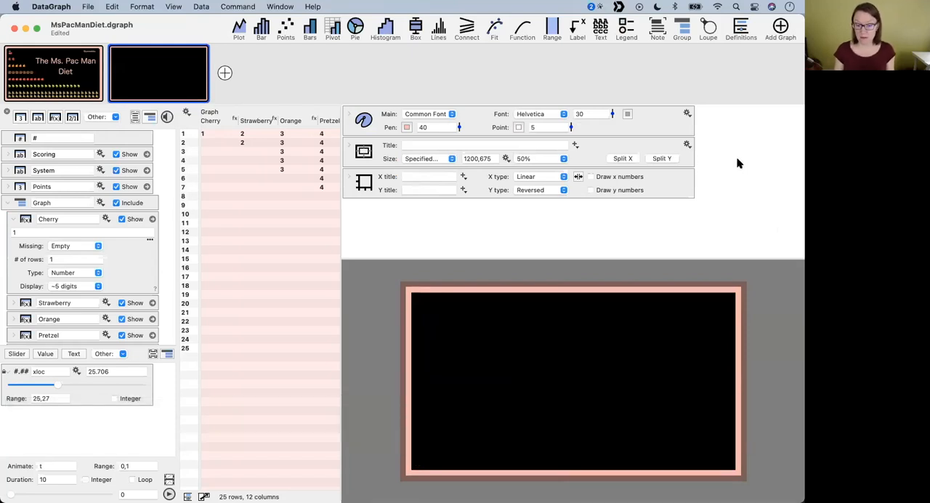
click(225, 73)
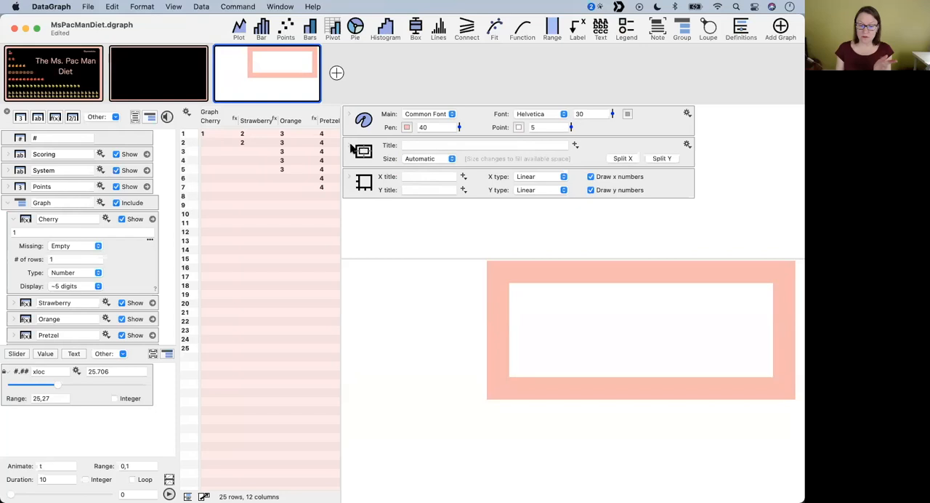
- Review the third graph's canvas and axis settings, and set its font size to 6 and pen to 10
click(349, 145)
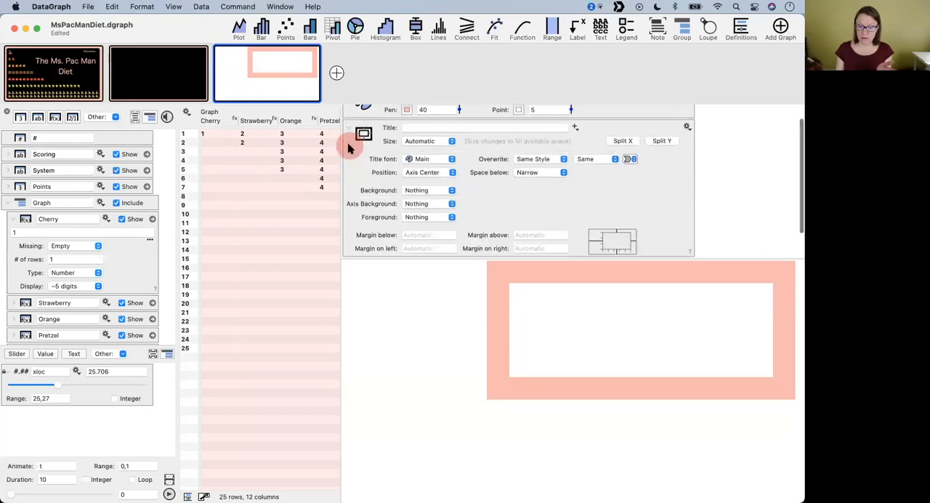
click(361, 183)
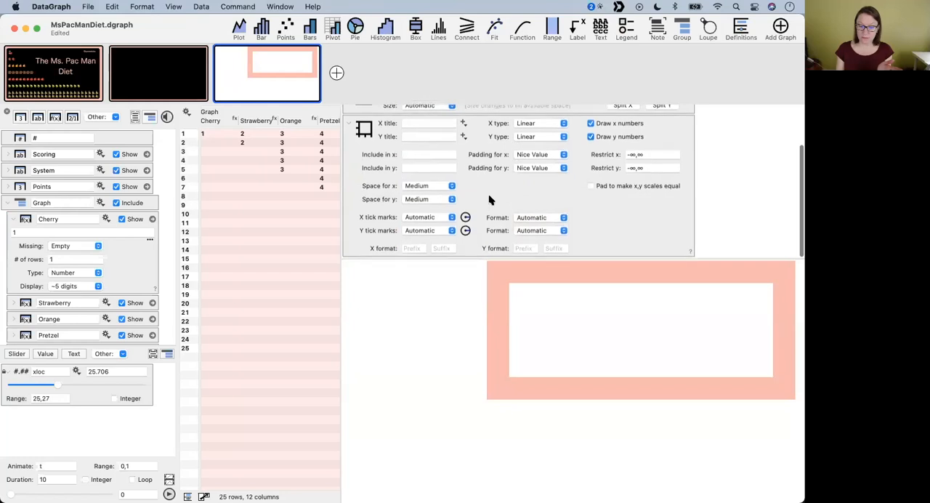
click(351, 128)
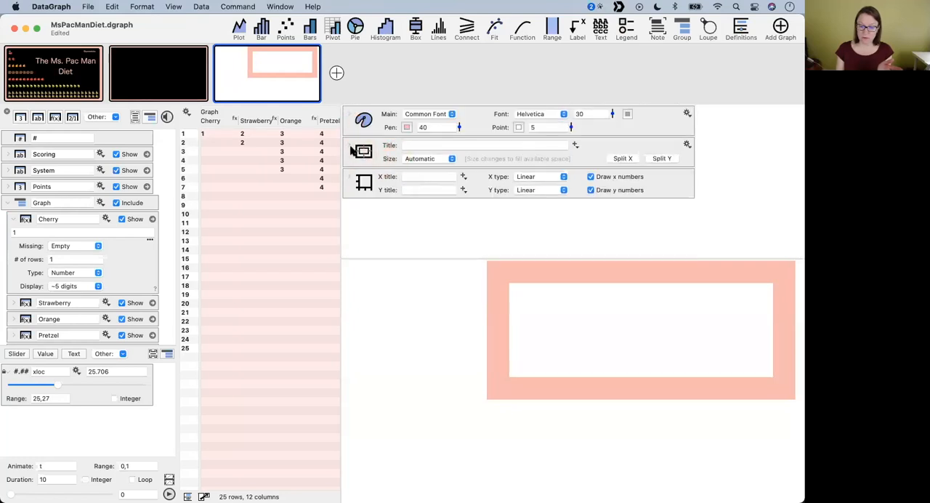
click(349, 144)
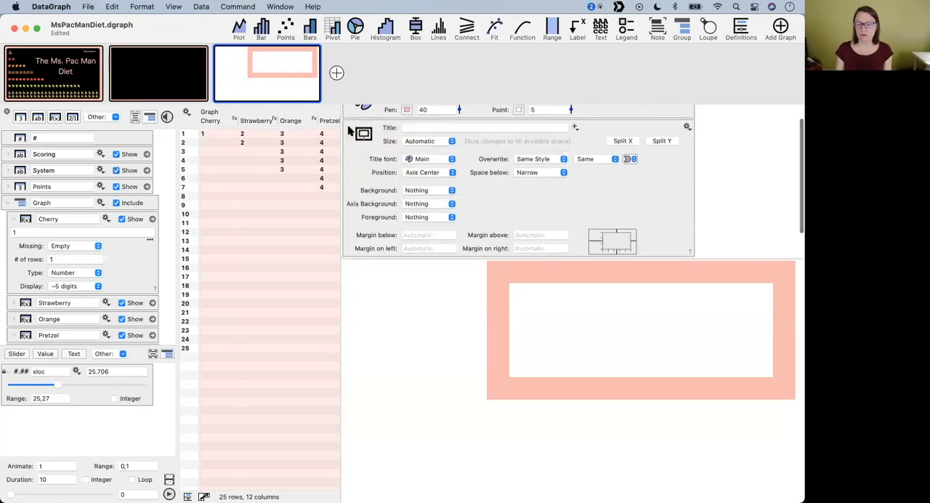
click(349, 127)
drag(611, 113, 611, 133)
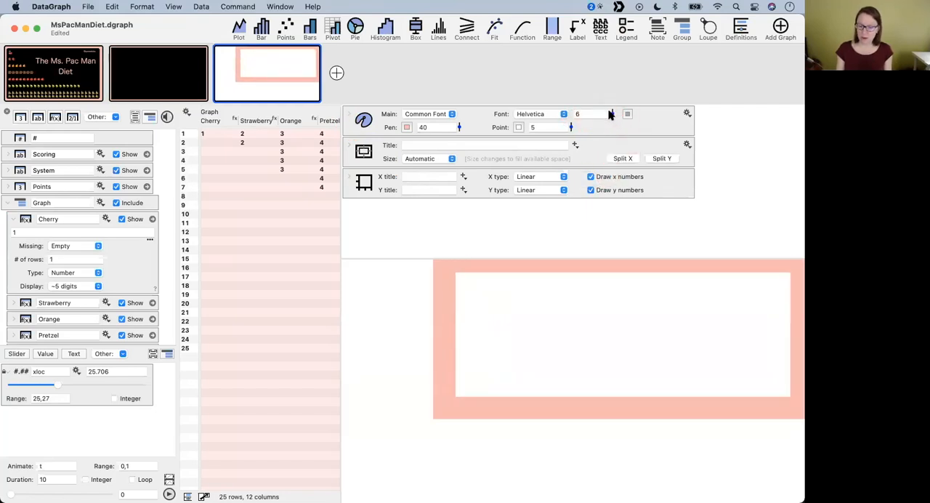
mouse_move(459, 127)
mouse_down()
mouse_move(459, 138)
mouse_move(461, 111)
mouse_up()
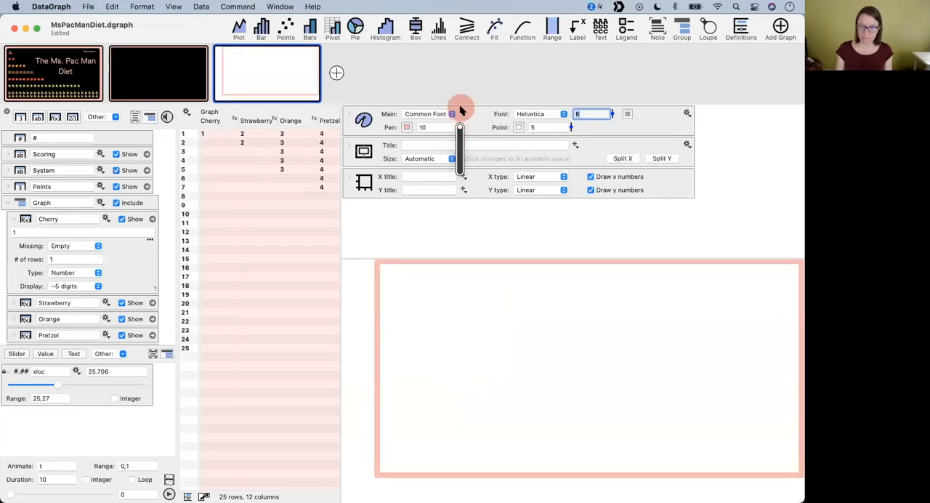
- Copy the style, canvas and axis settings from the second graph into the third graph
click(167, 77)
drag(746, 205, 669, 128)
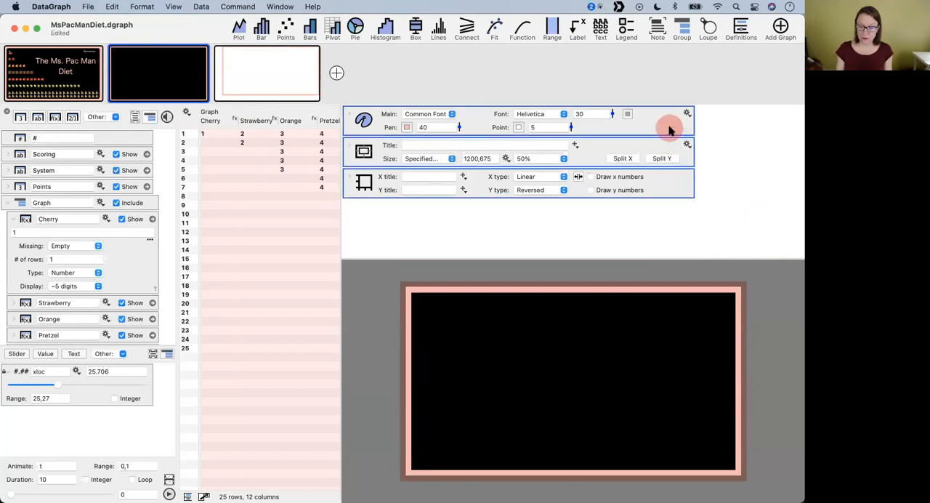
key(super+c)
click(269, 67)
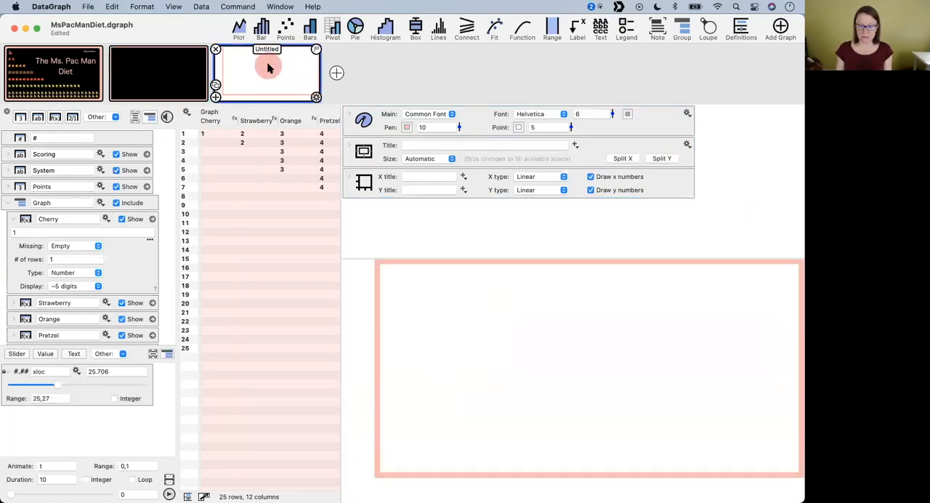
key(super+v)
click(756, 195)
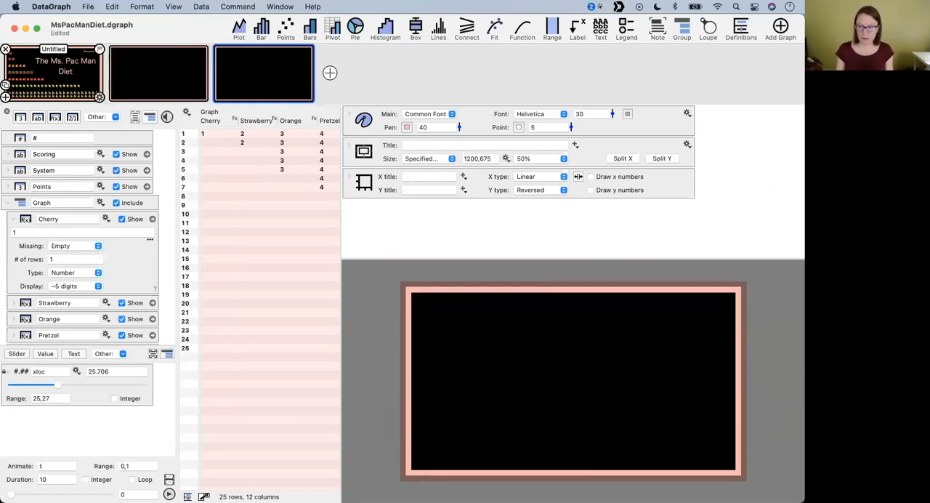
- Plot the Orange column as points in the Ms. Pac Man graph
click(56, 71)
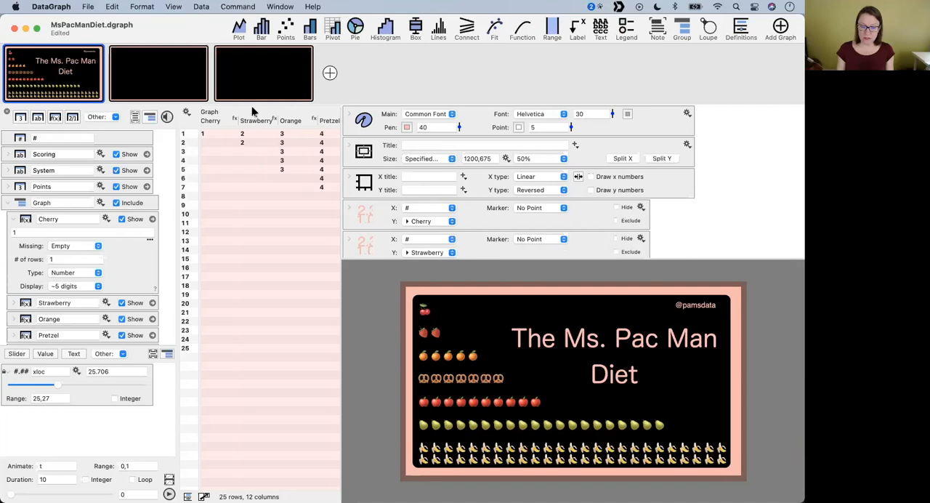
click(298, 121)
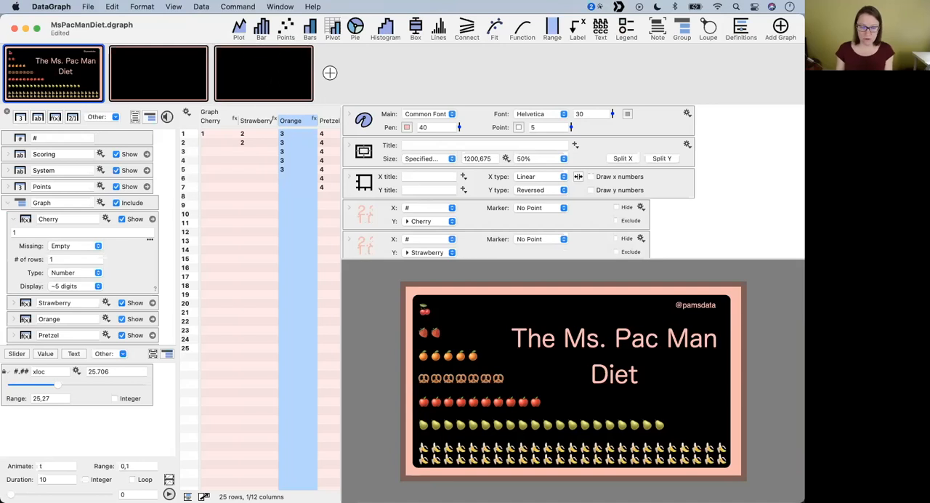
click(291, 26)
click(406, 111)
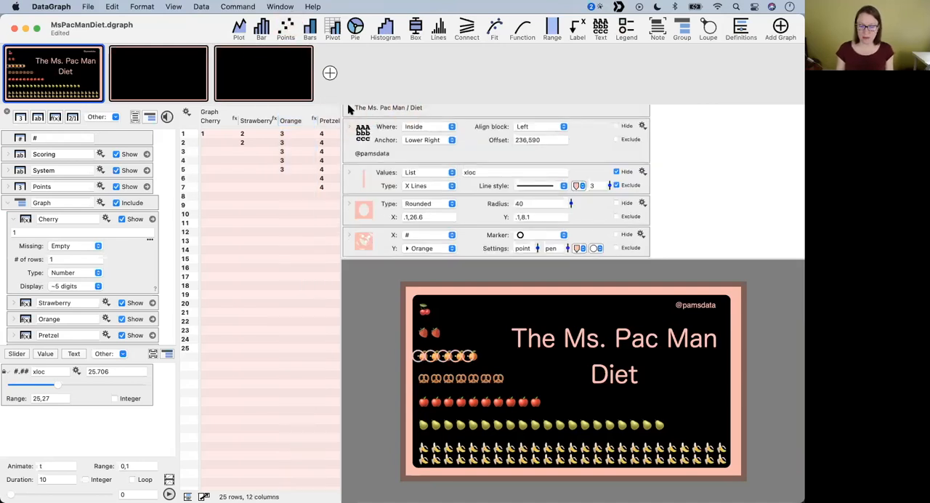
- Plot the Orange column as points in the third, empty graph and set that graph's pen to 10
click(328, 72)
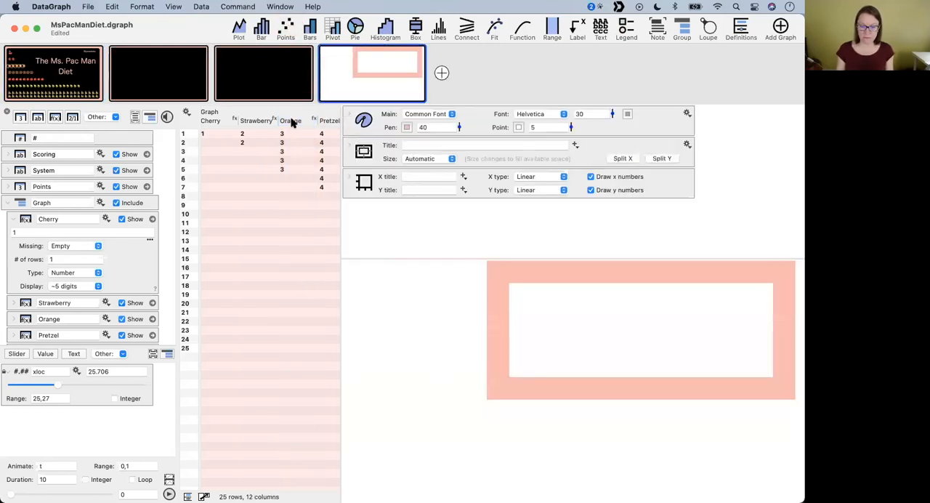
click(322, 49)
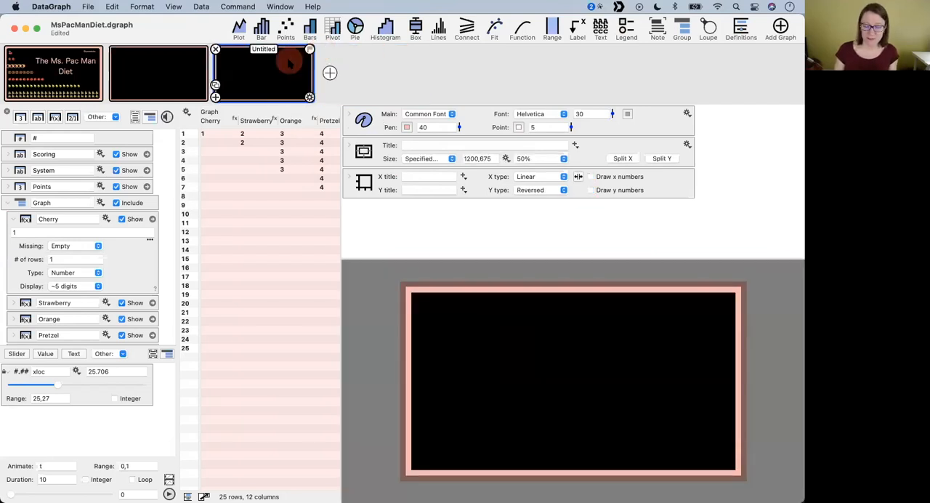
click(293, 121)
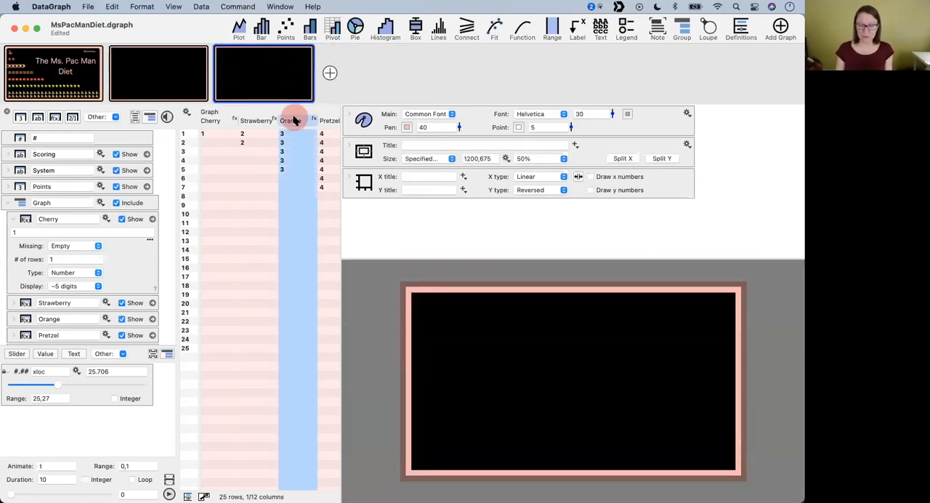
click(287, 33)
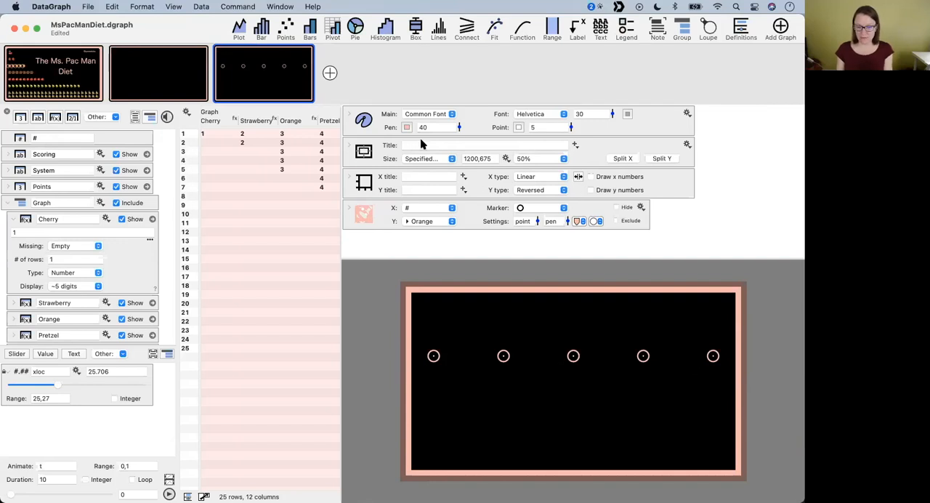
mouse_move(459, 127)
mouse_down()
mouse_move(458, 139)
mouse_move(453, 113)
mouse_up()
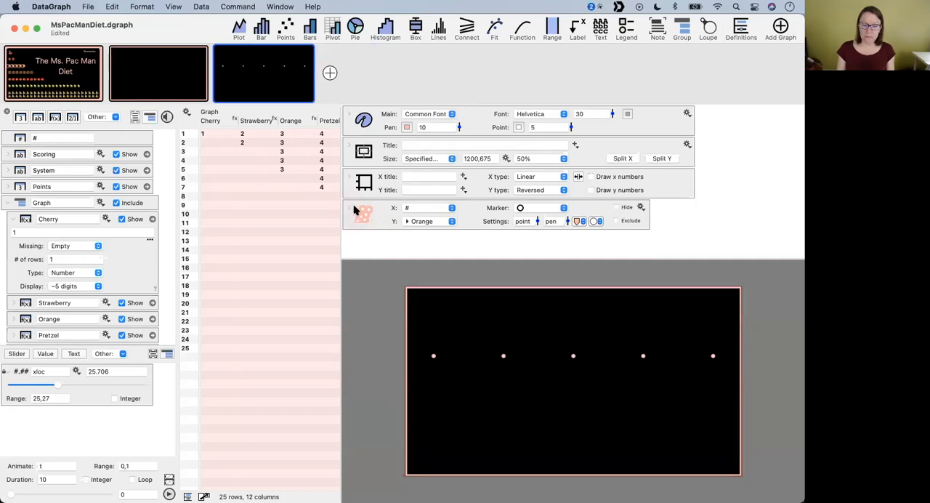
- Expand the Orange points' settings, and add points for the Pretzel and Apple columns to the same graph
click(349, 208)
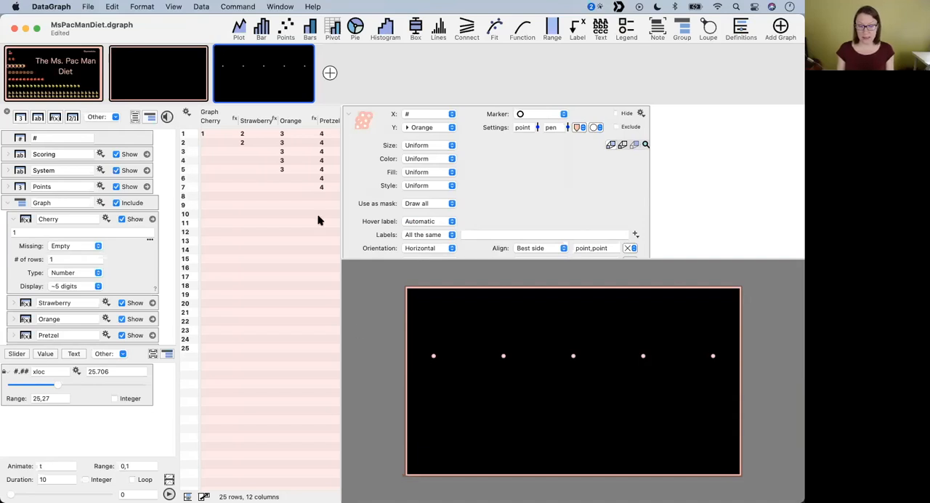
click(327, 120)
click(285, 29)
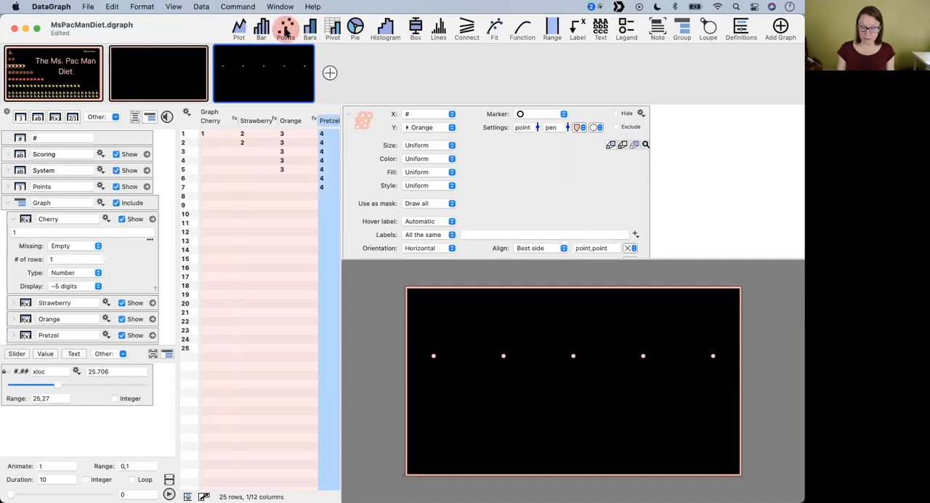
scroll(296, 143, right, 5)
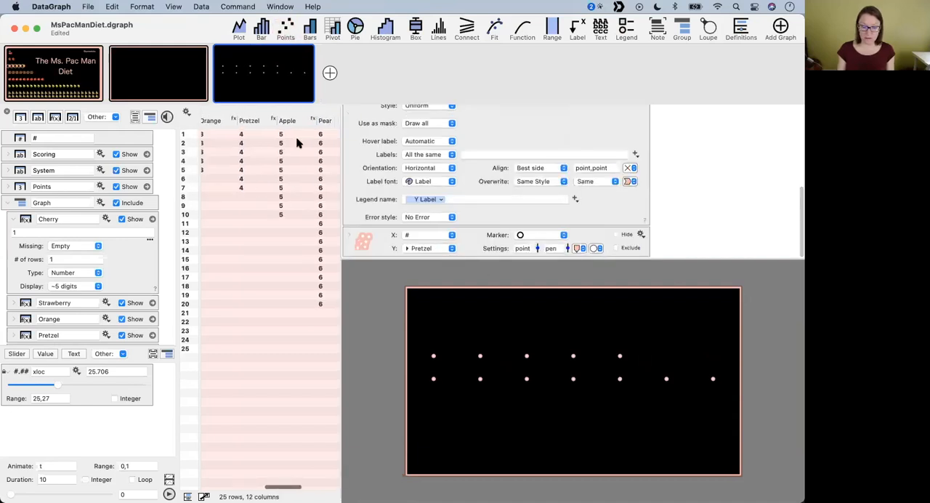
click(287, 121)
click(286, 29)
click(287, 198)
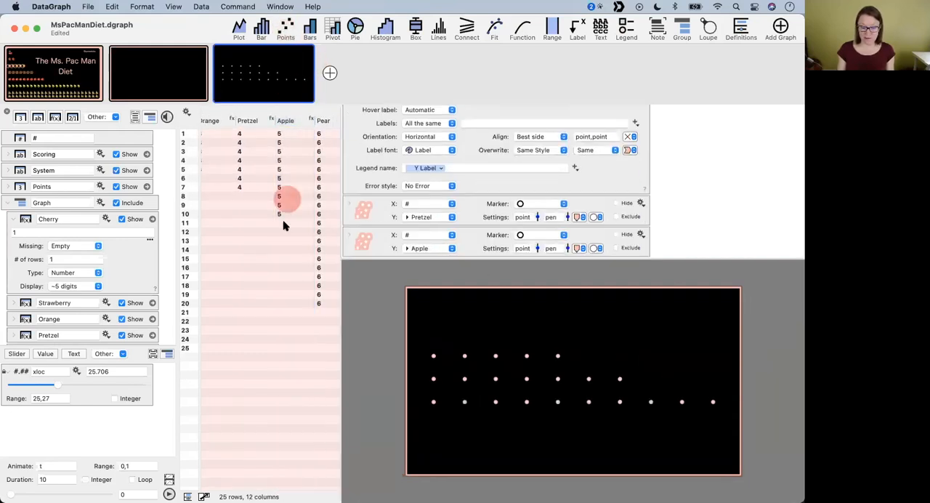
- Add points for both Pear columns, the one holding 6 and the one holding 6.5
scroll(283, 220, right, 3)
click(269, 121)
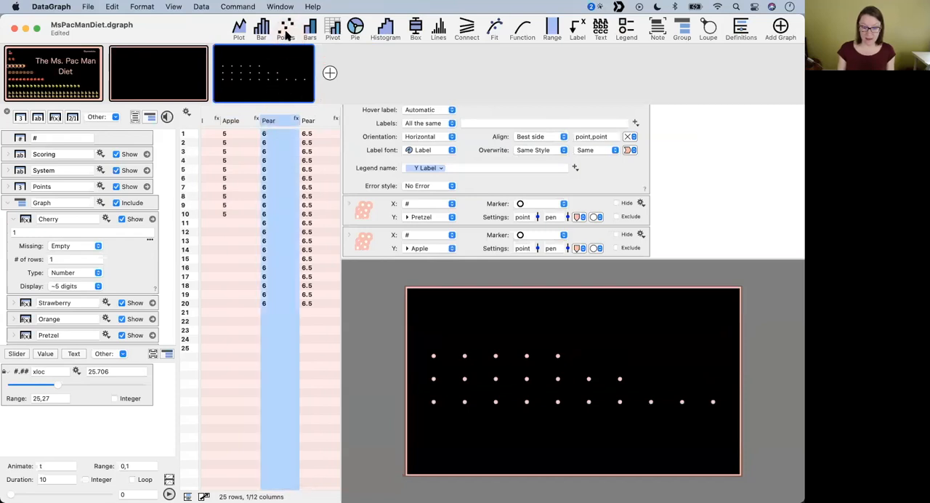
click(286, 33)
click(311, 122)
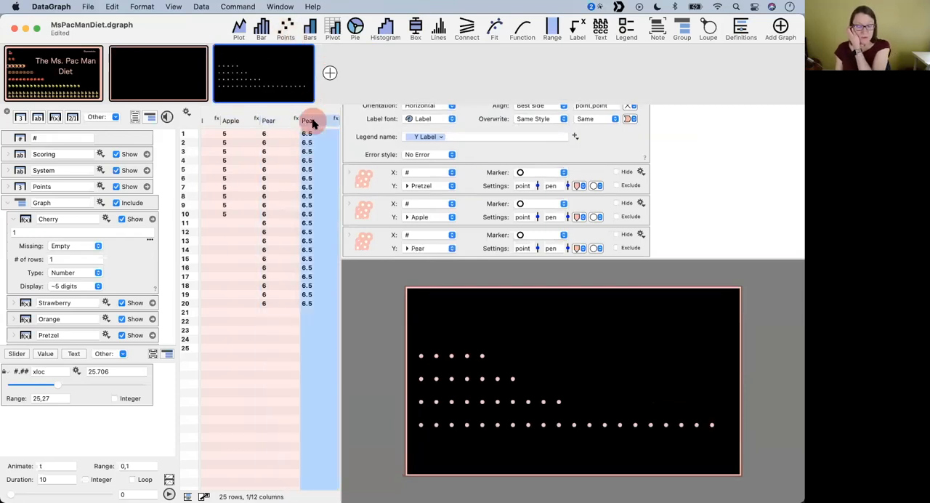
click(285, 29)
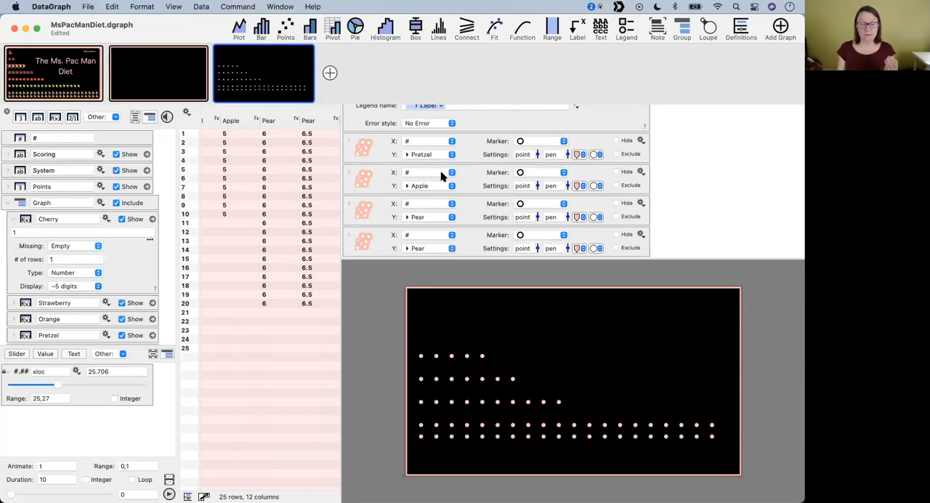
- Label all the Pretzel points with the strawberry emoji copied from the Scoring column
click(347, 142)
click(530, 180)
click(463, 234)
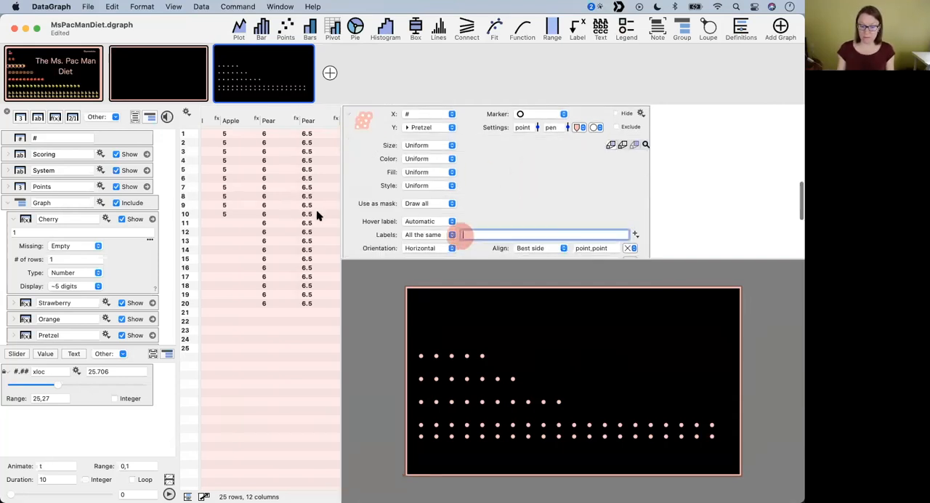
scroll(276, 209, left, 10)
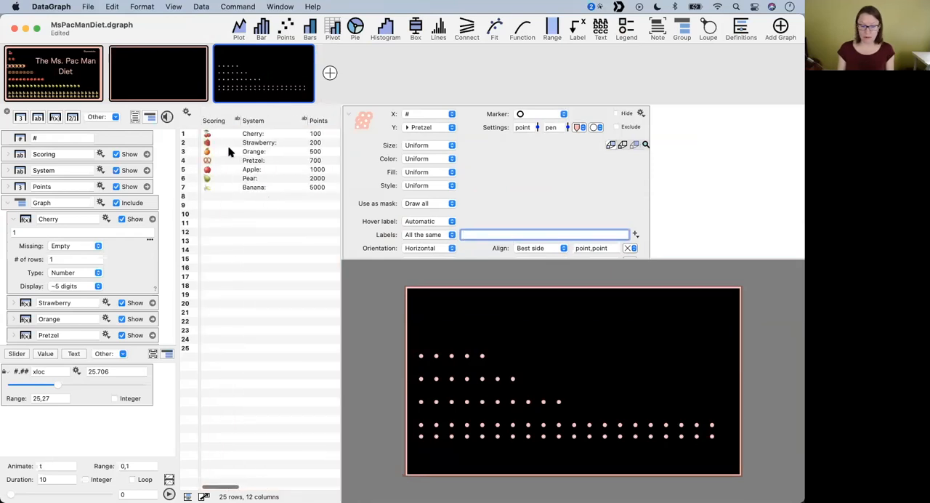
click(206, 143)
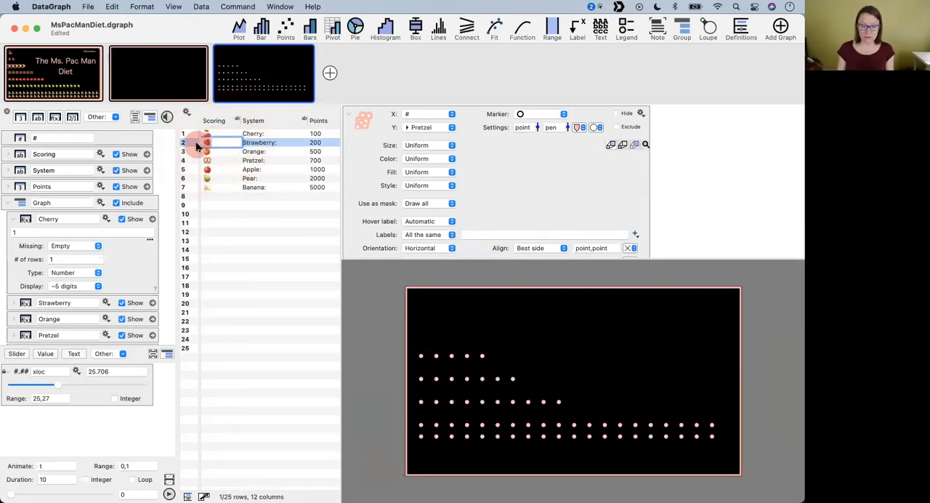
key(super+c)
click(478, 233)
key(super+v)
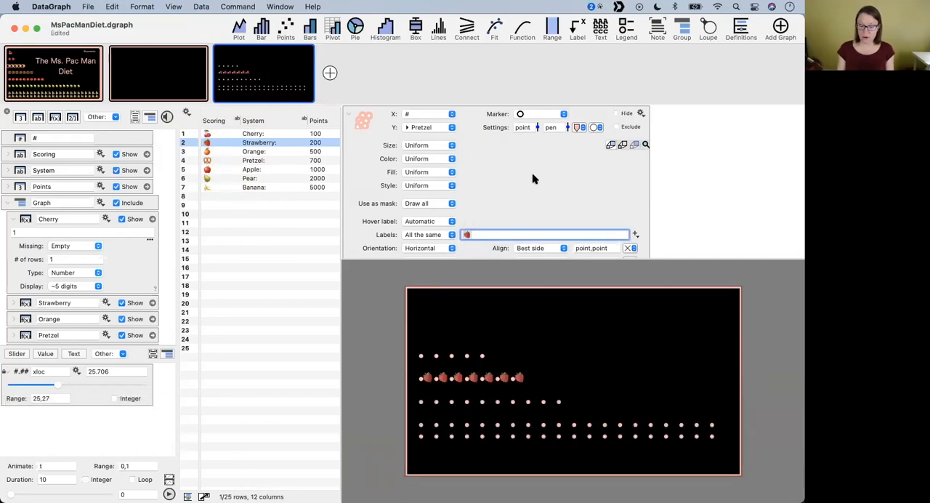
- Set the label alignment offset of the Pretzel points to 0,0
click(490, 220)
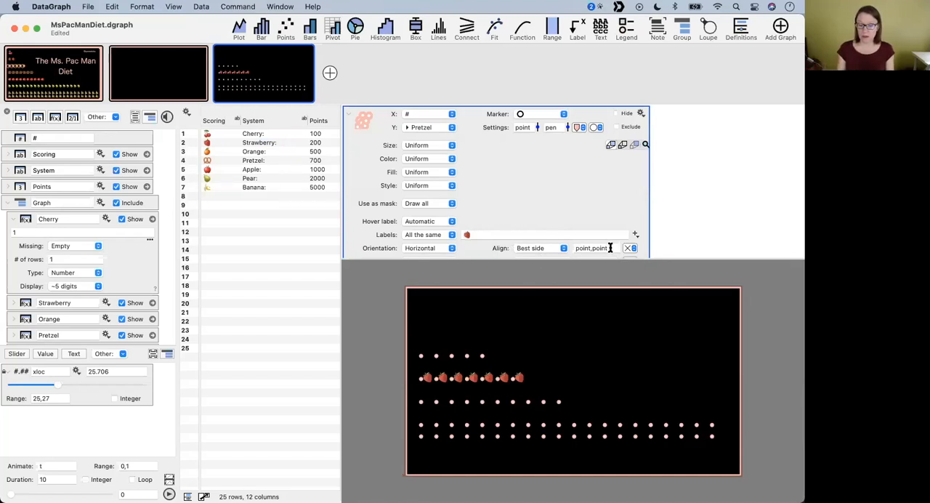
scroll(597, 184, down, 3)
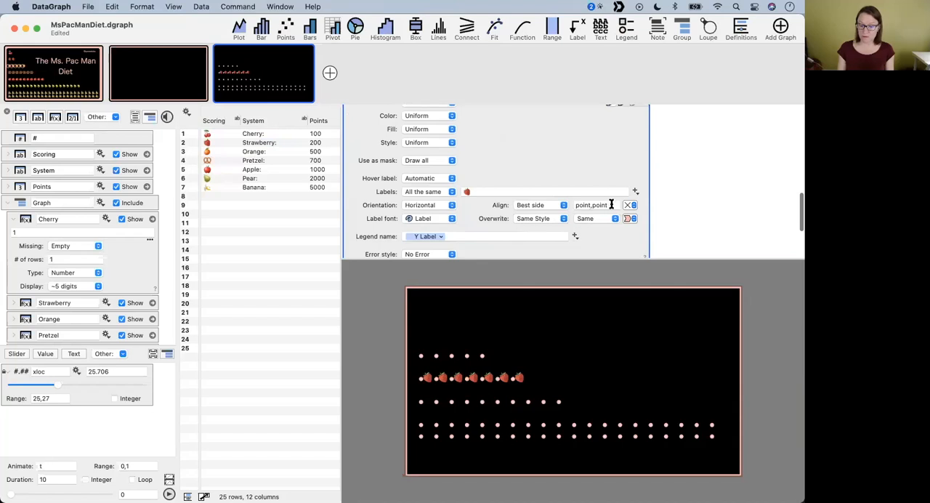
drag(611, 205, 534, 205)
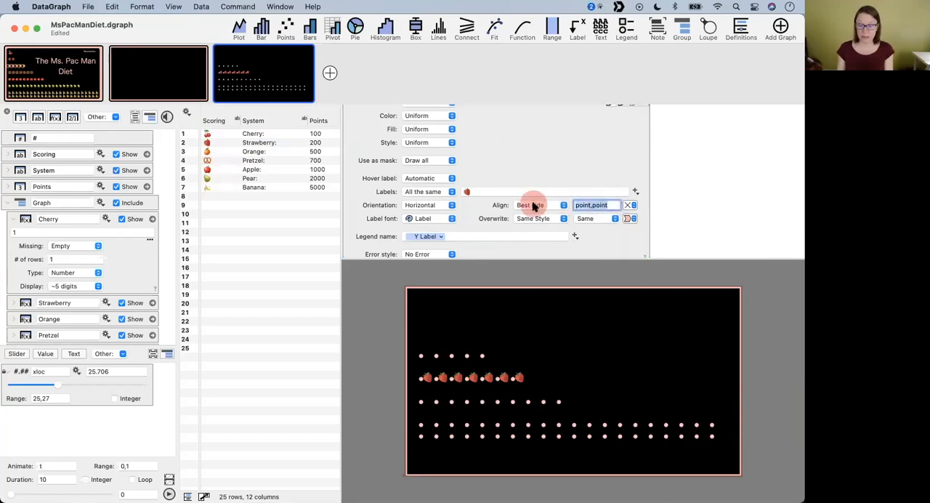
text(0,0)
key(Return)
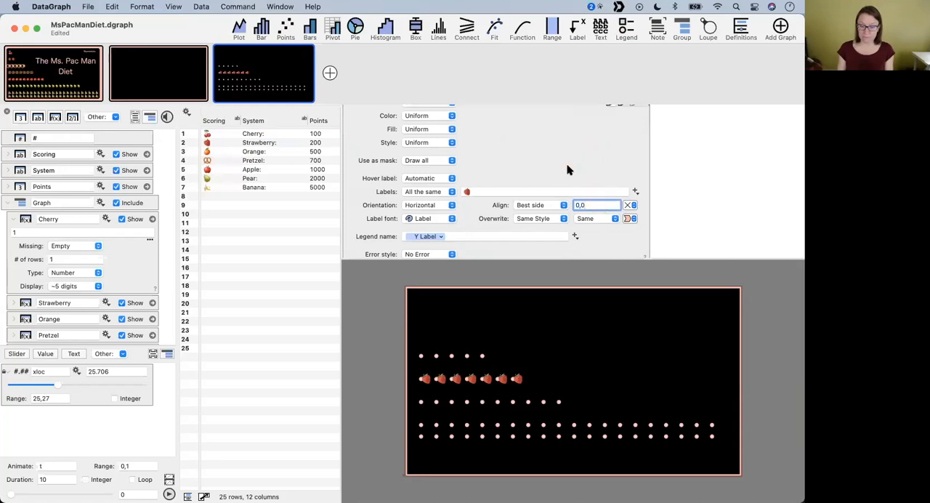
- Set the marker of the Pretzel points to No Point so only the strawberry emojis are drawn
scroll(532, 138, down, 3)
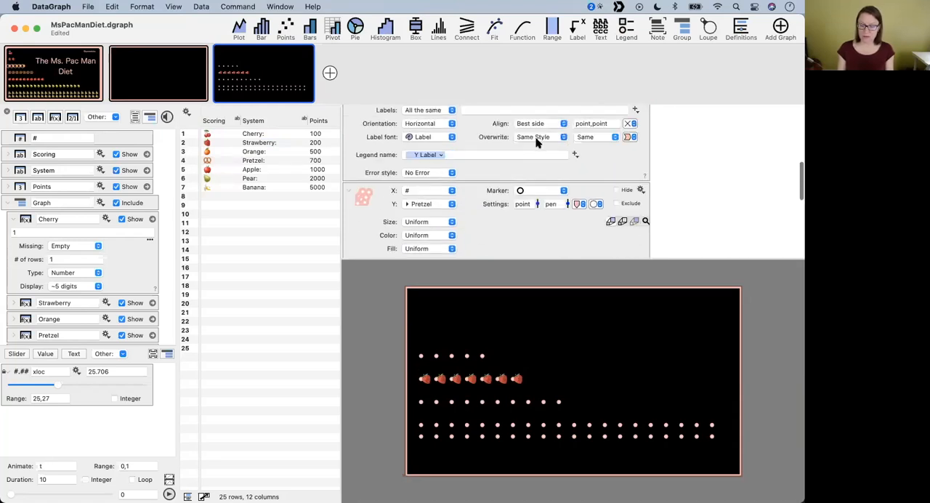
click(545, 220)
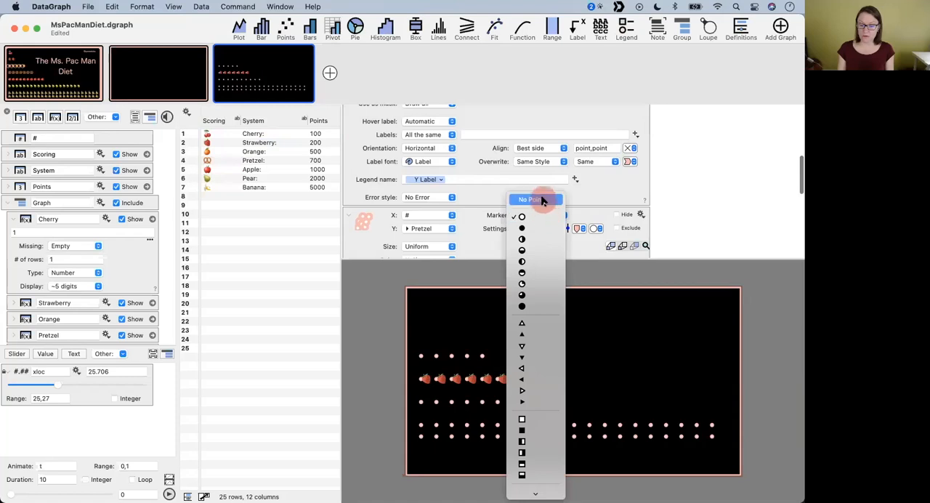
click(544, 197)
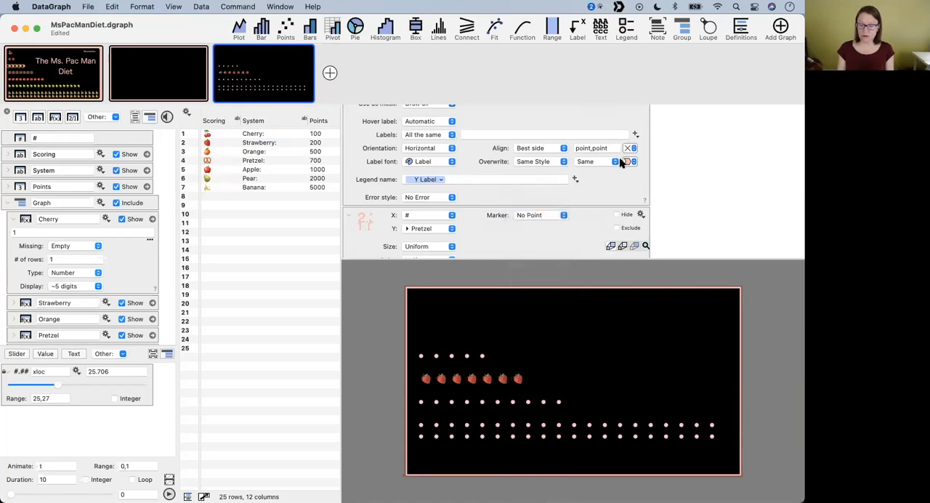
- Increase the common font size to 60 and narrow the graph's x range to spread the points further apart
scroll(621, 162, up, 10)
drag(614, 114, 605, 93)
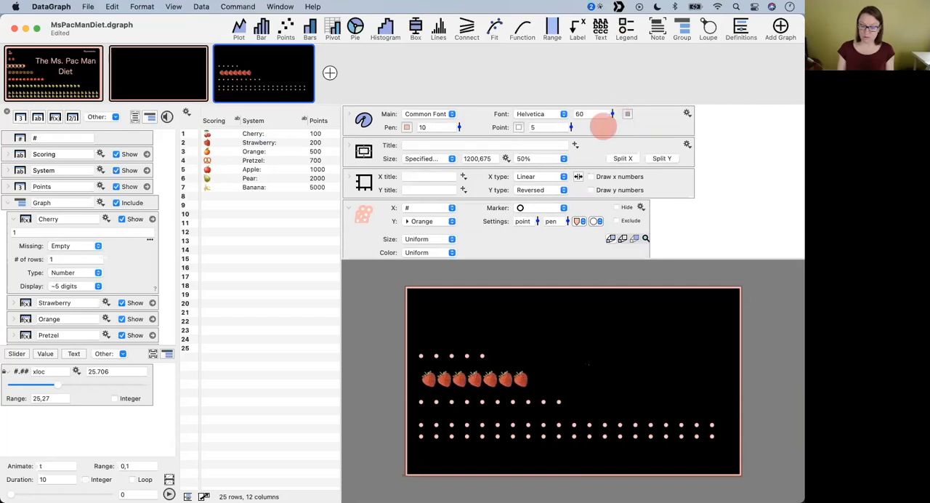
drag(572, 367, 400, 374)
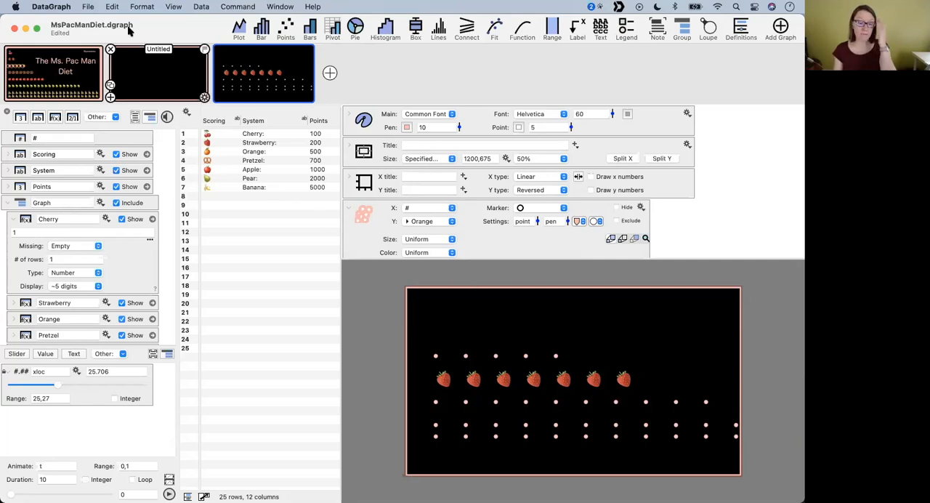
- Open the system emoji viewer and move it clear of the graph's settings
click(112, 6)
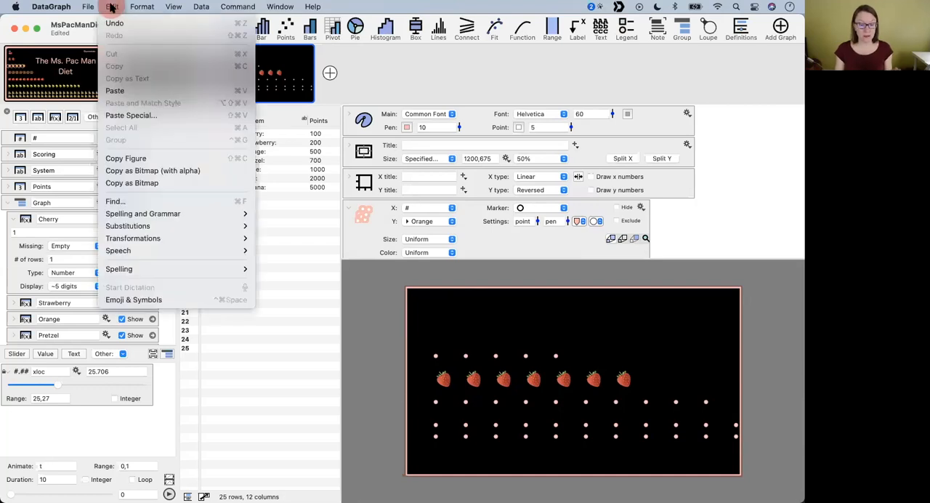
click(161, 301)
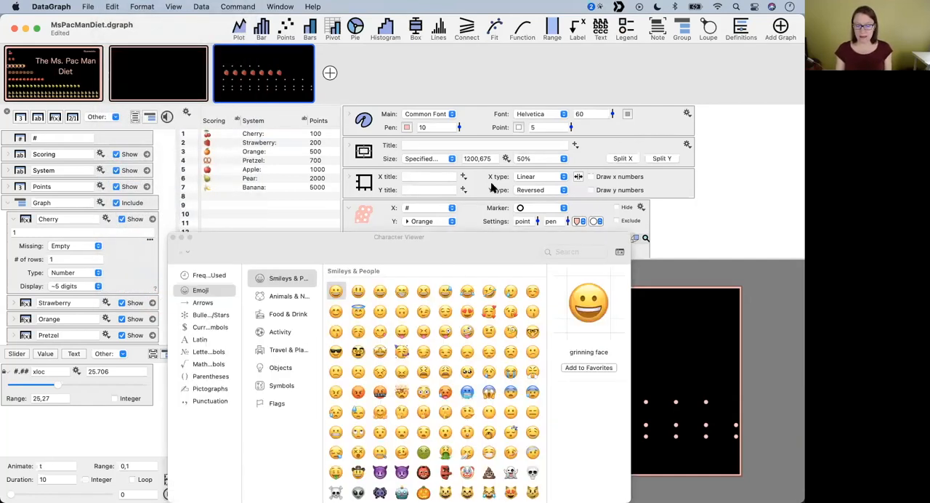
drag(450, 247, 143, 96)
- Expand the Apple points' settings and label all the points with the smiling face with tear emoji
scroll(529, 240, down, 5)
scroll(461, 231, up, 3)
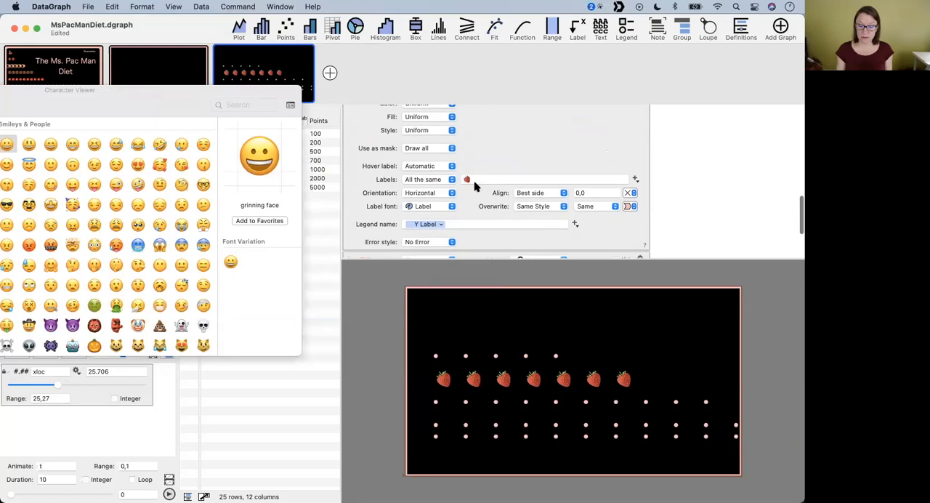
scroll(479, 221, down, 4)
click(351, 171)
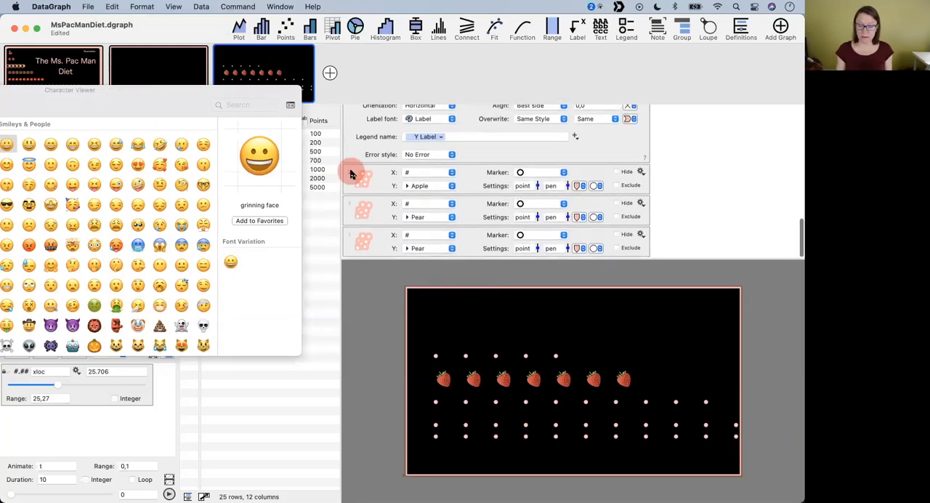
click(506, 227)
click(481, 236)
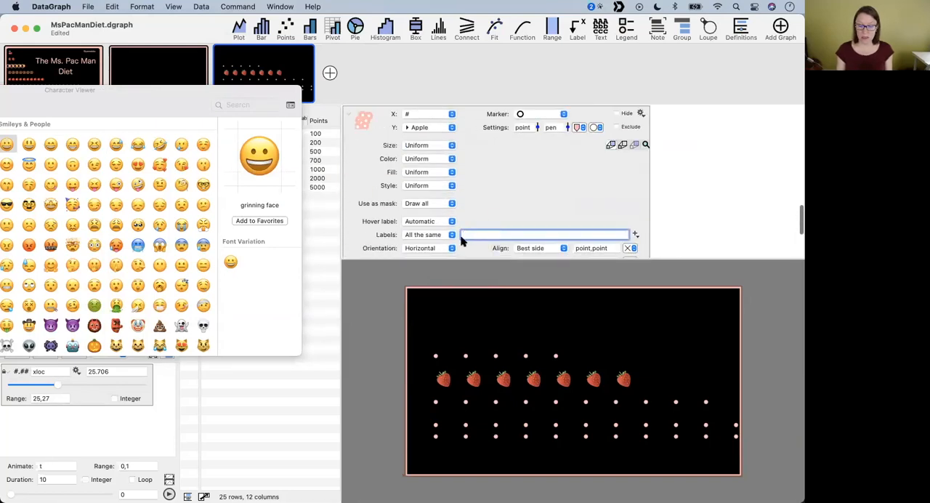
double_click(181, 145)
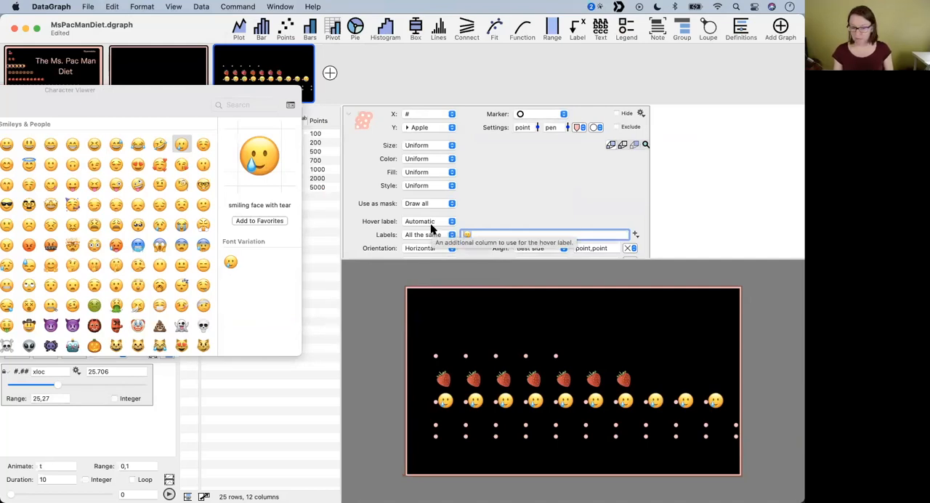
- Finish editing the Apple label, close the emoji viewer, and bring the Pear and Bananas columns into view
drag(87, 95, 302, 154)
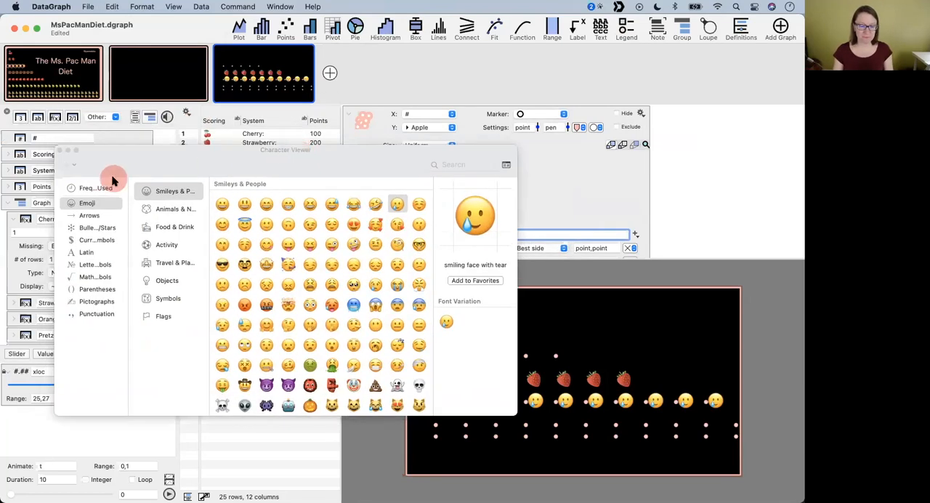
click(752, 144)
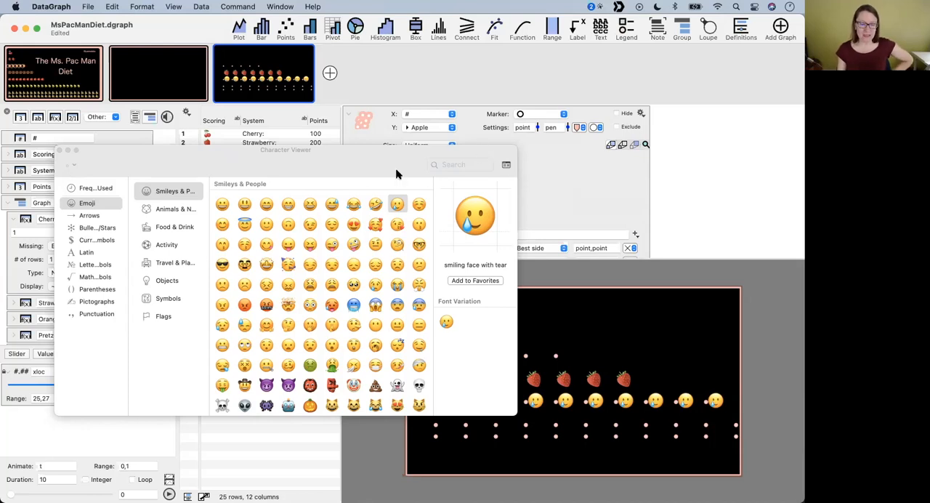
click(64, 149)
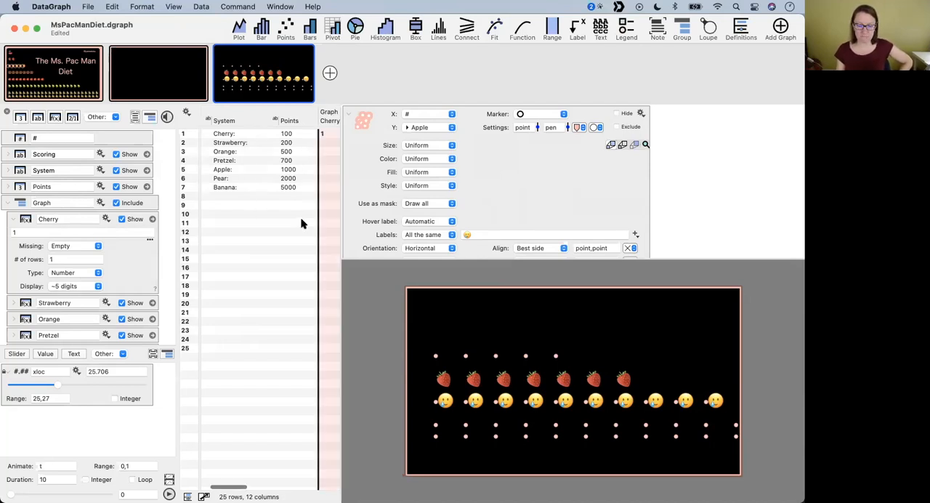
scroll(303, 222, right, 10)
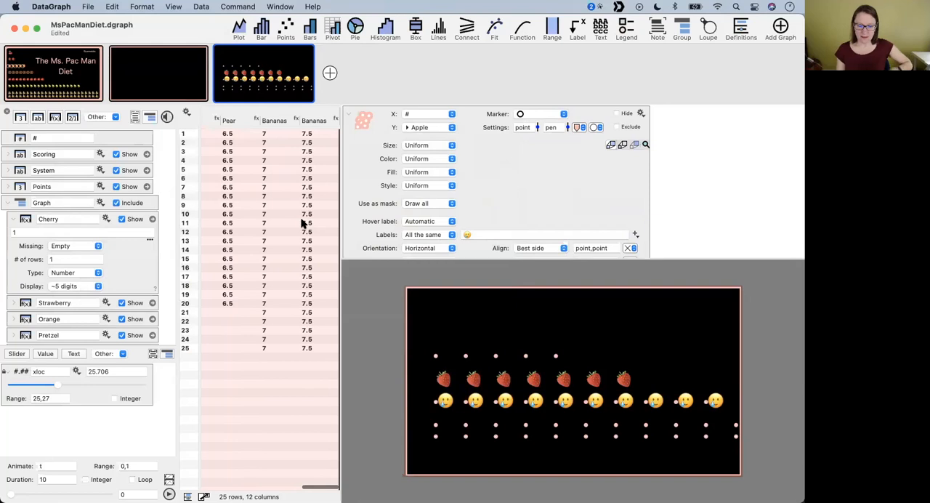
- Create a new DataGraph file and add an expression column named ones
click(88, 6)
click(102, 62)
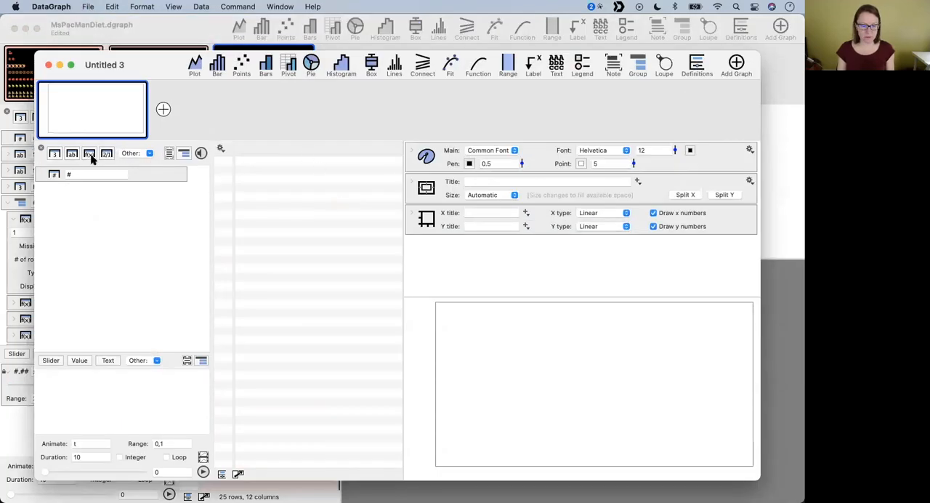
click(89, 154)
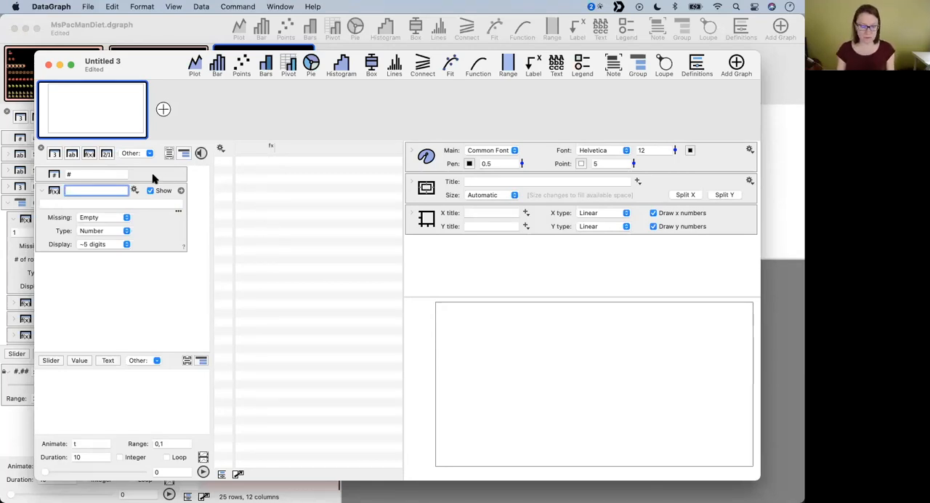
click(112, 204)
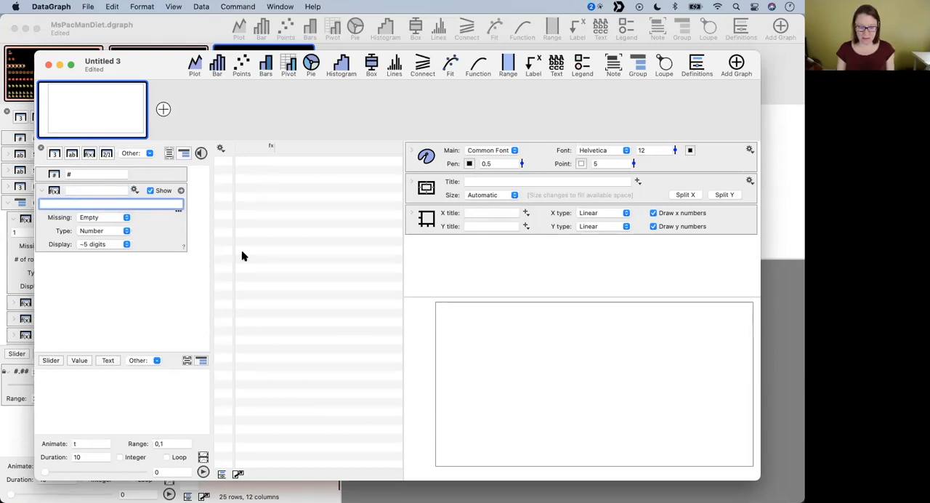
click(89, 190)
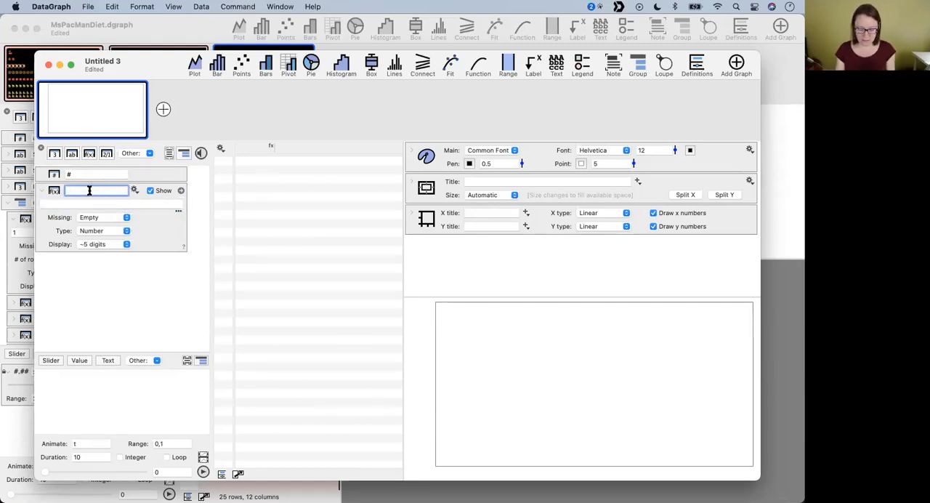
text(ones)
key(Return)
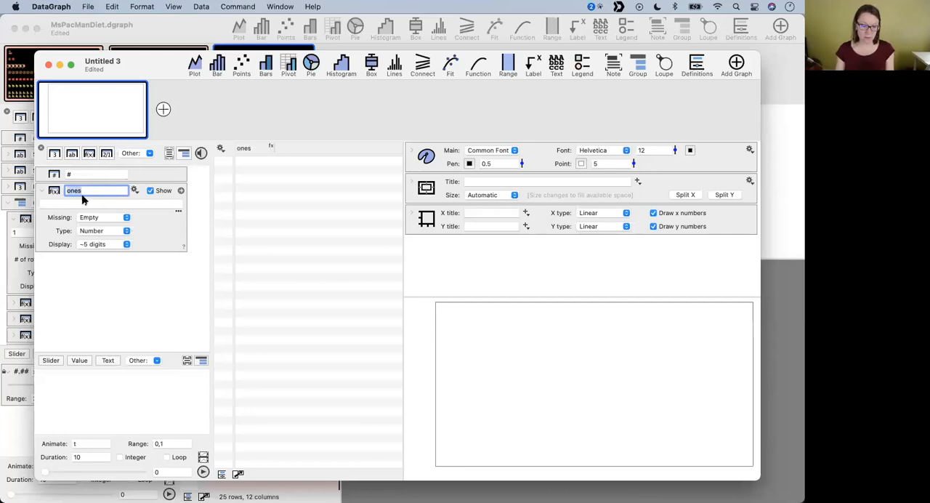
- Fill the ones column with the constant expression 1 over 100 rows
click(83, 203)
text(1)
click(89, 230)
text(100)
key(Return)
scroll(295, 260, down, 10)
scroll(294, 260, up, 10)
- Plot the ones column as a pie chart and shape it into a thin ring with size values 100 and 20
click(244, 148)
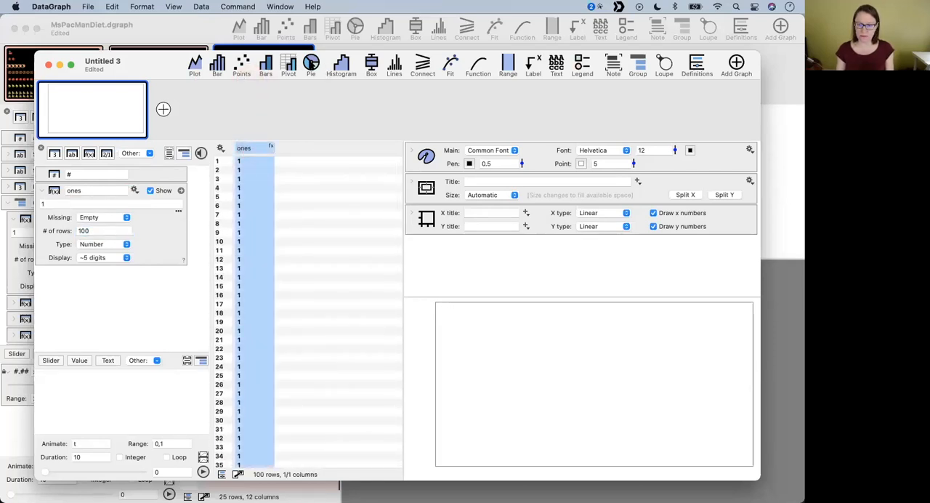
click(310, 64)
drag(522, 272, 480, 237)
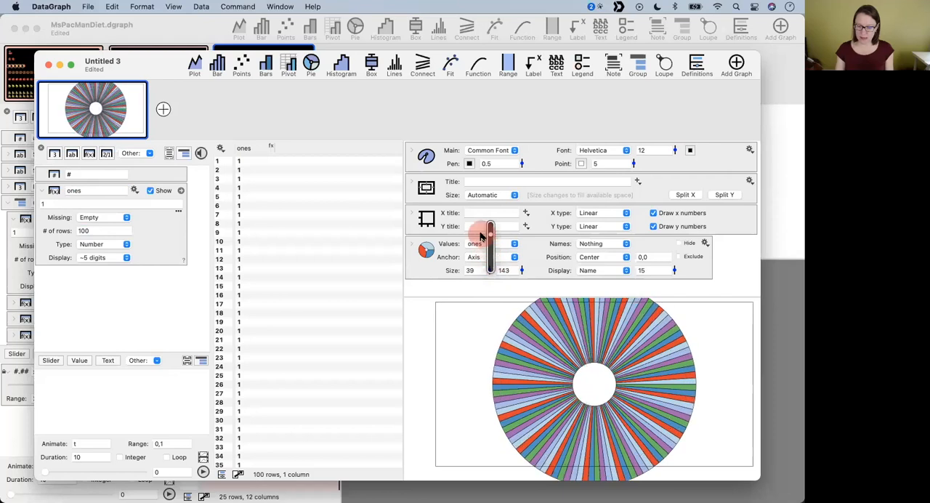
drag(477, 272, 440, 271)
text(100)
key(Return)
key(Tab)
text(20)
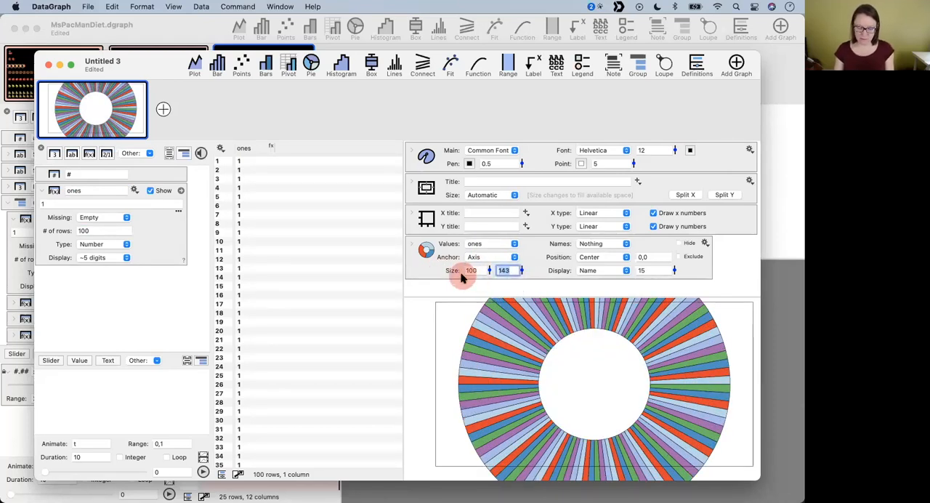
key(Return)
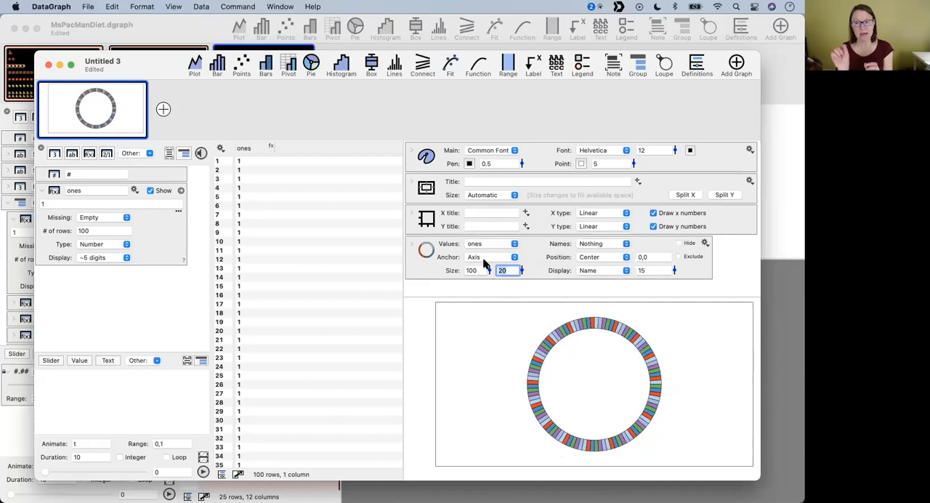
- Expand the pie chart's settings and examine its fill color options
click(411, 244)
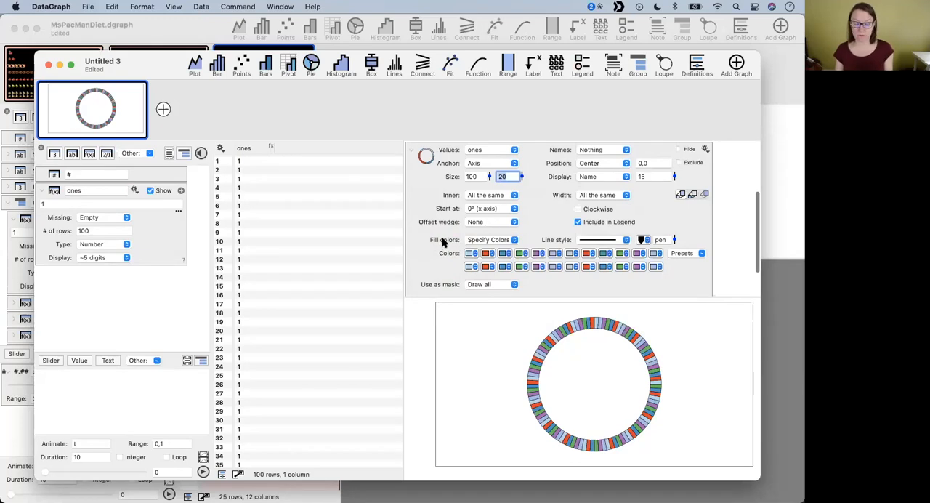
scroll(439, 244, up, 1)
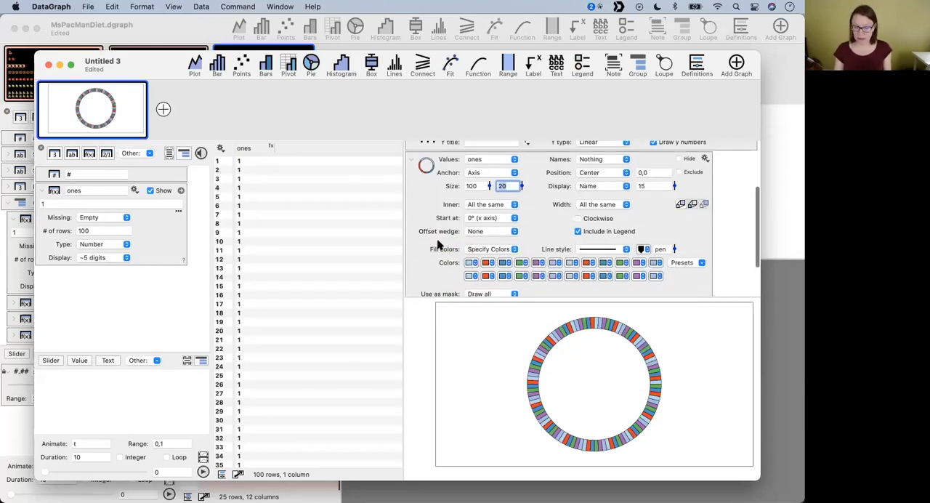
scroll(438, 245, down, 2)
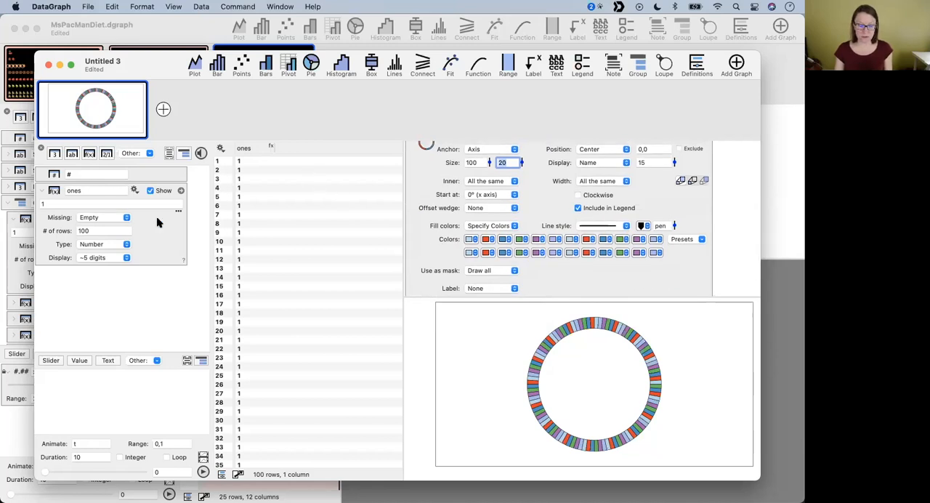
- Add a second, unnamed expression column with the formula rand(1,5) and set it to 100 rows
click(88, 159)
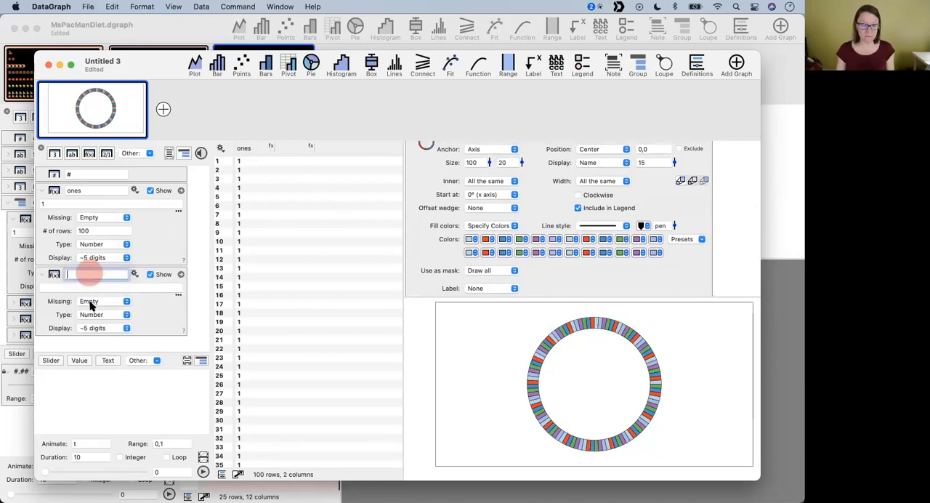
click(80, 288)
text(rand)
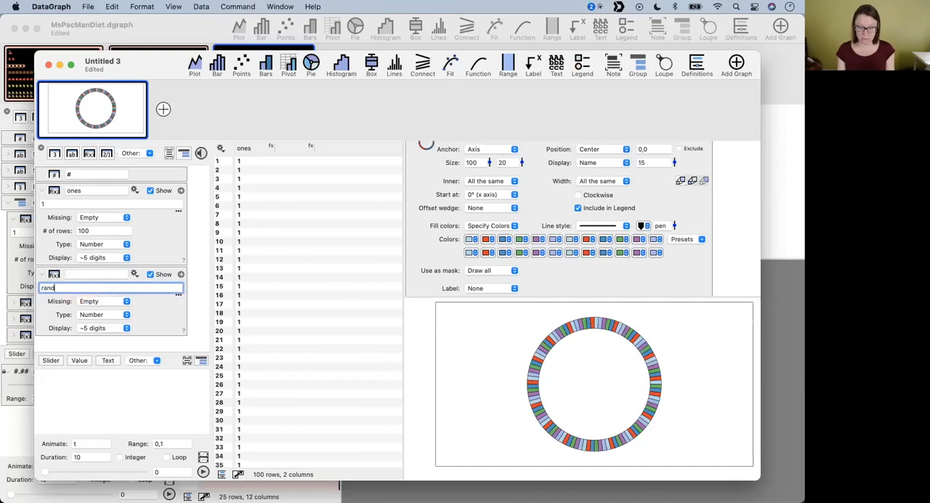
text((1,10)
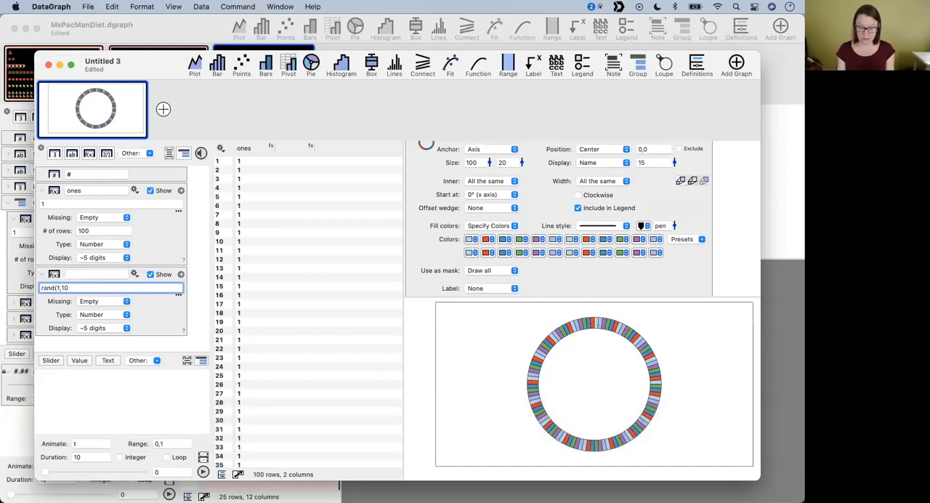
key(BackSpace)
key(BackSpace)
text(5))
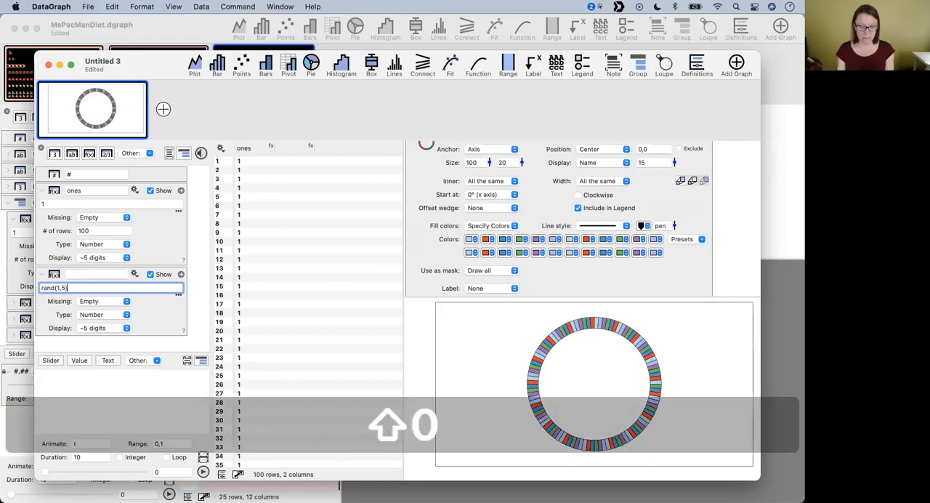
key(Return)
click(78, 315)
text(100)
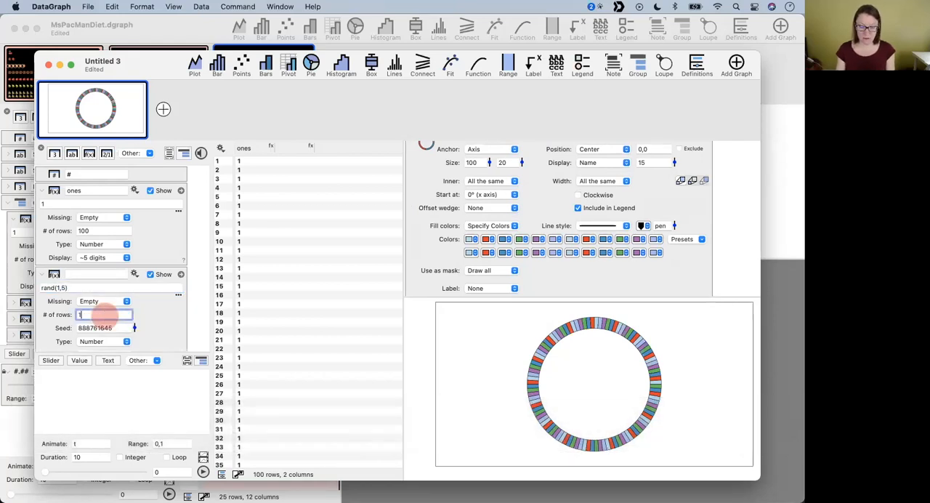
key(Return)
scroll(355, 322, down, 15)
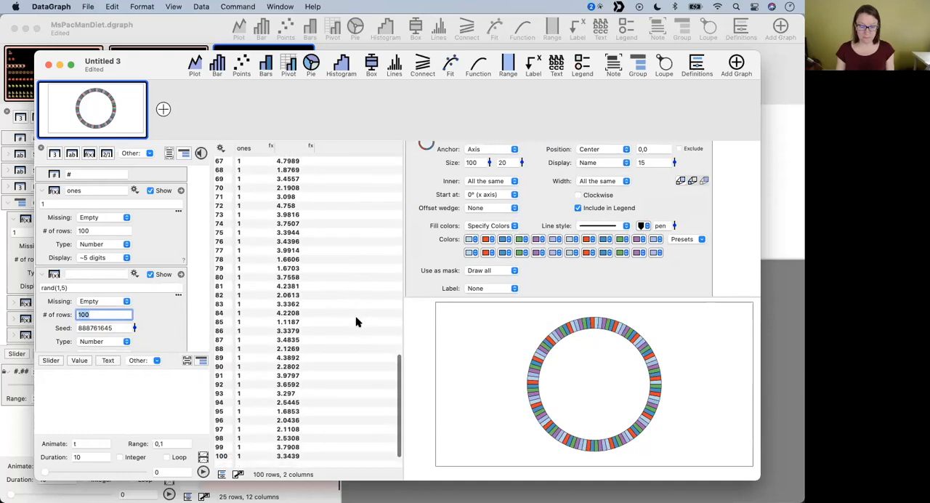
- Name the random-number expression column "color"
click(42, 287)
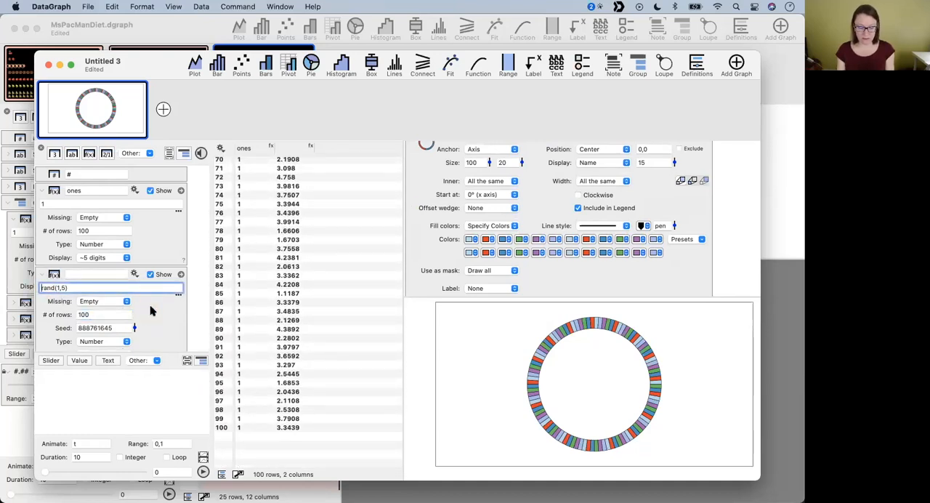
scroll(306, 234, up, 15)
click(293, 145)
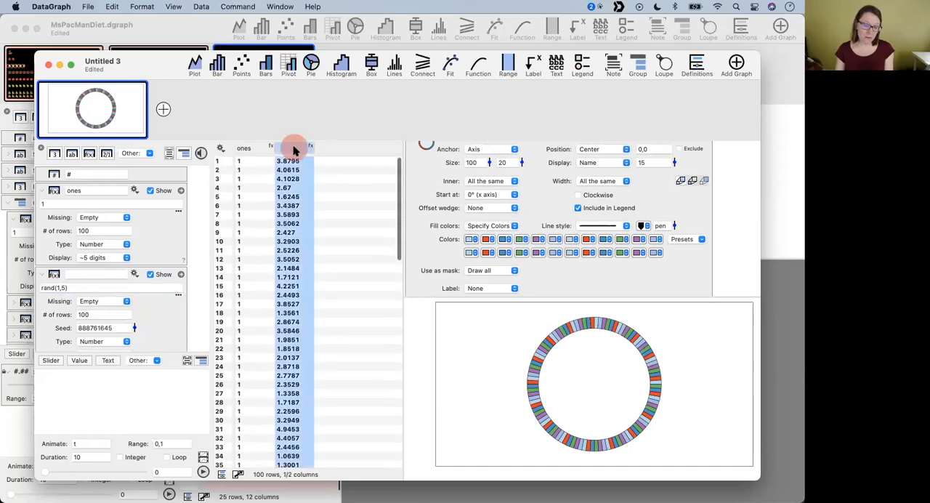
click(293, 146)
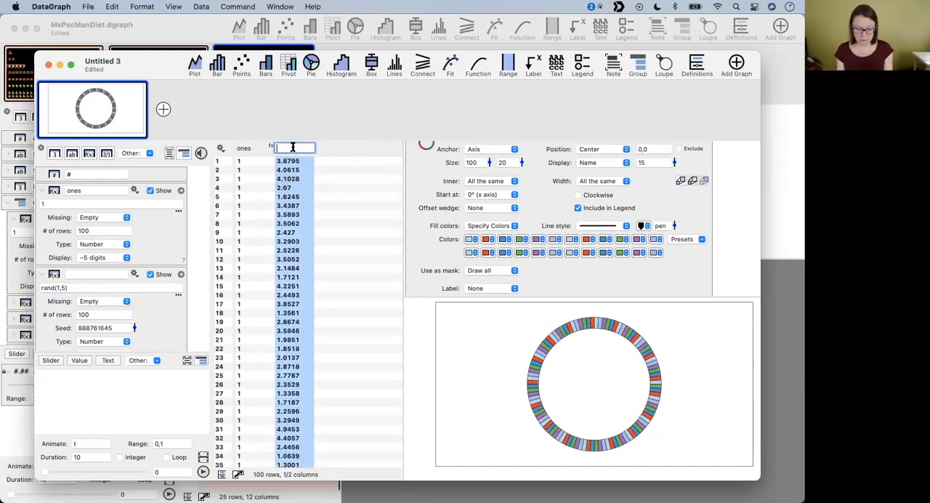
text(color)
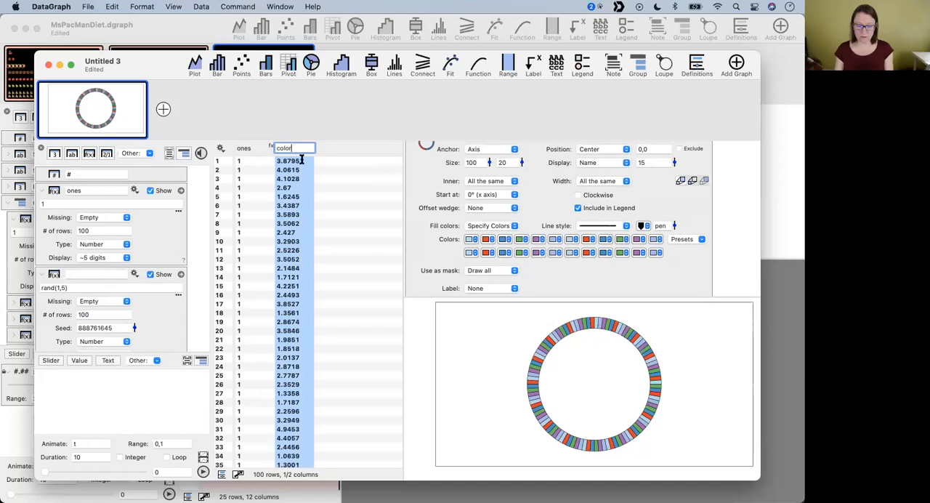
key(Return)
click(349, 232)
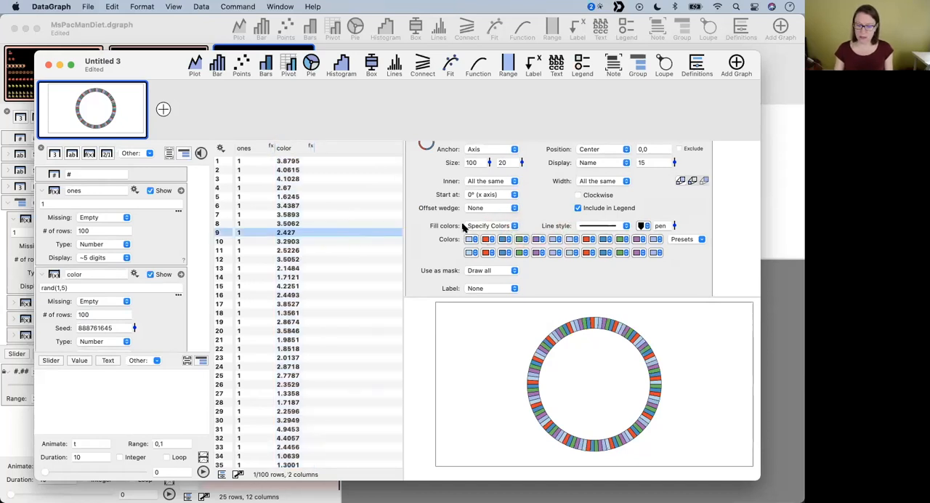
- Fill the pie chart's wedges from the color column using a newly created color scheme
scroll(450, 239, up, 2)
click(497, 251)
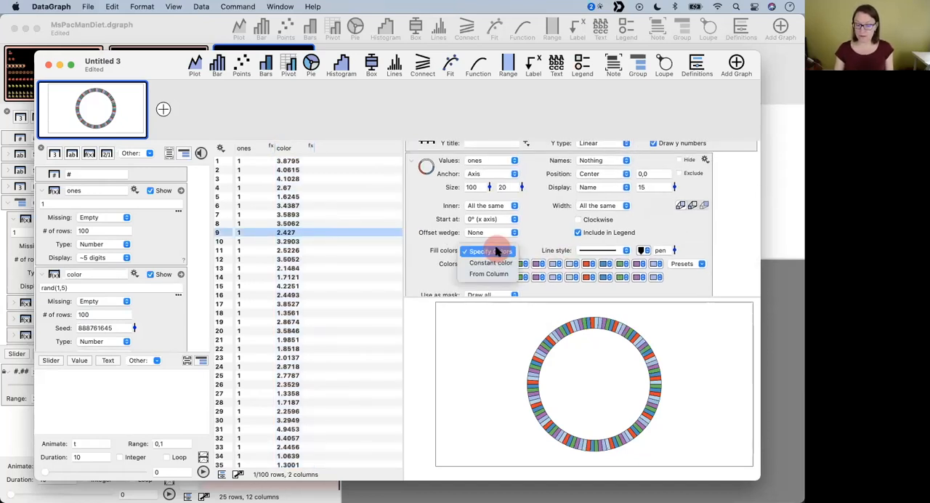
click(489, 274)
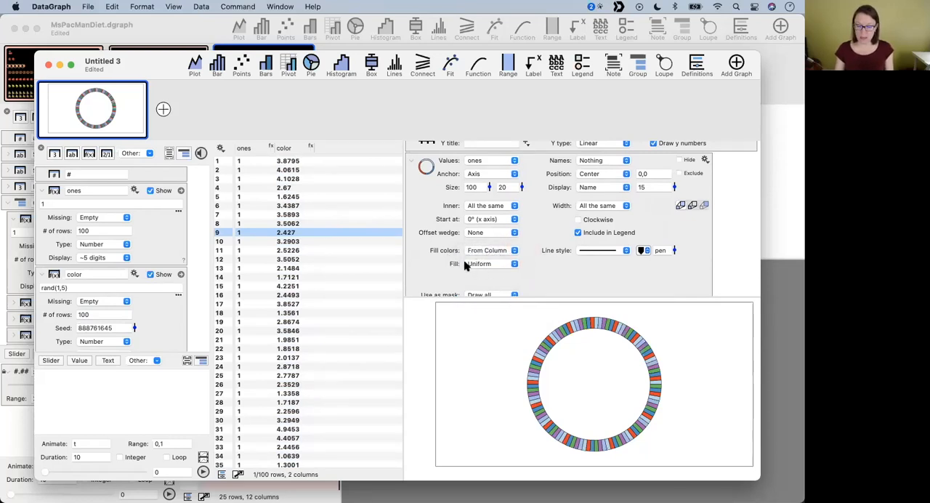
click(483, 265)
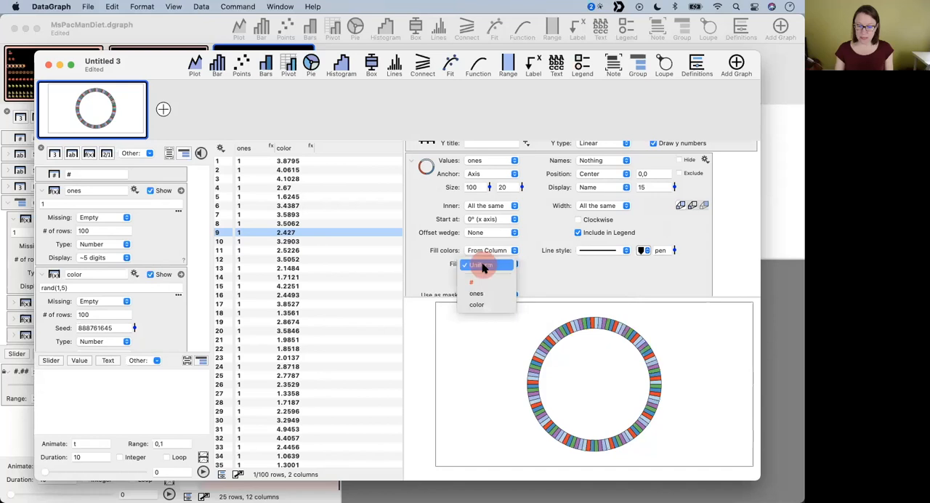
click(477, 305)
click(592, 263)
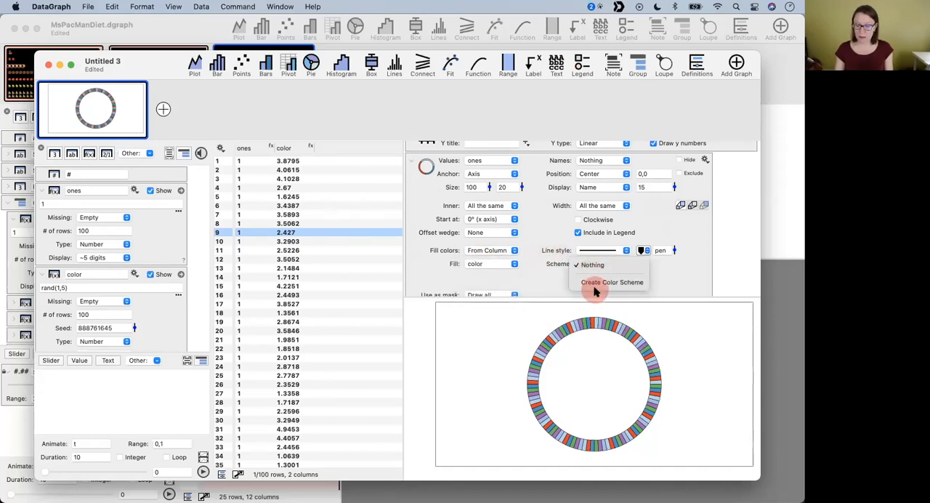
click(594, 284)
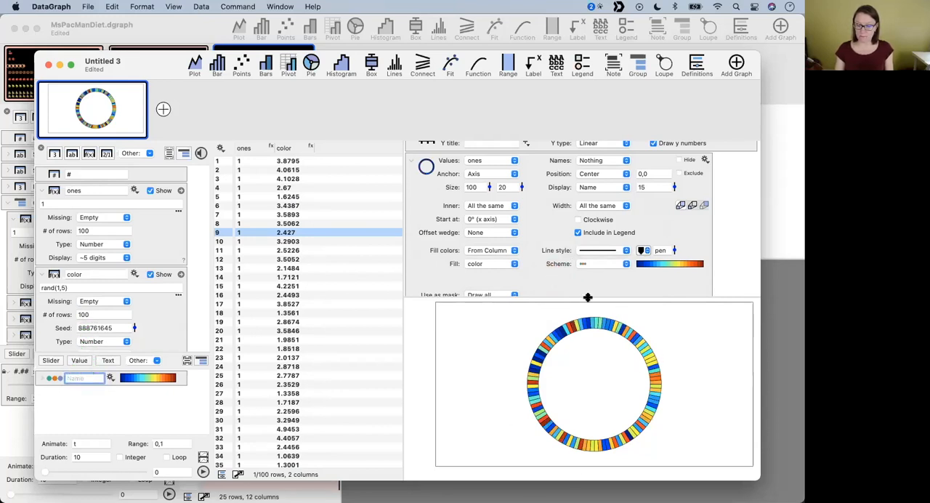
drag(587, 296, 565, 200)
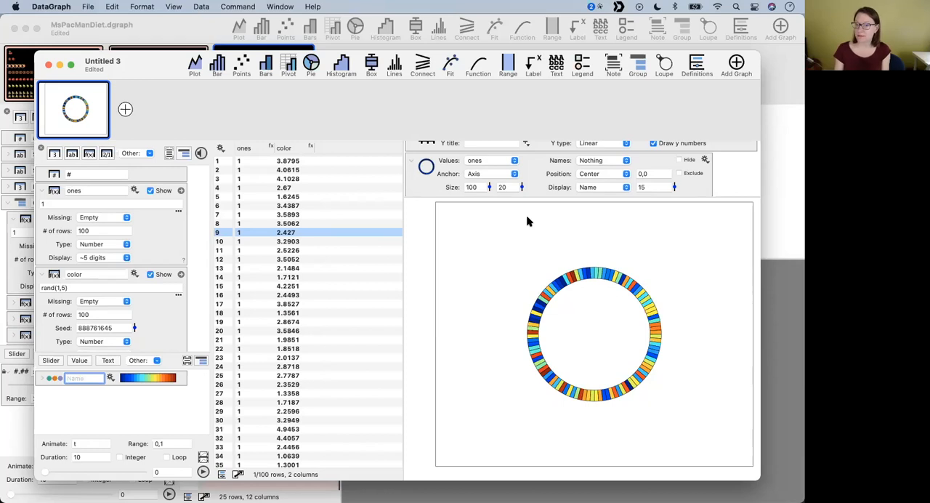
- In the MsPacManDiet file, append the party face emoji from the system emoji viewer to the Apple points' label
click(181, 33)
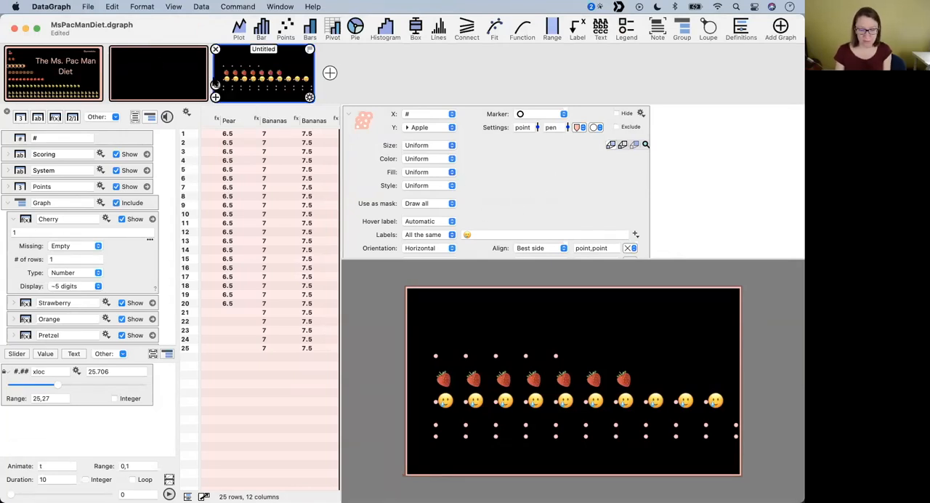
click(109, 7)
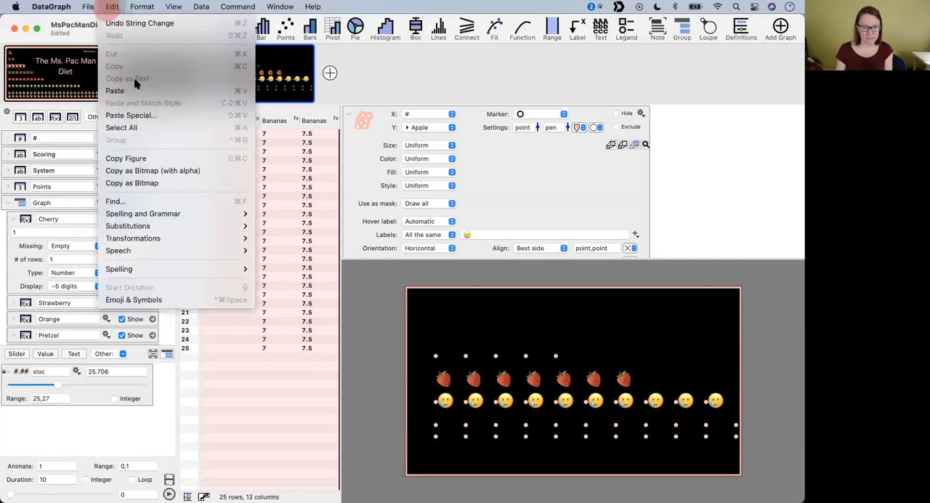
click(166, 300)
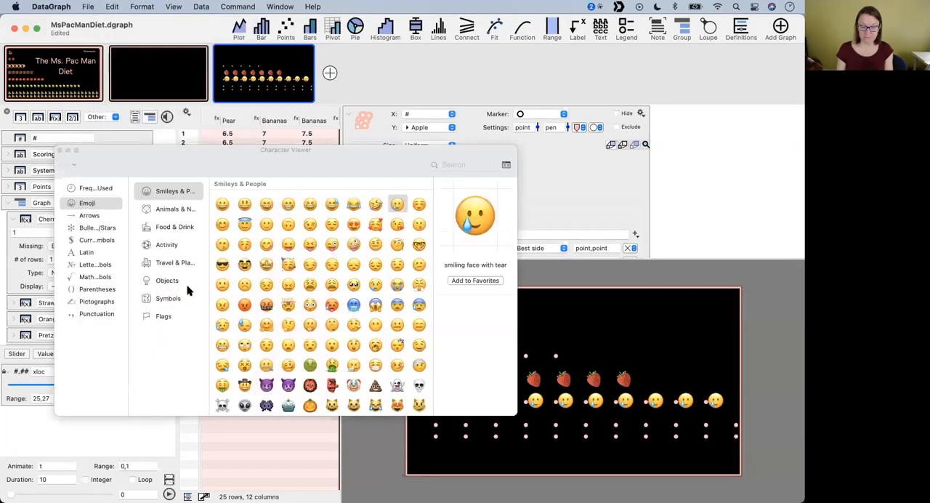
drag(373, 156, 310, 109)
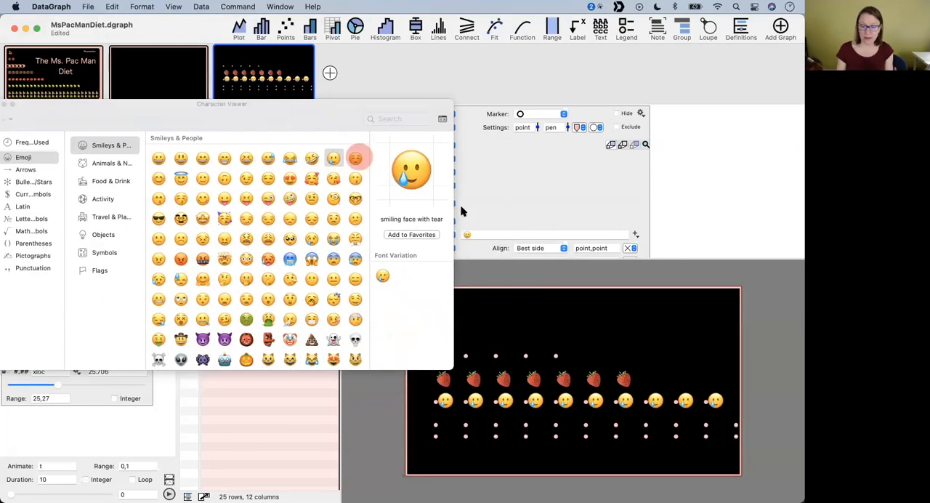
click(494, 233)
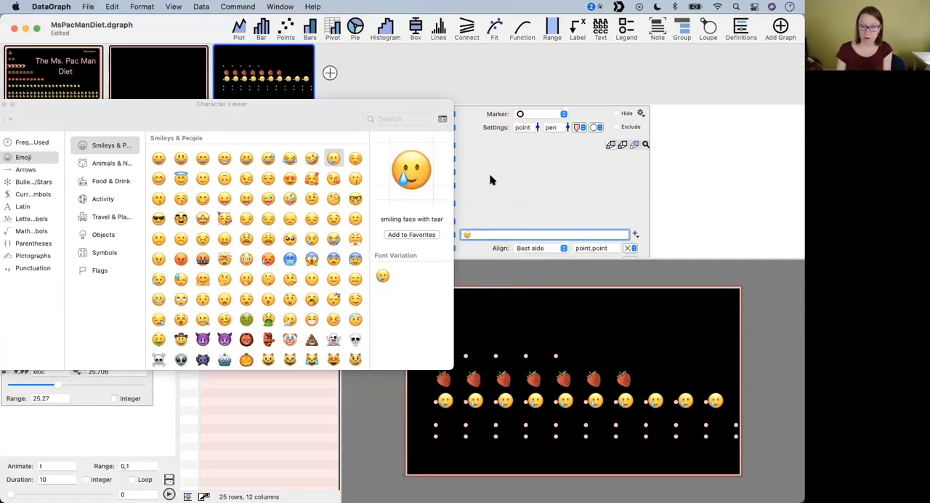
double_click(224, 220)
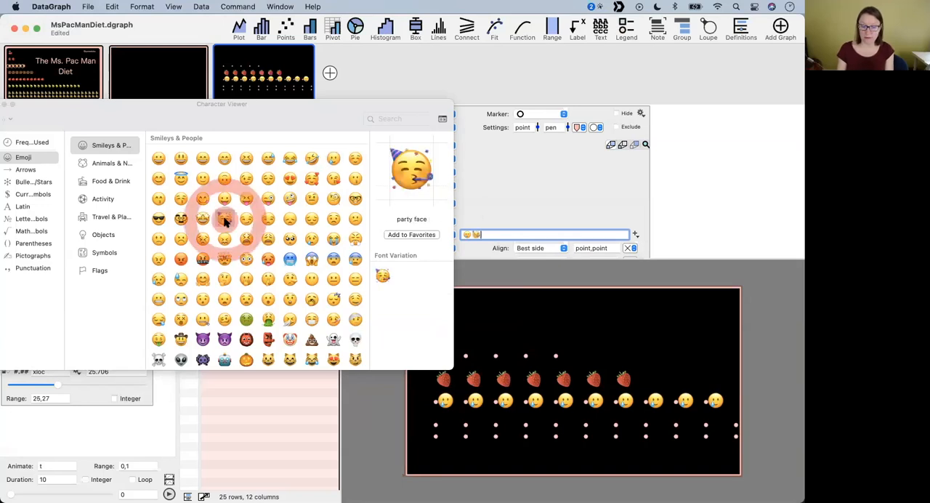
key(Return)
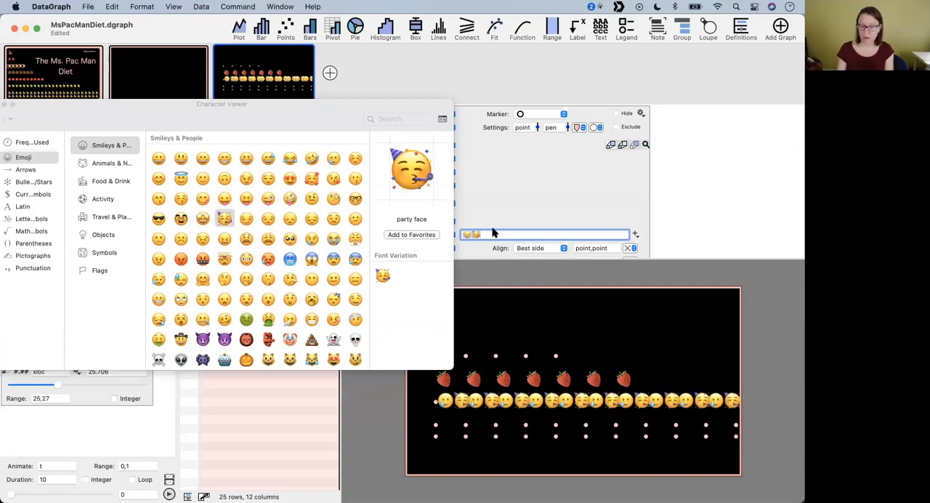
- Add a text element to the graph and move it to an offset of about 124,40 from the upper-left anchor
drag(287, 109, 290, 216)
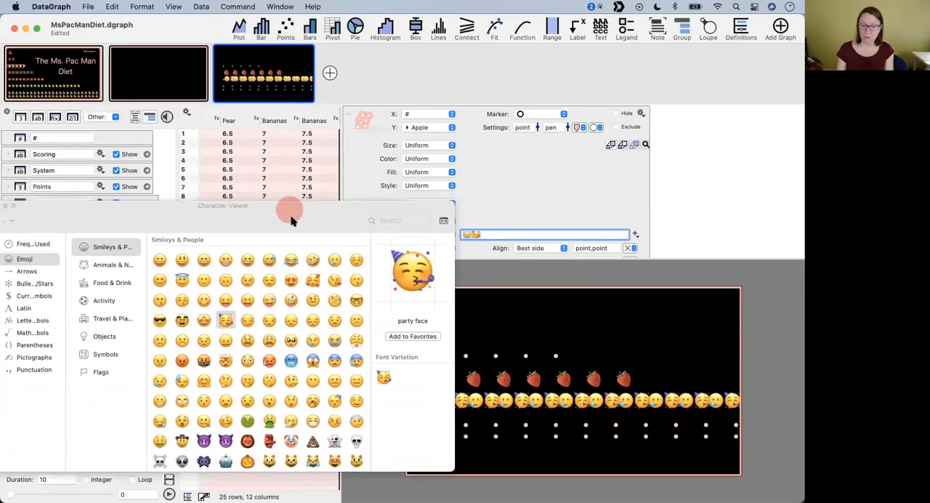
click(603, 30)
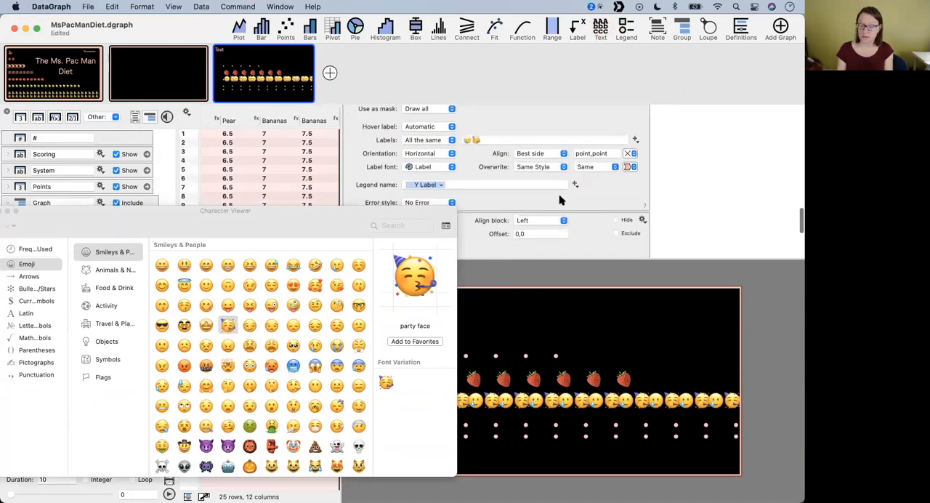
drag(324, 216, 259, 144)
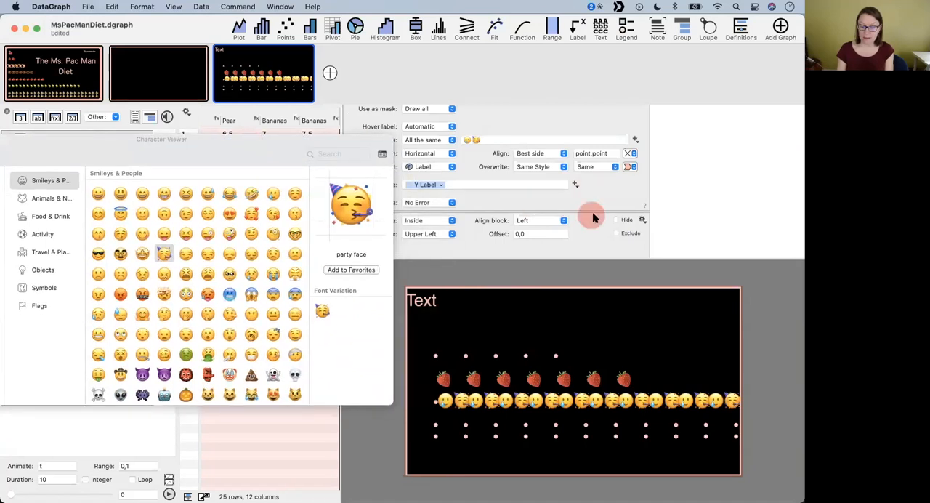
scroll(593, 218, down, 5)
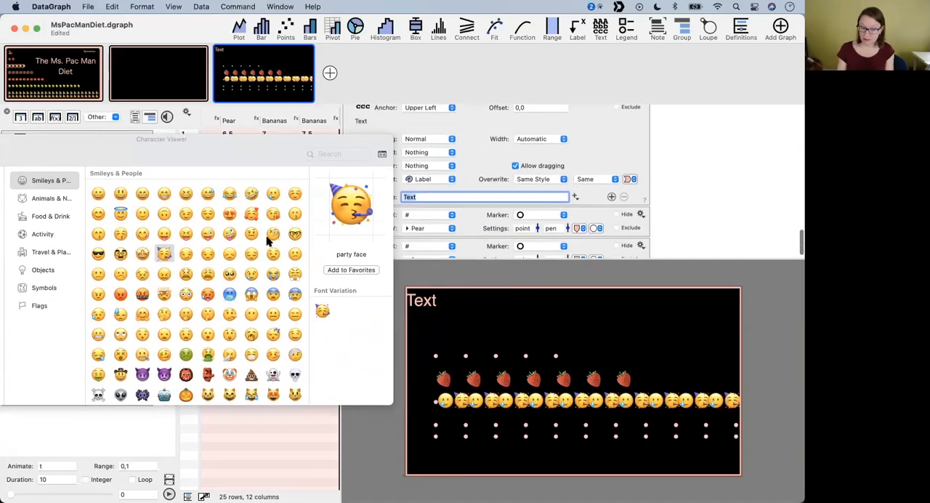
scroll(470, 146, up, 5)
scroll(469, 146, down, 5)
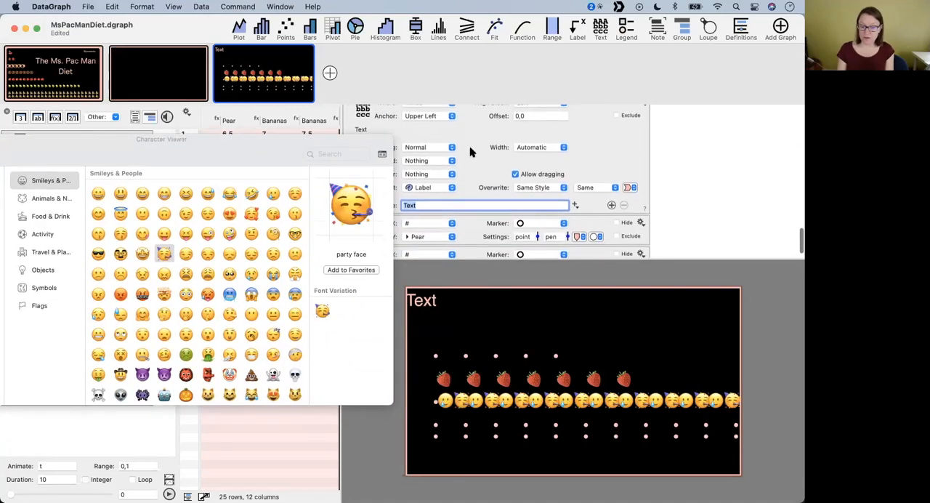
drag(424, 309, 455, 318)
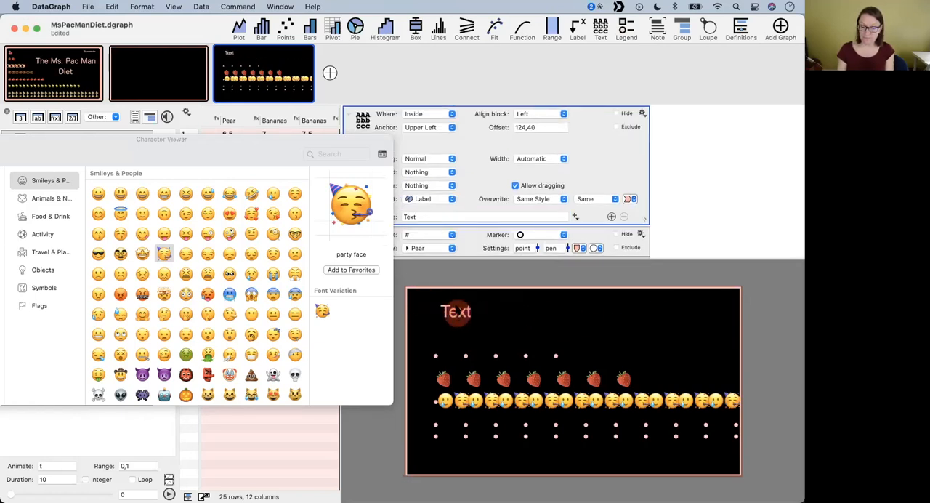
- Anchor the text element to Upper Right and reposition it at an offset of about 198,48
click(425, 128)
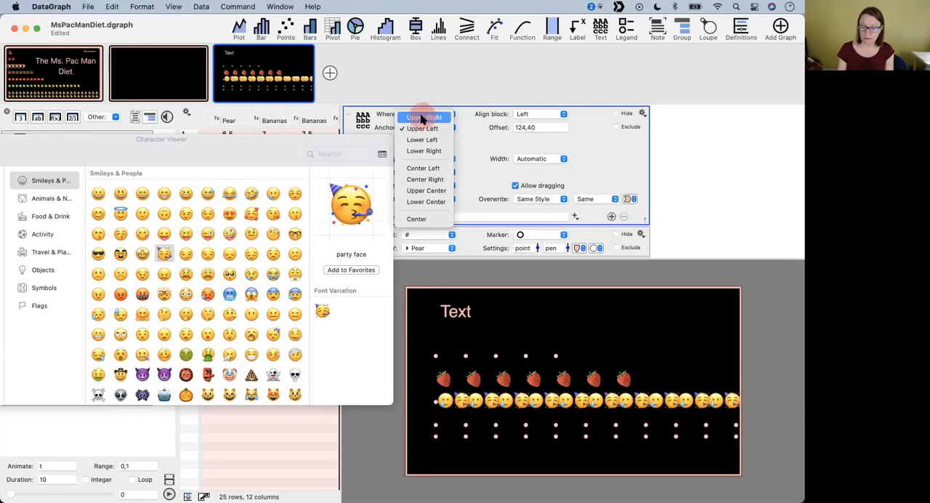
click(423, 117)
drag(721, 312, 701, 313)
- Replace the text element's content with the grinning face emoji
double_click(421, 217)
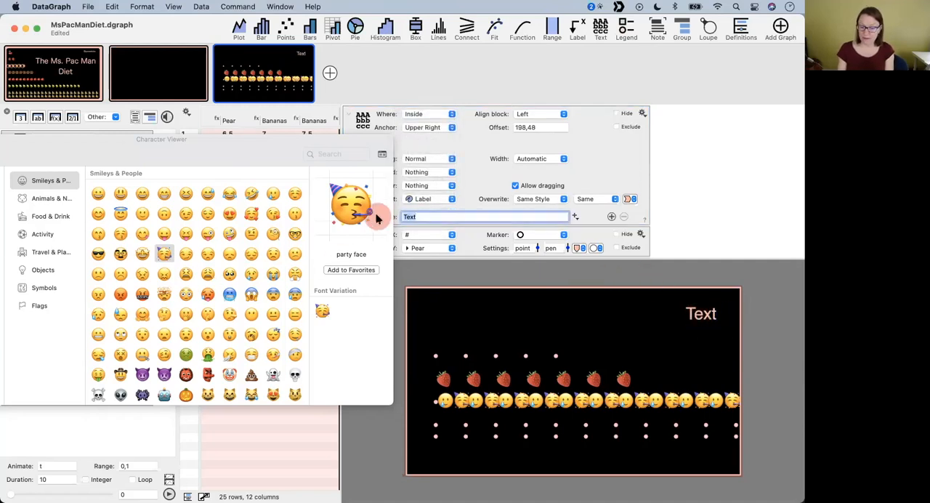
key(BackSpace)
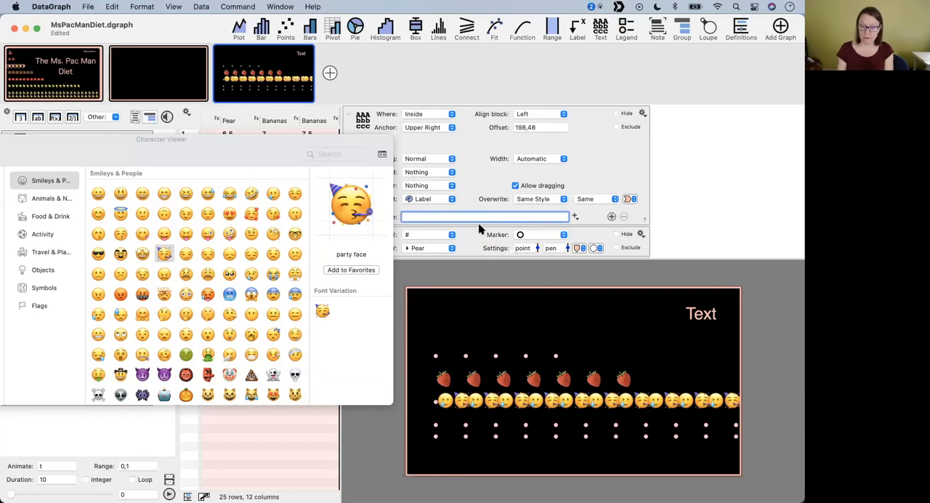
double_click(98, 194)
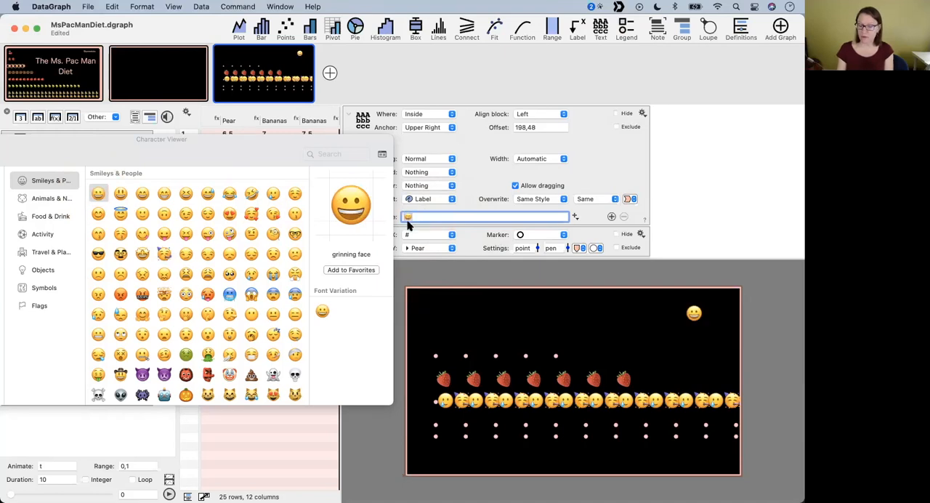
click(601, 156)
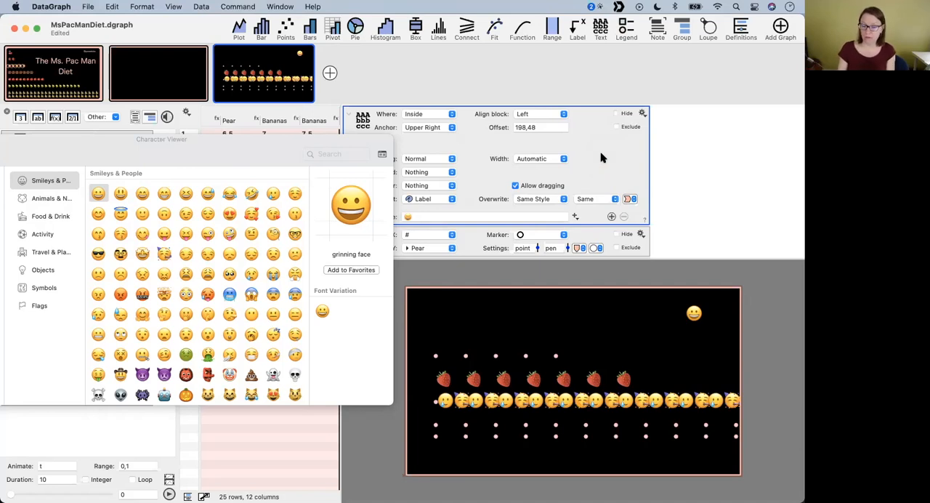
- Set the graph's main Helvetica font size to 100
scroll(601, 157, down, 10)
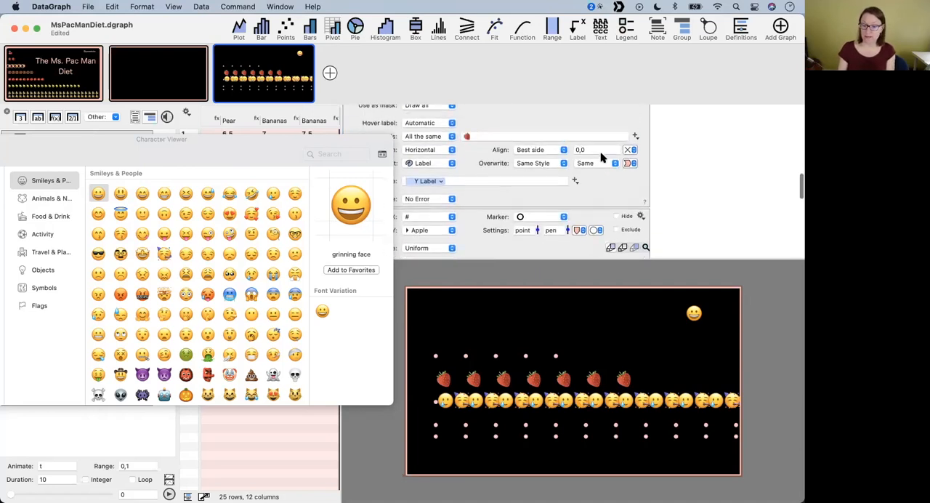
scroll(592, 213, up, 10)
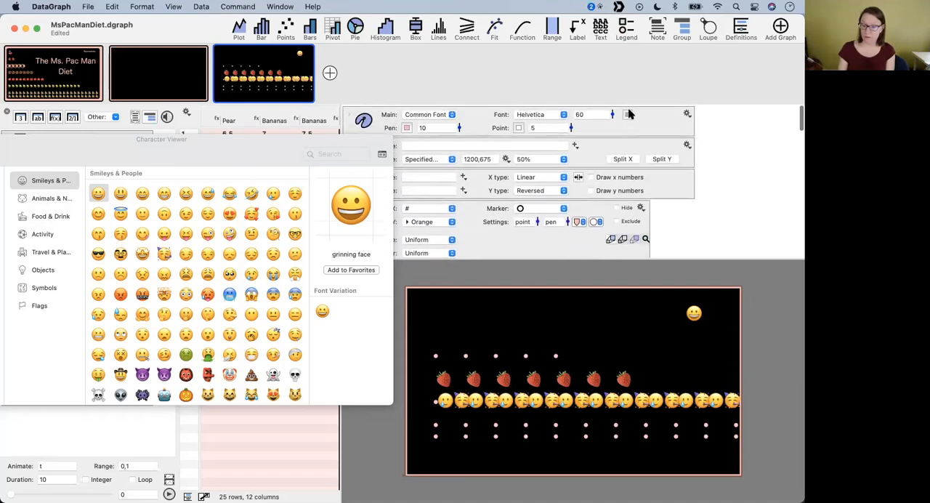
drag(612, 114, 610, 108)
double_click(586, 113)
text(100)
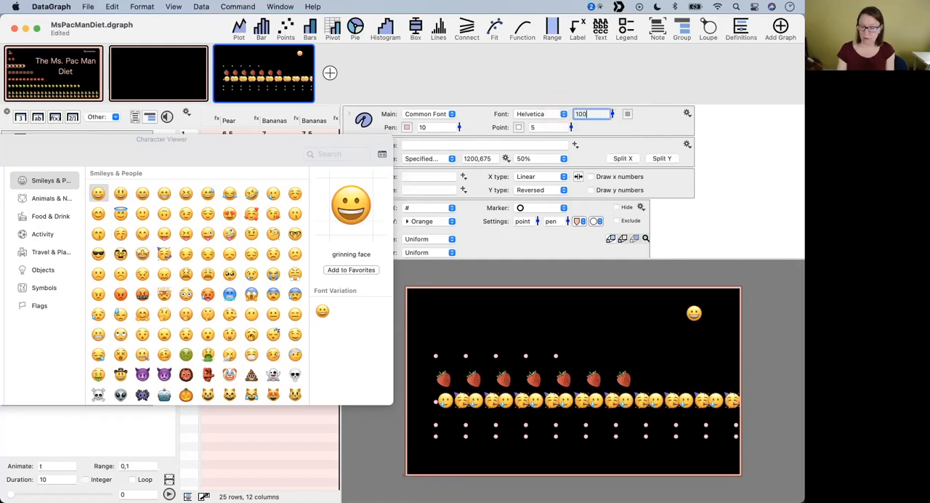
key(Return)
- Move the grinning face text element to an offset of about 218,17 near the graph's upper-right corner
click(697, 322)
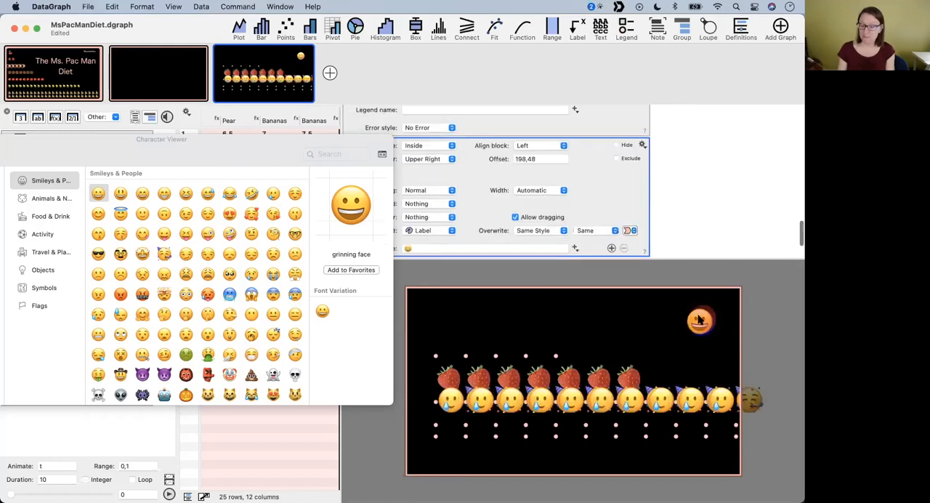
click(643, 216)
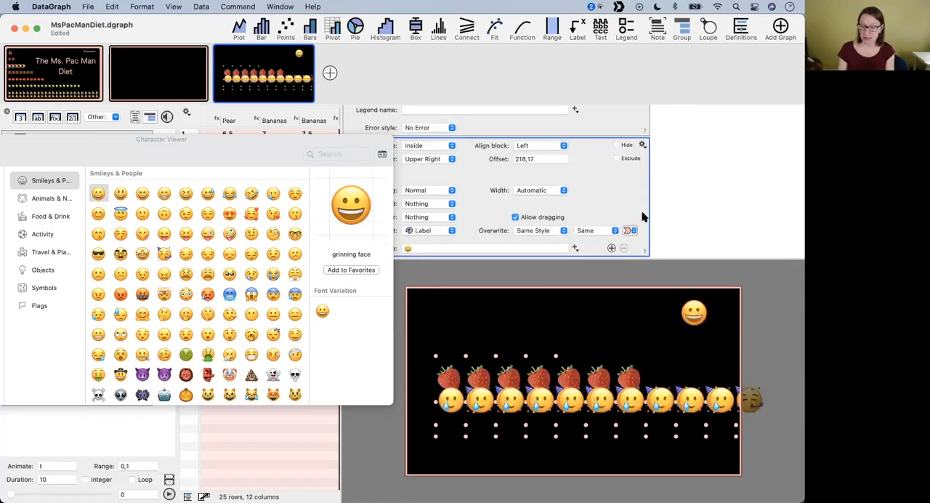
scroll(591, 189, up, 1)
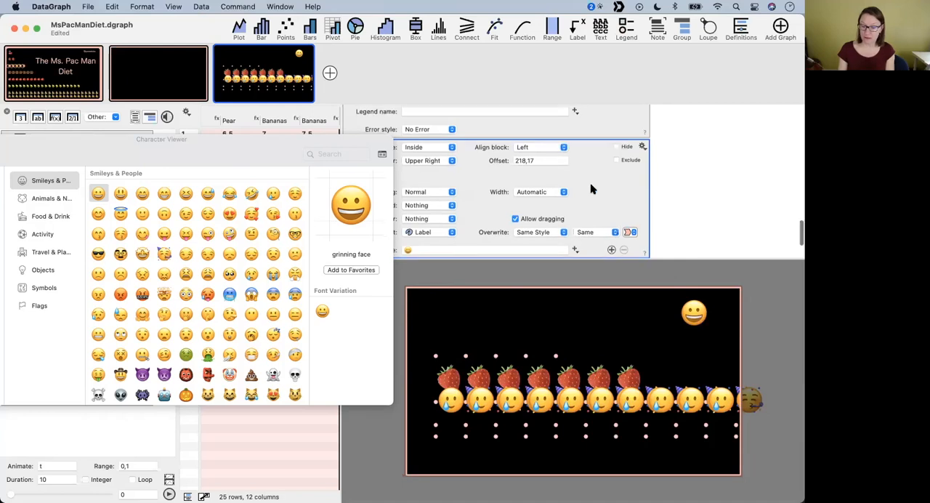
- Enlarge the grinning face text element's font by +80% and reposition it at an offset of about 264,11
click(593, 232)
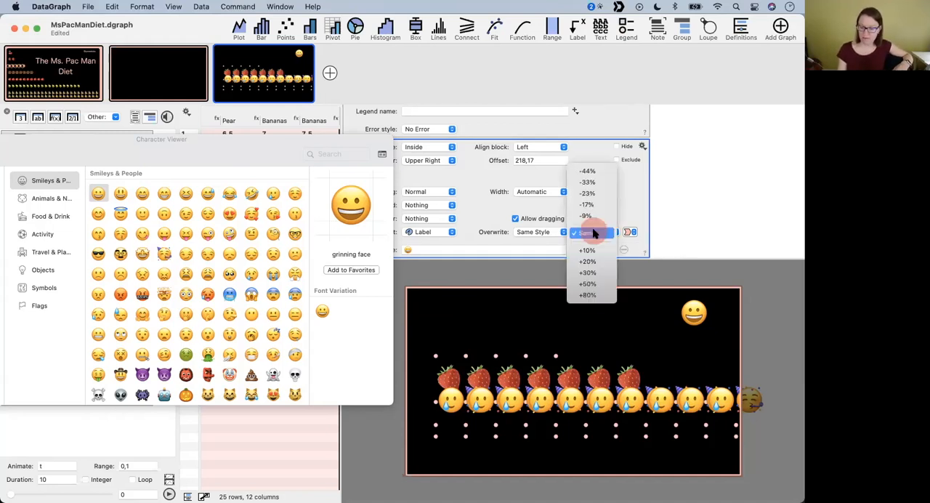
click(593, 295)
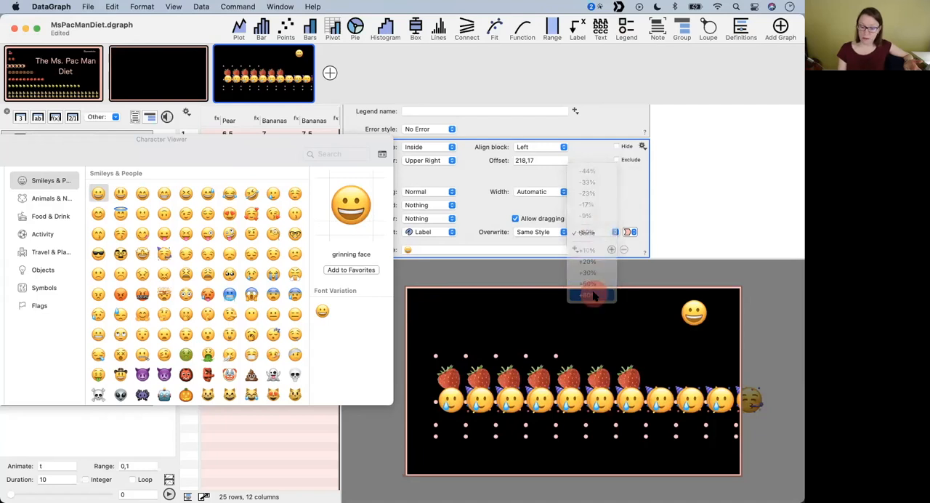
drag(714, 336, 703, 332)
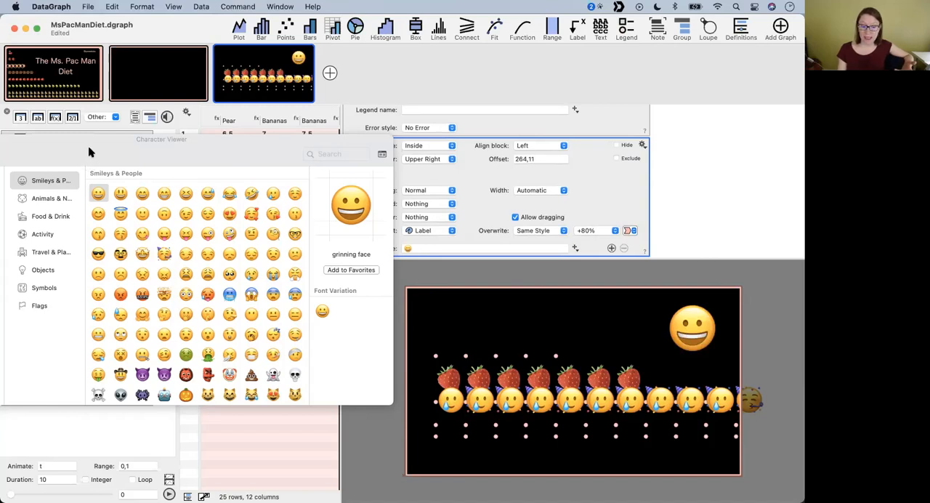
- Browse the Character Viewer's Animals & Nature, Food & Drink, Activity, math symbol and pictograph characters
drag(89, 149, 217, 124)
click(179, 173)
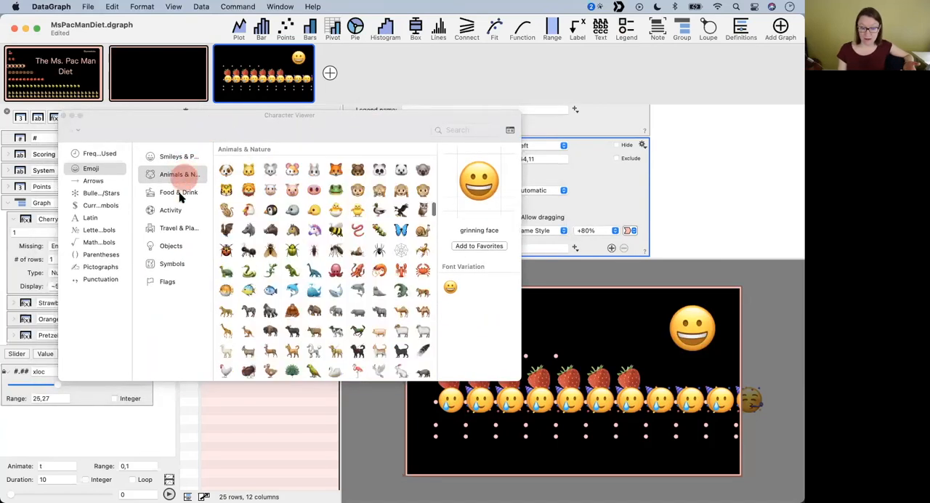
click(178, 193)
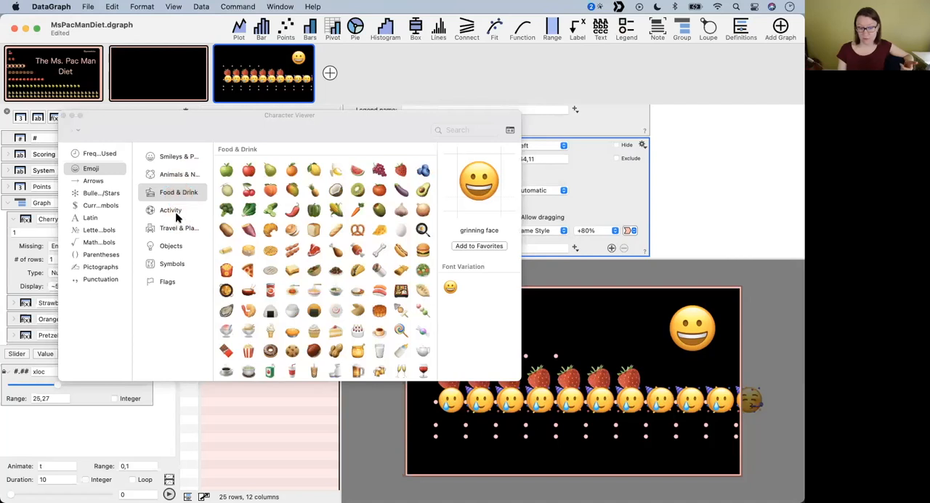
click(174, 212)
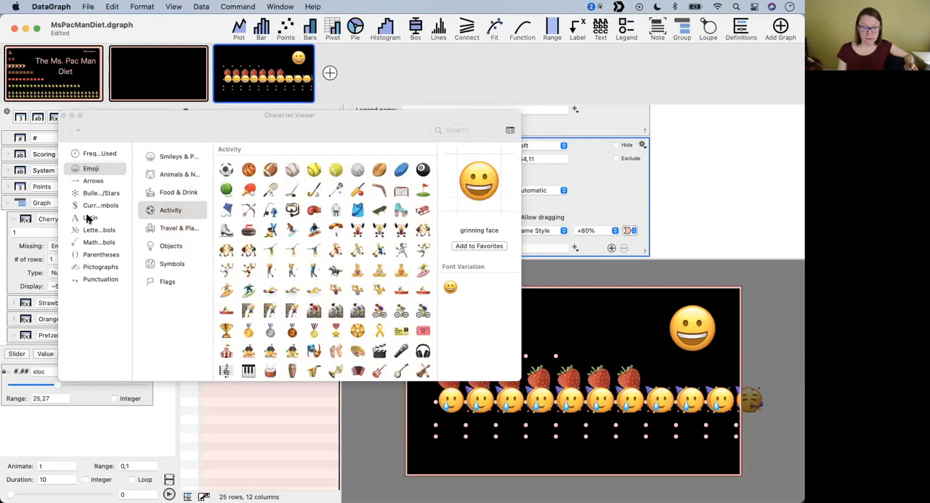
click(97, 242)
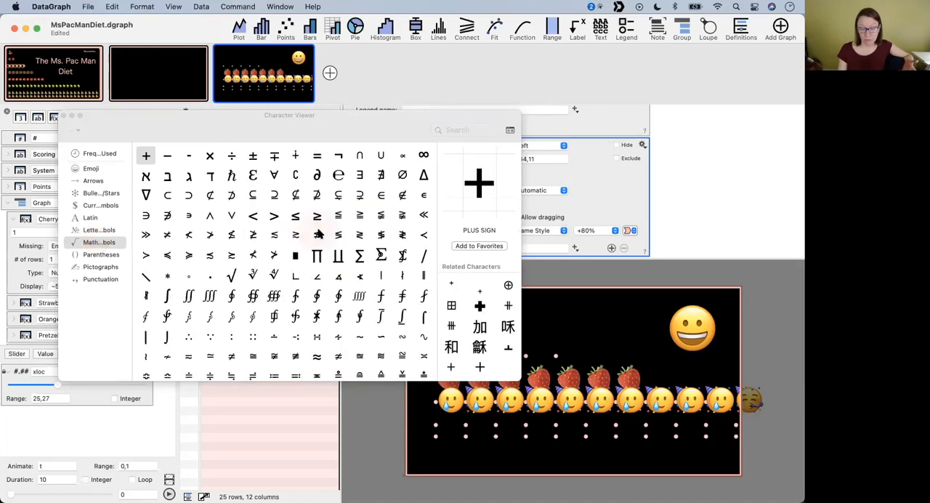
scroll(318, 291, down, 10)
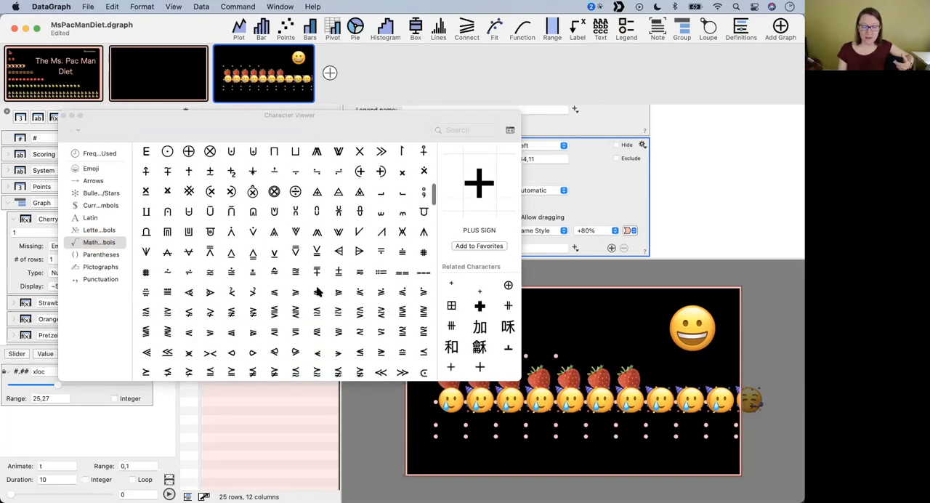
scroll(317, 292, down, 5)
scroll(274, 311, down, 4)
scroll(273, 311, up, 4)
scroll(250, 311, down, 5)
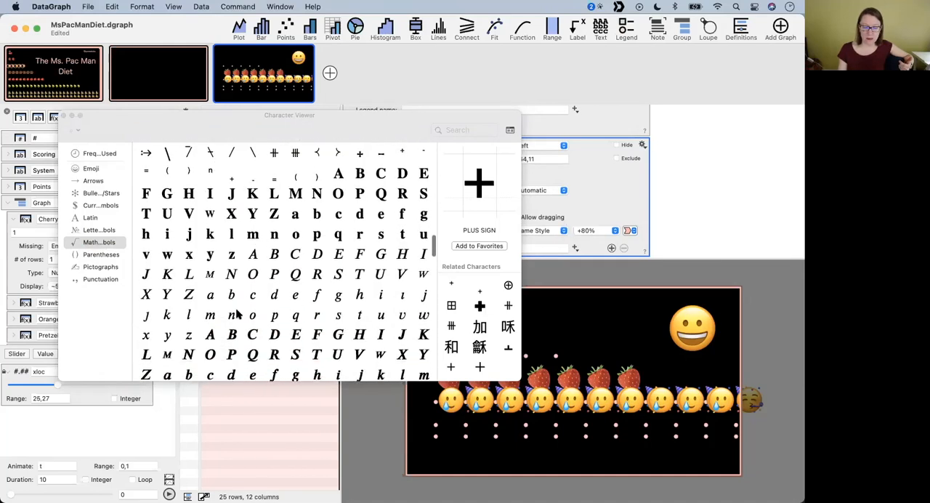
click(101, 267)
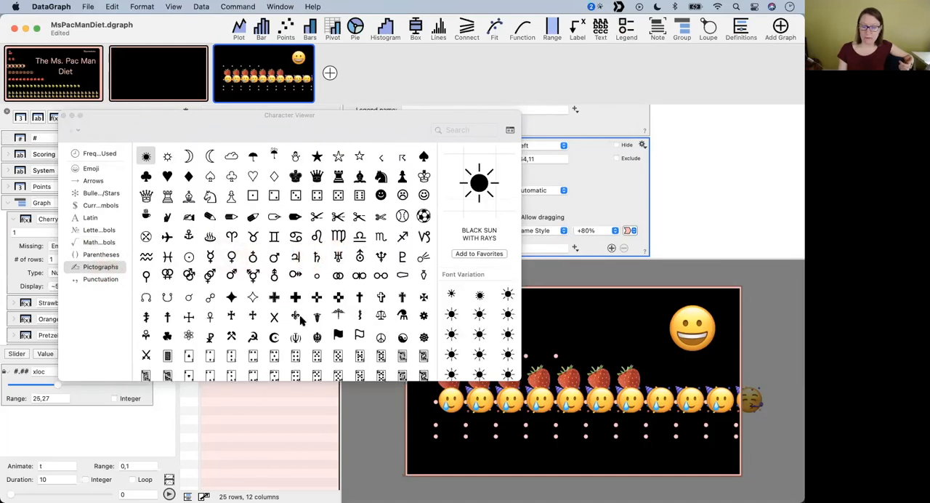
scroll(313, 218, down, 5)
click(474, 112)
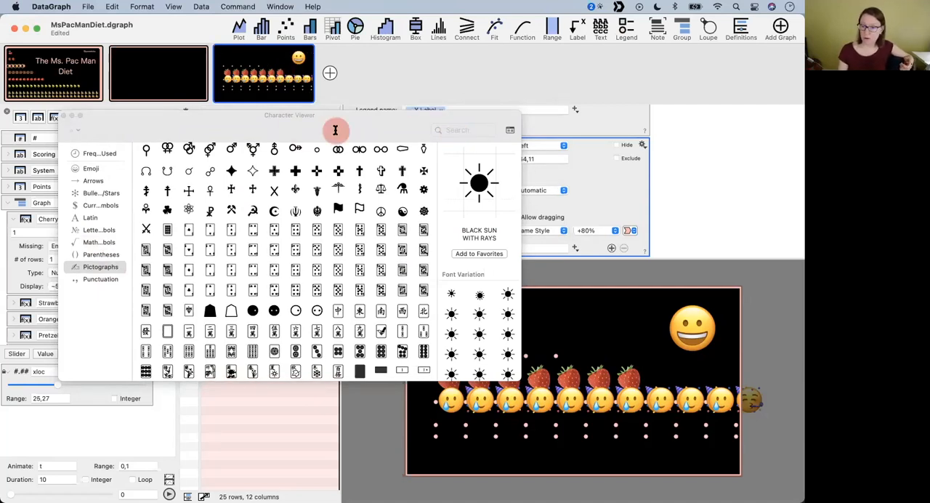
drag(335, 131, 322, 216)
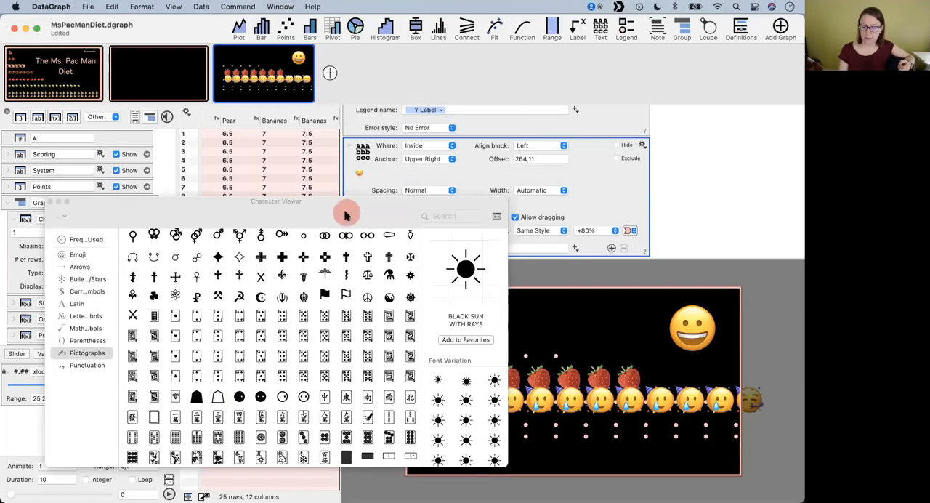
drag(346, 215, 243, 200)
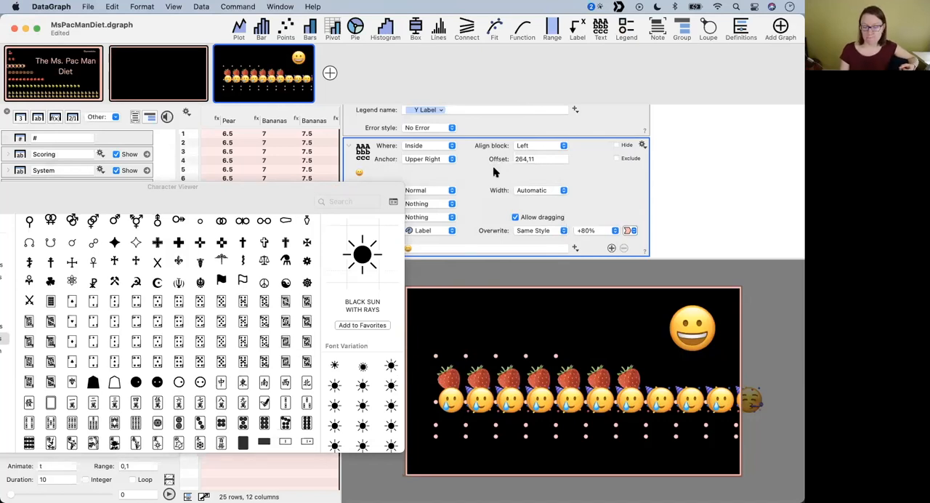
drag(251, 198, 375, 245)
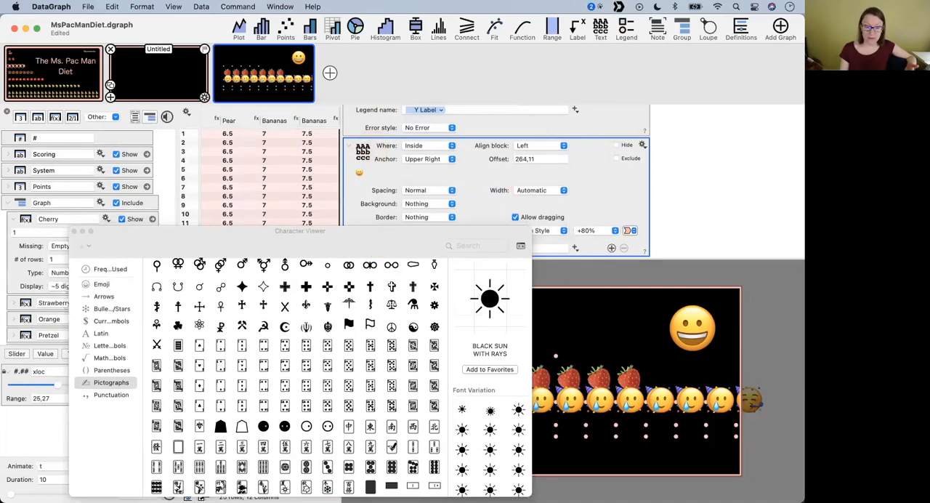
- Examine the built-in marker choices of a plot command in the Ms. Pac Man Diet title graph
click(69, 77)
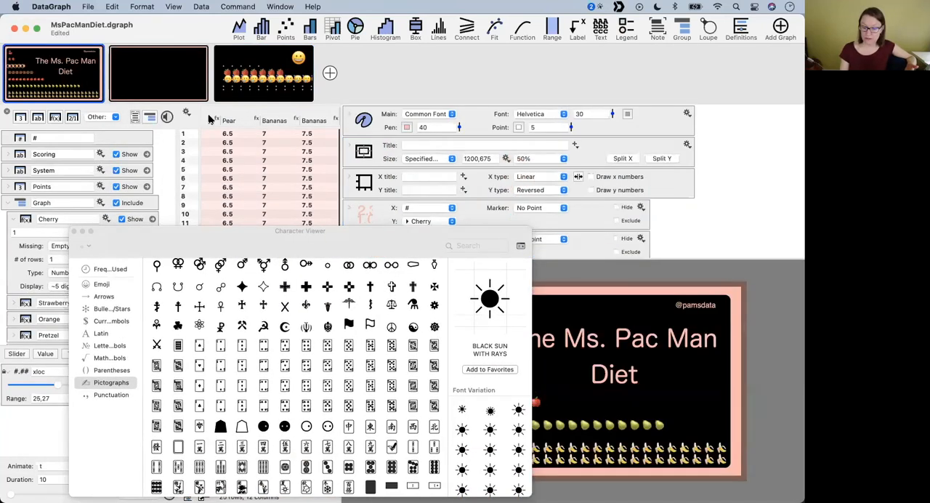
scroll(353, 157, down, 5)
click(545, 165)
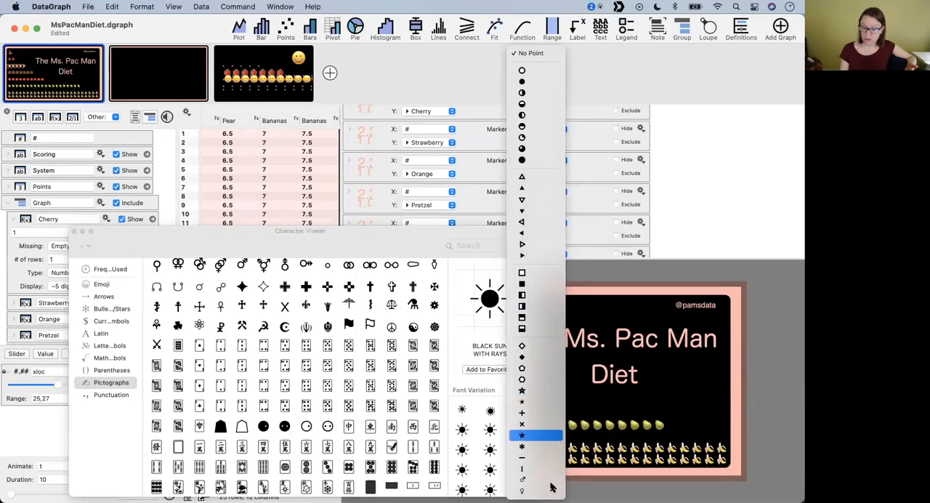
click(707, 132)
- Look through the pictographs and parentheses characters in the Character Viewer
drag(346, 242, 314, 169)
scroll(272, 371, down, 4)
scroll(271, 341, down, 3)
scroll(272, 340, up, 6)
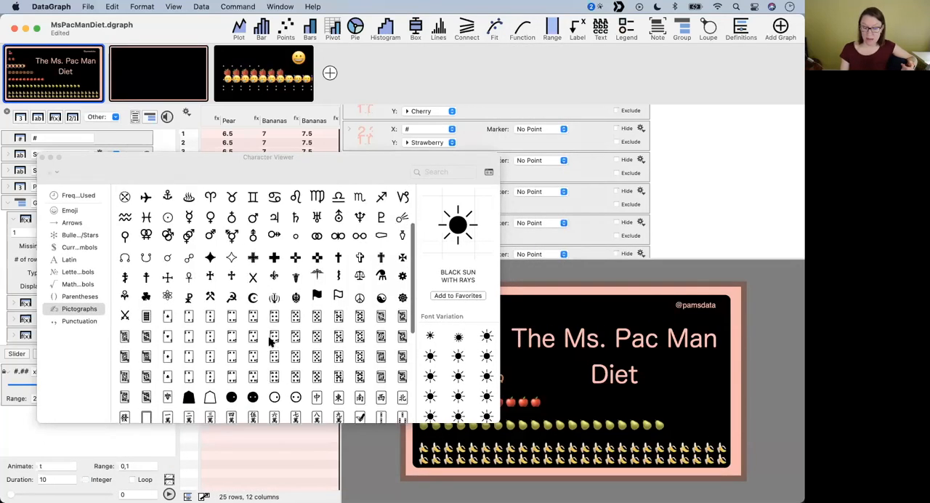
click(80, 297)
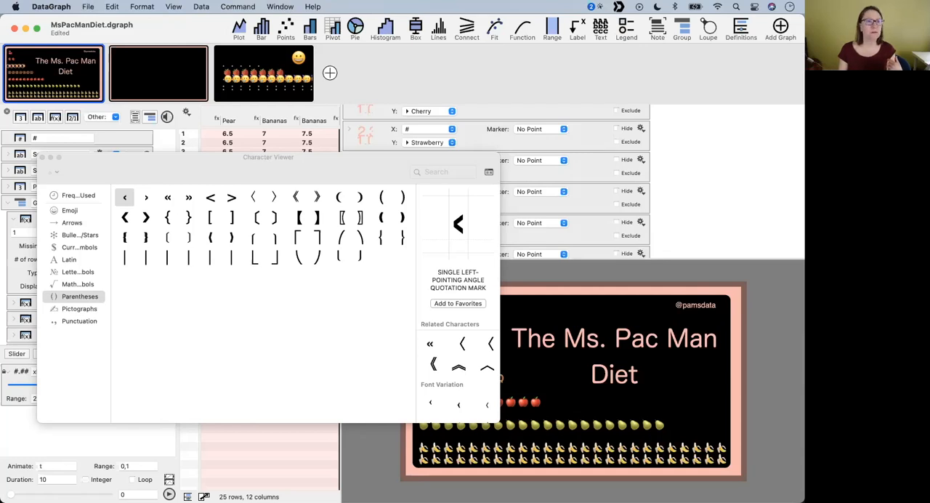
- Look through the open windows and recently opened files for another example document
key(super+Tab)
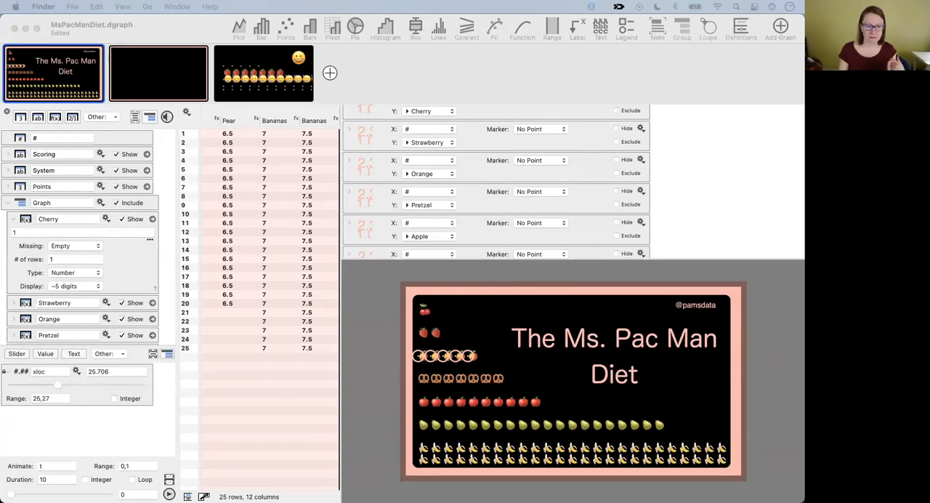
click(173, 23)
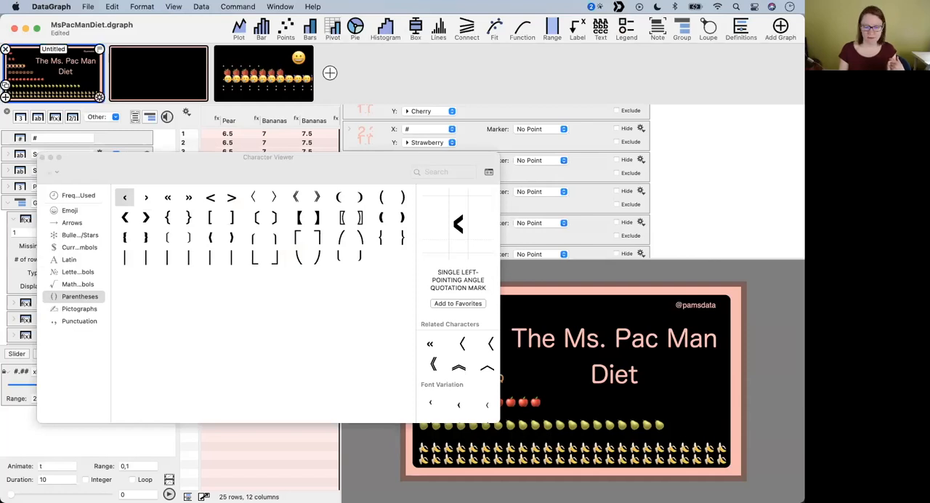
click(280, 6)
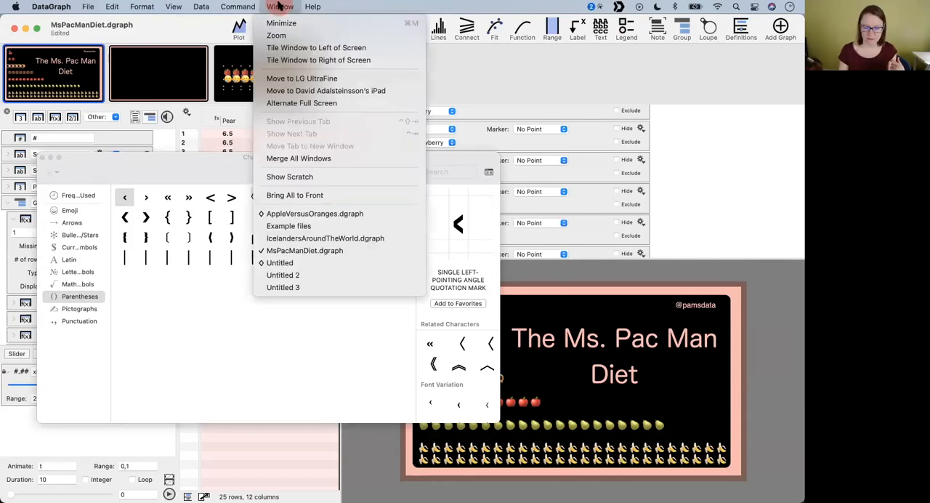
mouse_move(89, 5)
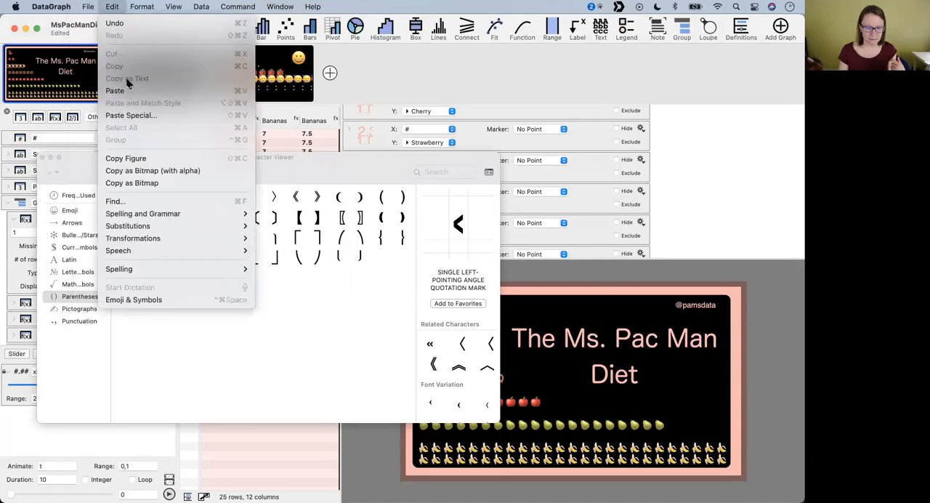
mouse_move(101, 98)
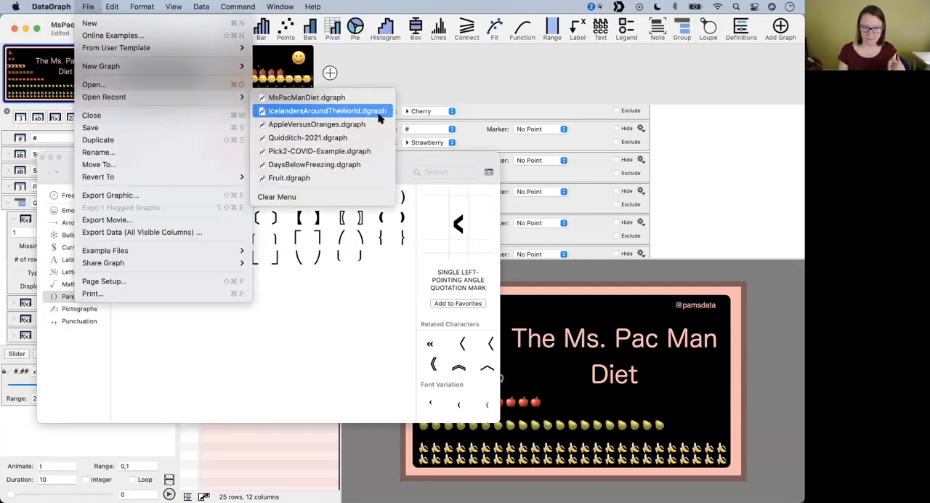
click(422, 68)
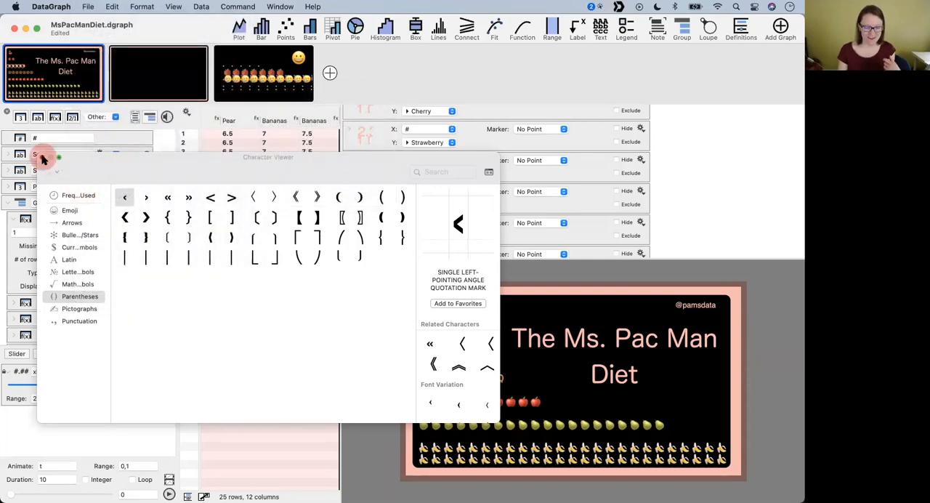
- Close the Character Viewer and open Butterfly.dgraph from the Desktop in an enlarged window
click(42, 157)
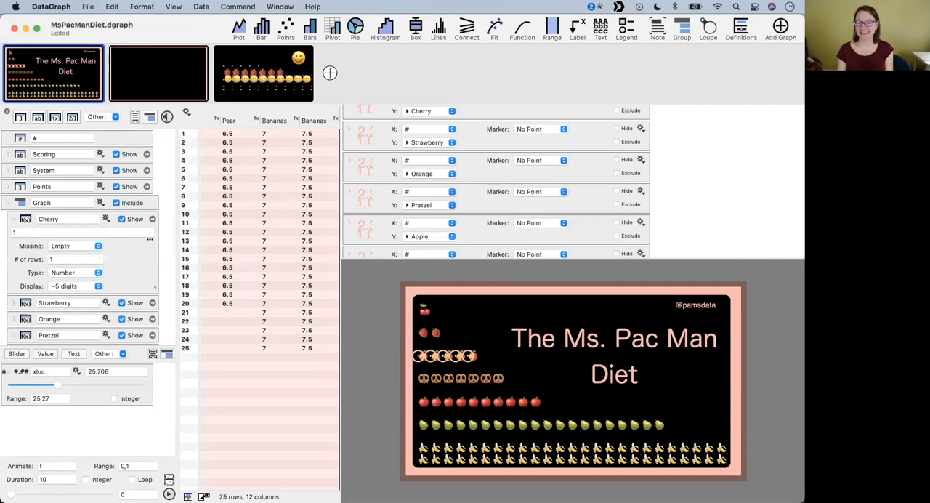
key(super+Tab)
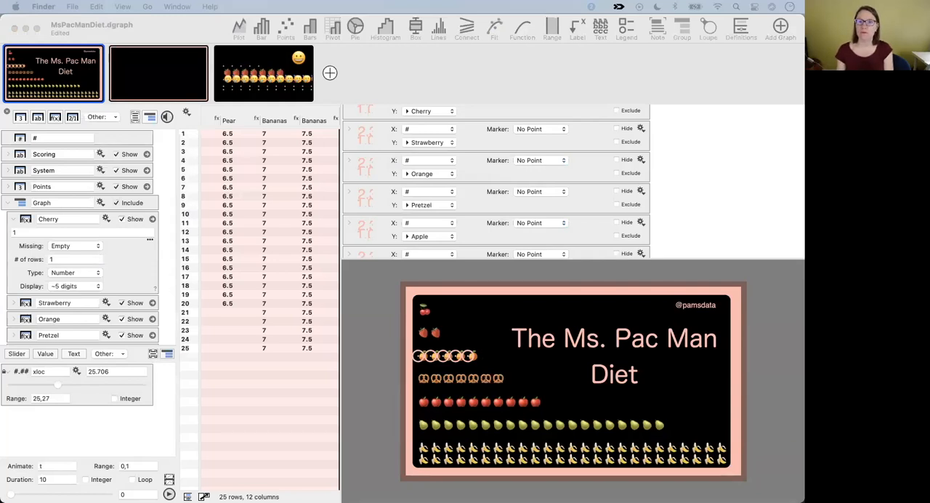
double_click(451, 116)
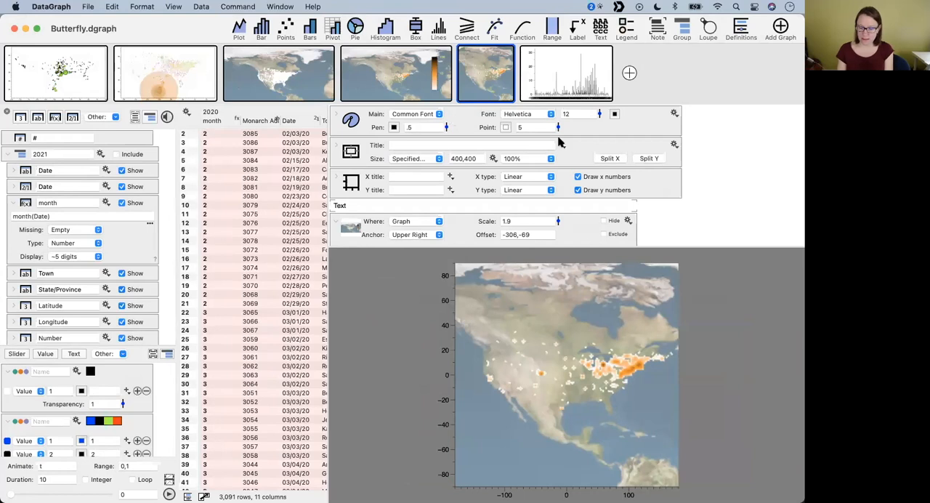
double_click(174, 28)
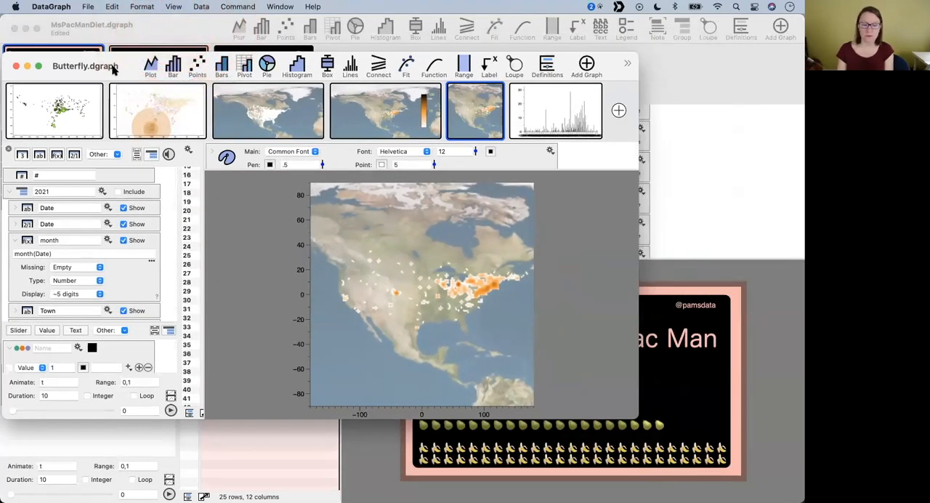
double_click(127, 60)
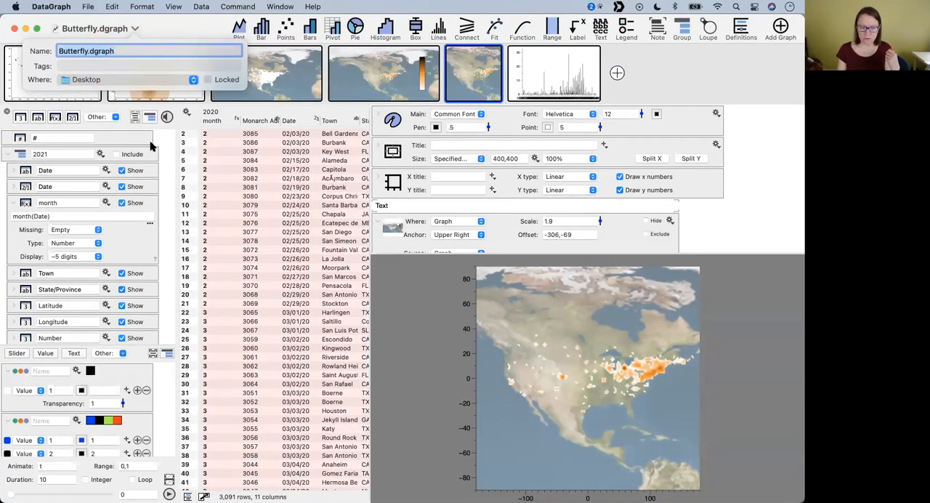
click(256, 205)
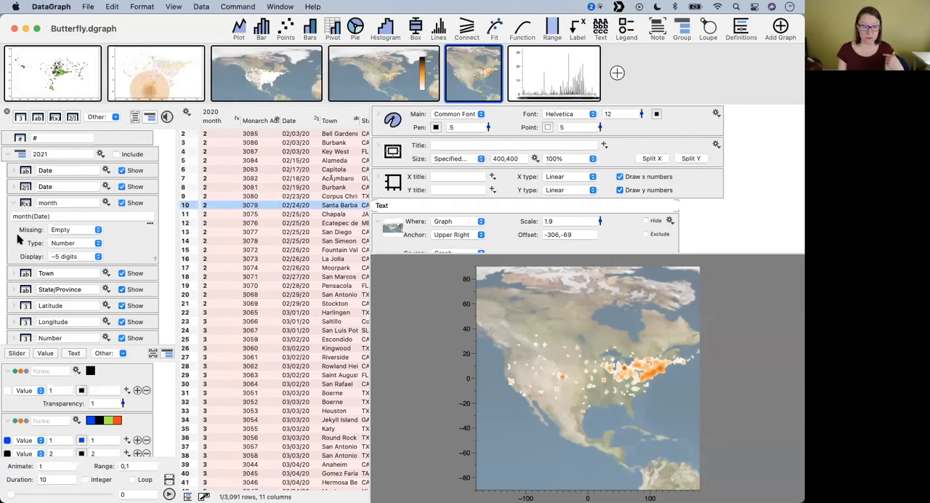
- Collapse the month column and the 2021 and 2020 groups, and enlarge the variables area to reveal the m slider
click(14, 203)
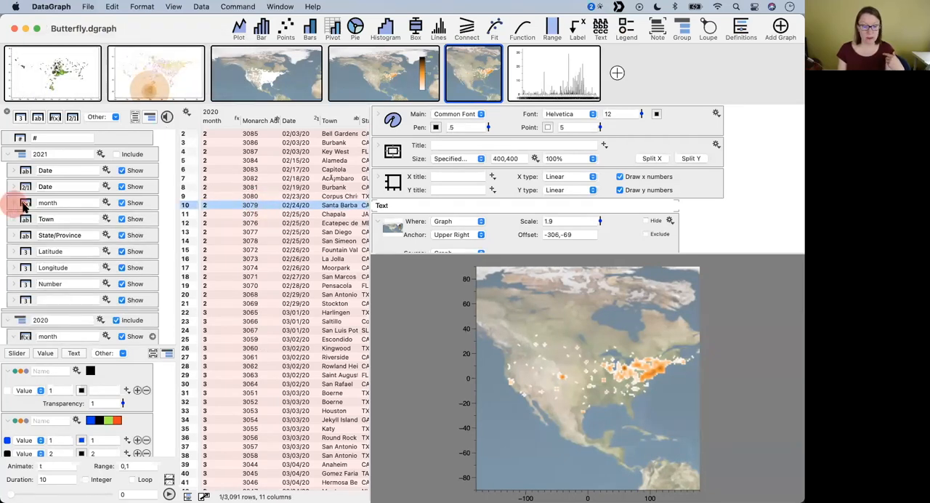
click(7, 155)
click(7, 170)
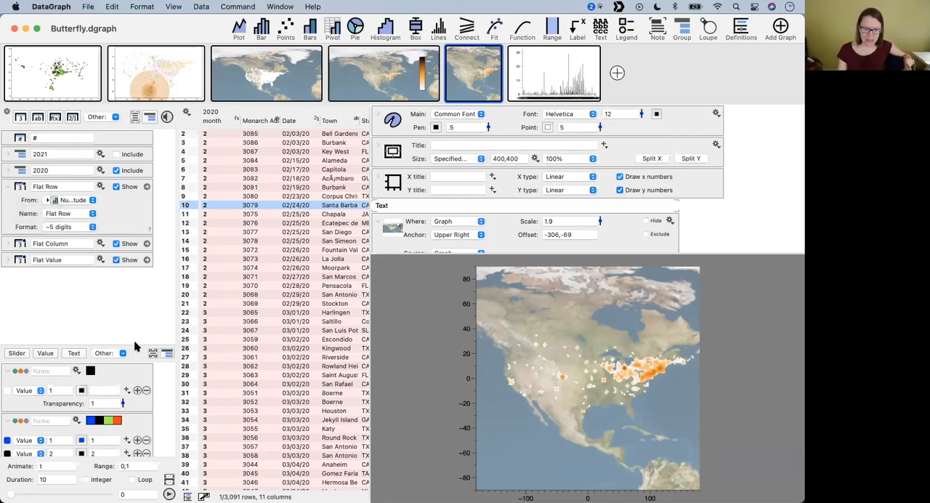
drag(135, 347, 129, 198)
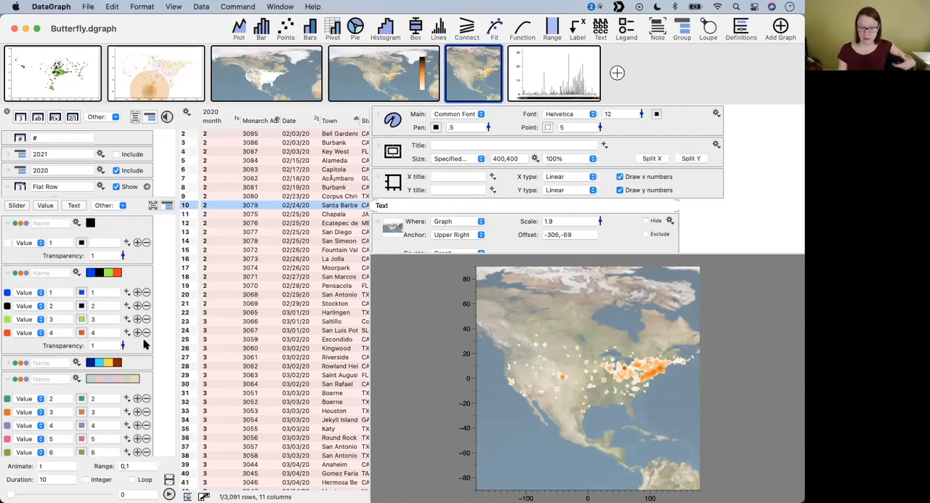
scroll(159, 370, down, 5)
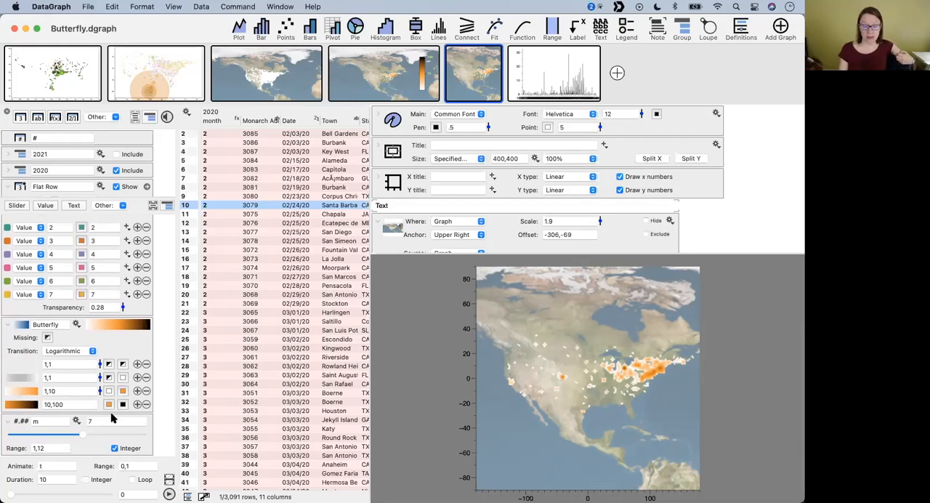
- Sweep the month variable m to 2 and back to 7 on the butterfly map, and leave it at 4
drag(78, 435, 31, 436)
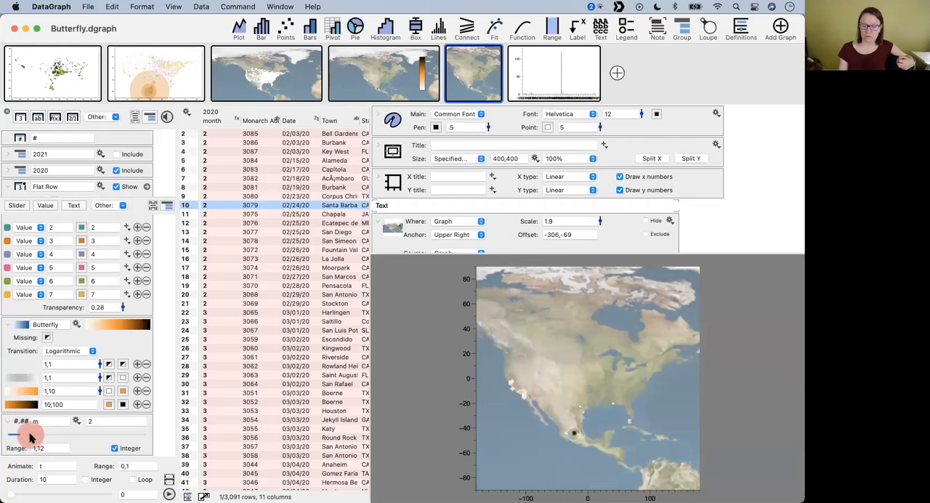
drag(30, 437, 90, 438)
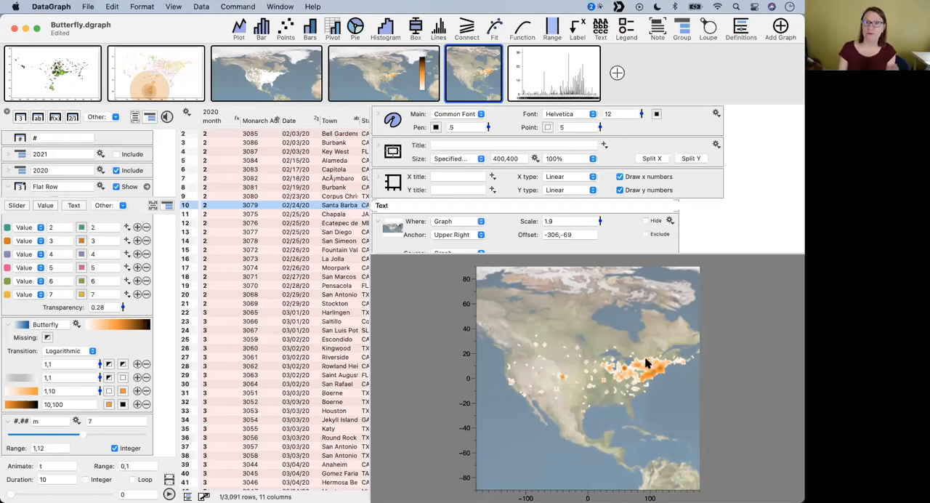
drag(81, 436, 50, 435)
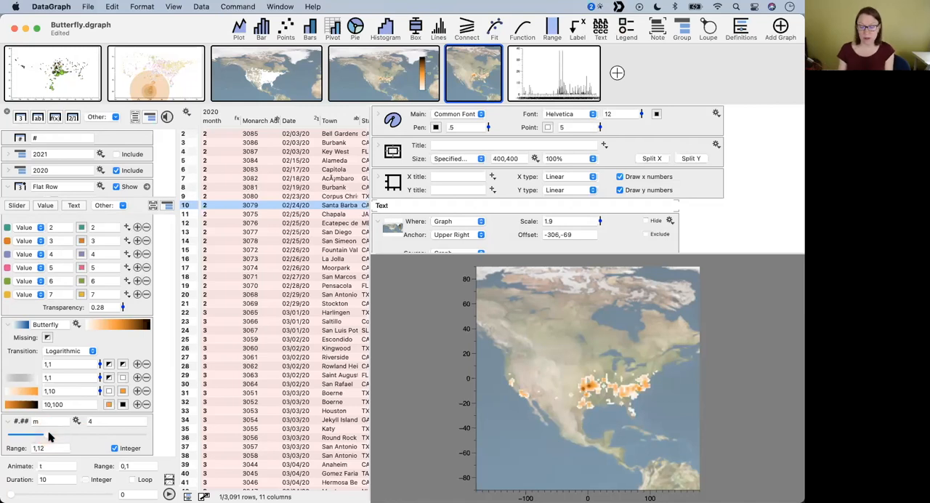
mouse_move(52, 436)
mouse_down()
mouse_move(78, 435)
mouse_move(58, 434)
mouse_up()
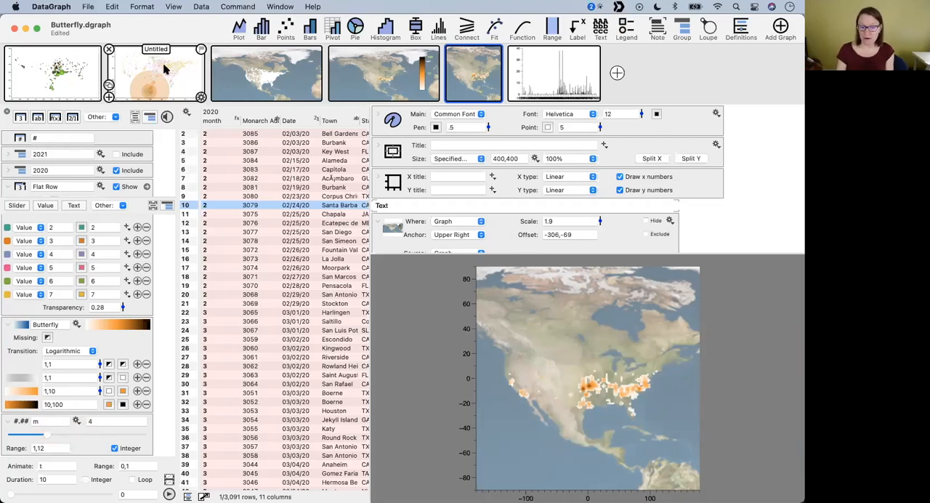
click(183, 35)
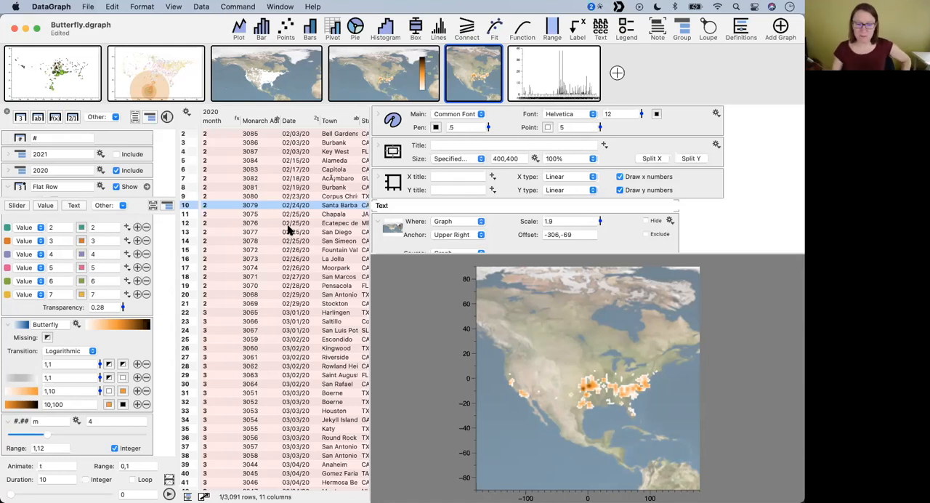
mouse_move(547, 86)
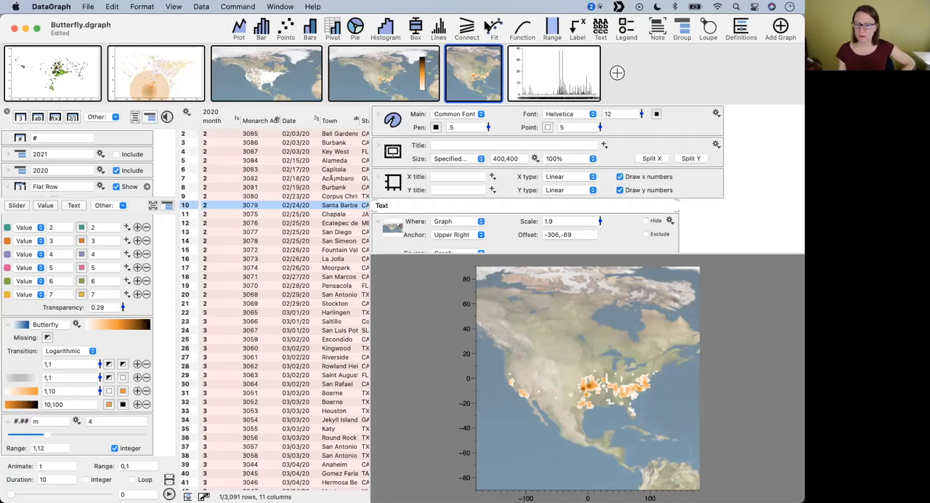